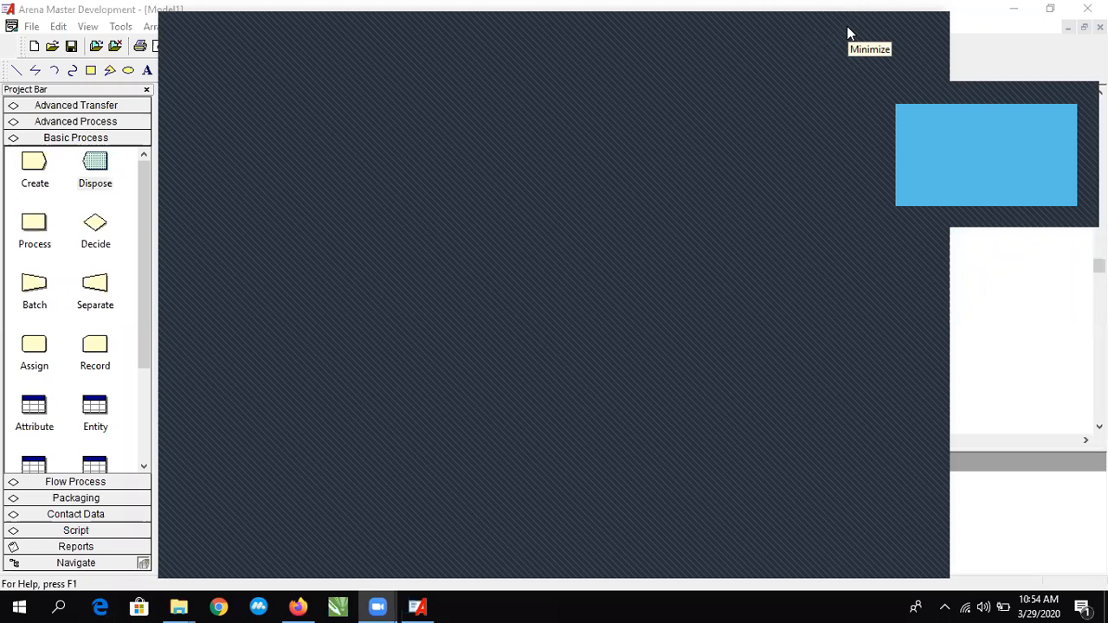
Minimize the video meeting window and move its floating controls clear of the Arena model workspace.
left_click(849, 33)
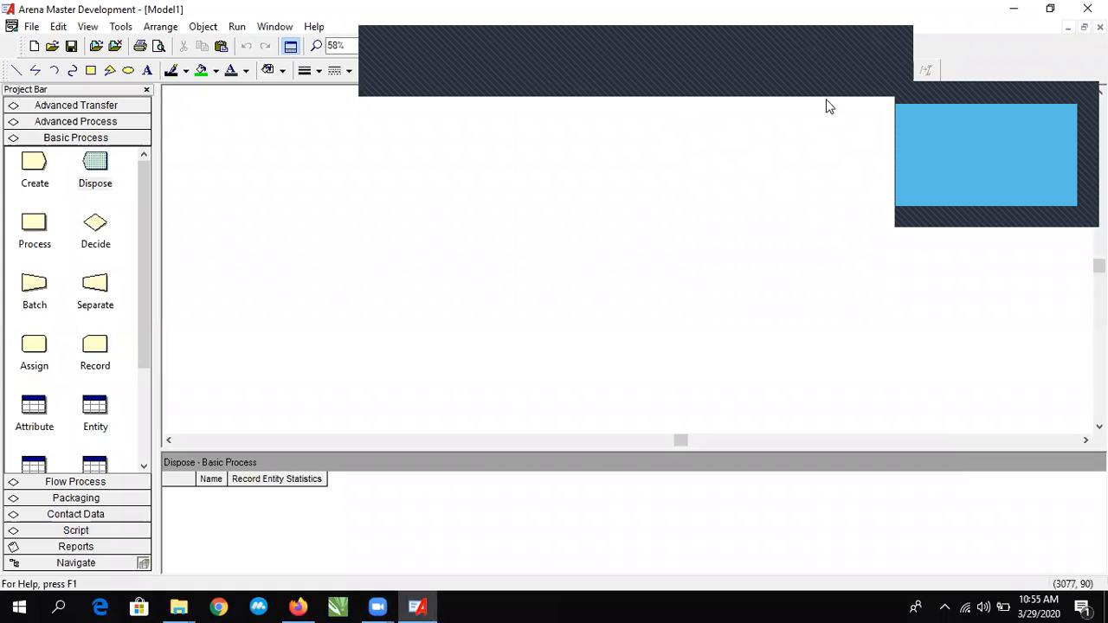
left_click(626, 83)
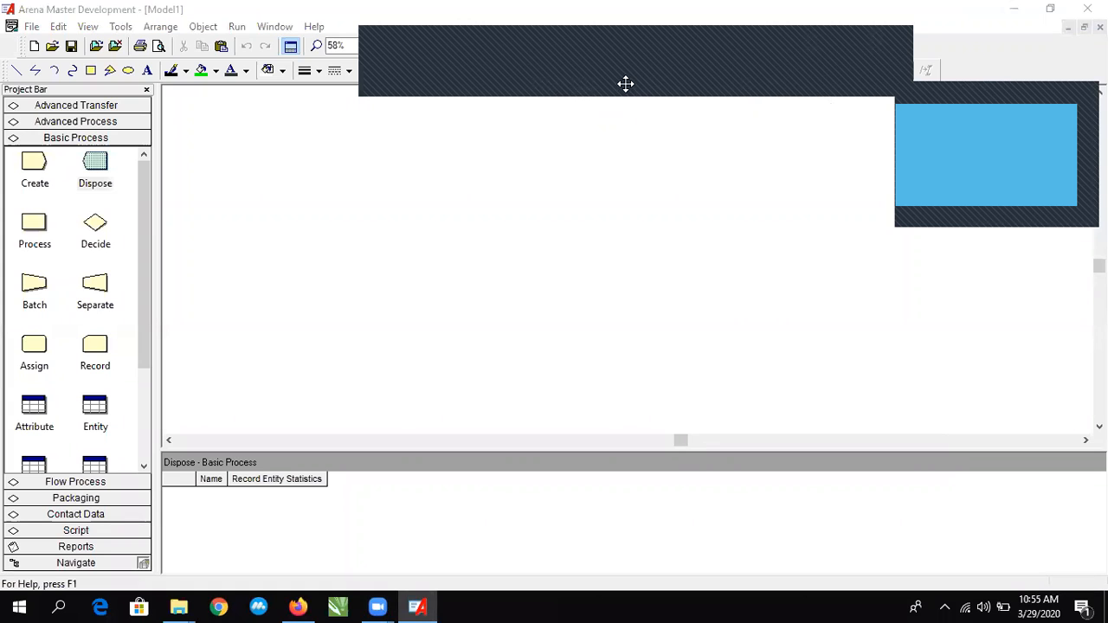
left_click_drag(626, 84, 684, 58)
left_click(932, 101)
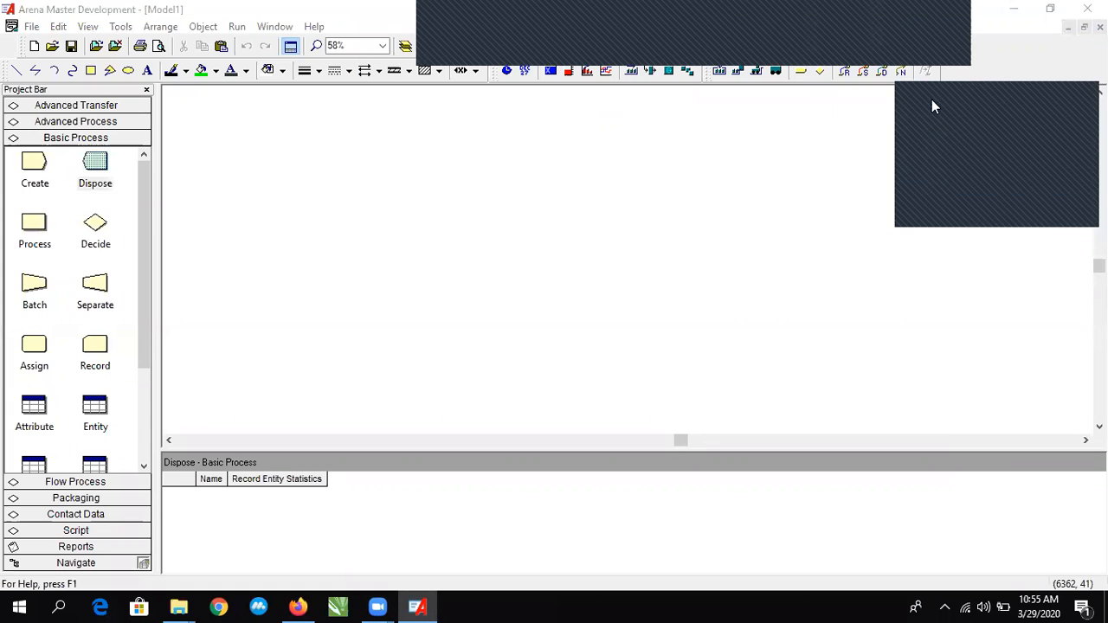
Examine the Advanced Transfer modules, including Leave, PickStation and Route, through to the data modules at the end of the list.
left_click(72, 105)
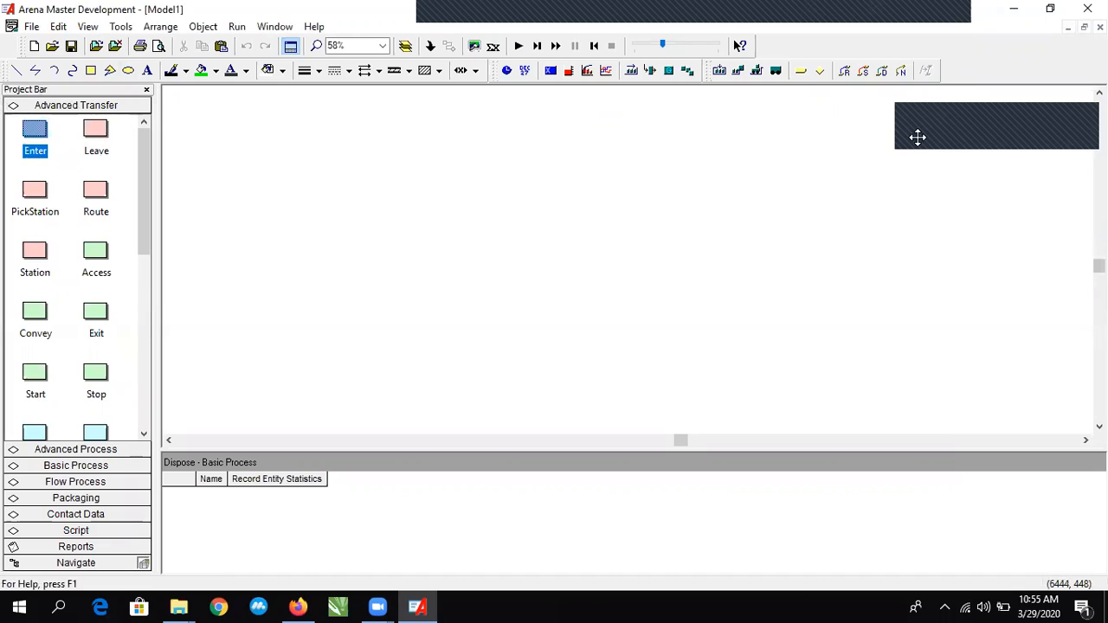
left_click(96, 196)
left_click(87, 140)
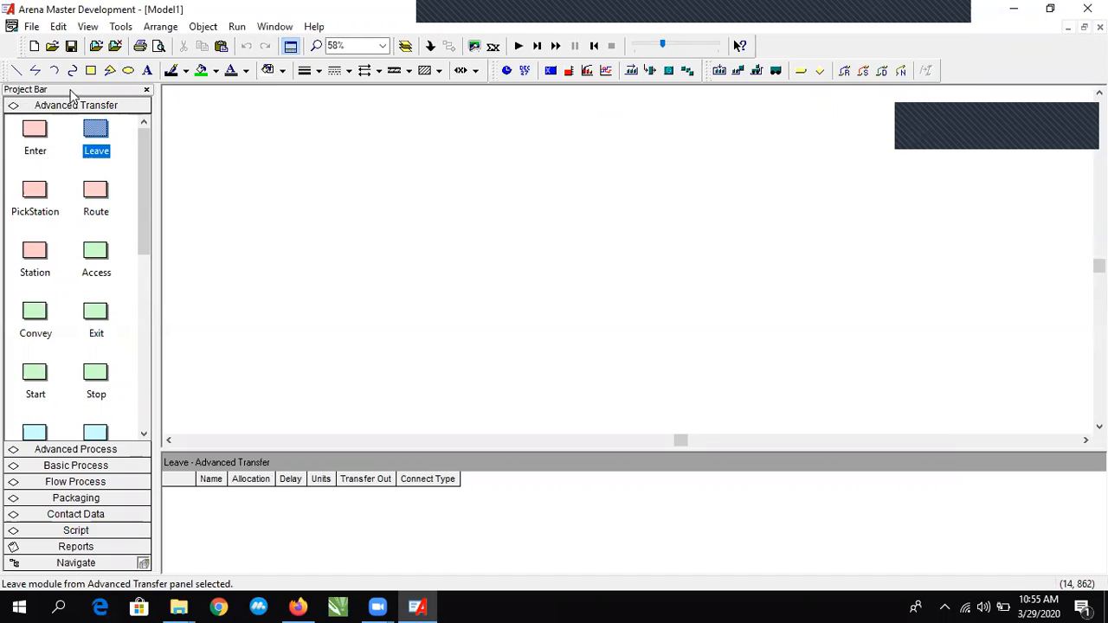
left_click(48, 181)
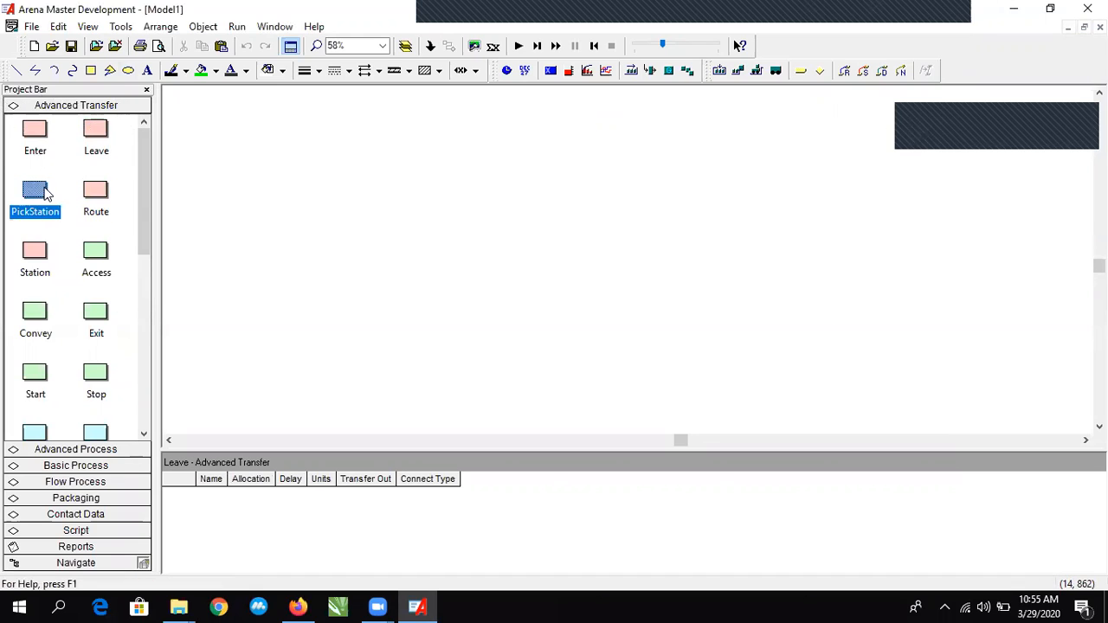
left_click(91, 193)
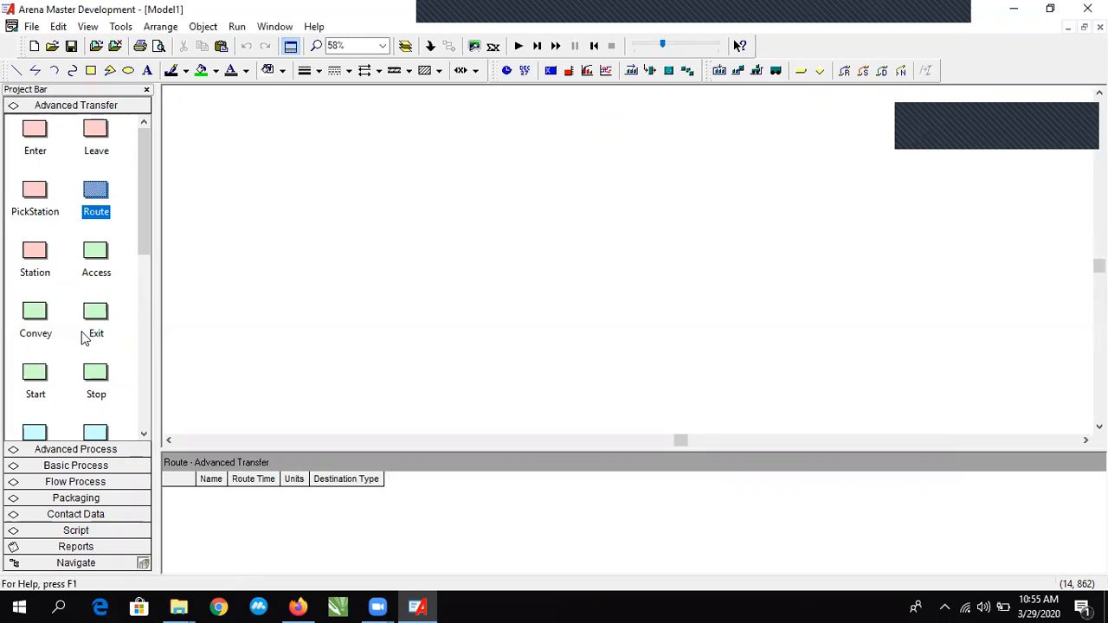
scroll(98, 355, "down", 5)
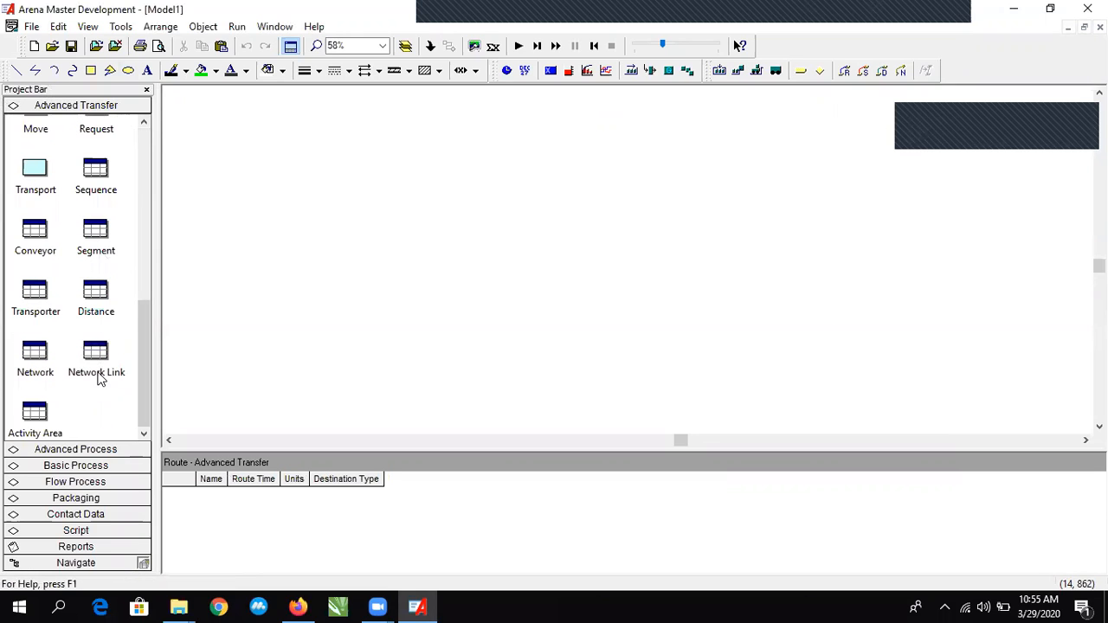
Examine the ReadWrite module in the Advanced Process template and the Create module in the Basic Process template.
left_click(87, 451)
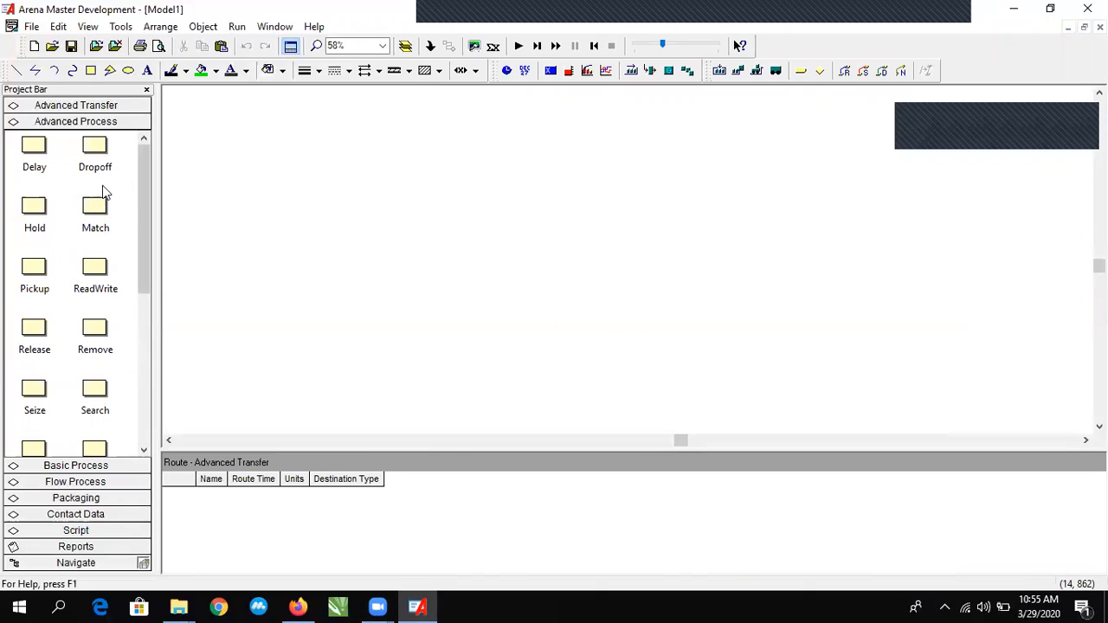
left_click(88, 271)
left_click(107, 464)
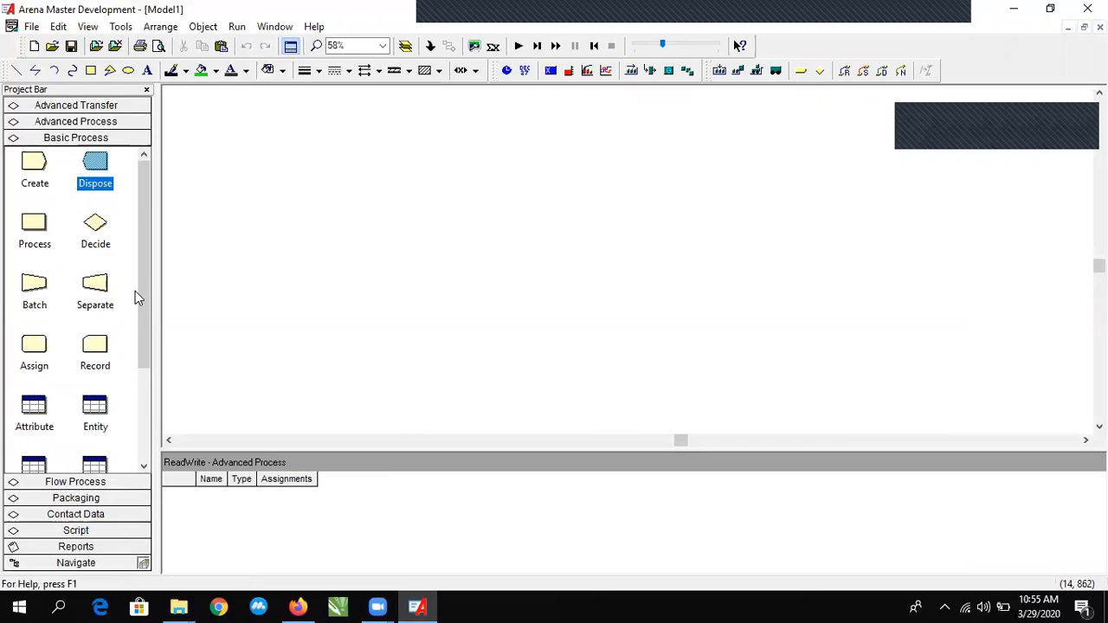
scroll(91, 265, "down", 3)
scroll(91, 264, "up", 3)
left_click(34, 177)
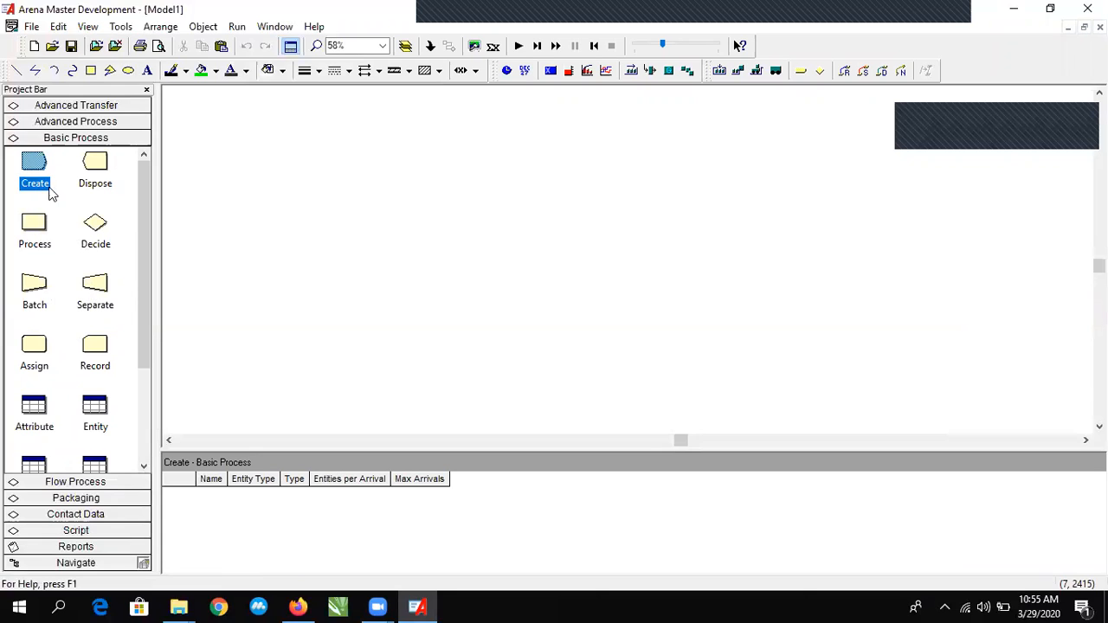
scroll(74, 400, "down", 2)
scroll(81, 442, "up", 1)
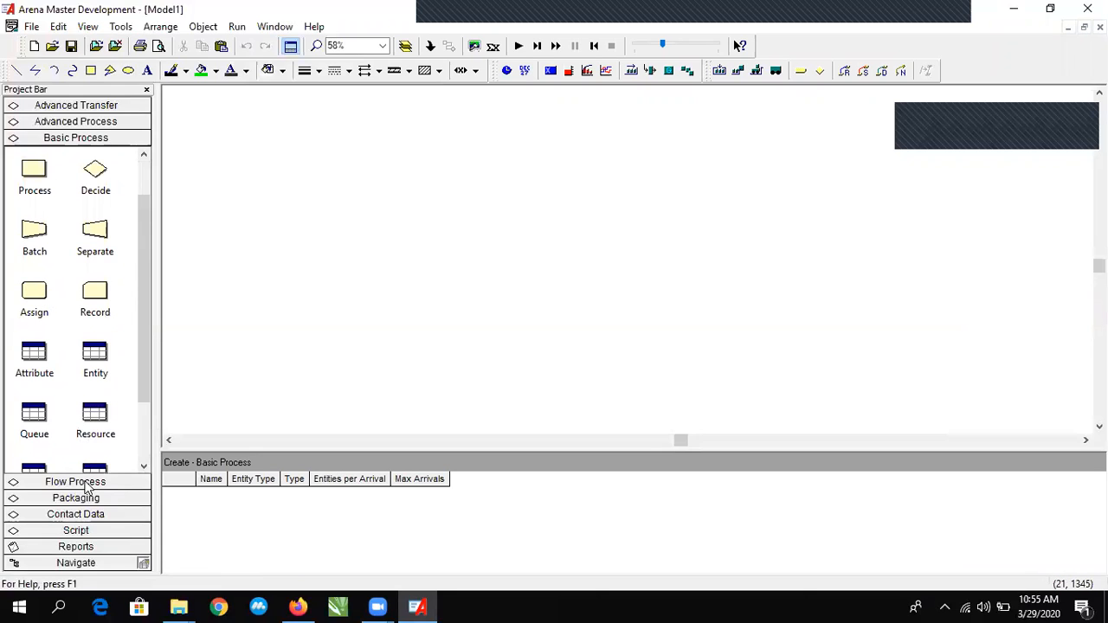
Examine the contents of Flow Process, Packaging, Contact Data, Script, Reports and Navigate in turn.
left_click(87, 488)
left_click(83, 501)
scroll(111, 399, "down", 3)
scroll(108, 414, "up", 3)
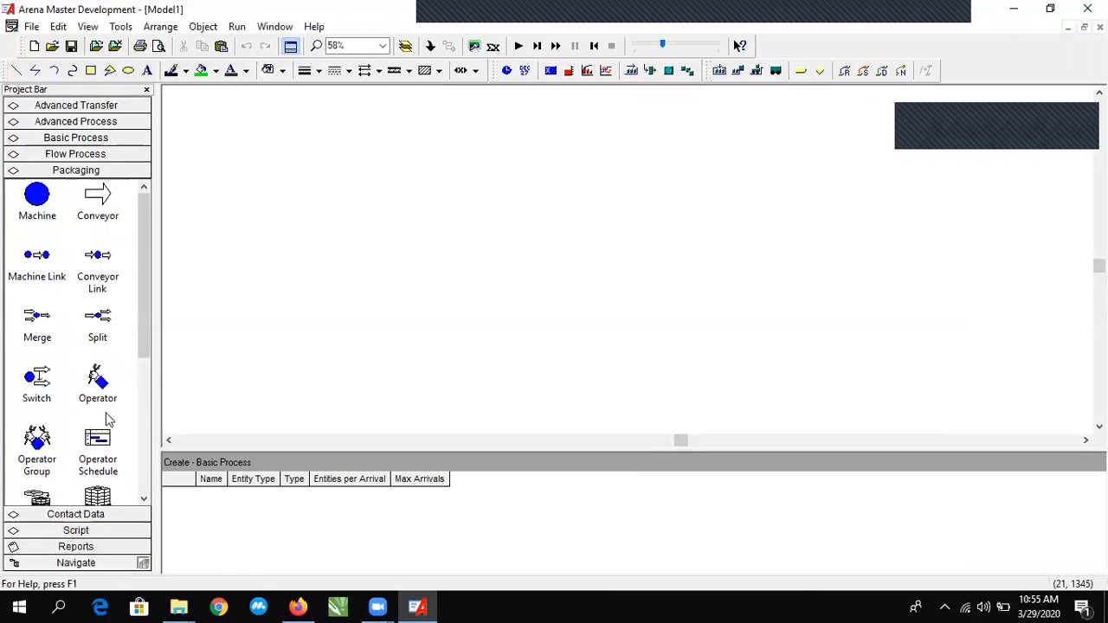
left_click(93, 516)
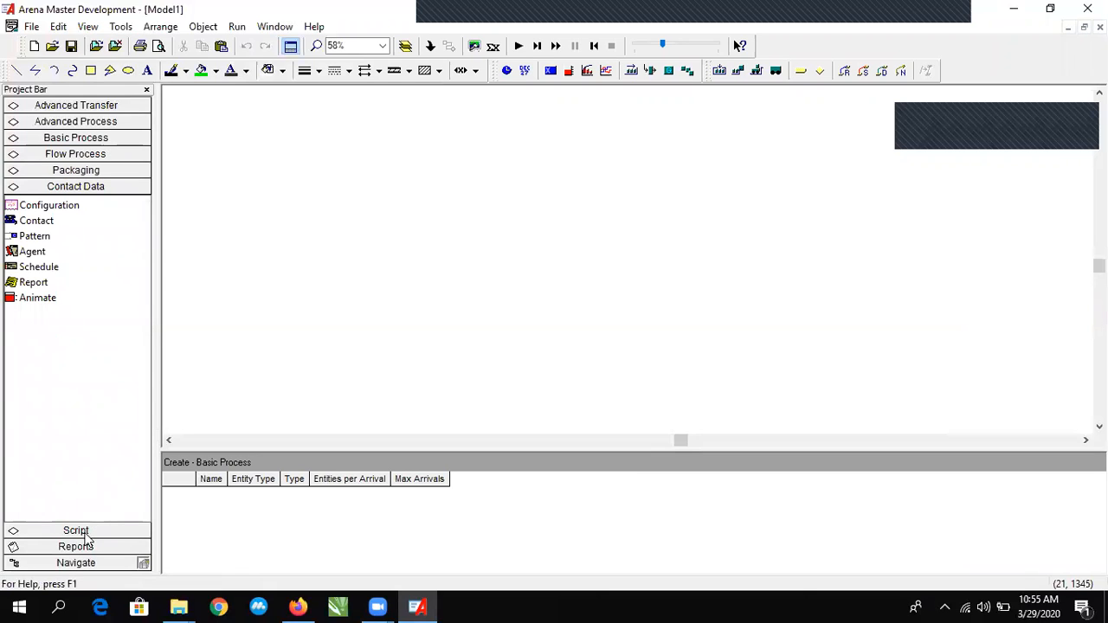
left_click(85, 533)
left_click(83, 549)
left_click(84, 564)
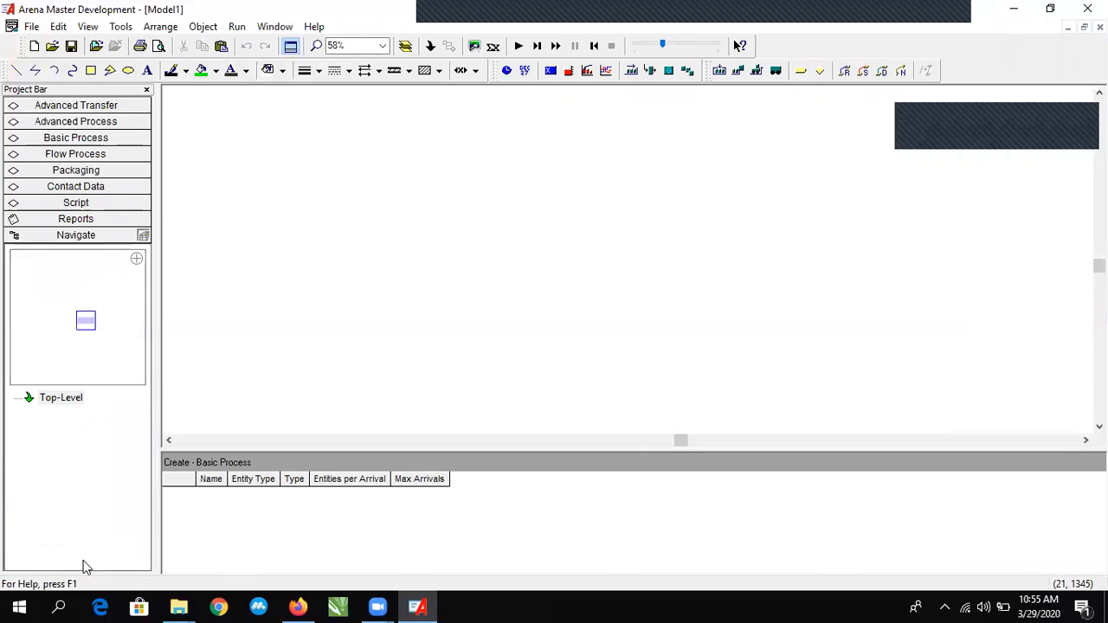
Review the Advanced Transfer modules, including Enter, and the full list of Advanced Process modules again.
left_click(91, 154)
left_click(93, 123)
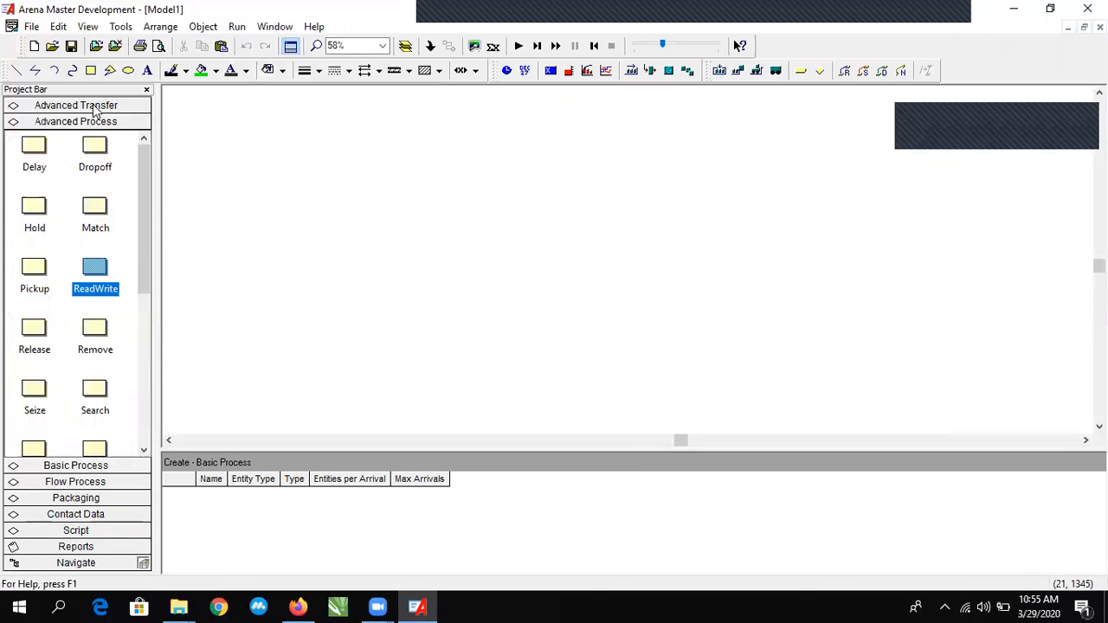
left_click(94, 106)
scroll(94, 293, "up", 5)
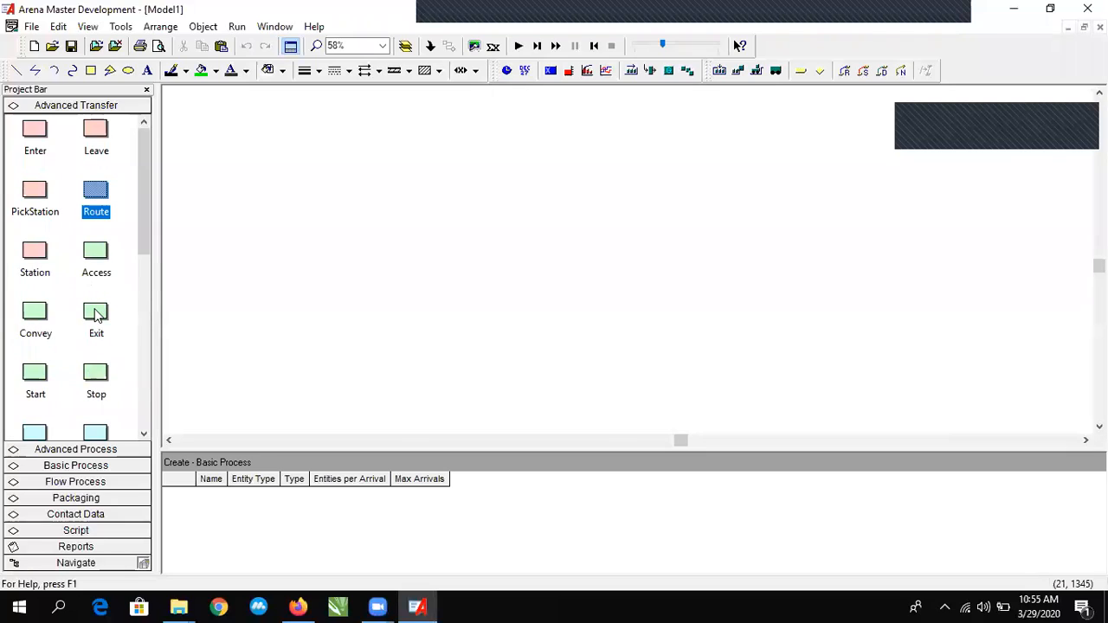
left_click(36, 131)
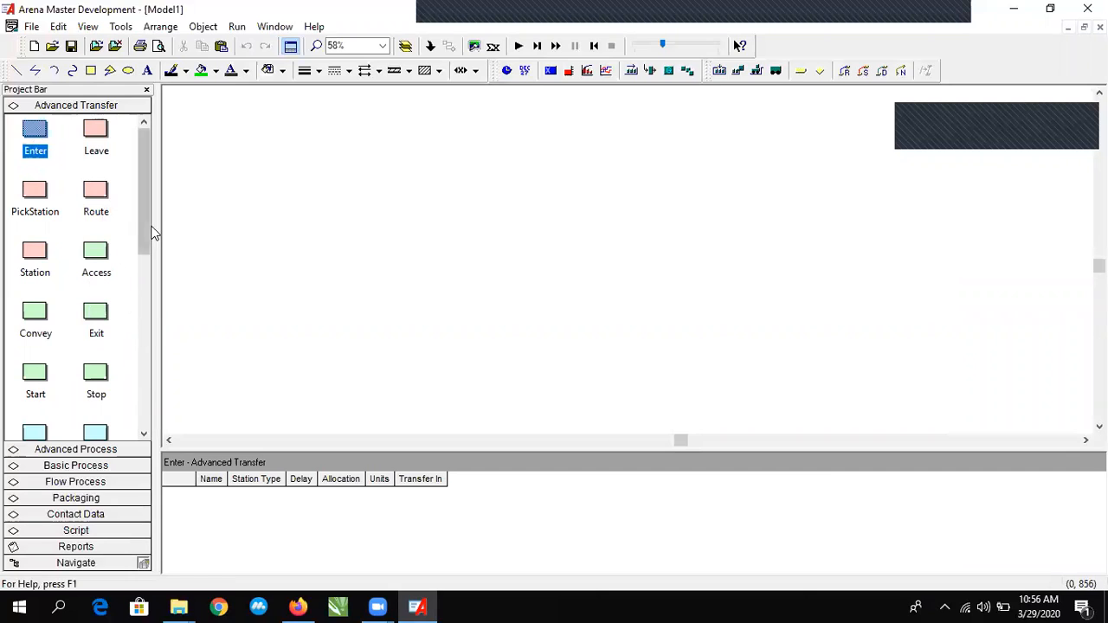
scroll(44, 298, "down", 3)
scroll(43, 299, "down", 3)
left_click(82, 450)
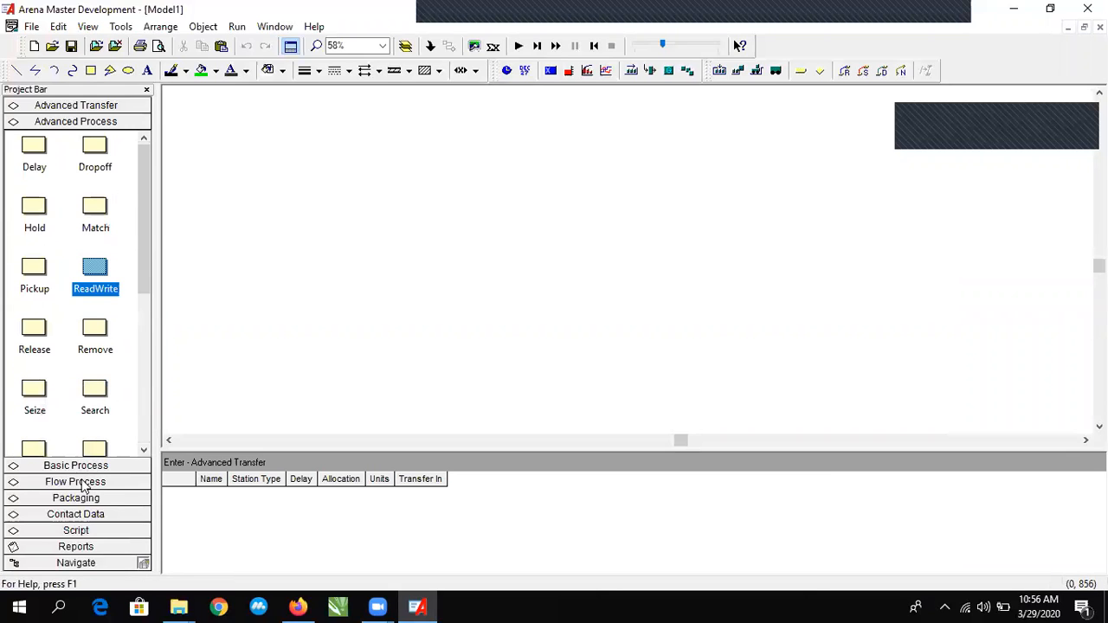
scroll(49, 247, "down", 5)
scroll(49, 247, "up", 5)
View Arena's version and licence information, and close it again.
left_click(314, 26)
left_click(362, 288)
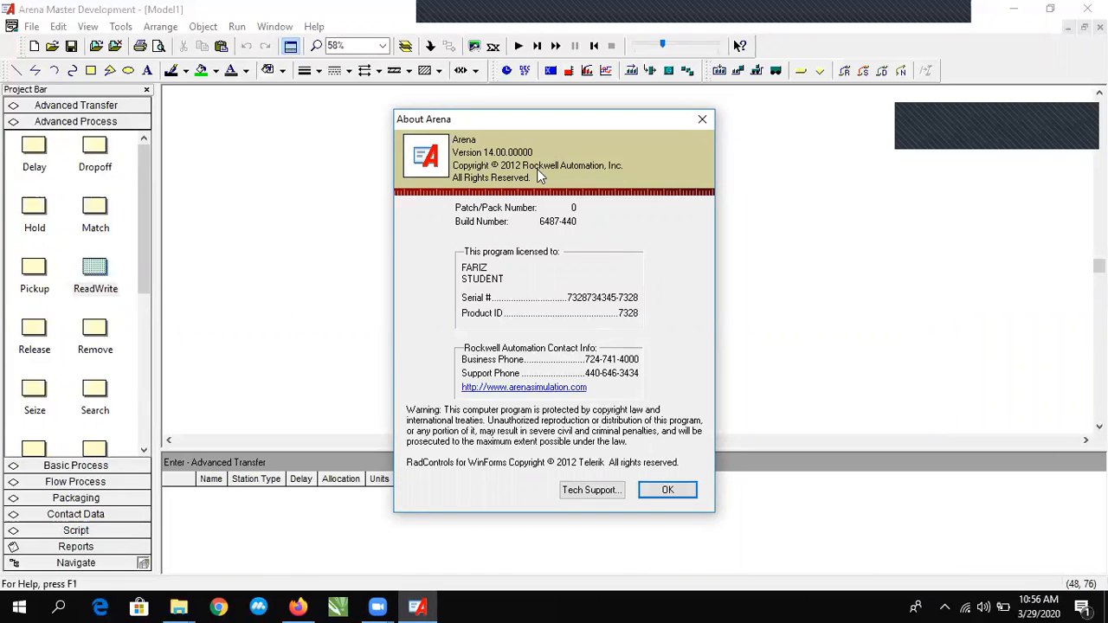
left_click(702, 119)
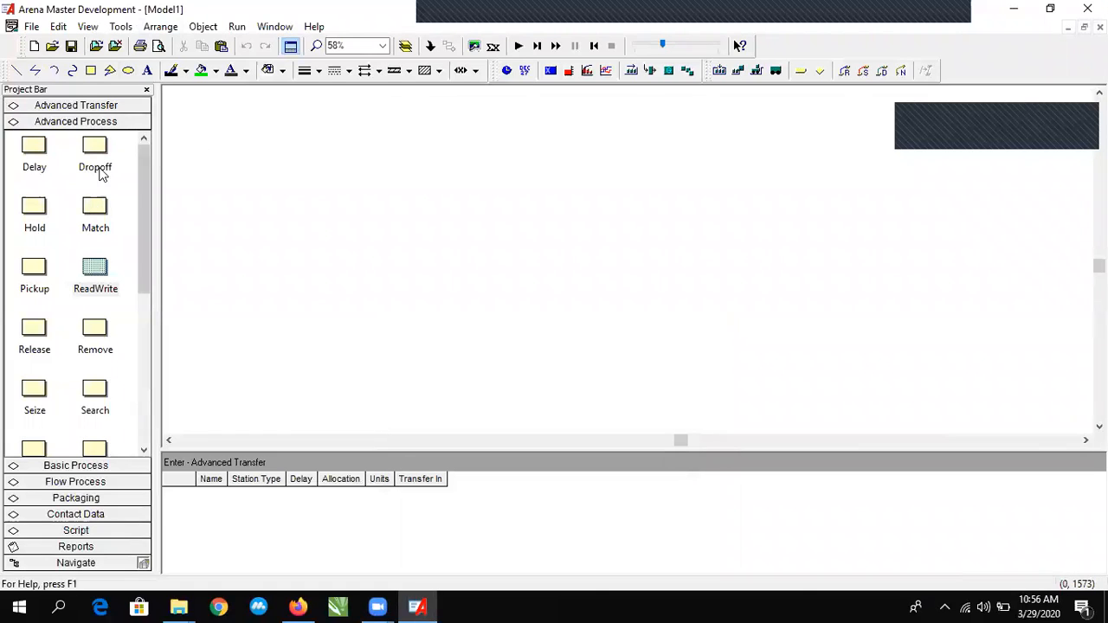
Compare the module sets offered by the Advanced Transfer, Basic Process and Flow Process templates.
left_click(82, 108)
scroll(80, 303, "up", 3)
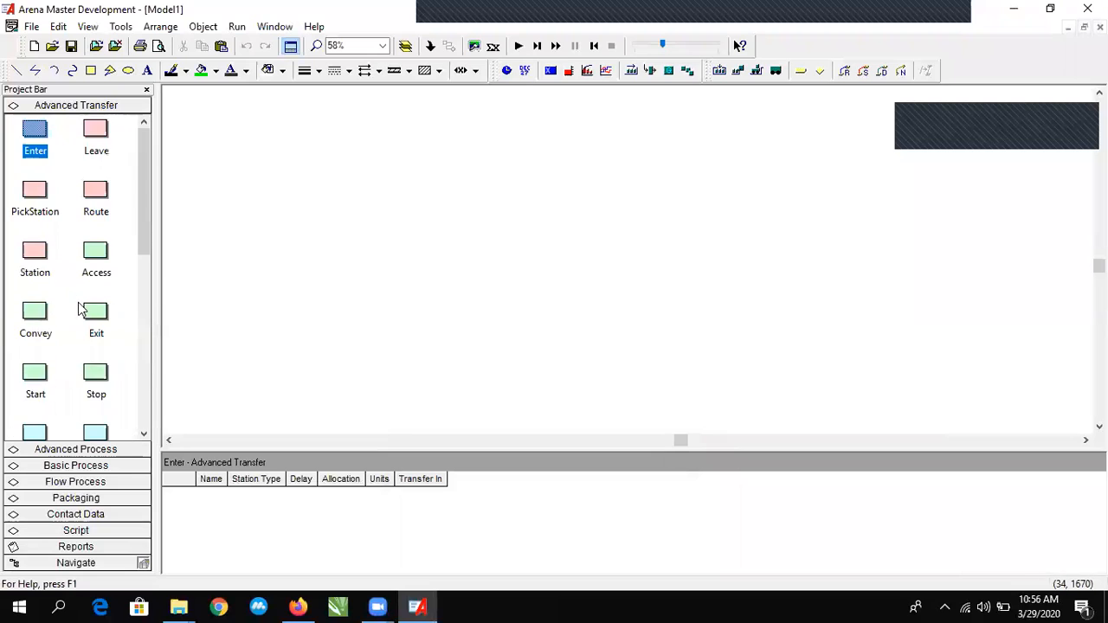
scroll(107, 372, "down", 2)
left_click(99, 468)
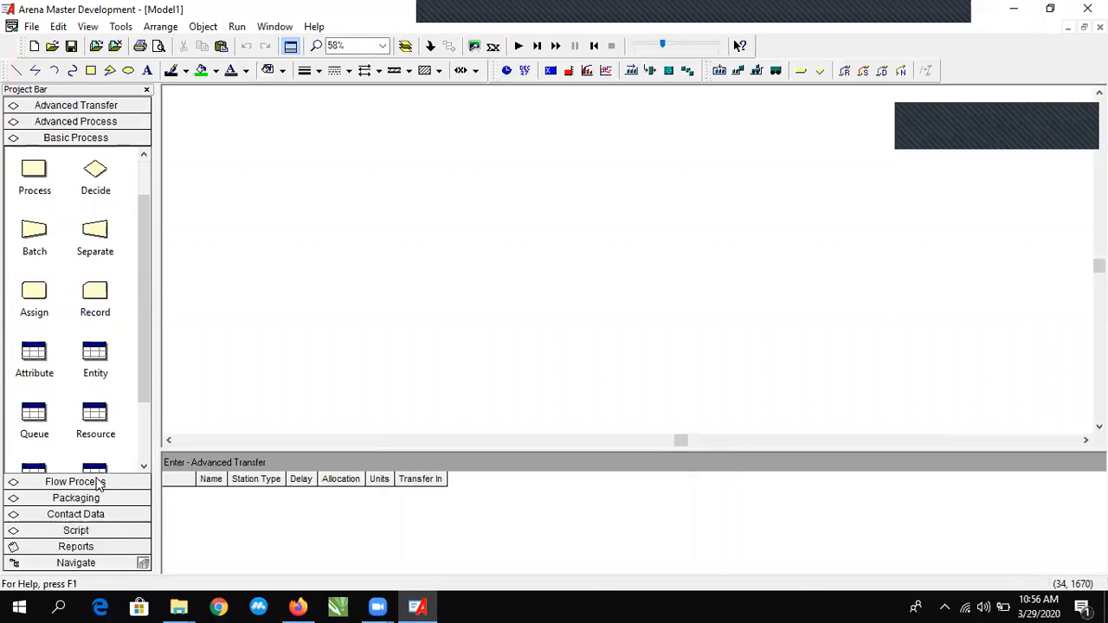
left_click(90, 484)
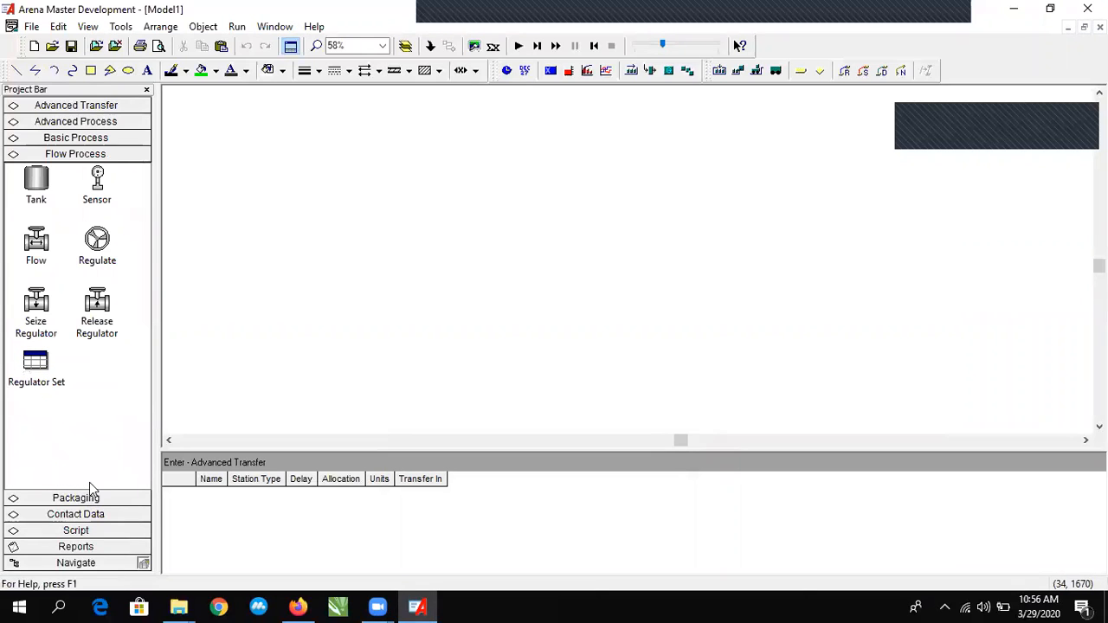
Place a Create module from the Basic Process template in the upper-left area of the empty model.
left_click(82, 140)
scroll(111, 180, "up", 1)
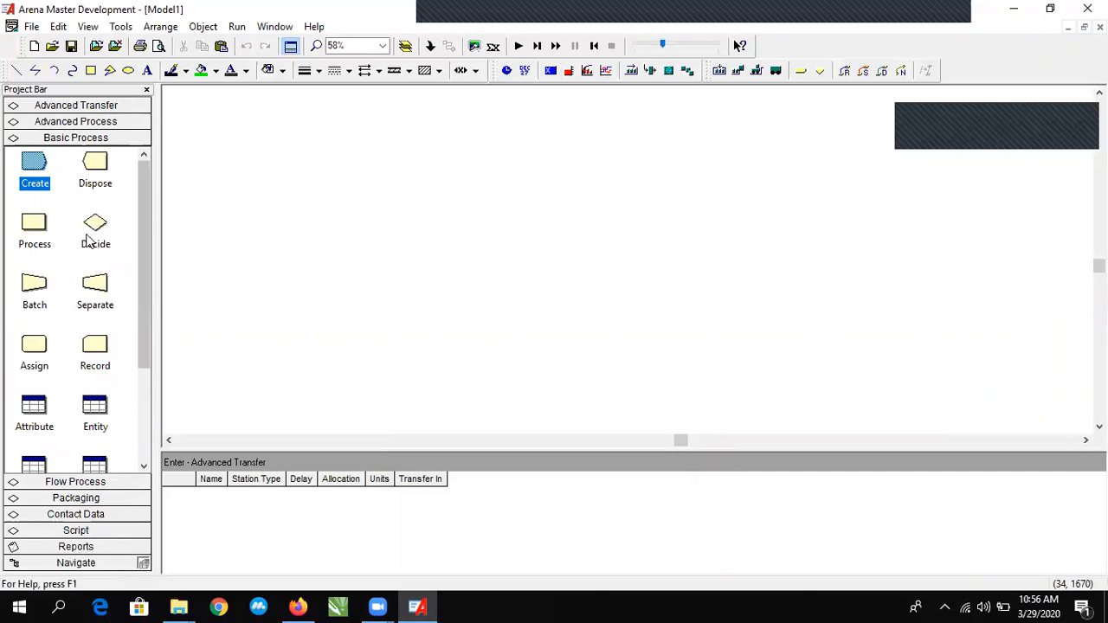
left_click(104, 166)
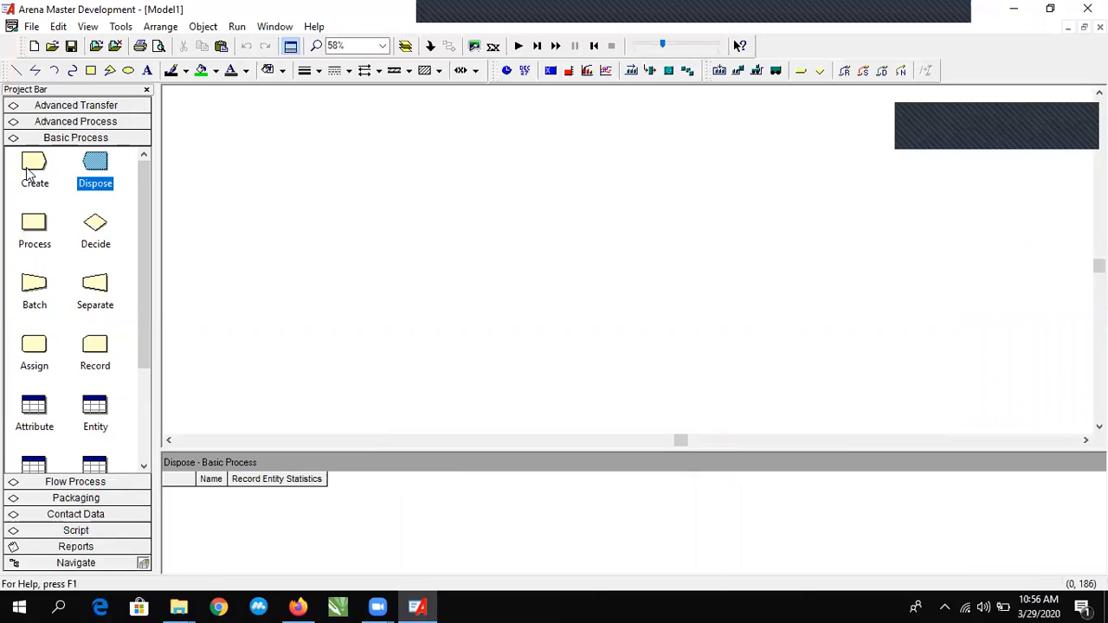
left_click_drag(34, 165, 265, 225)
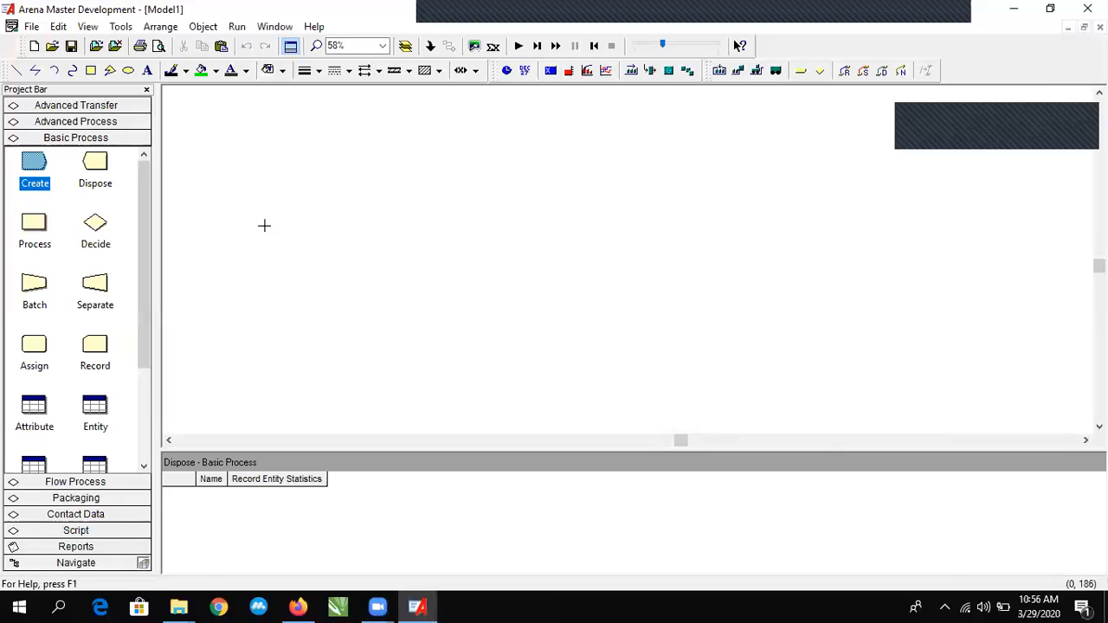
left_click_drag(229, 175, 322, 268)
left_click(210, 177)
left_click_drag(213, 171, 369, 309)
left_click_drag(281, 222, 261, 166)
left_click_drag(273, 250, 267, 185)
left_click_drag(274, 180, 275, 214)
double_click(280, 221)
left_click(337, 235)
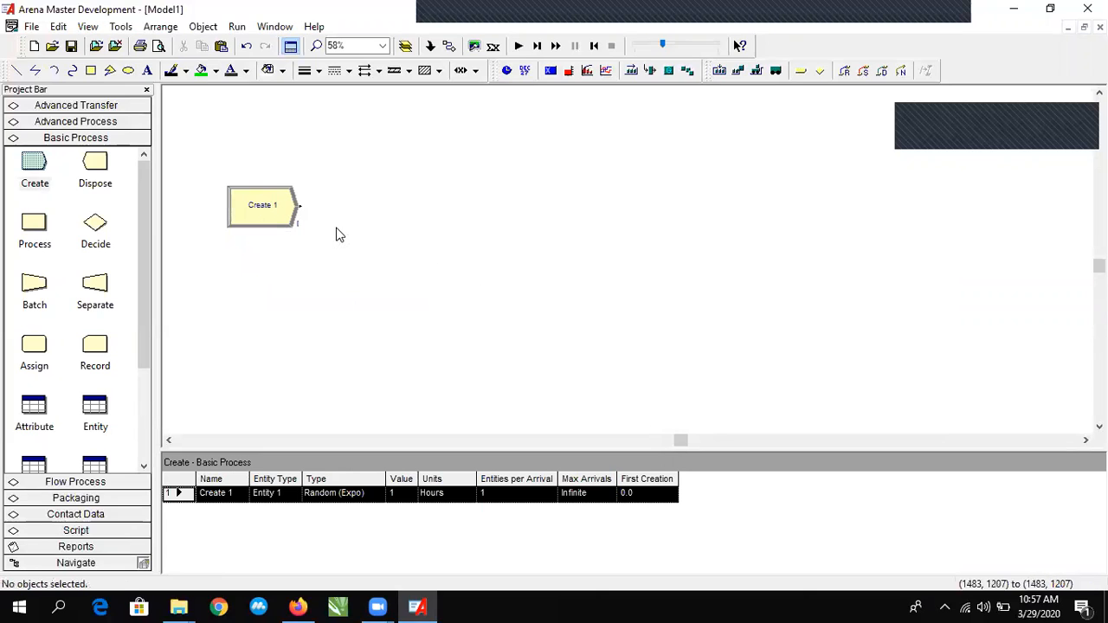
Open the Create 1 module's properties and examine the type options for Time Between Arrivals, keeping Random (Expo).
left_click(682, 443)
left_click_drag(682, 443, 666, 443)
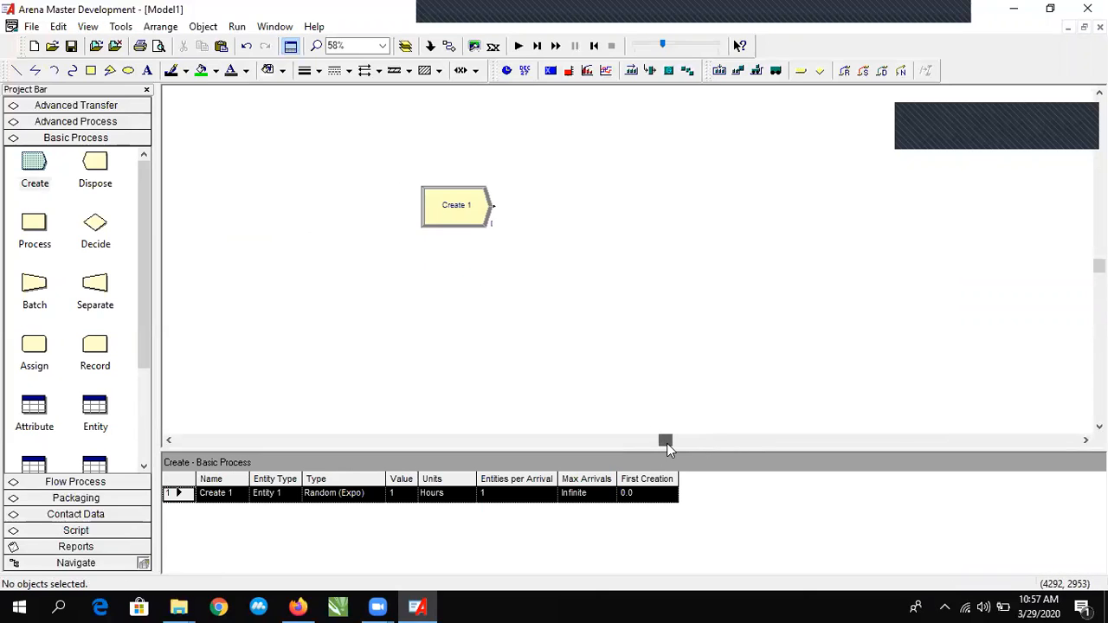
scroll(457, 264, "up", 3, "ctrl")
double_click(346, 181)
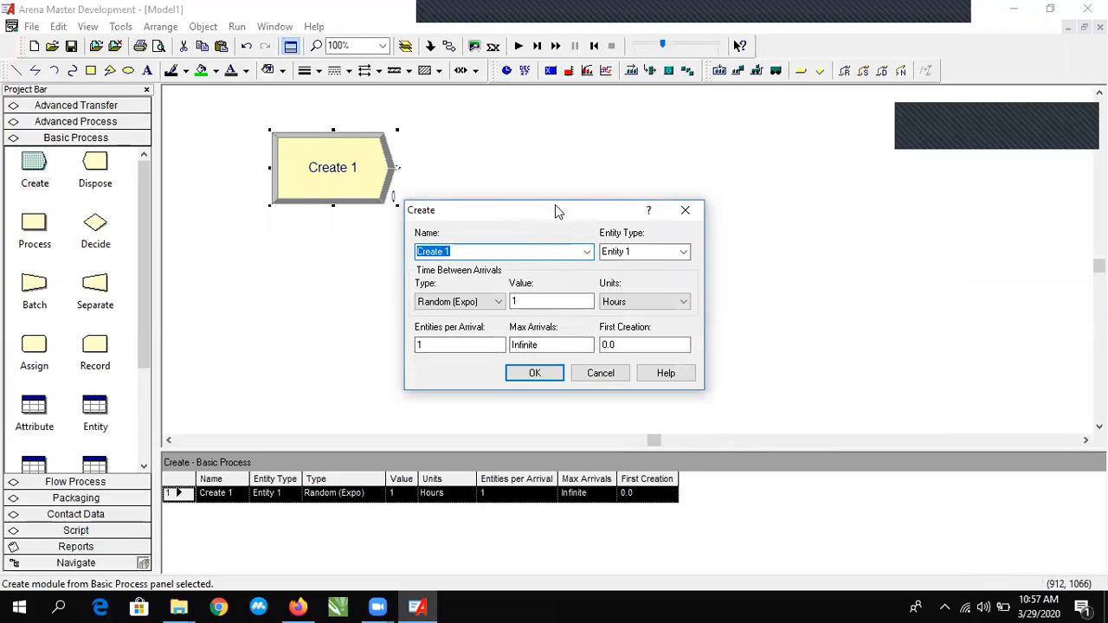
left_click_drag(555, 204, 586, 190)
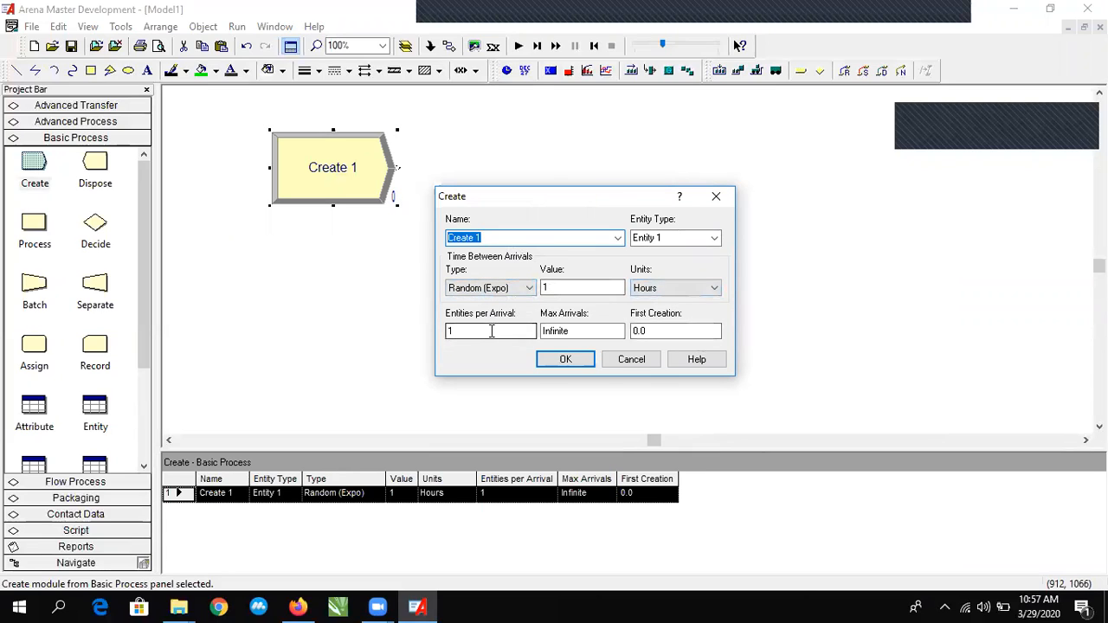
left_click(517, 291)
left_click(511, 290)
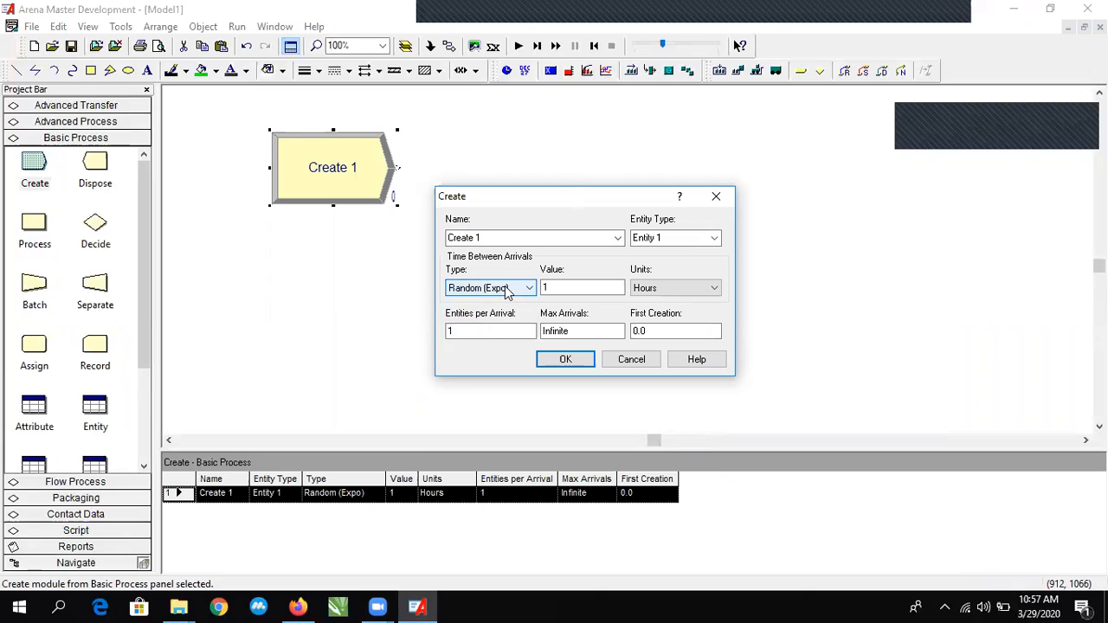
left_click(507, 291)
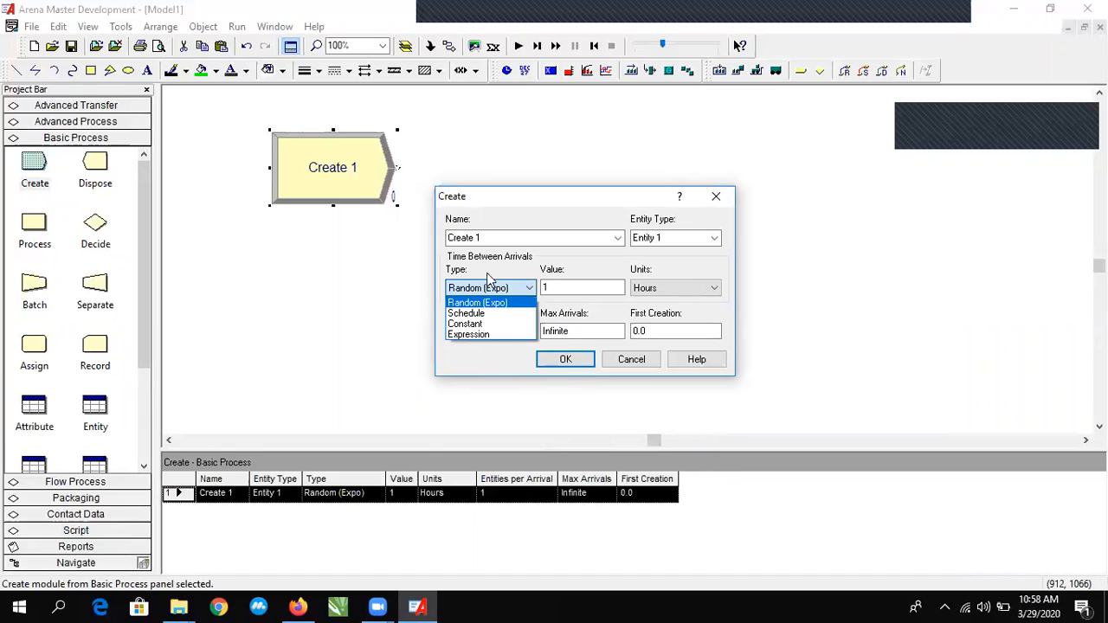
left_click(558, 197)
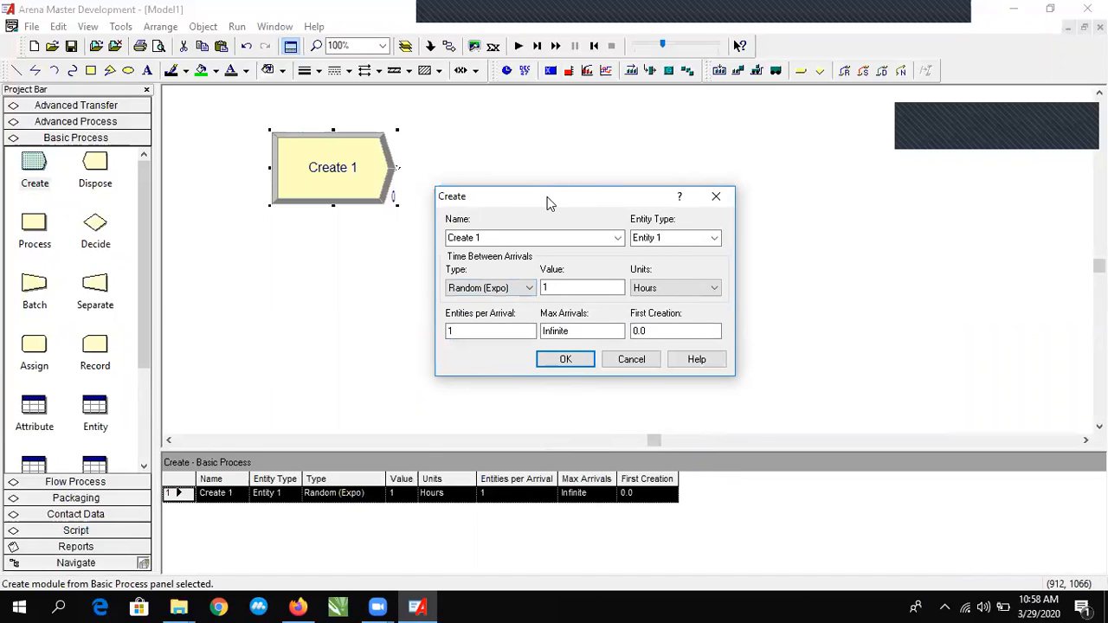
left_click_drag(547, 203, 539, 201)
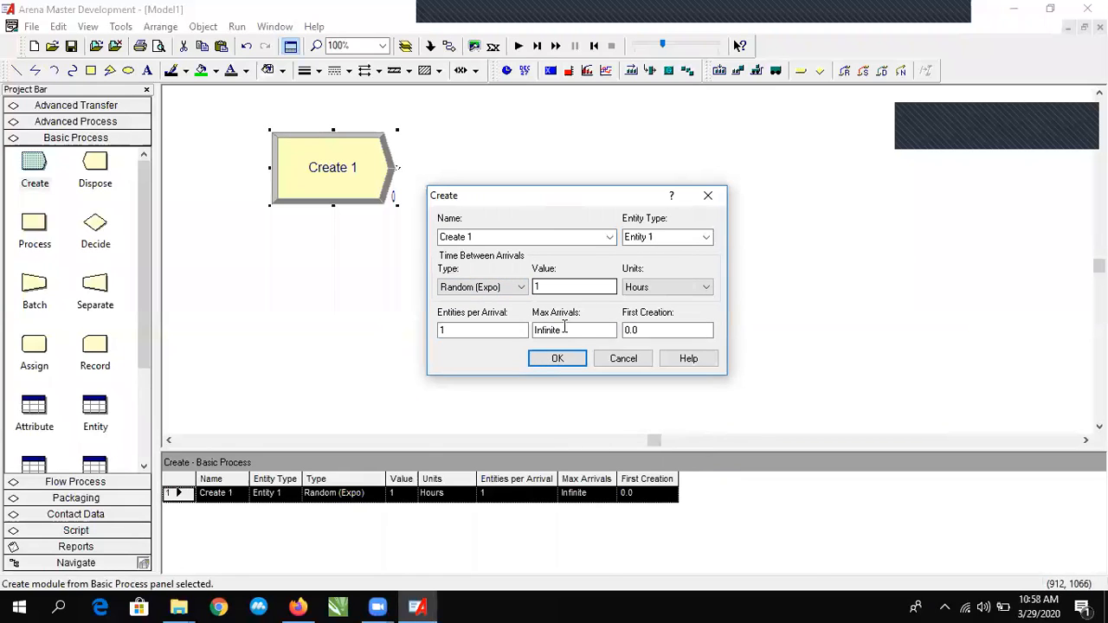
Review the Time Between Arrivals type options again and close the Create 1 properties without changes.
left_click(518, 289)
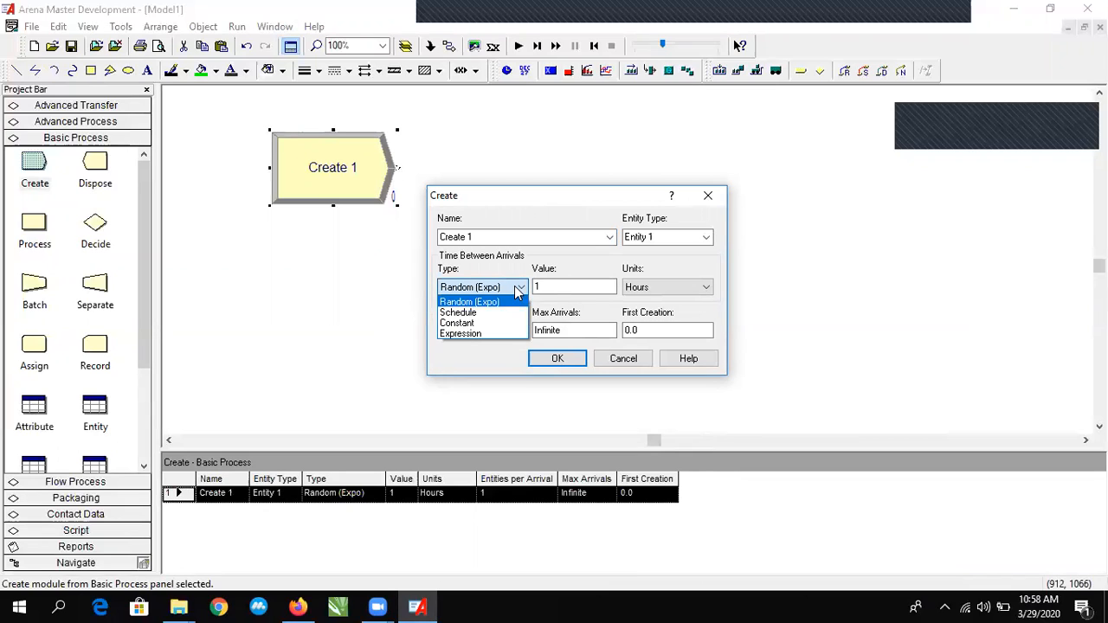
left_click(475, 271)
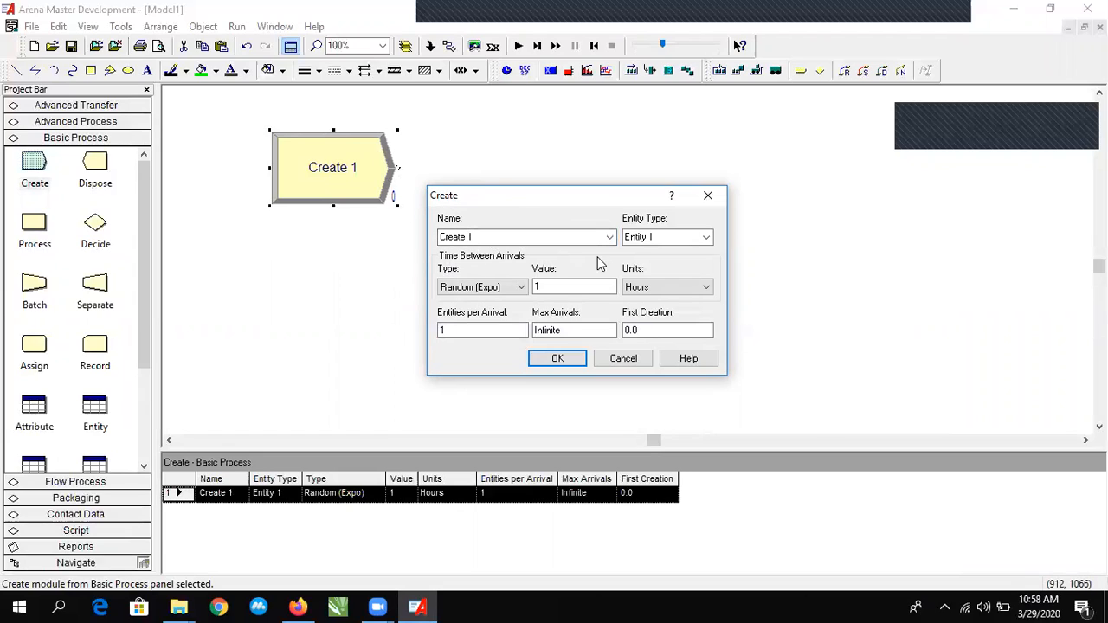
left_click(501, 292)
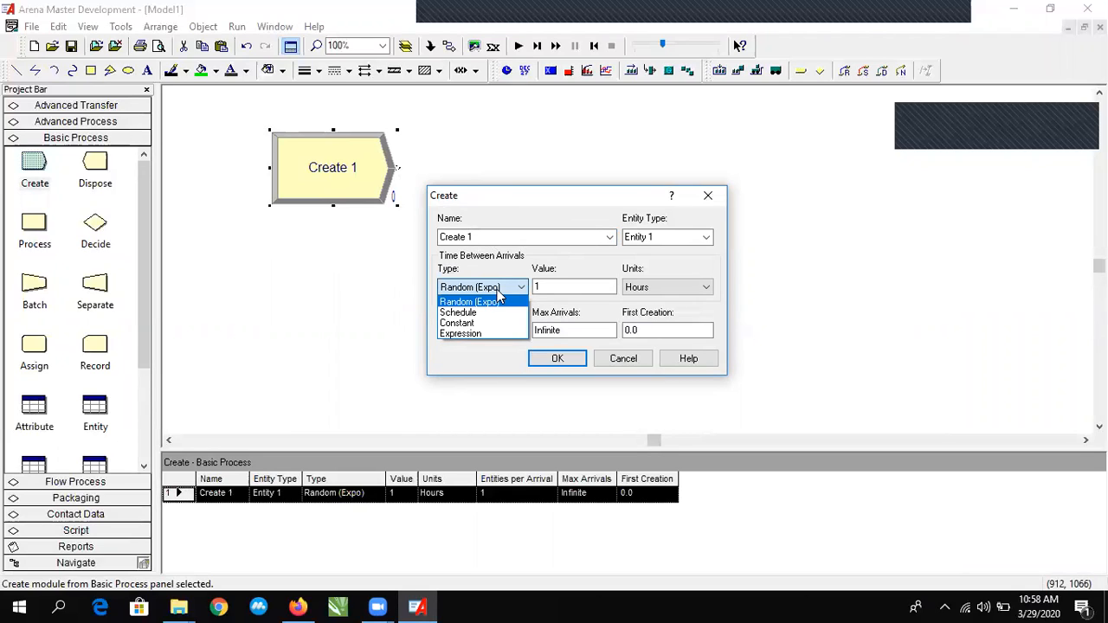
left_click(710, 198)
left_click(709, 197)
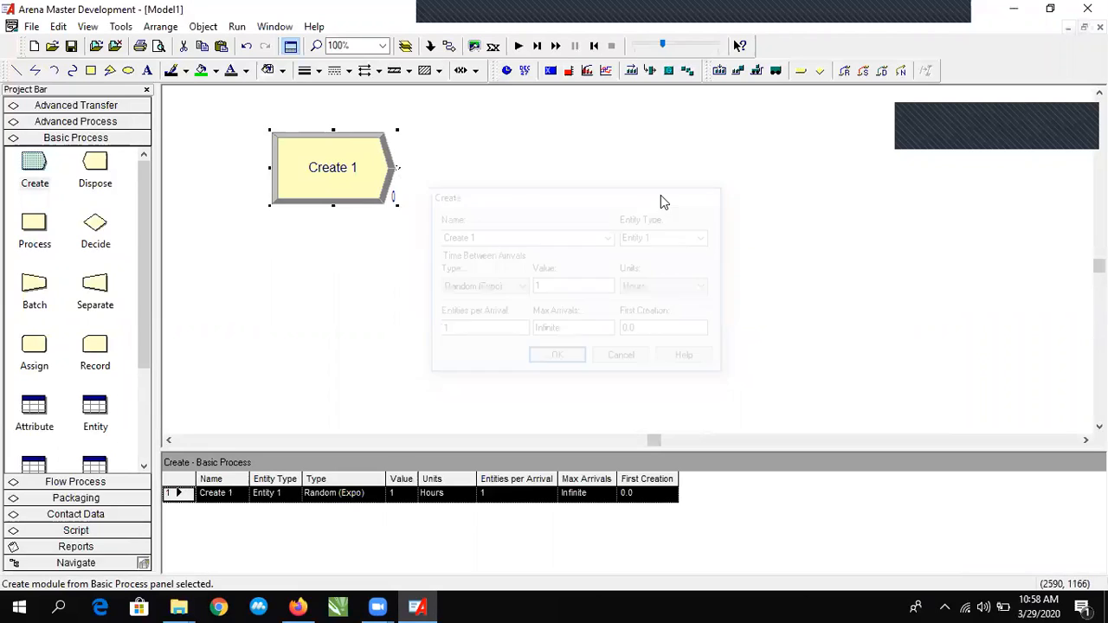
Launch the Input Analyzer from Arena and close it again.
left_click(237, 26)
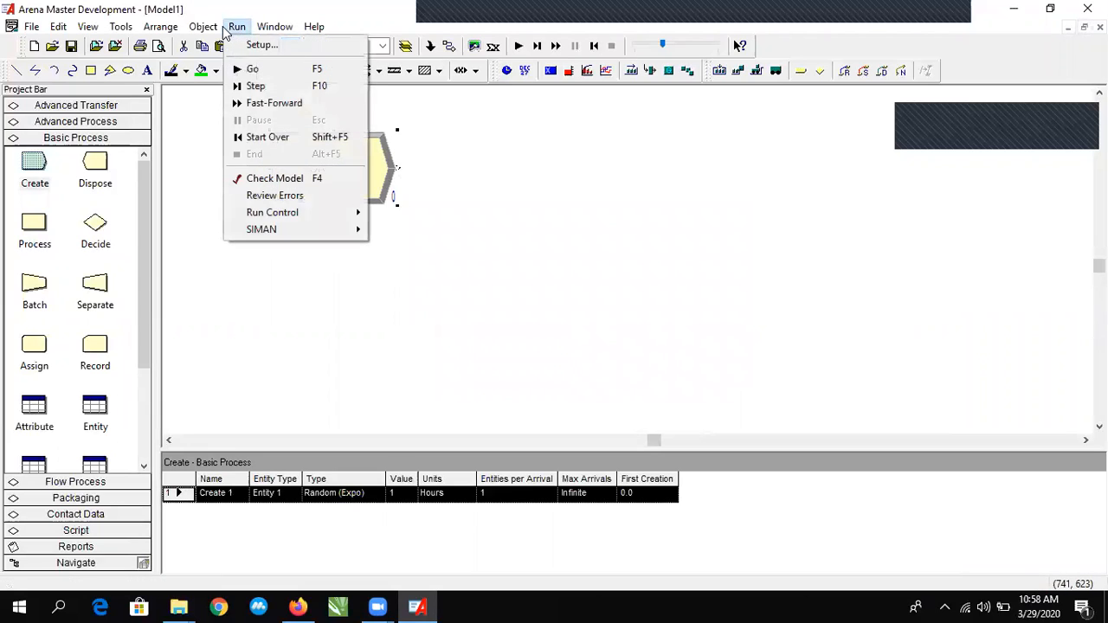
mouse_move(112, 28)
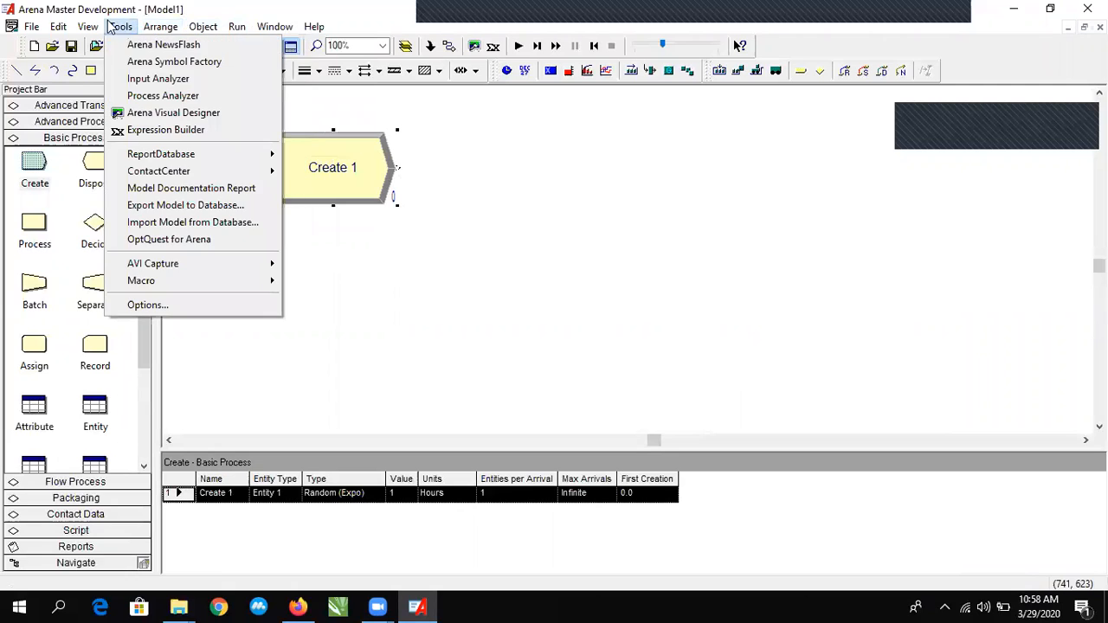
left_click(158, 78)
left_click(1089, 7)
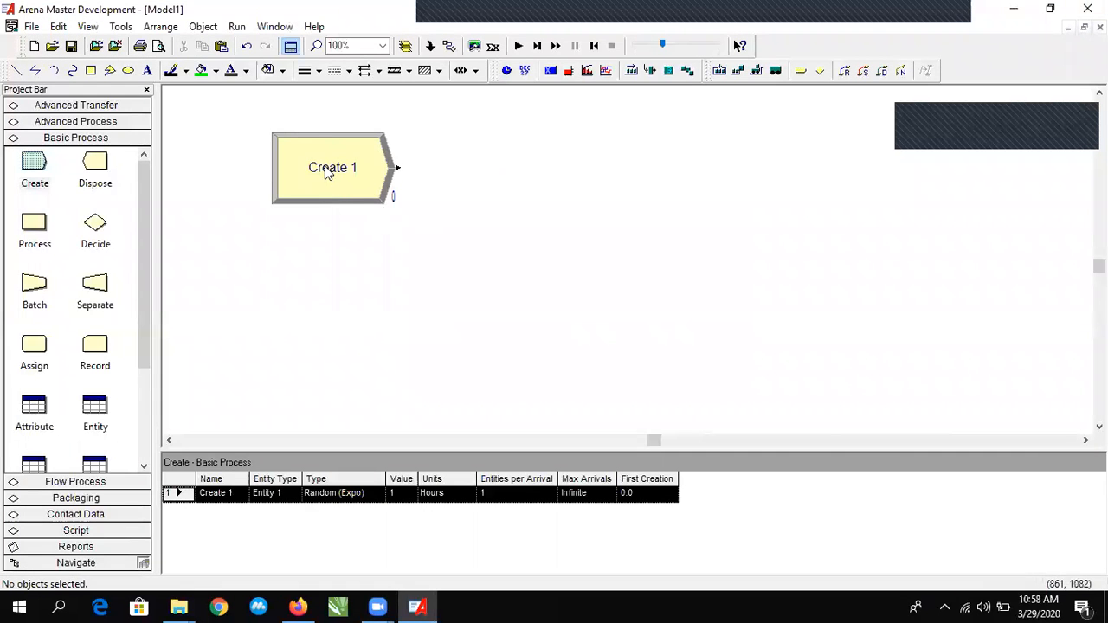
Reopen the Create 1 module's properties and set the Time Between Arrivals type to Expression.
double_click(327, 171)
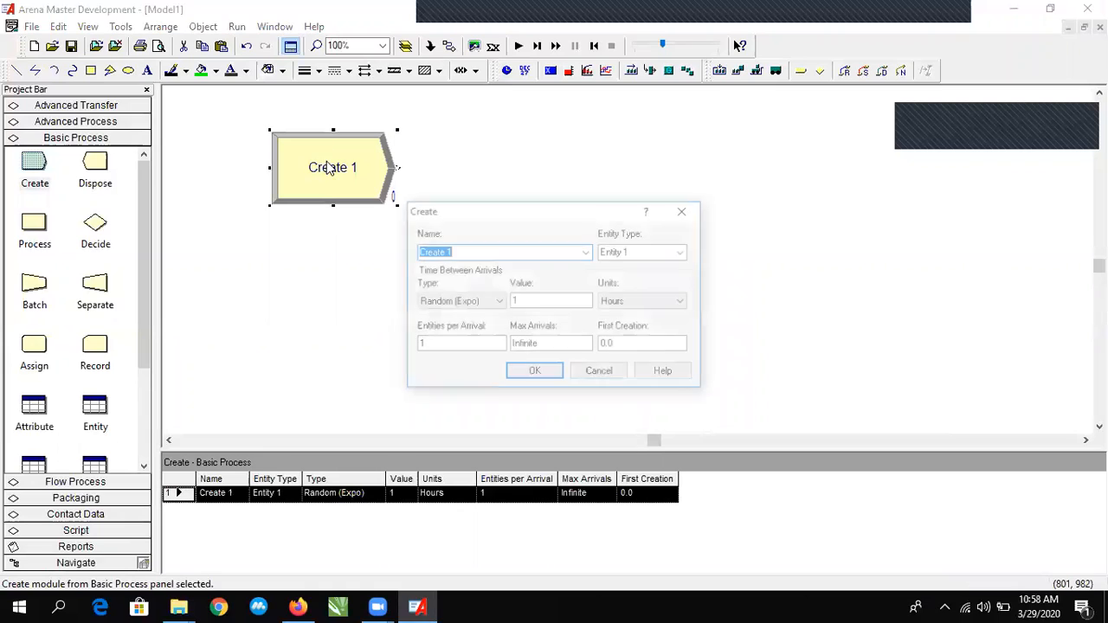
left_click(493, 302)
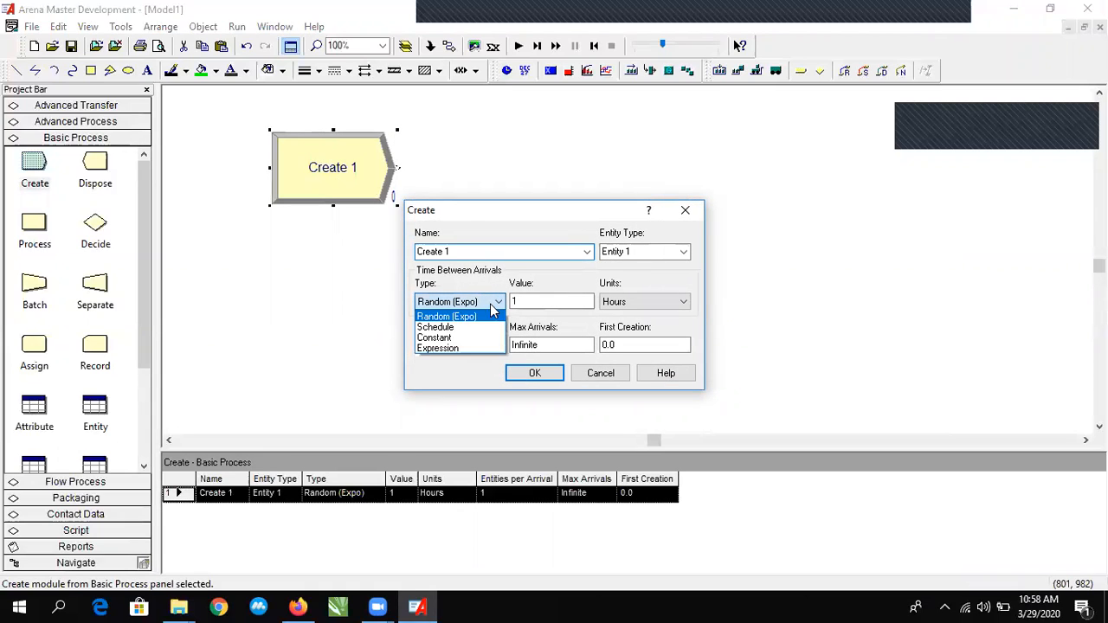
left_click(451, 348)
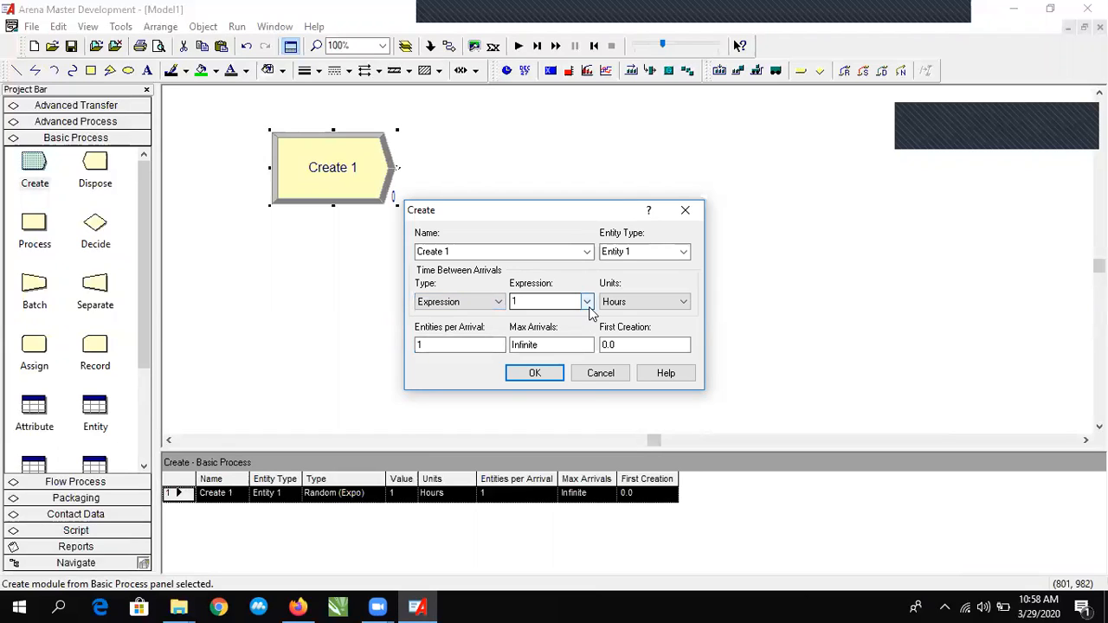
left_click(587, 301)
left_click(465, 303)
left_click(465, 304)
left_click(466, 304)
Try several distributions as the arrival expression, ending with UNIF( Min , Max ), and look through the remaining ones.
left_click(587, 301)
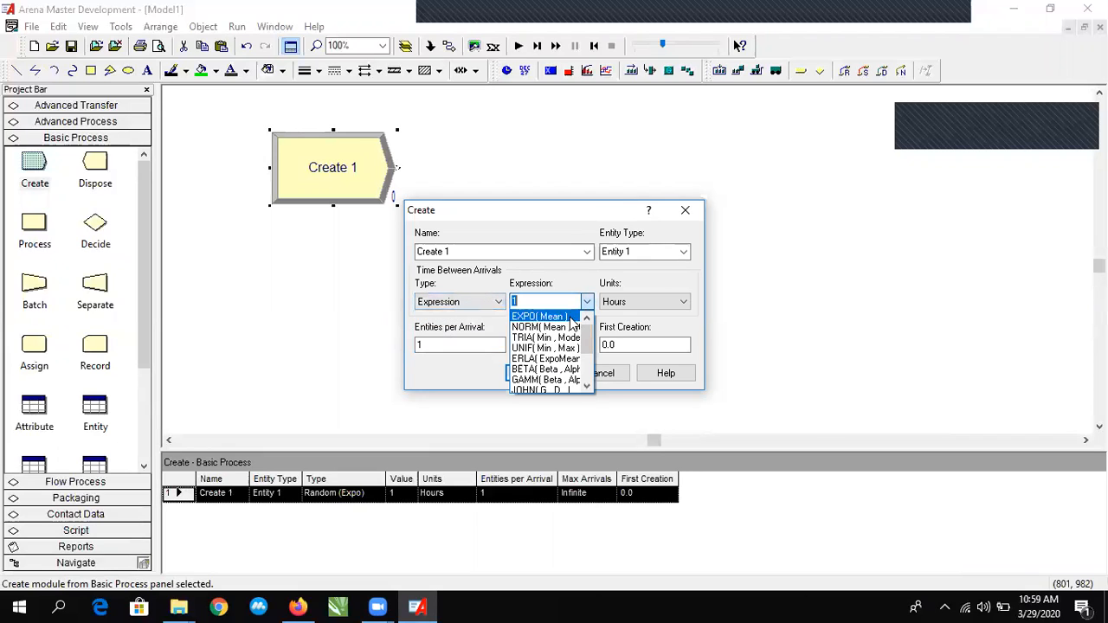
left_click(546, 327)
left_click(587, 301)
left_click(567, 328)
left_click(587, 302)
left_click(567, 327)
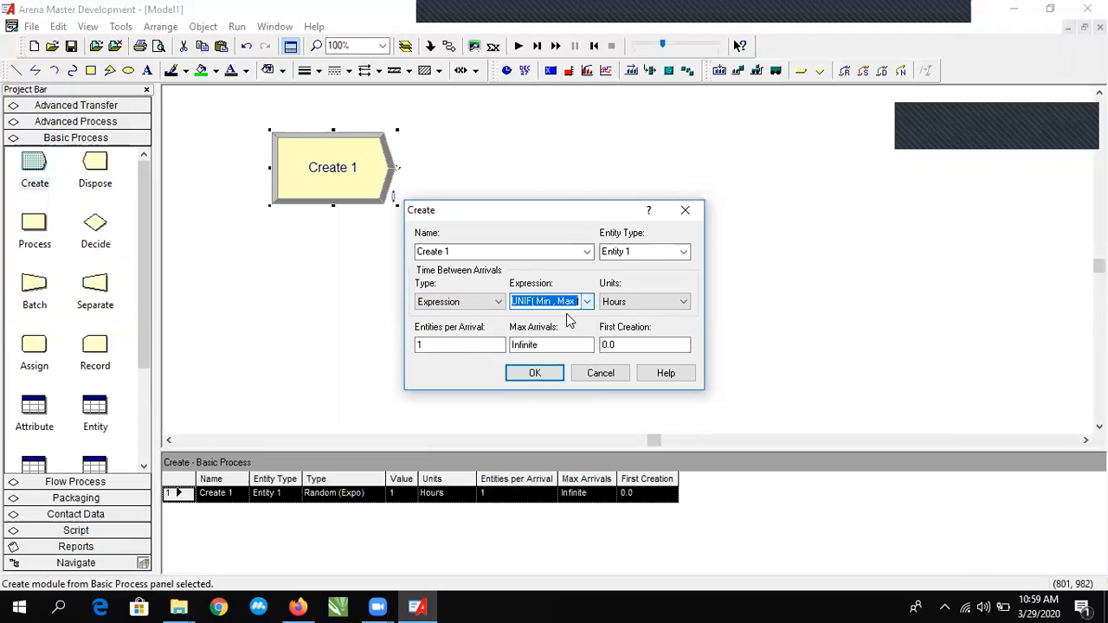
left_click(586, 302)
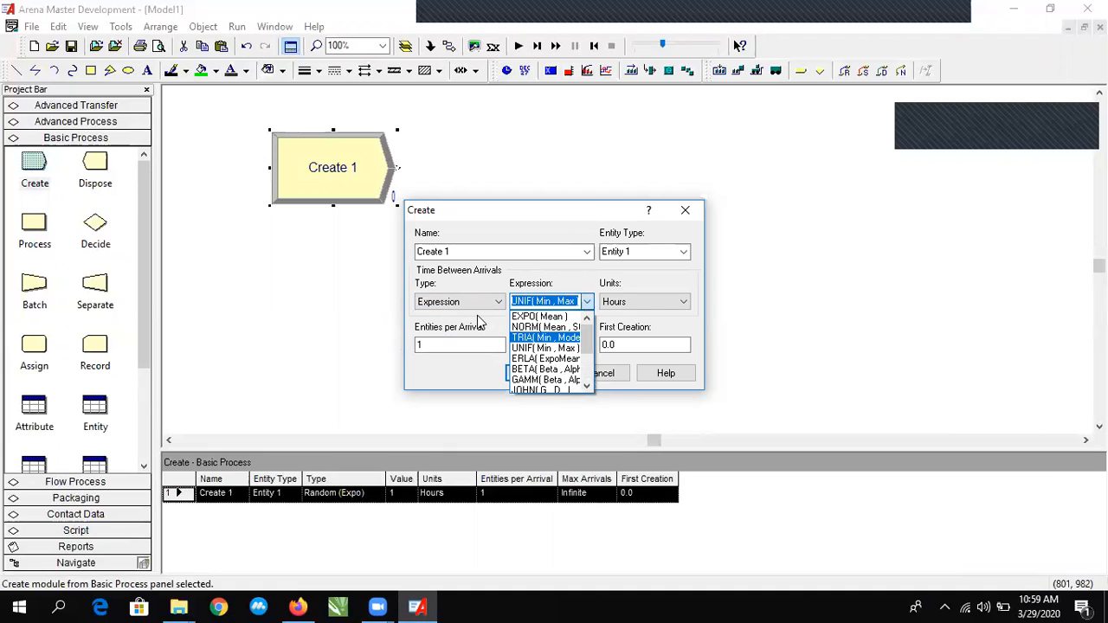
left_click(435, 288)
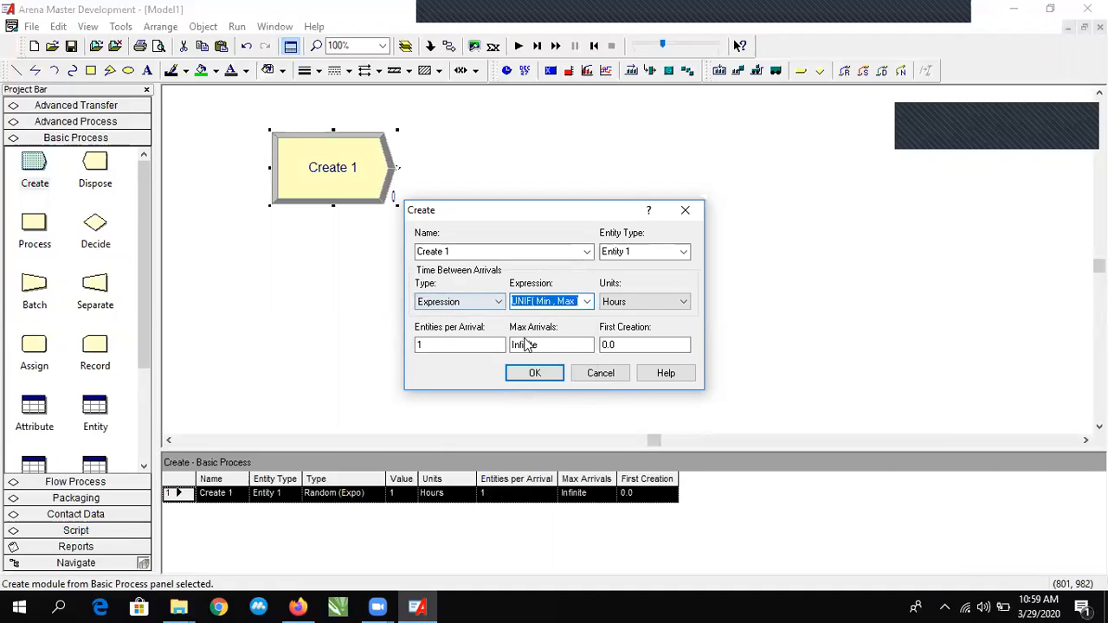
left_click(587, 303)
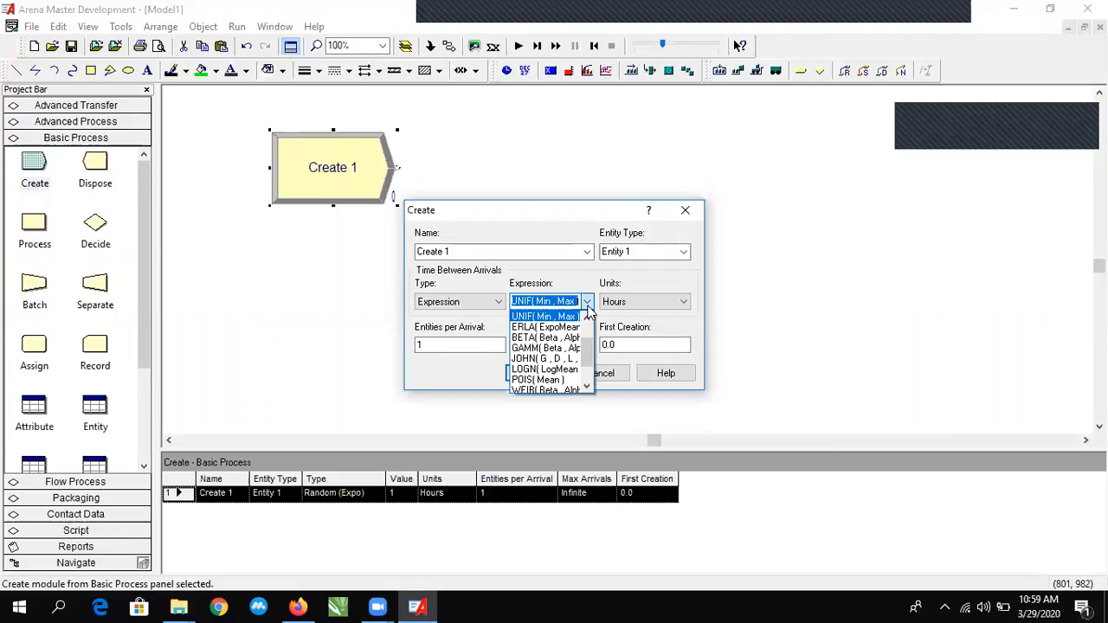
scroll(578, 338, "down", 1)
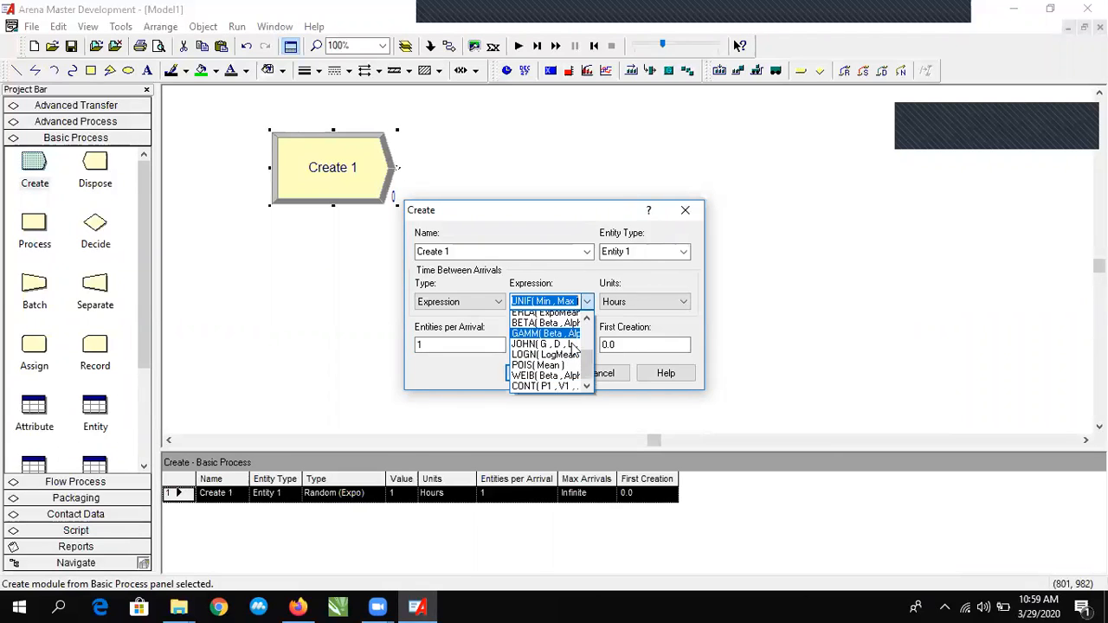
Set the Time Between Arrivals type to Constant with a value of 1.
left_click(456, 308)
left_click(456, 308)
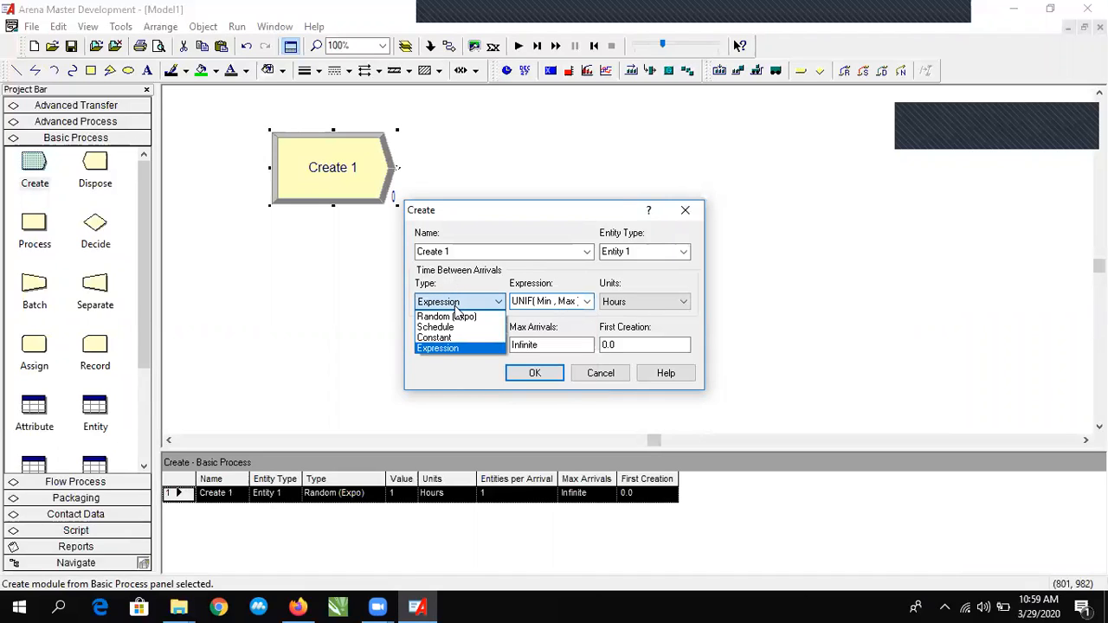
left_click(435, 338)
left_click(528, 298)
key("BackSpace")
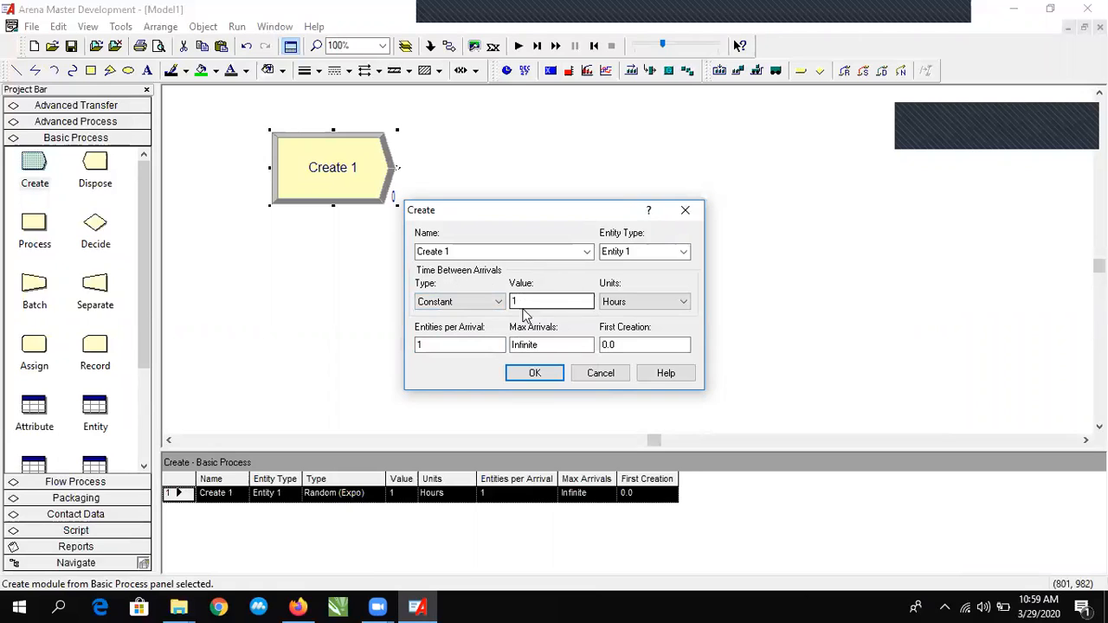
type("1")
Try the Seconds, Minutes and Days units for Time Between Arrivals, ending on Hours.
left_click(610, 302)
left_click(620, 304)
left_click(620, 304)
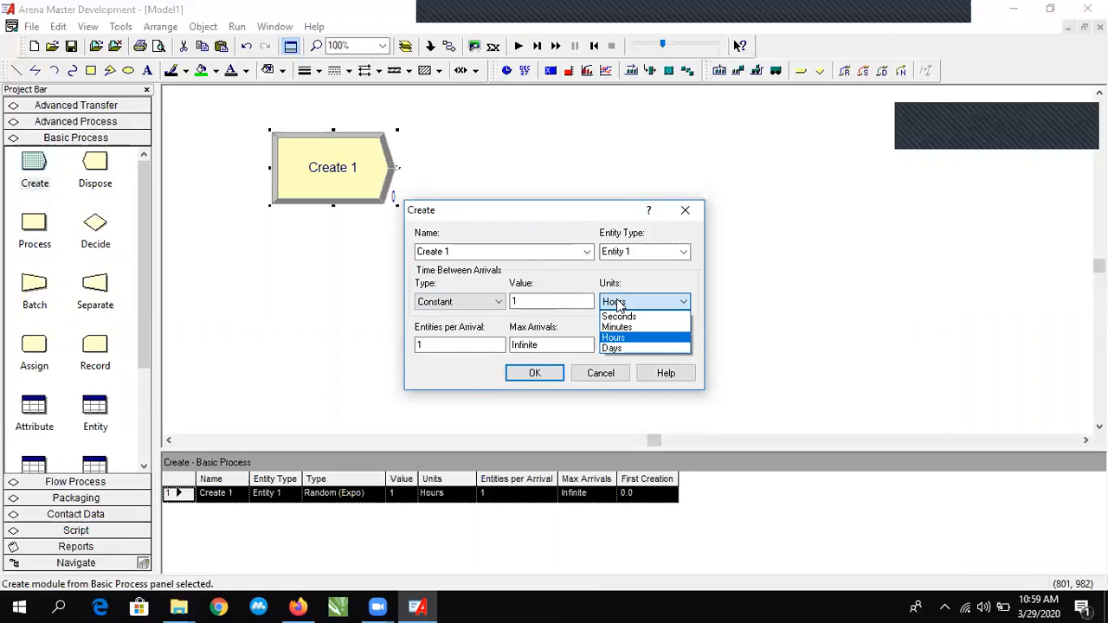
left_click(617, 309)
left_click(619, 305)
left_click(619, 317)
left_click(627, 308)
left_click(618, 327)
left_click(627, 305)
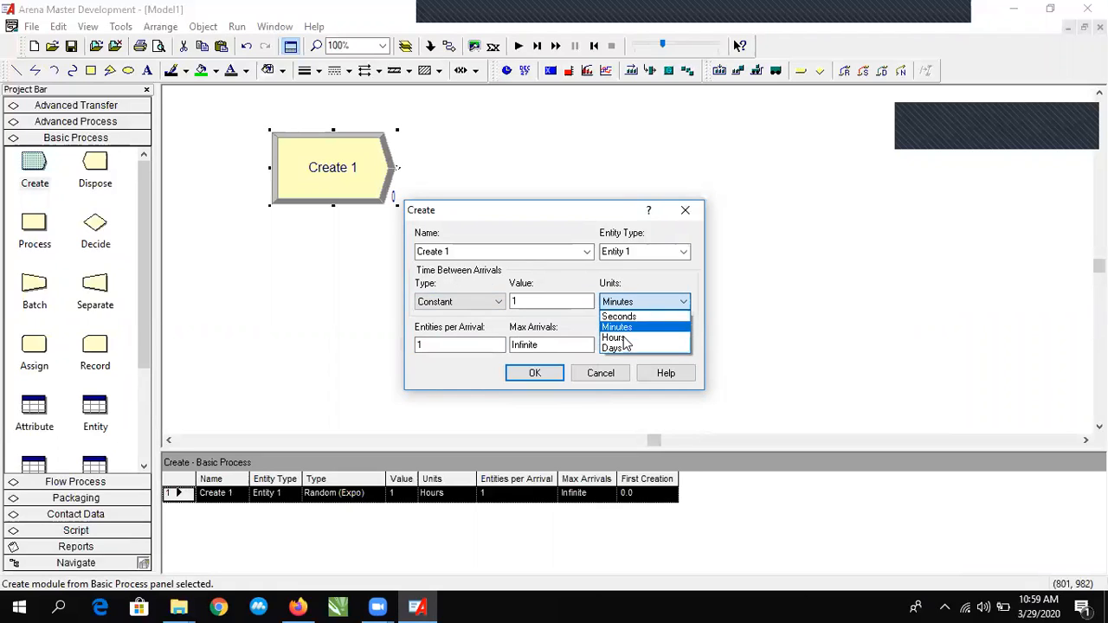
left_click(621, 349)
left_click(625, 303)
left_click(615, 337)
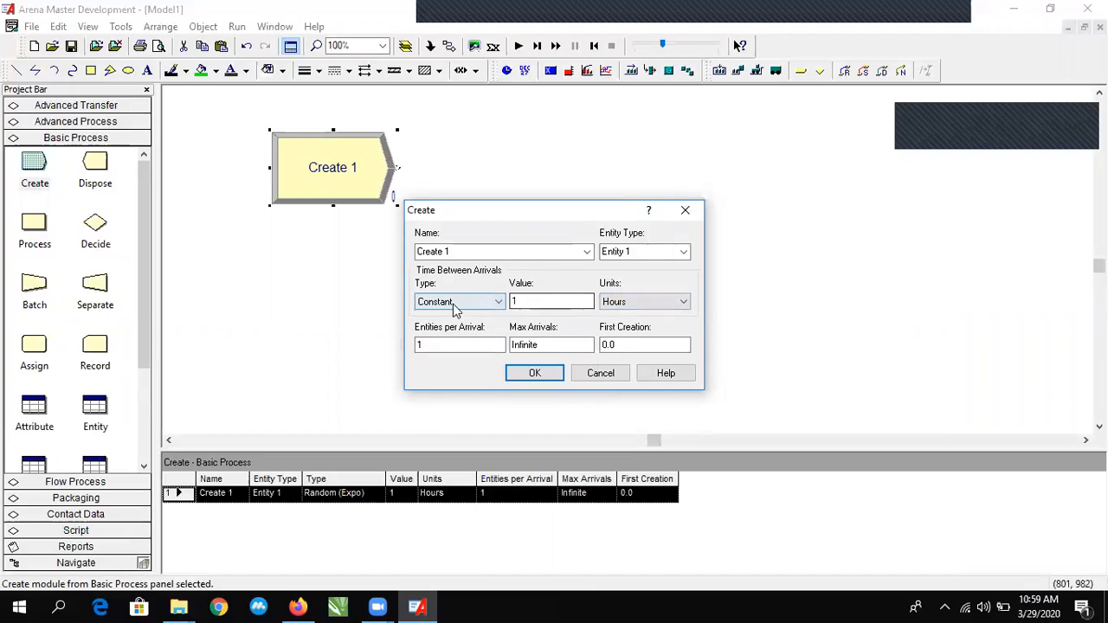
Set the constant time between arrivals to 20 with units of Minutes, keeping 1 entity per arrival.
double_click(520, 302)
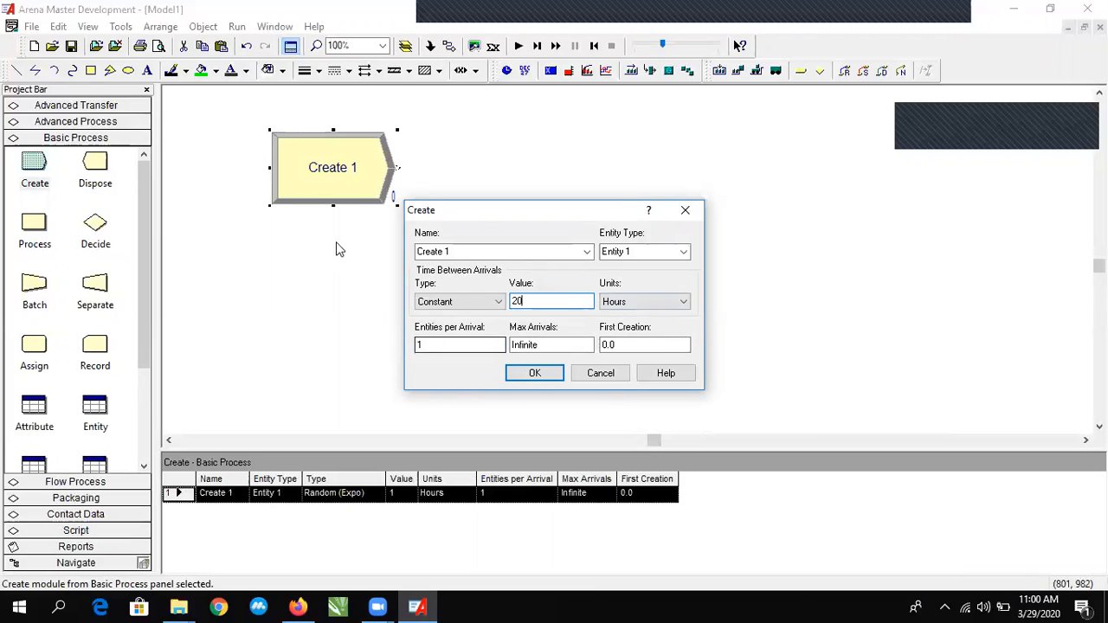
key("Tab")
left_click(454, 348)
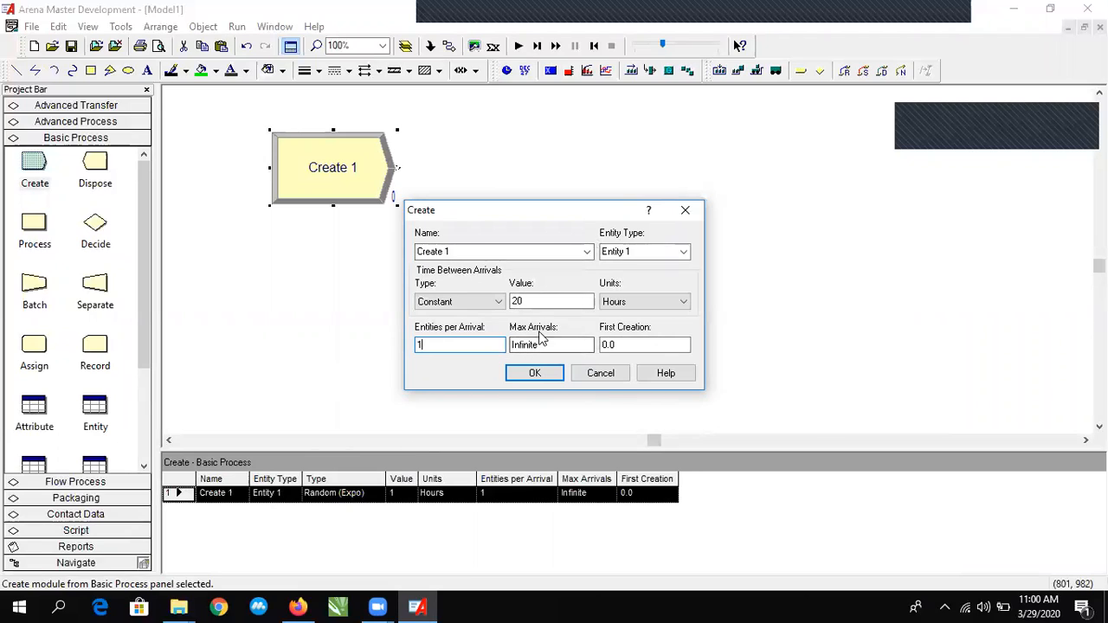
left_click(651, 303)
left_click(636, 327)
Switch the Time Between Arrivals type to Expression and back to Constant.
left_click(460, 303)
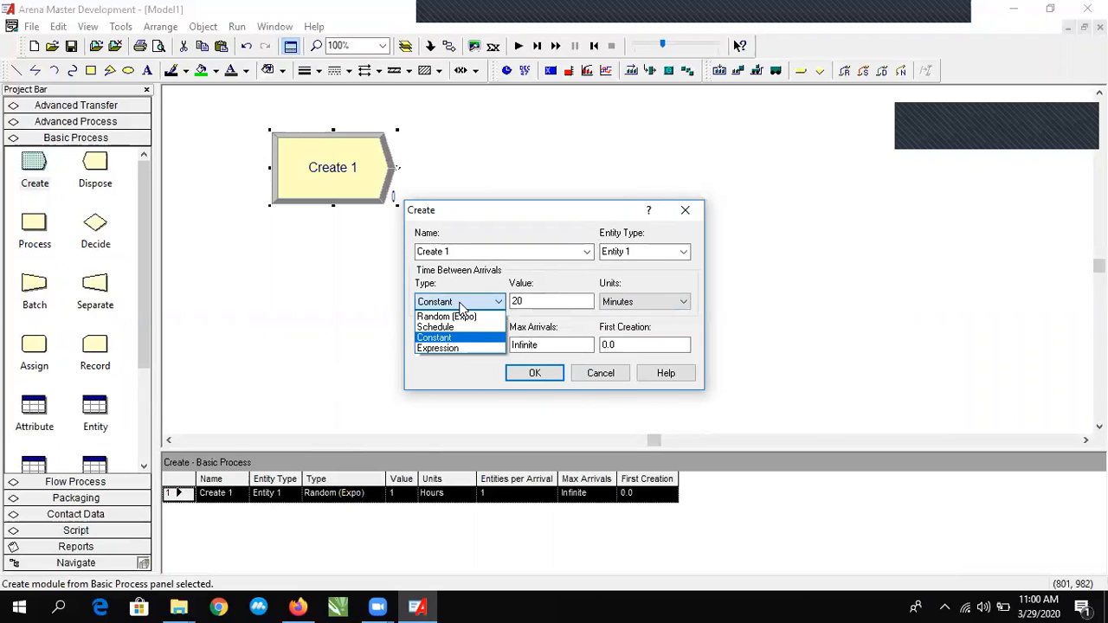
left_click(461, 304)
left_click(461, 302)
left_click(460, 305)
left_click(459, 305)
left_click(448, 347)
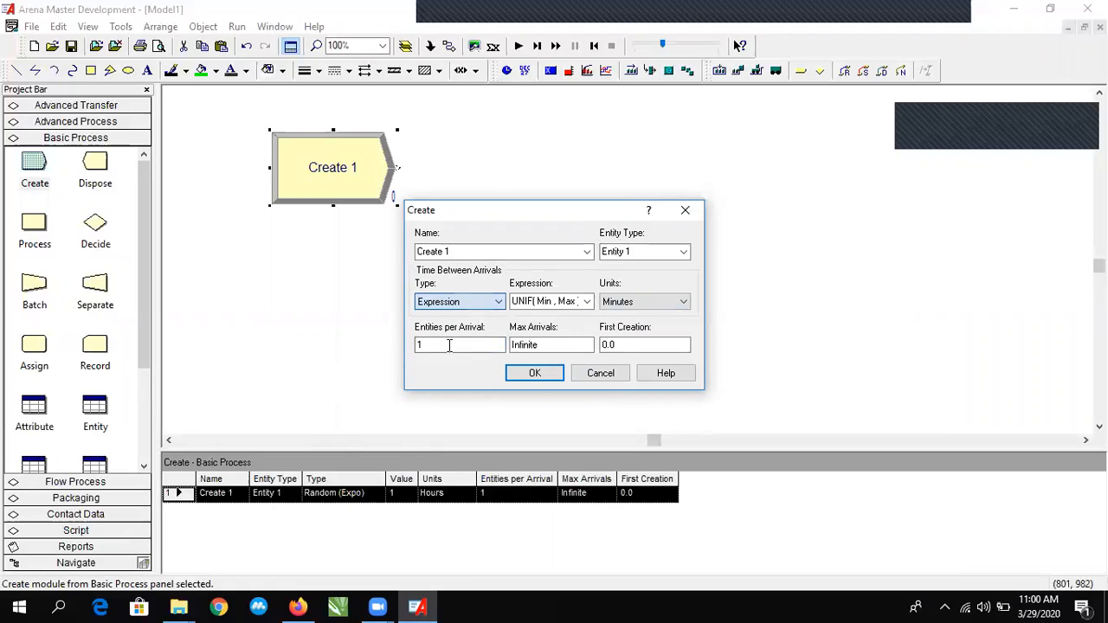
left_click(460, 303)
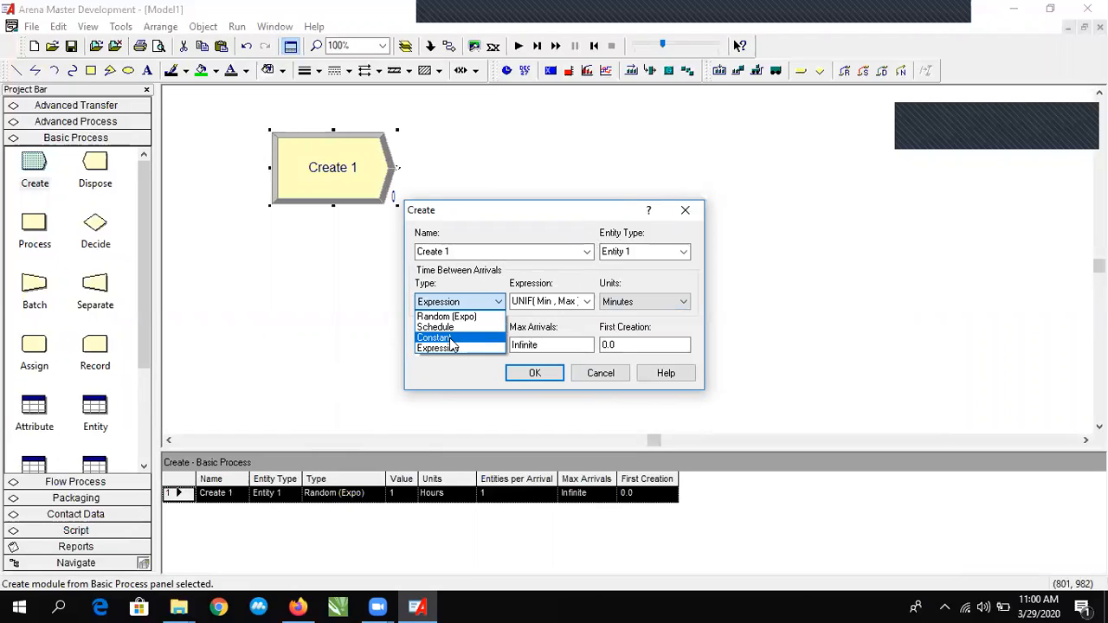
left_click(451, 339)
Set the constant time between arrivals value to 5 and accept the Create 1 properties.
double_click(556, 304)
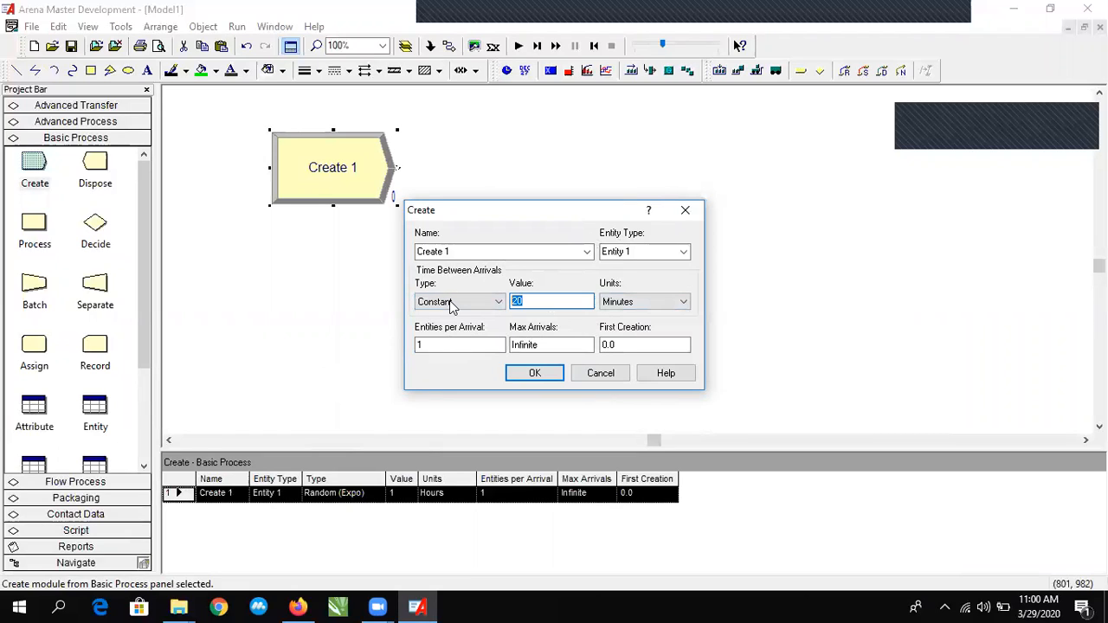
type("5")
key("Return")
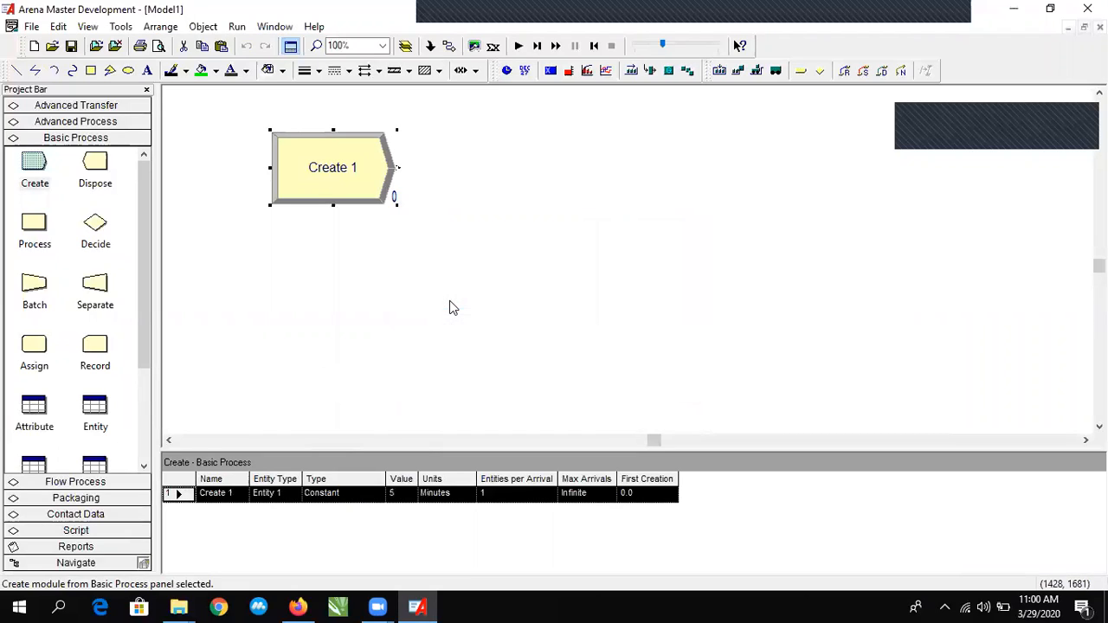
left_click(448, 306)
Move the Create 1 module slightly down and to the left, and place an Assign module to its right.
left_click_drag(354, 190, 358, 219)
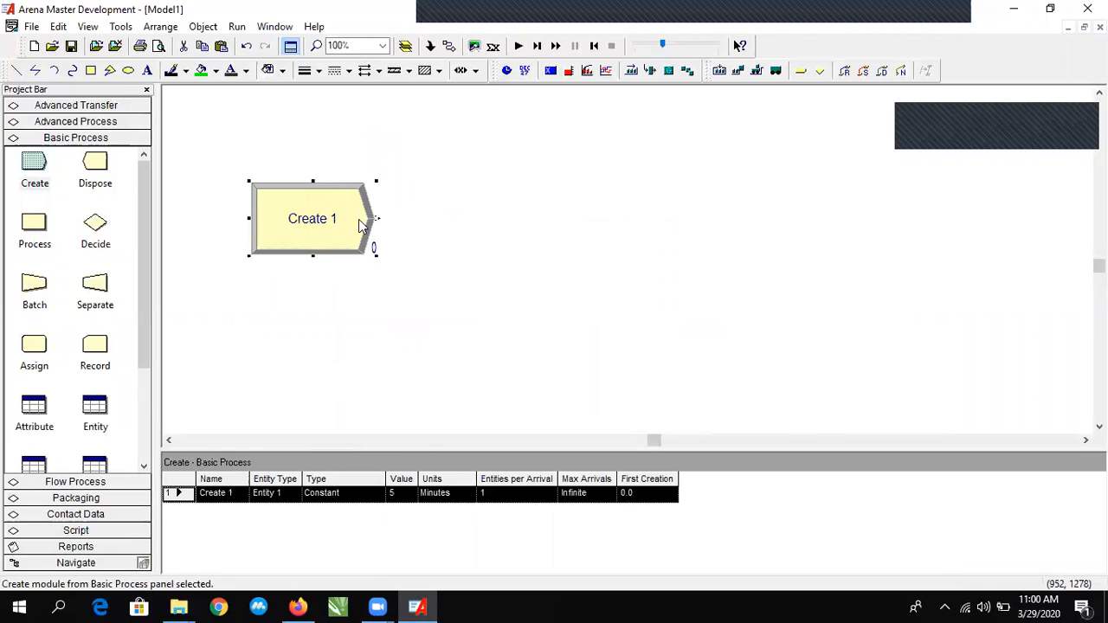
left_click(502, 230)
left_click_drag(35, 346, 472, 221)
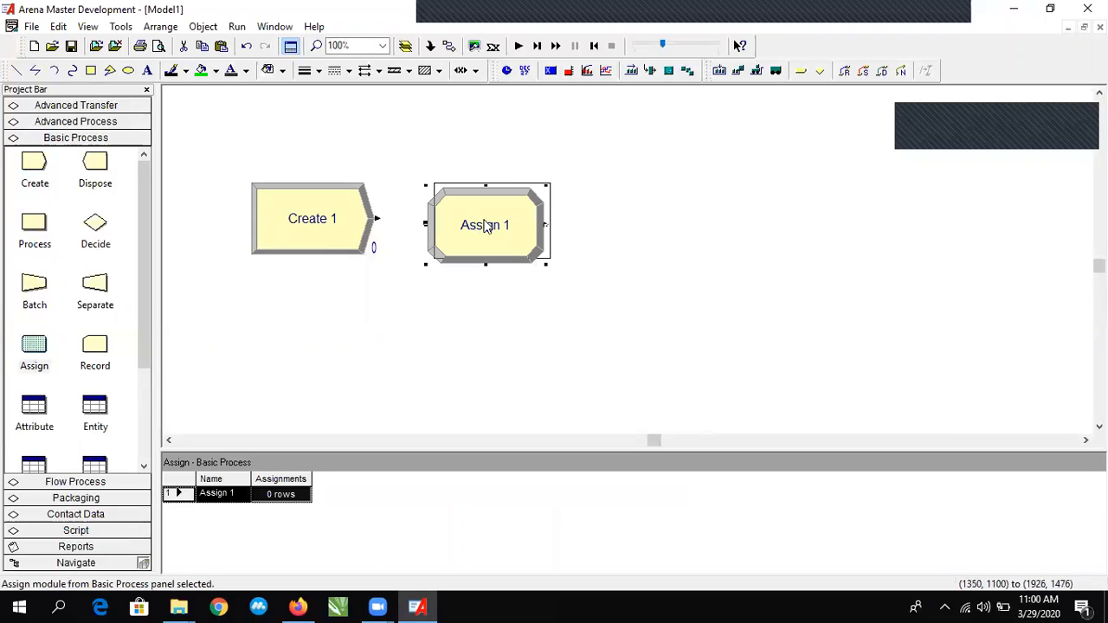
Add an assignment of type Entity Picture to the Assign 1 module.
double_click(499, 219)
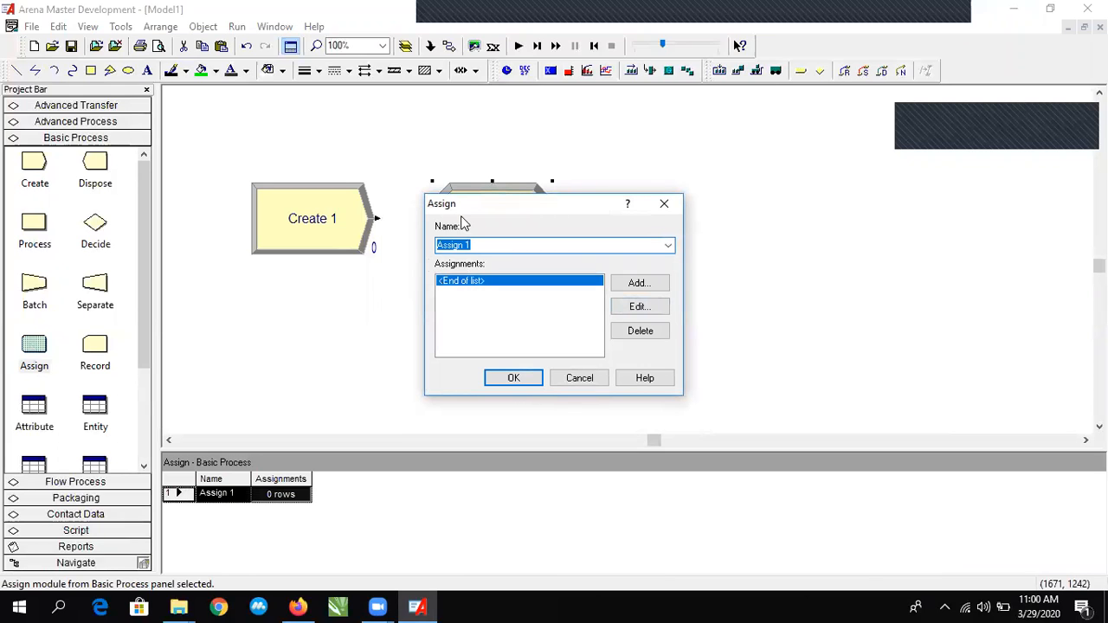
left_click(642, 286)
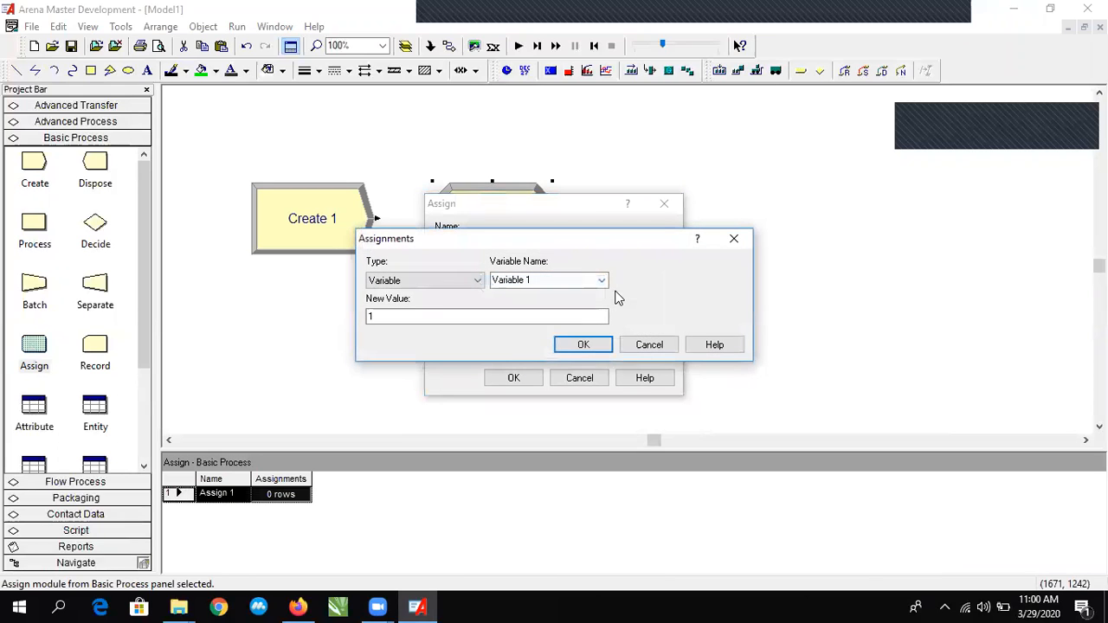
left_click(420, 282)
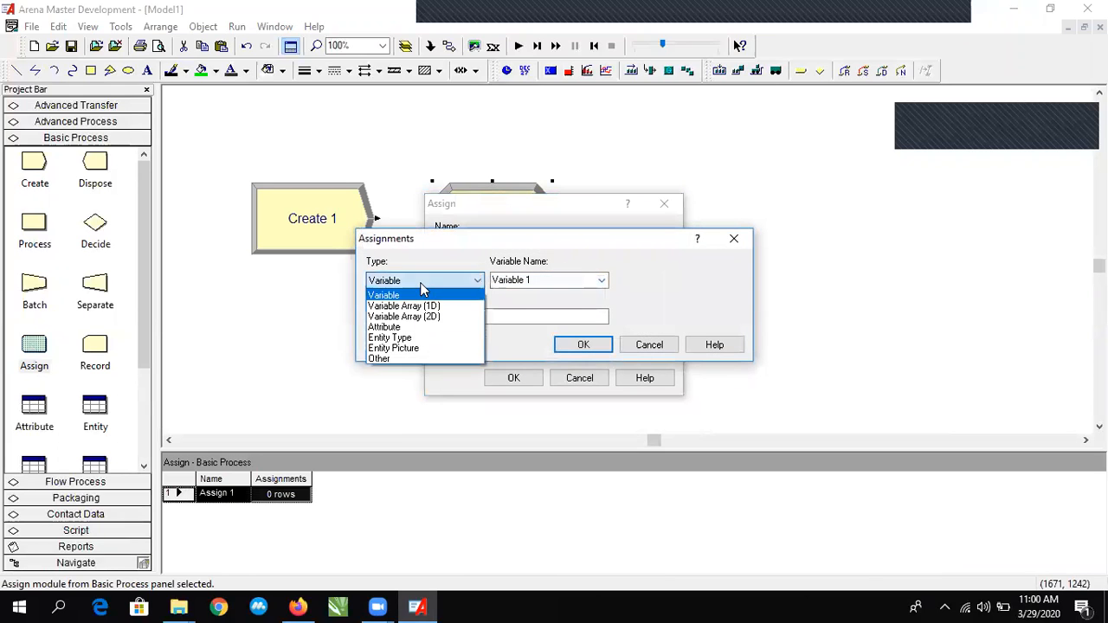
left_click(421, 348)
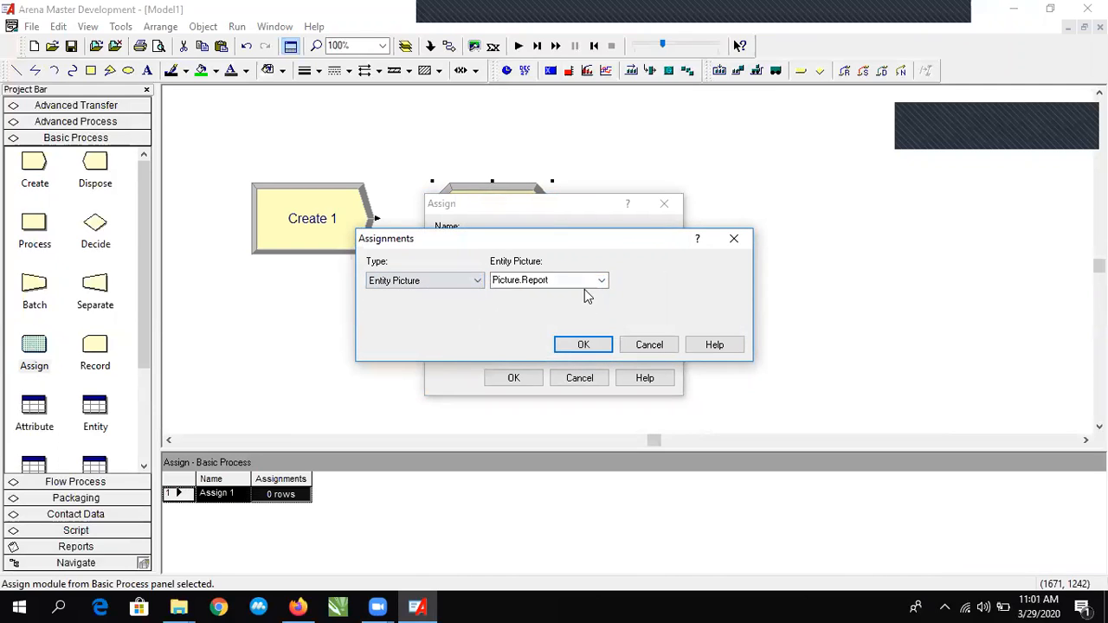
left_click(396, 282)
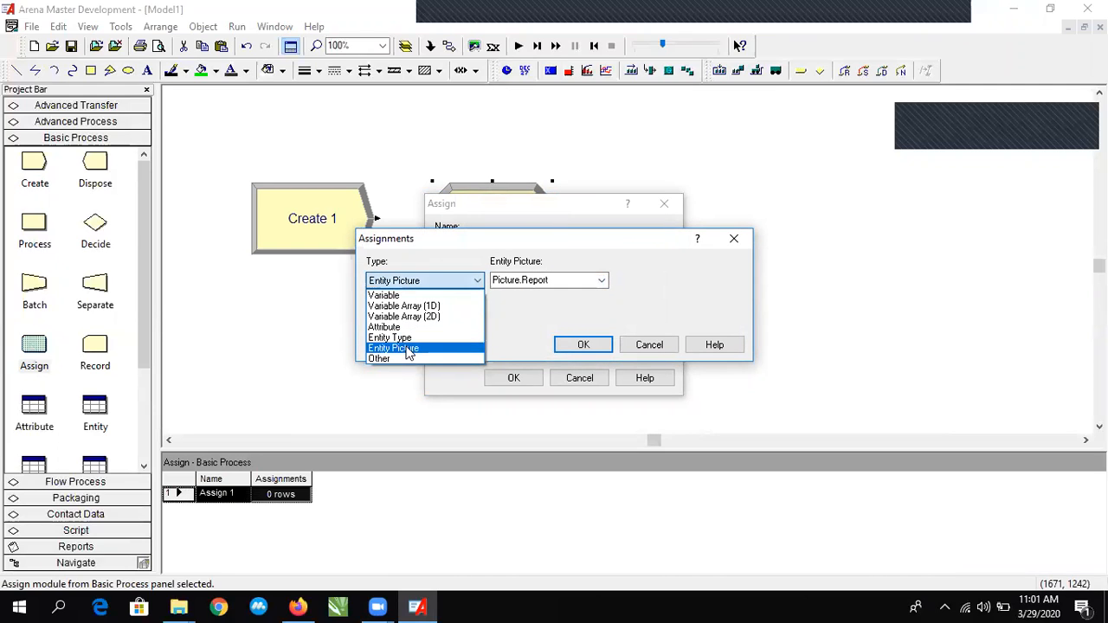
left_click(410, 349)
left_click(441, 286)
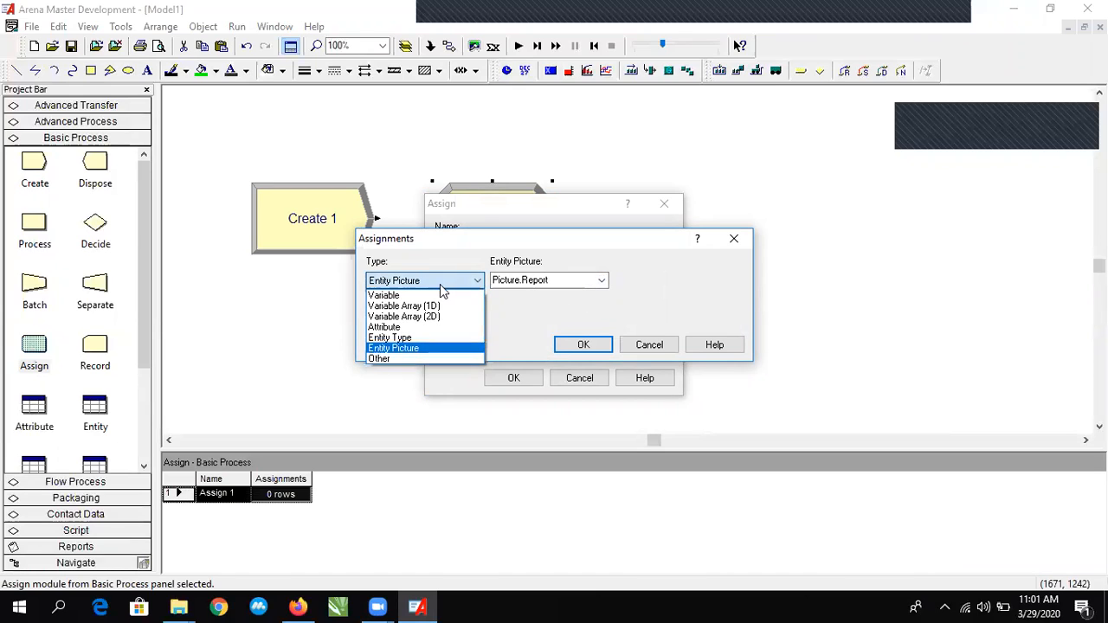
left_click(407, 348)
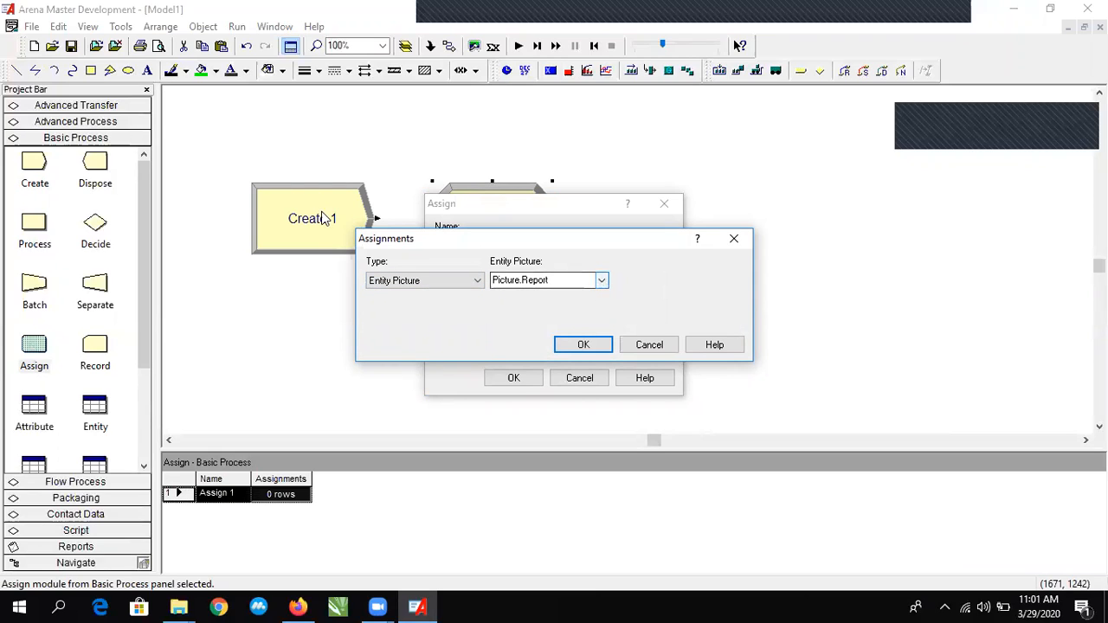
Set the assignment's entity picture to Picture.Van and accept the Assign 1 properties.
left_click(601, 283)
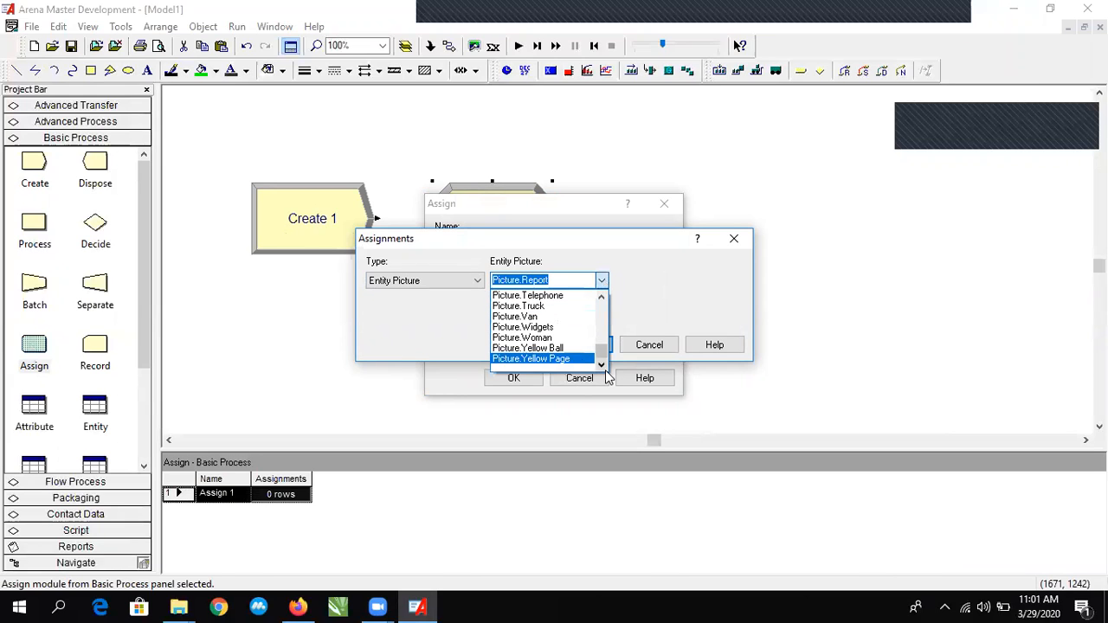
left_click(545, 317)
left_click(571, 345)
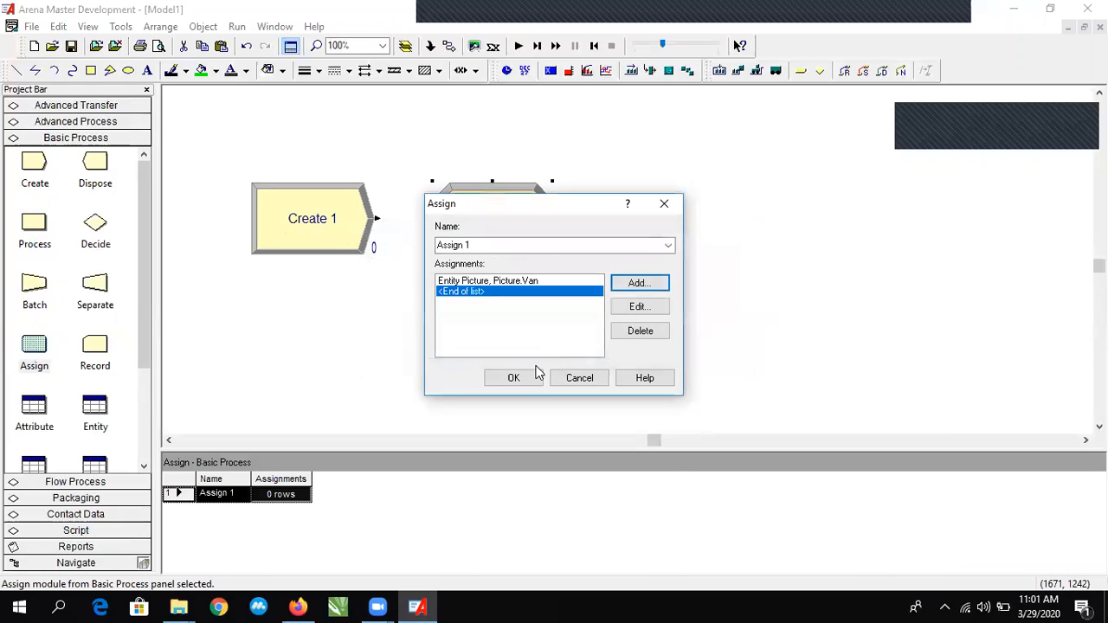
left_click(535, 377)
Connect Create 1's exit to Assign 1's entry and adjust the spacing between the two modules.
left_click(341, 237)
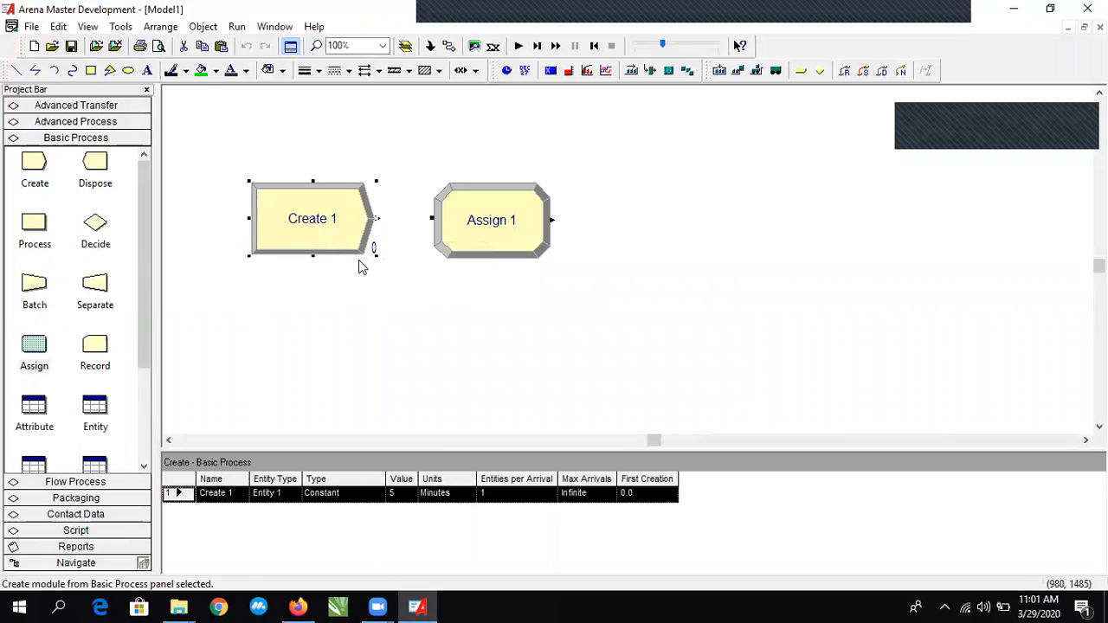
left_click_drag(482, 235, 534, 248)
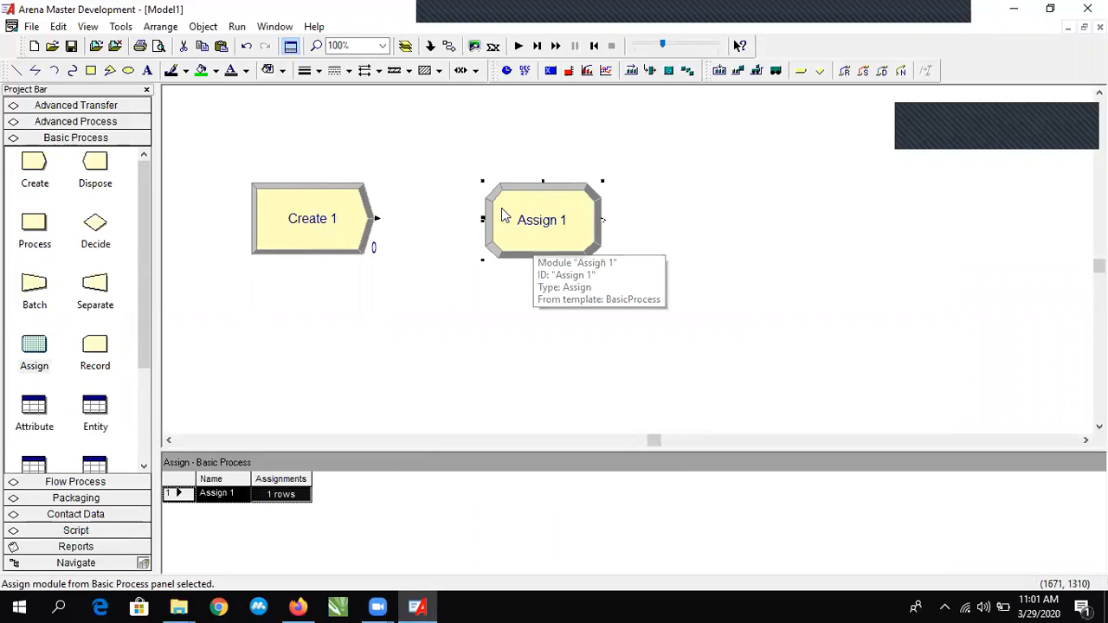
left_click(495, 131)
left_click(448, 48)
left_click(378, 218)
left_click(482, 218)
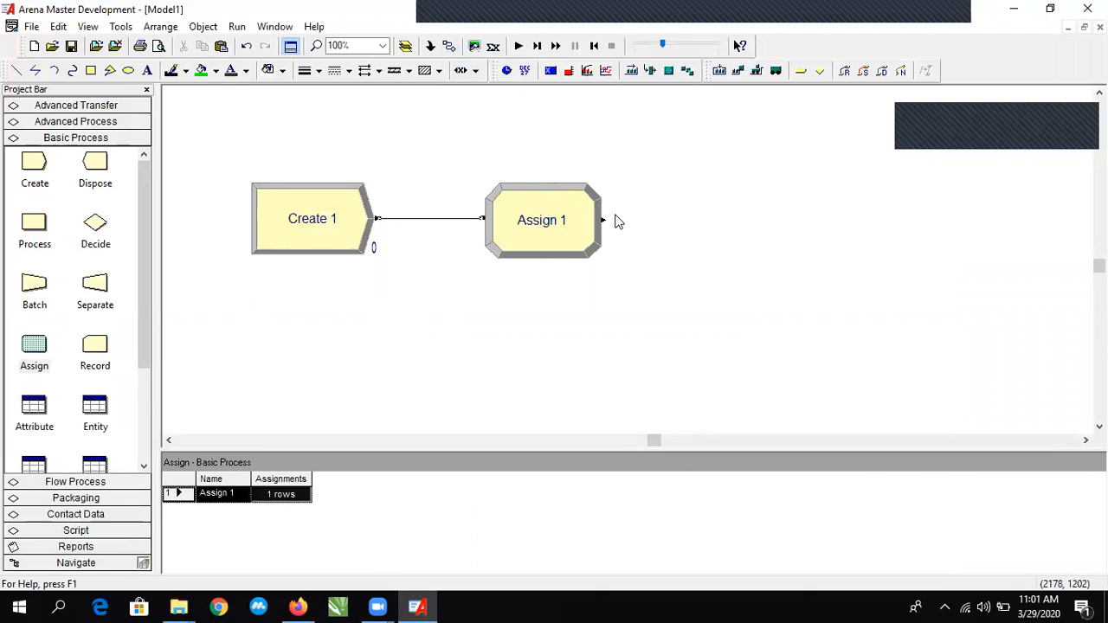
left_click_drag(538, 239, 513, 234)
left_click(477, 301)
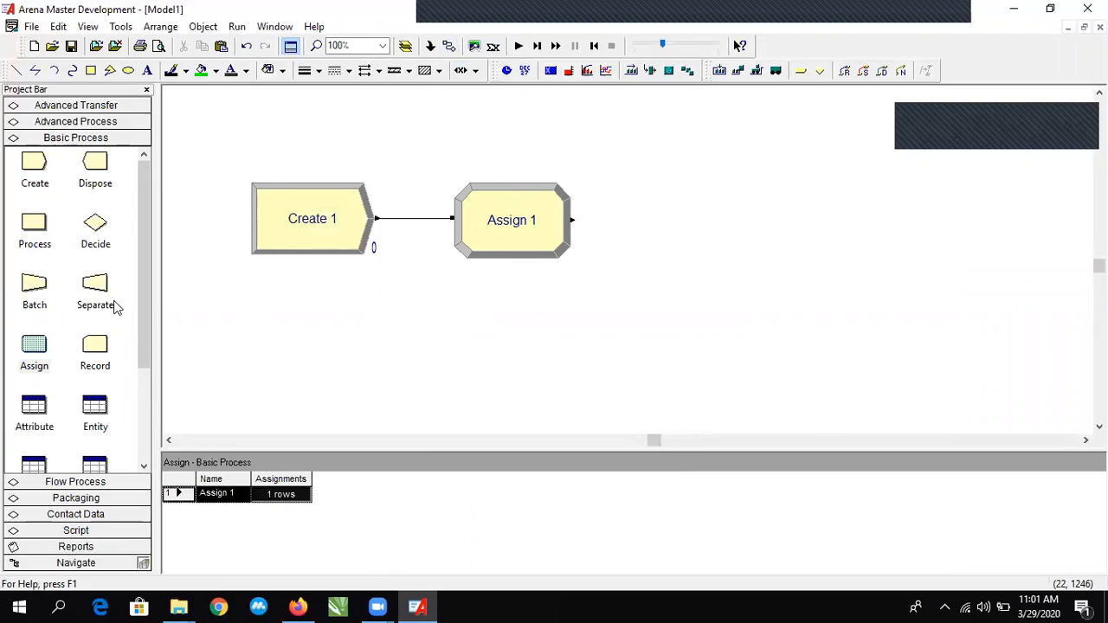
Place a Dispose module to the right of Assign 1, leaving a gap for the connection.
left_click_drag(96, 171, 667, 231)
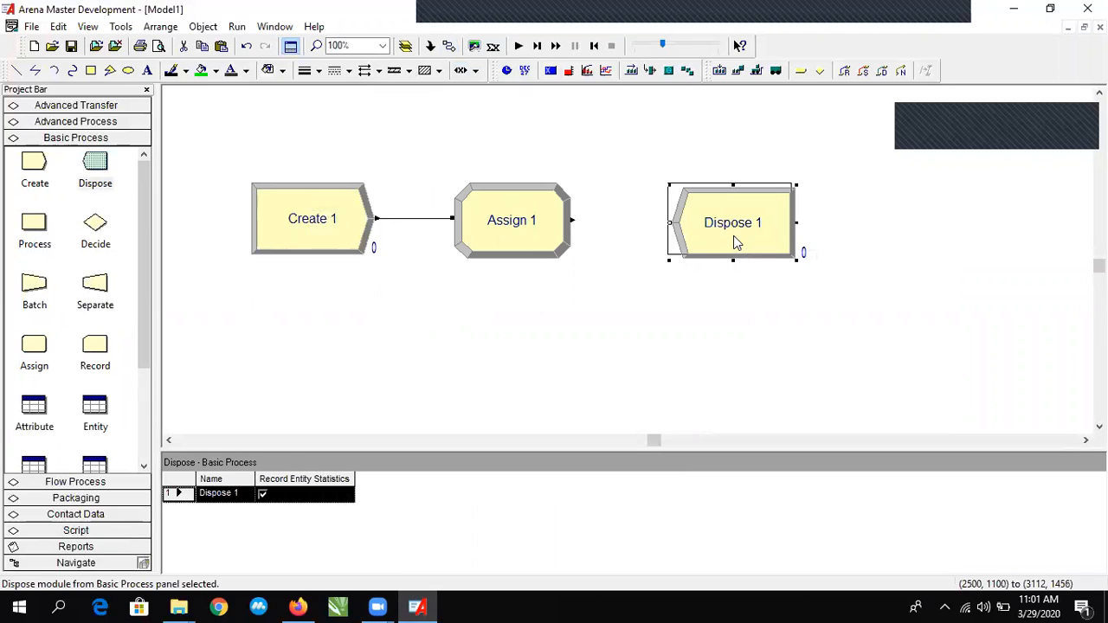
left_click_drag(734, 236, 728, 241)
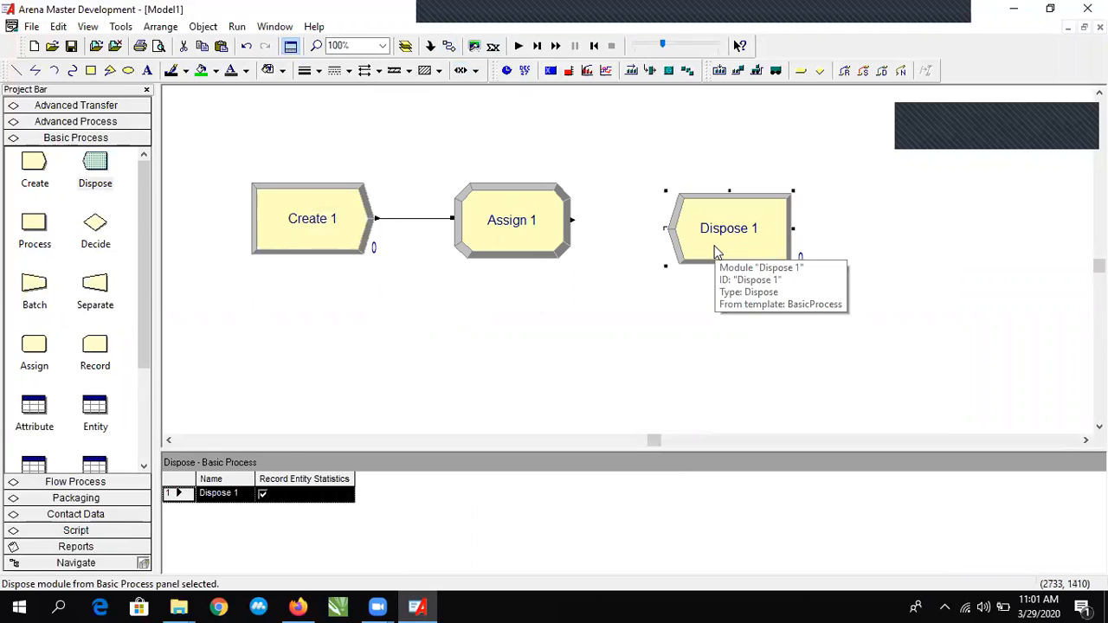
left_click_drag(715, 237, 715, 238)
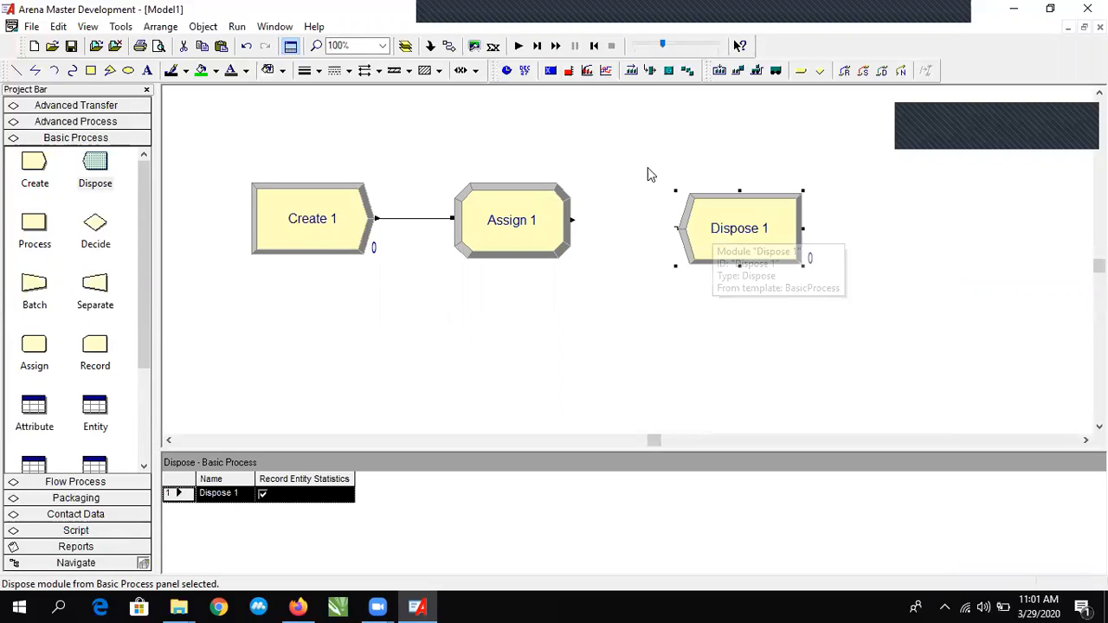
Connect Assign 1's exit to Dispose 1's entry and align Dispose 1 with the other modules.
left_click(448, 46)
left_click(573, 220)
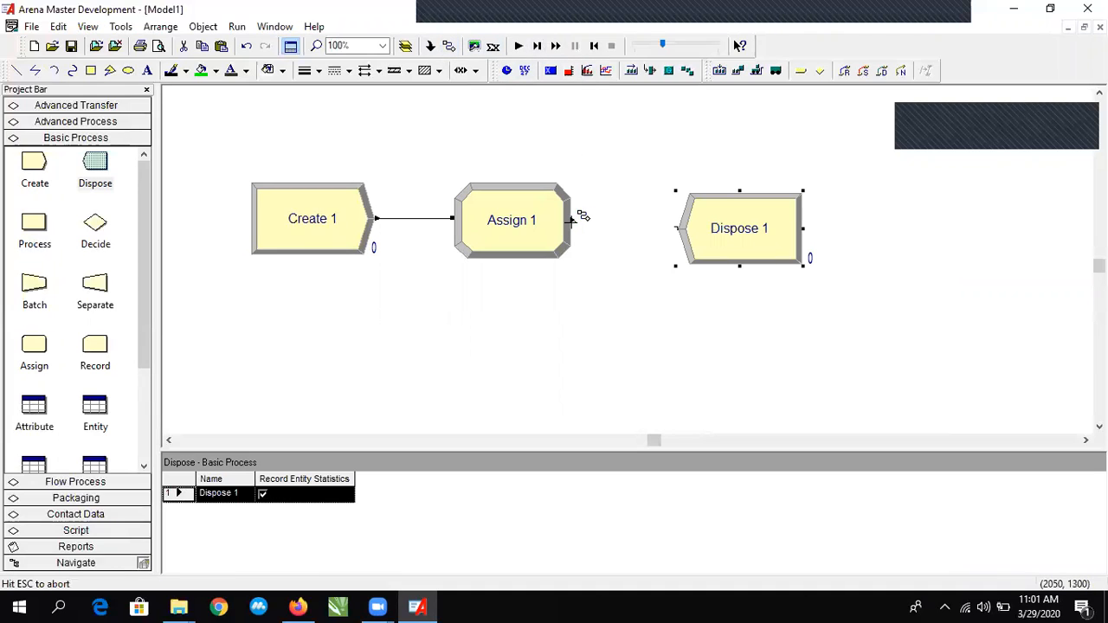
left_click(676, 229)
left_click_drag(751, 232, 749, 224)
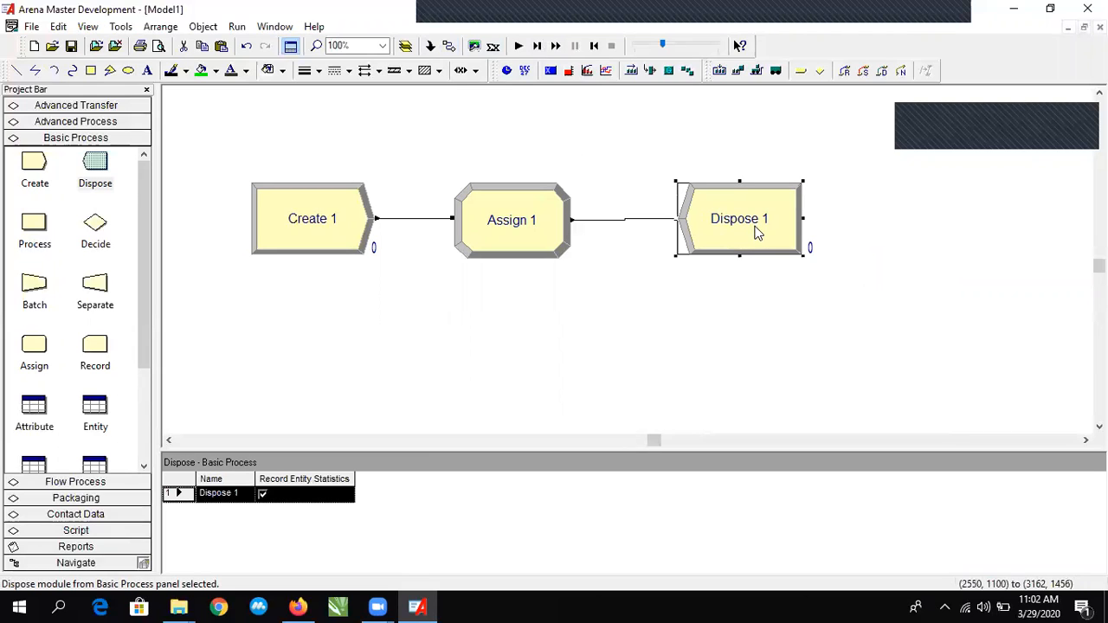
Open the Assign 1 properties and close them without changes.
left_click_drag(443, 168, 627, 326)
double_click(510, 219)
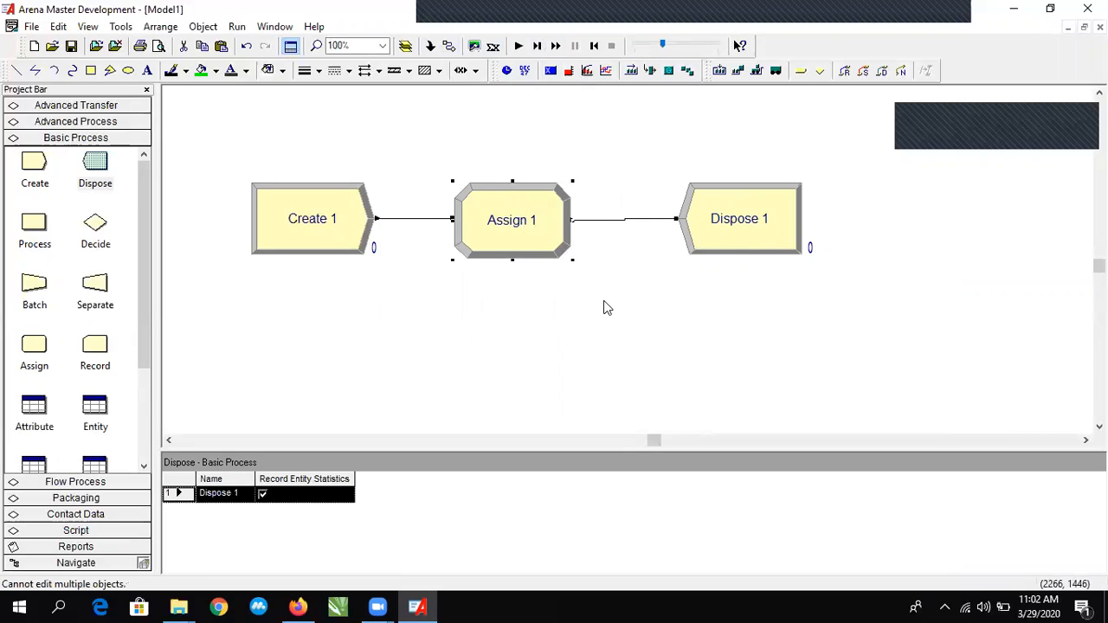
double_click(540, 228)
left_click(664, 203)
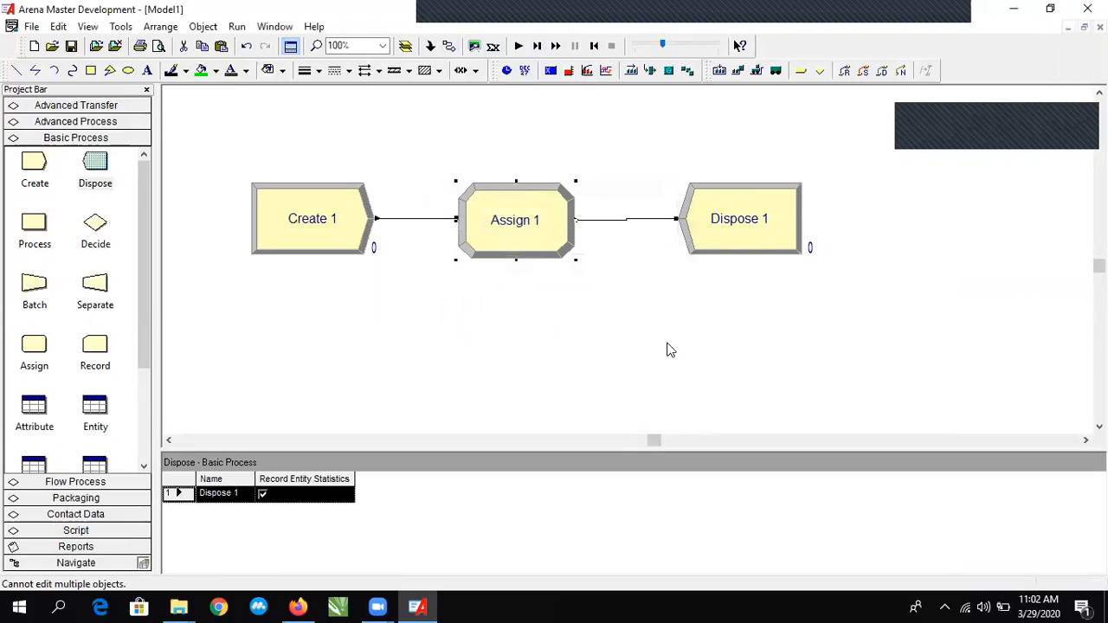
Run the model, reduce the animation speed to its slowest setting to watch the entities, and end the run.
left_click(518, 46)
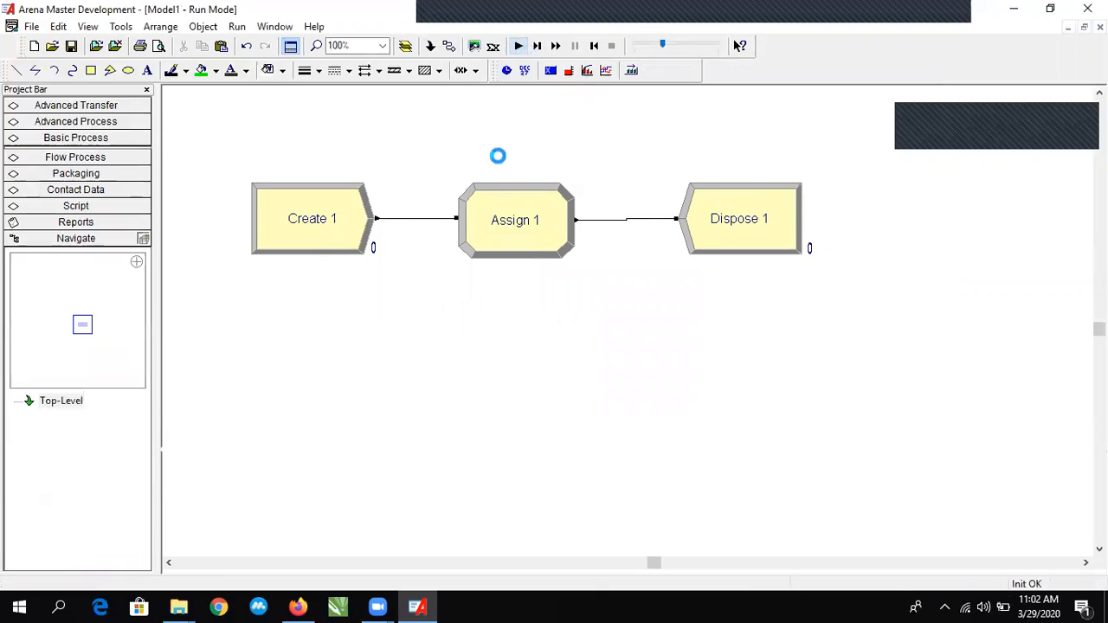
left_click_drag(664, 48, 635, 48)
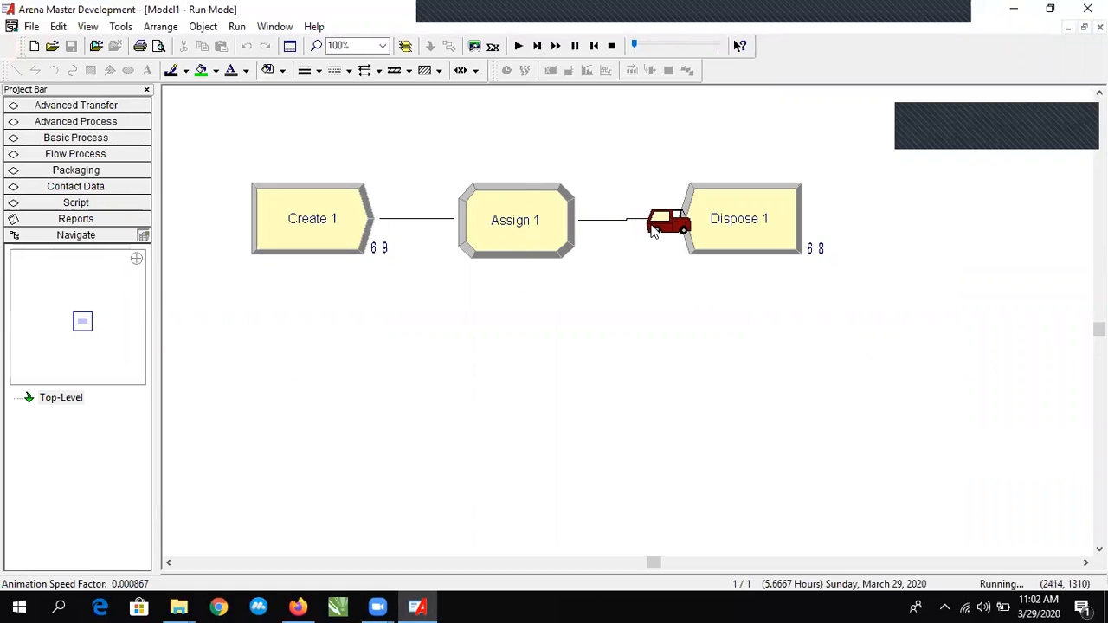
left_click(611, 45)
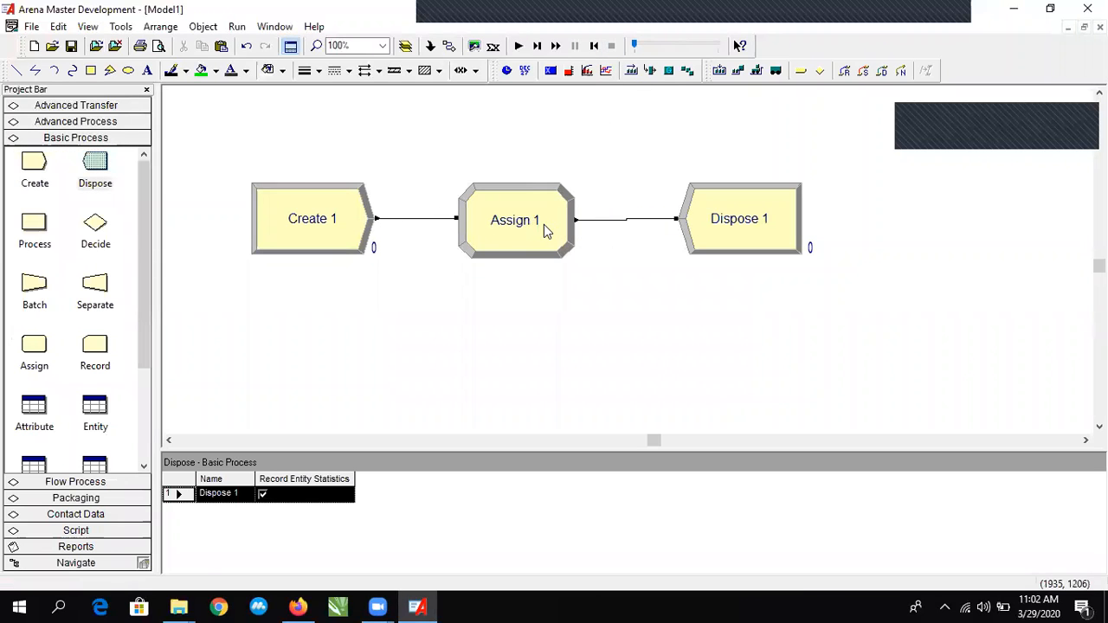
Open the Assign 1 properties and inspect the existing entity picture assignment and the dialog for adding another.
double_click(544, 225)
left_click(638, 307)
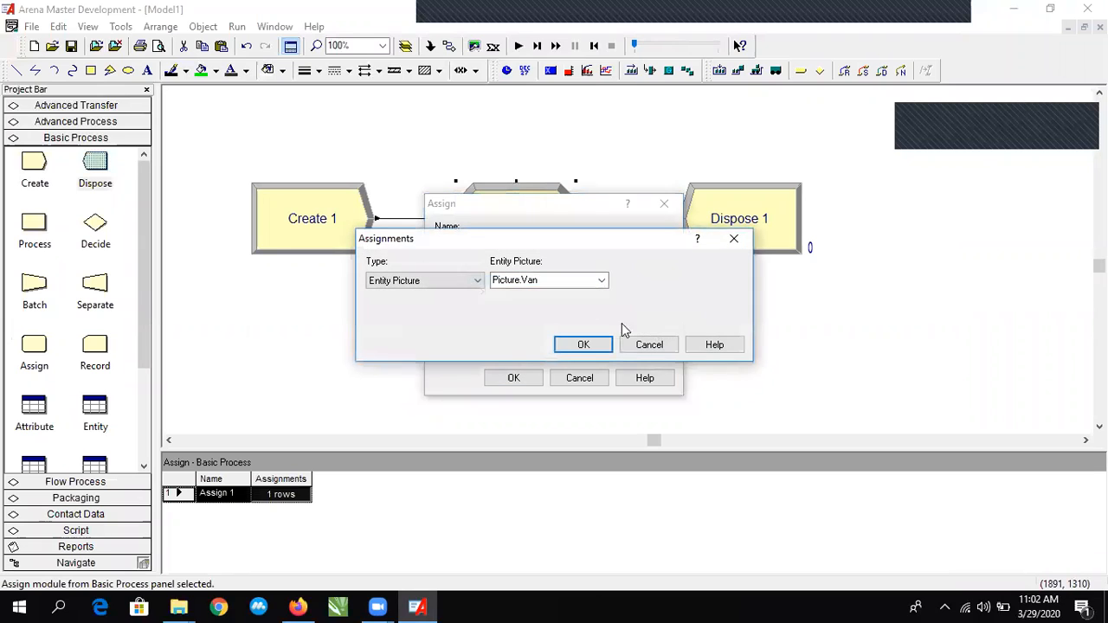
left_click(727, 239)
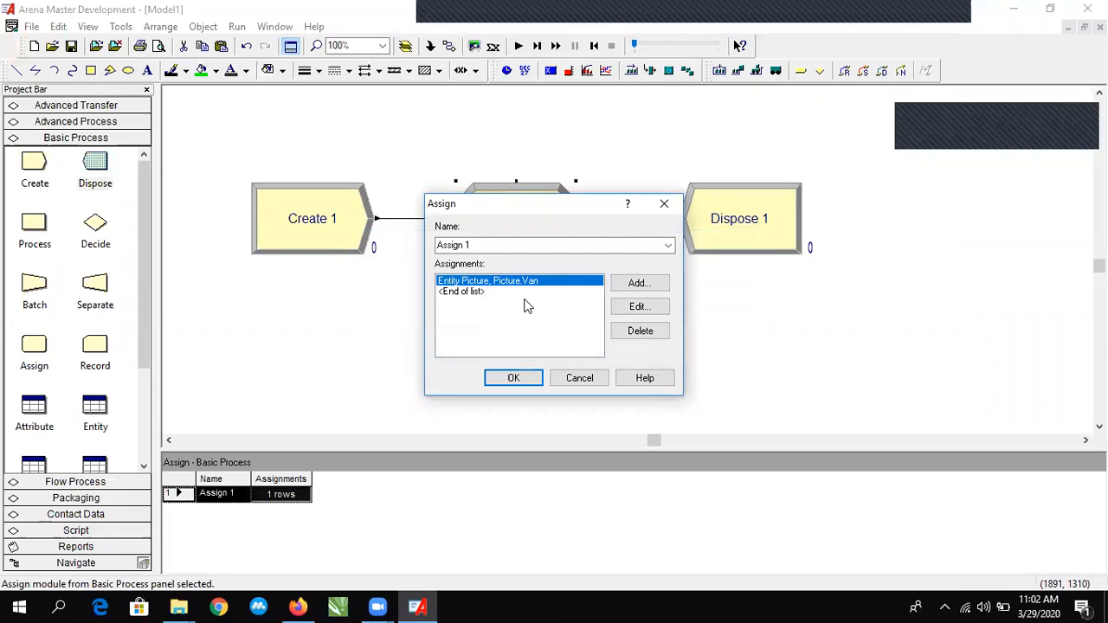
left_click(640, 286)
left_click(734, 239)
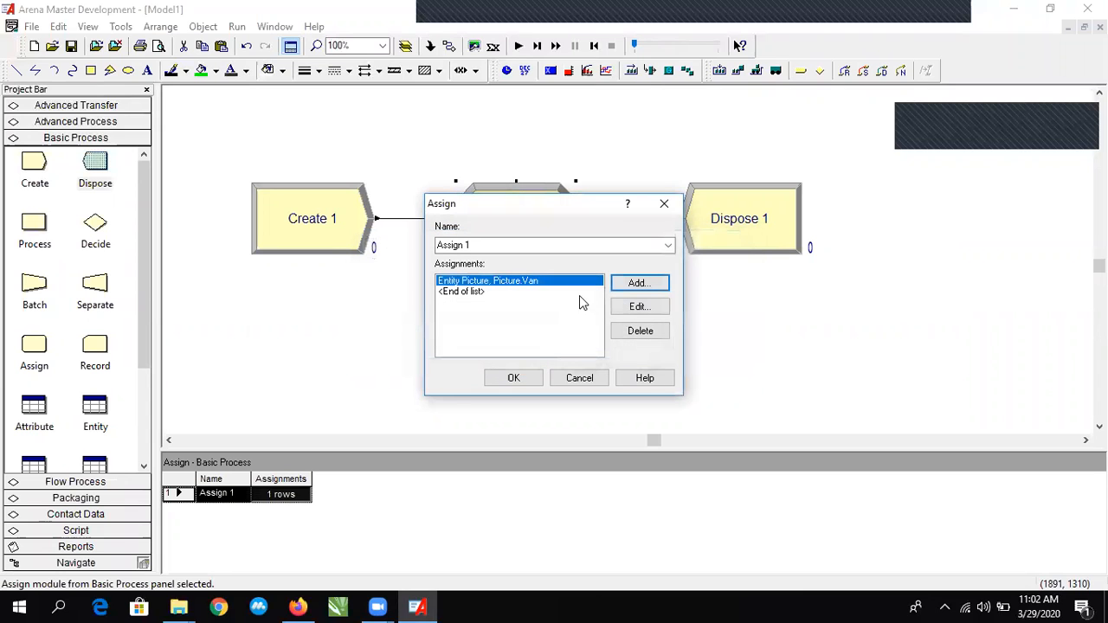
Change Assign 1's entity picture assignment to Picture.Airplane and accept the properties.
left_click(642, 310)
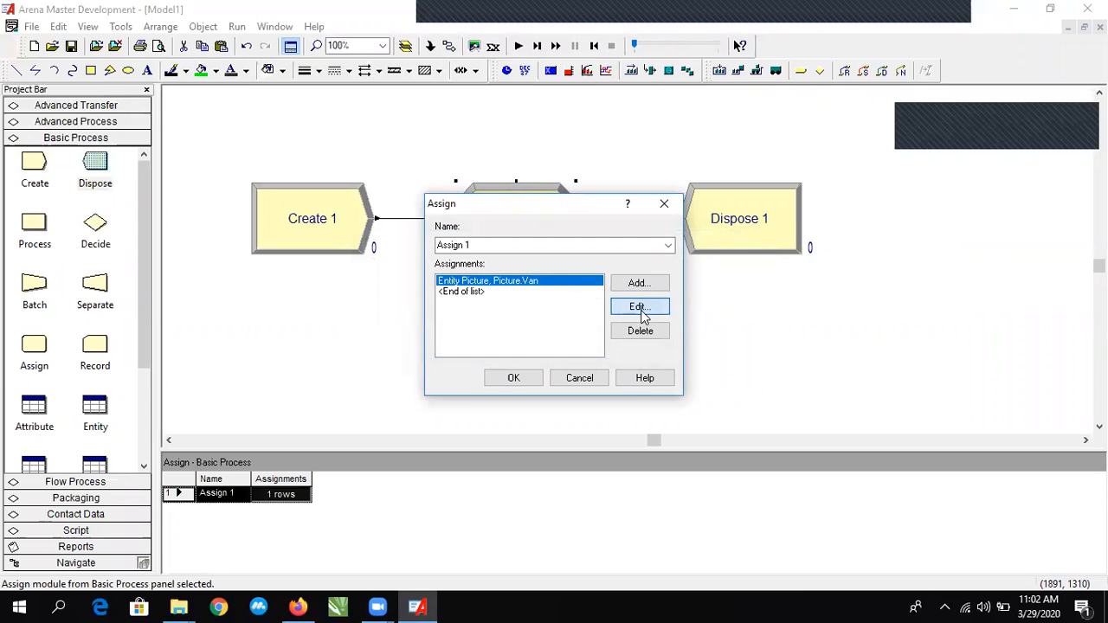
left_click(459, 286)
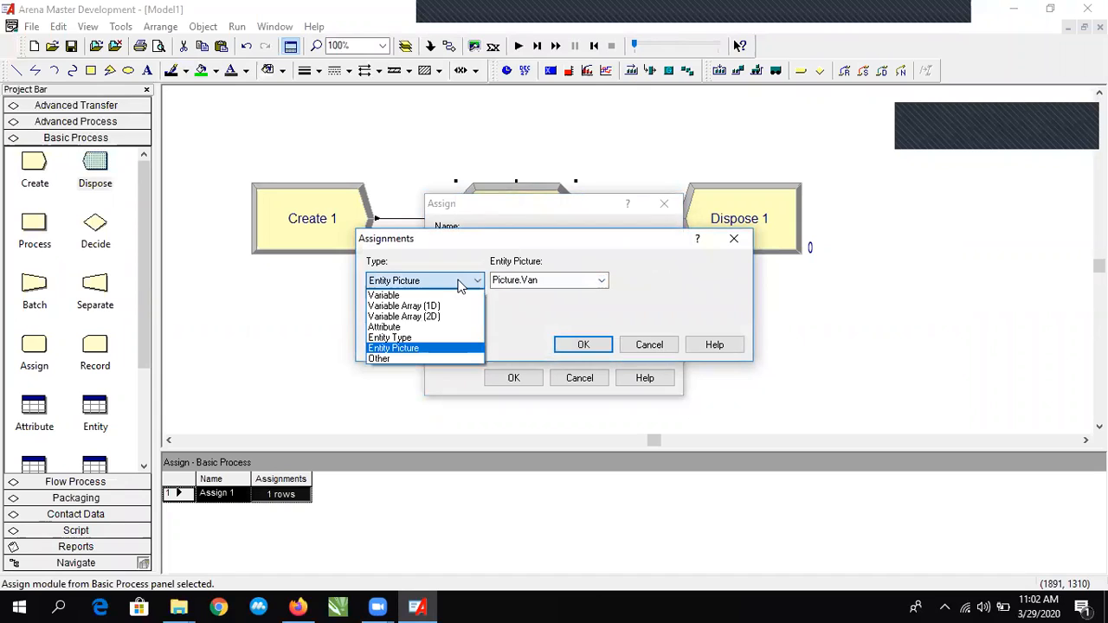
left_click(460, 287)
left_click(441, 283)
left_click(442, 283)
left_click(601, 280)
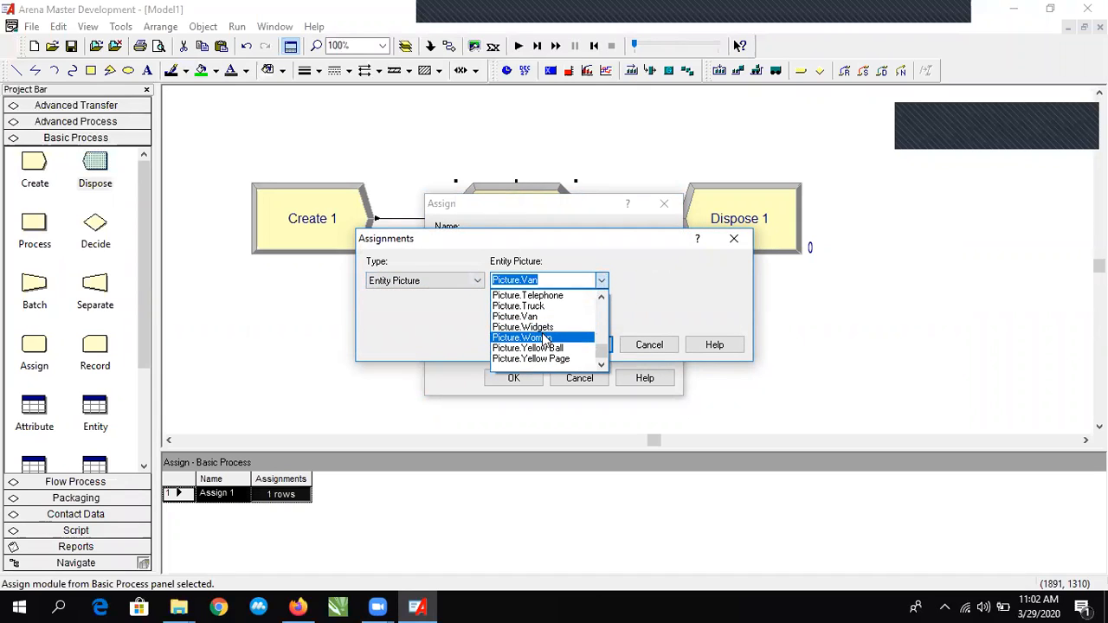
scroll(545, 337, "up", 7)
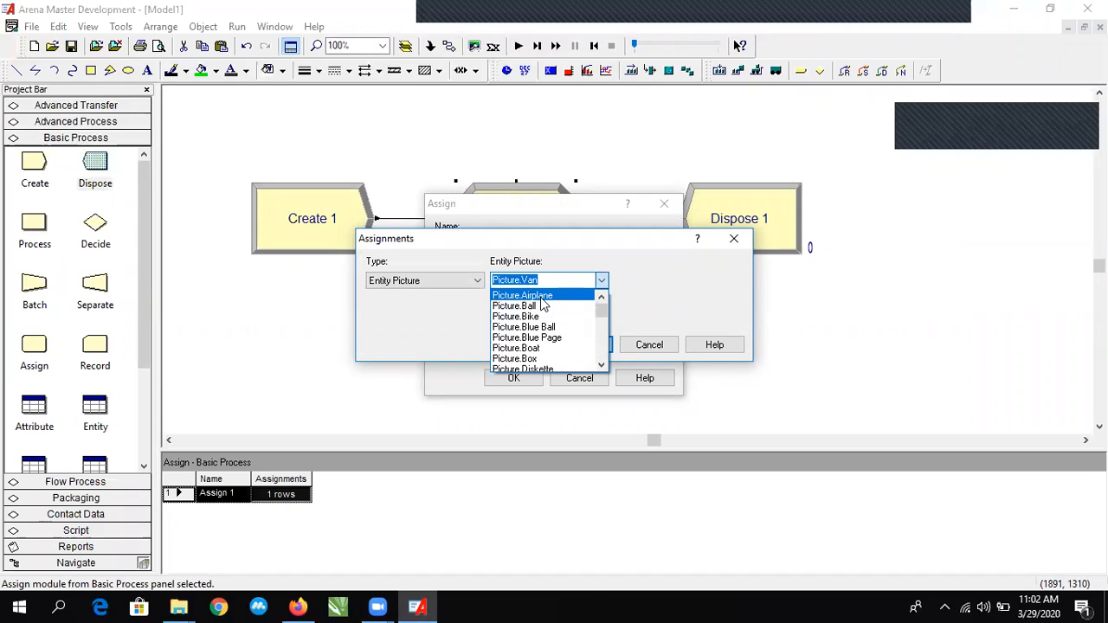
left_click(545, 296)
left_click(578, 345)
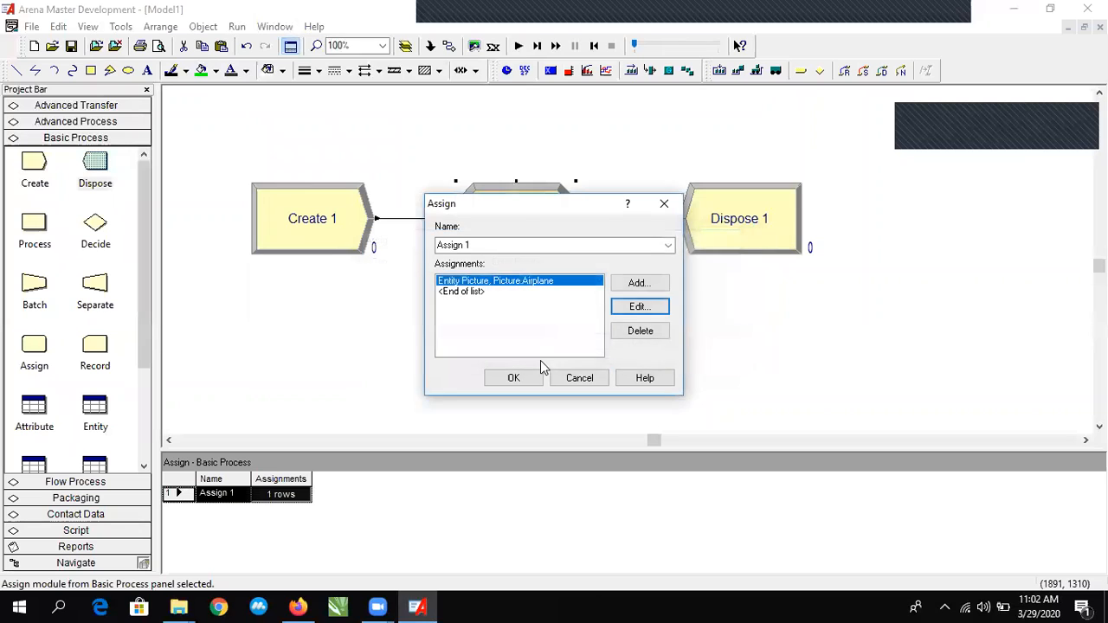
left_click(528, 379)
Run the model to watch the airplane entities move between the modules, and end the run.
left_click(518, 45)
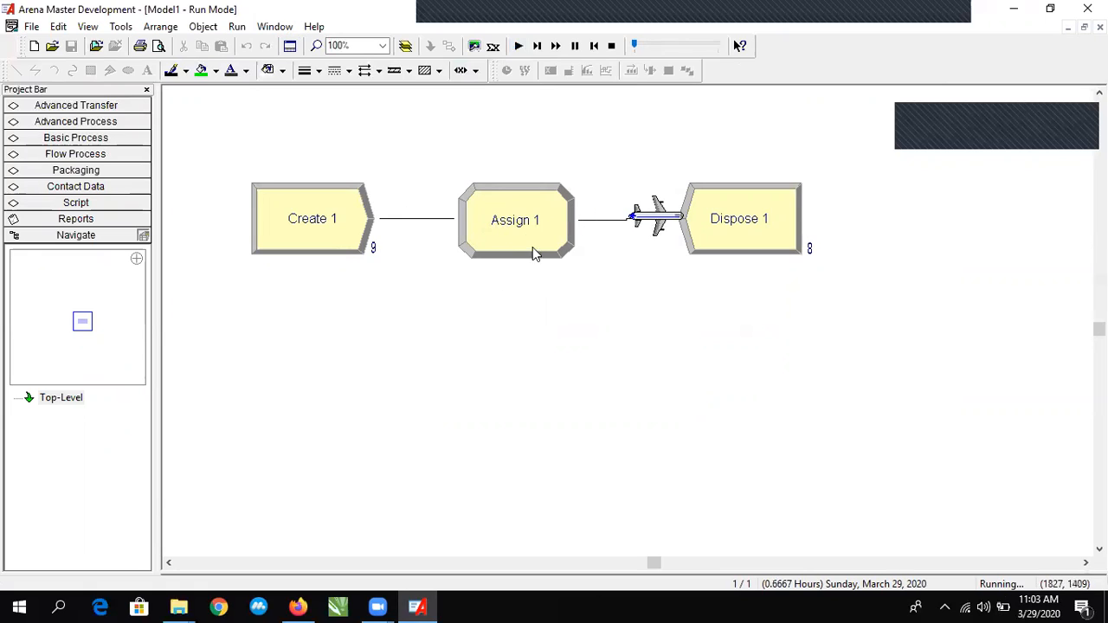
left_click(611, 46)
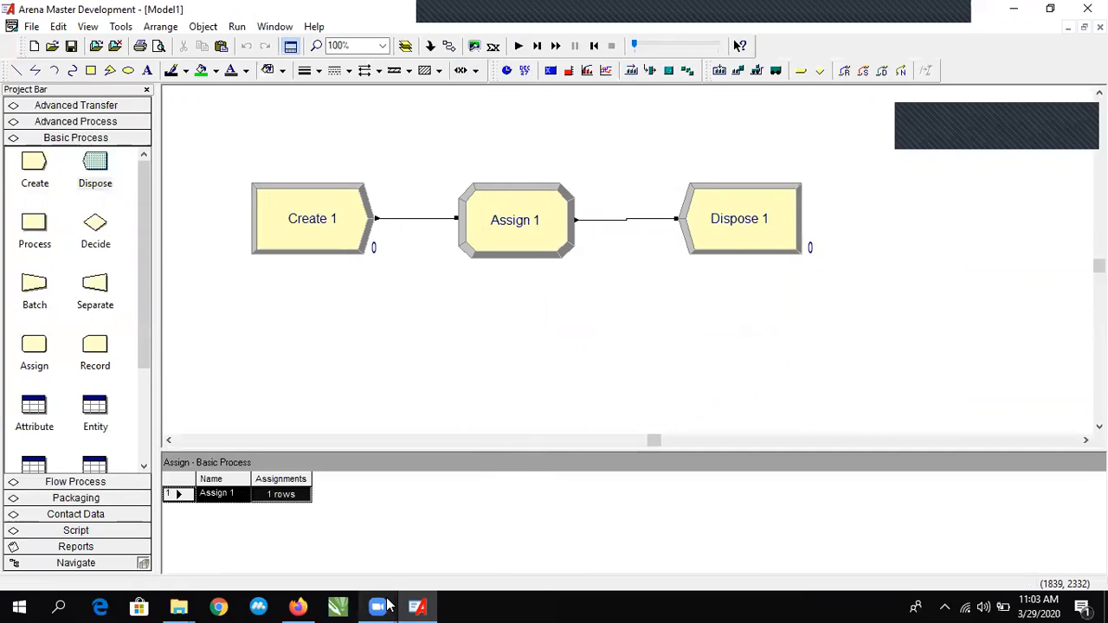
Delete the connection between Assign 1 and Dispose 1.
mouse_move(388, 606)
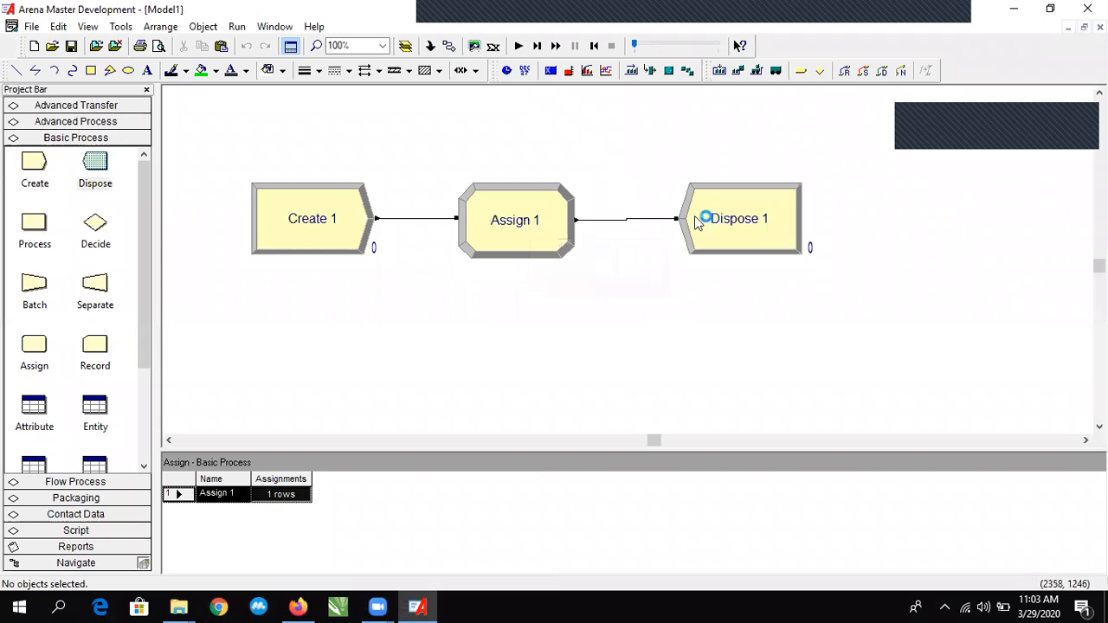
left_click(614, 220)
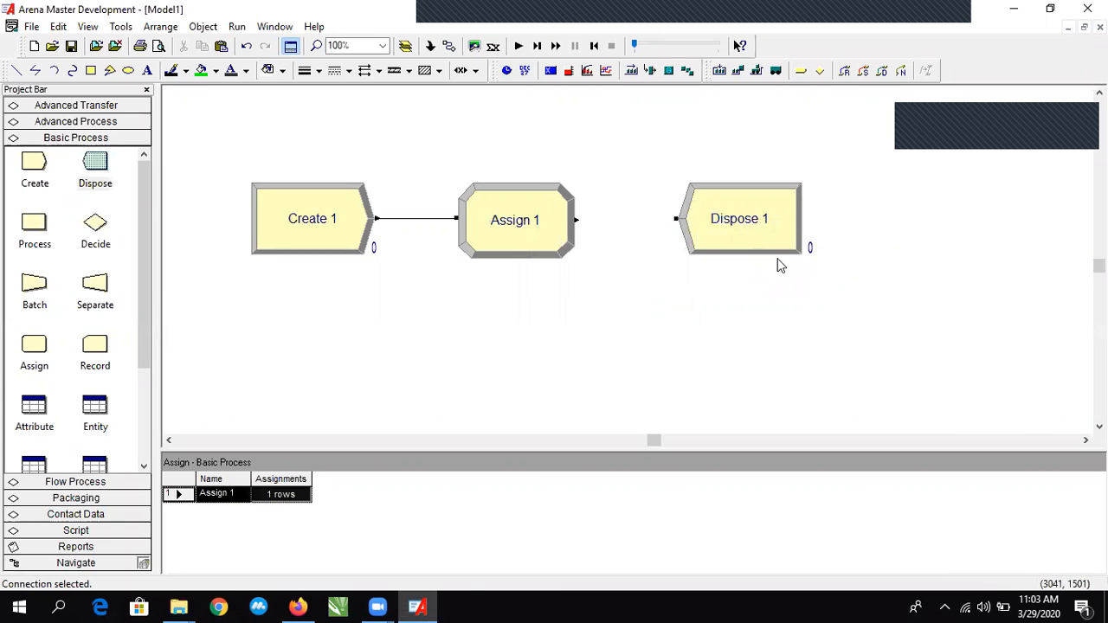
Delete the Dispose 1 module from the model.
left_click(767, 230)
key("Delete")
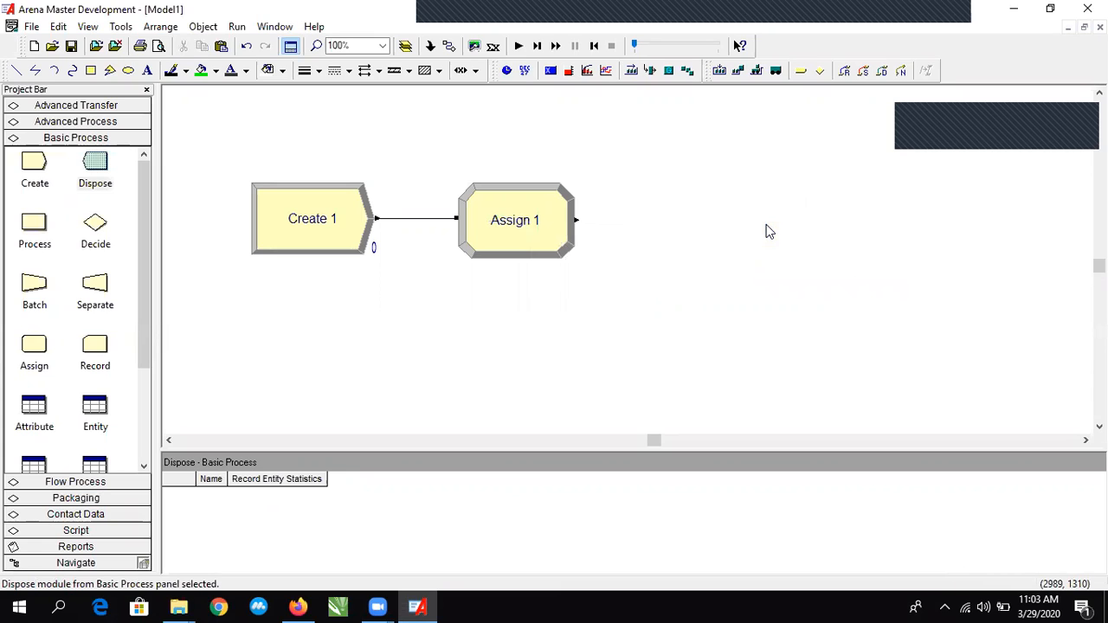
key("minus")
key("minus")
key("plus")
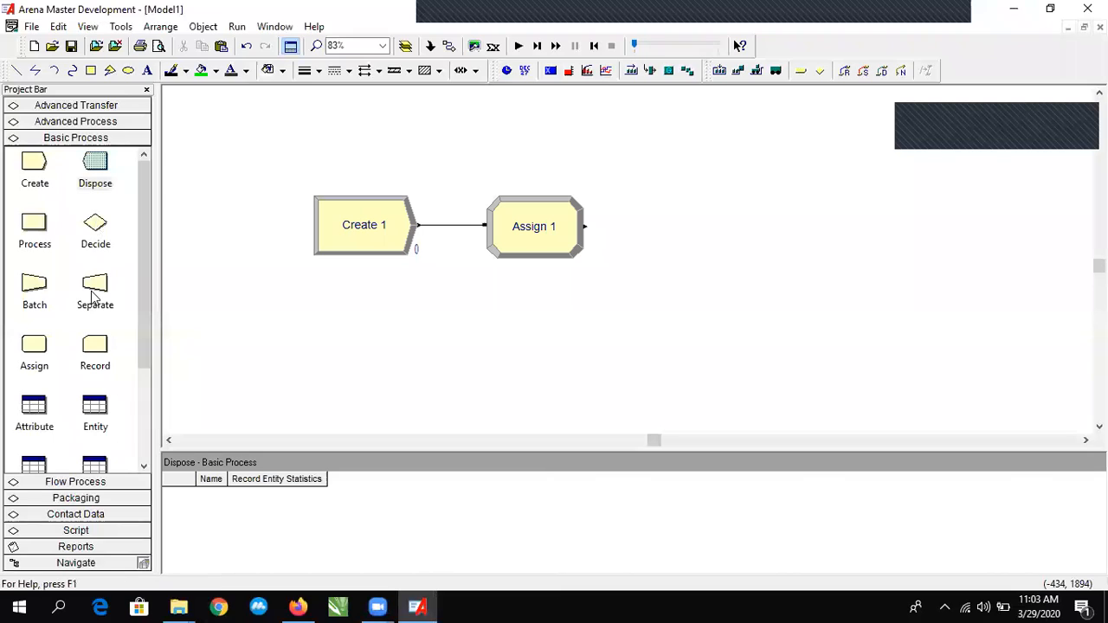
Move the Create 1 and Assign 1 modules slightly to the left, keeping them level with each other.
scroll(76, 263, "down", 3)
scroll(83, 282, "down", 1)
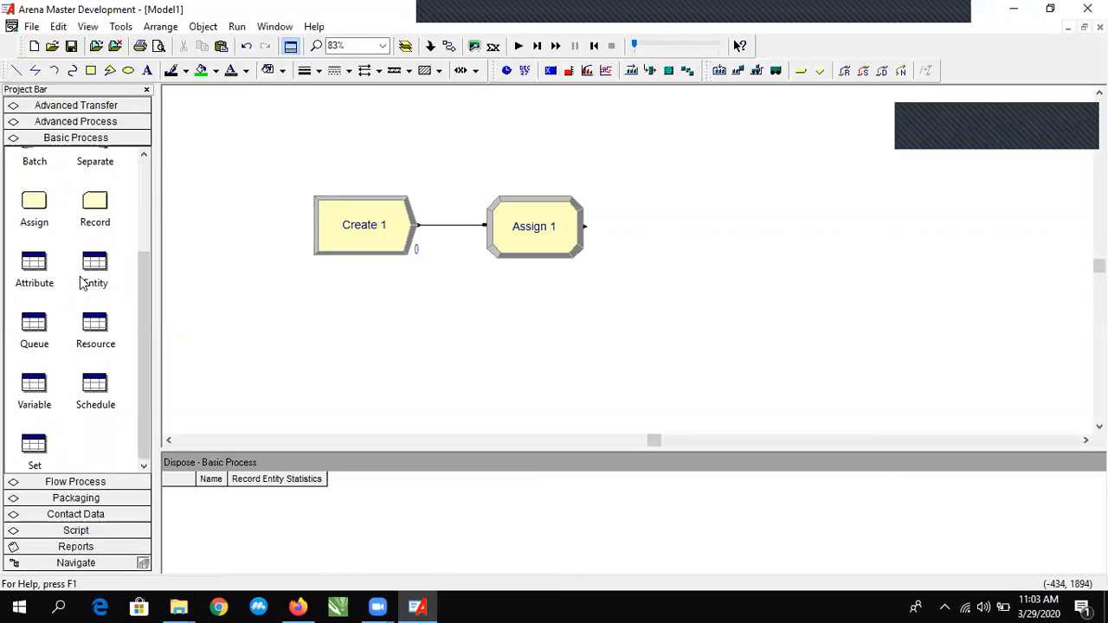
scroll(78, 339, "up", 3)
scroll(361, 403, "up", 2)
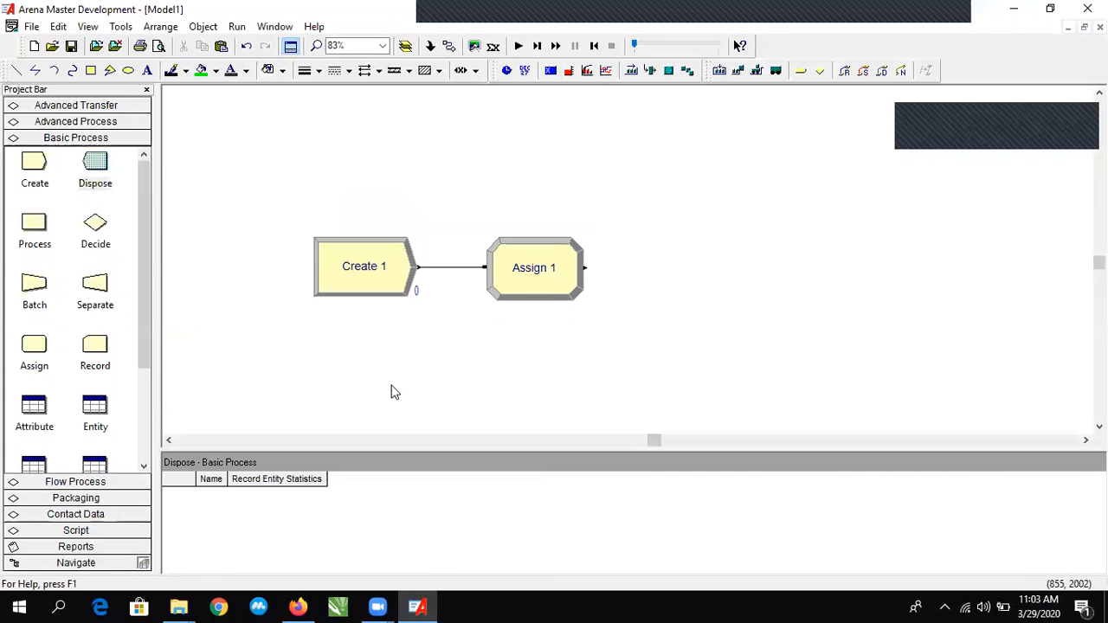
left_click_drag(377, 332, 343, 298)
left_click_drag(510, 336, 478, 303)
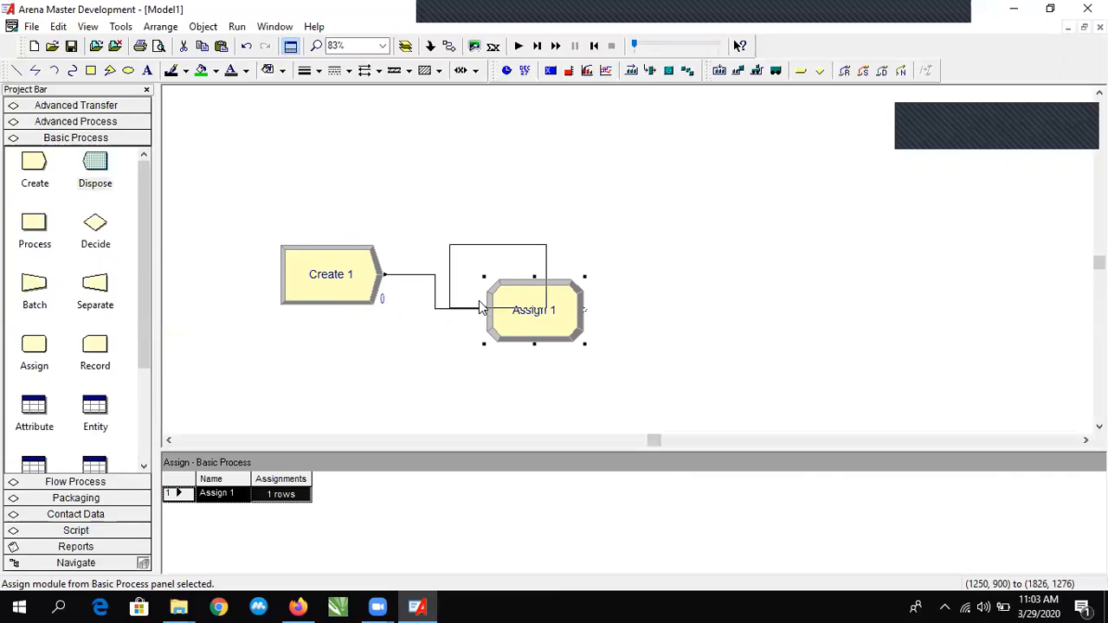
left_click_drag(479, 300, 479, 300)
left_click(222, 200)
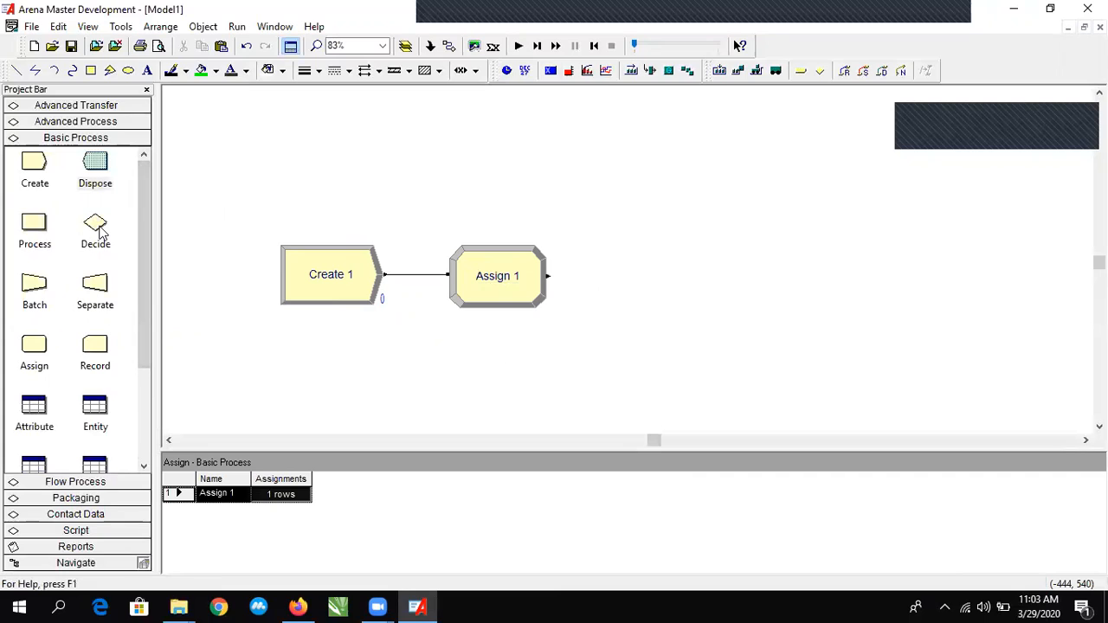
Place a Decide module to the right of Assign 1 and open its properties.
left_click_drag(99, 232, 638, 299)
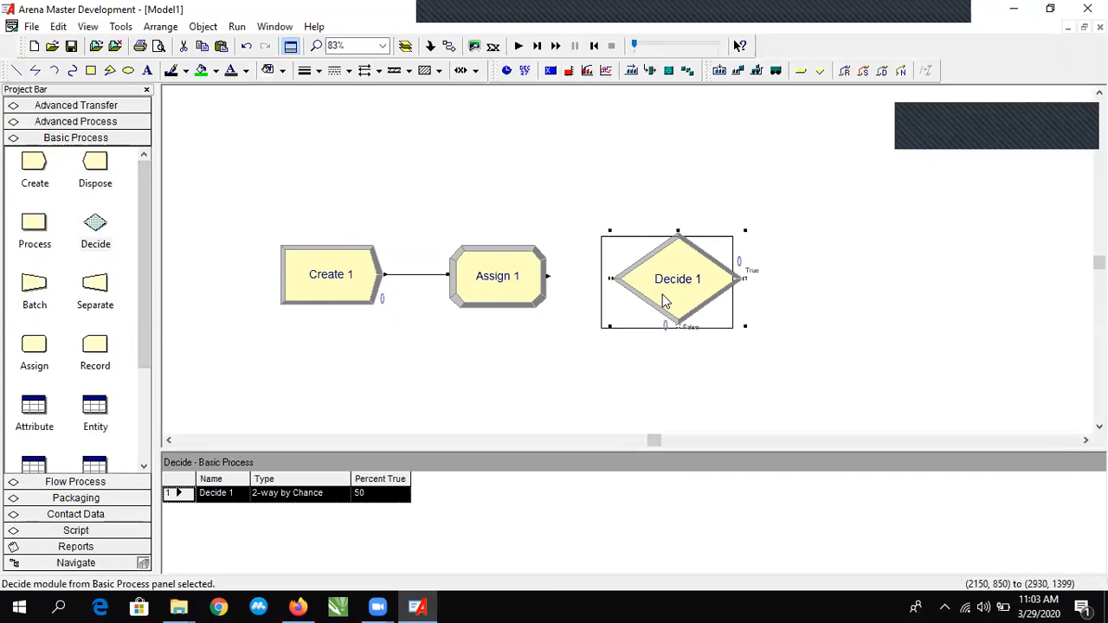
double_click(686, 288)
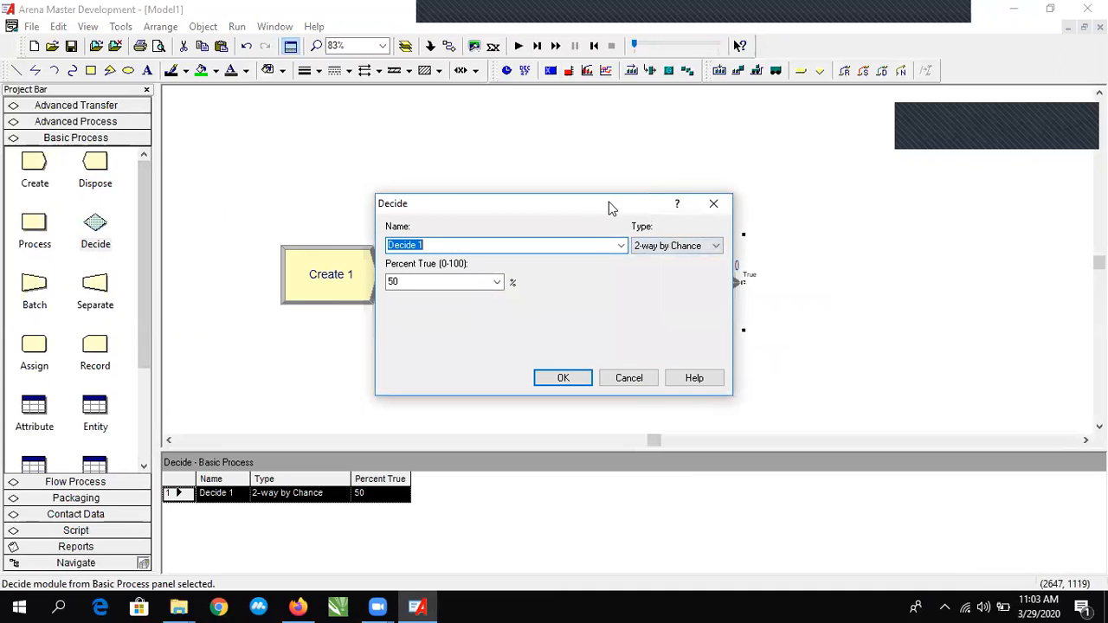
left_click_drag(608, 202, 500, 139)
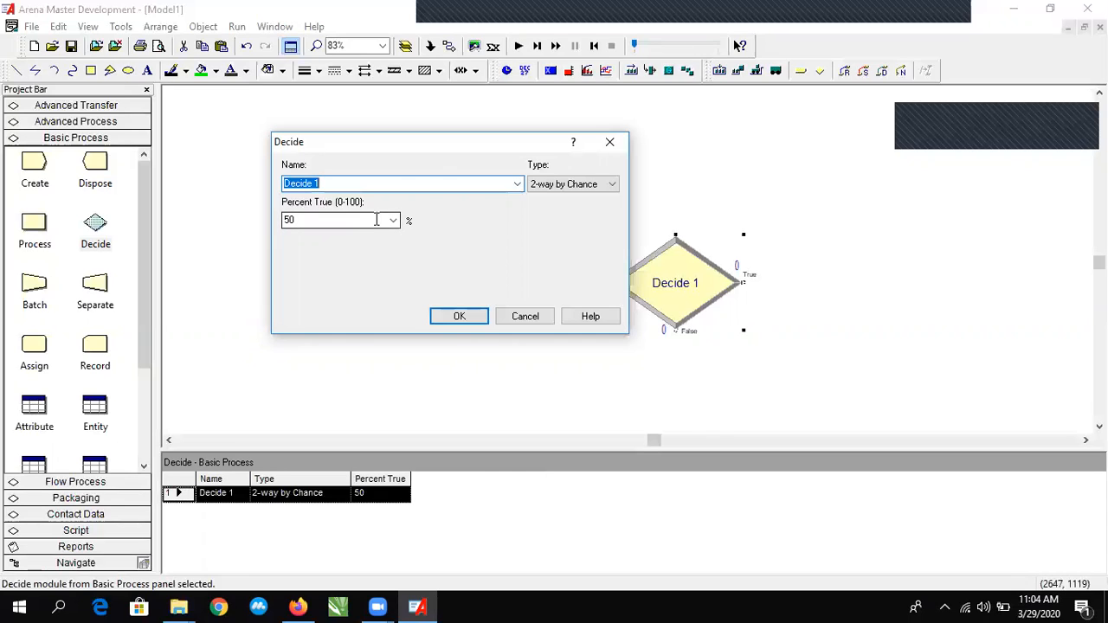
left_click(402, 185)
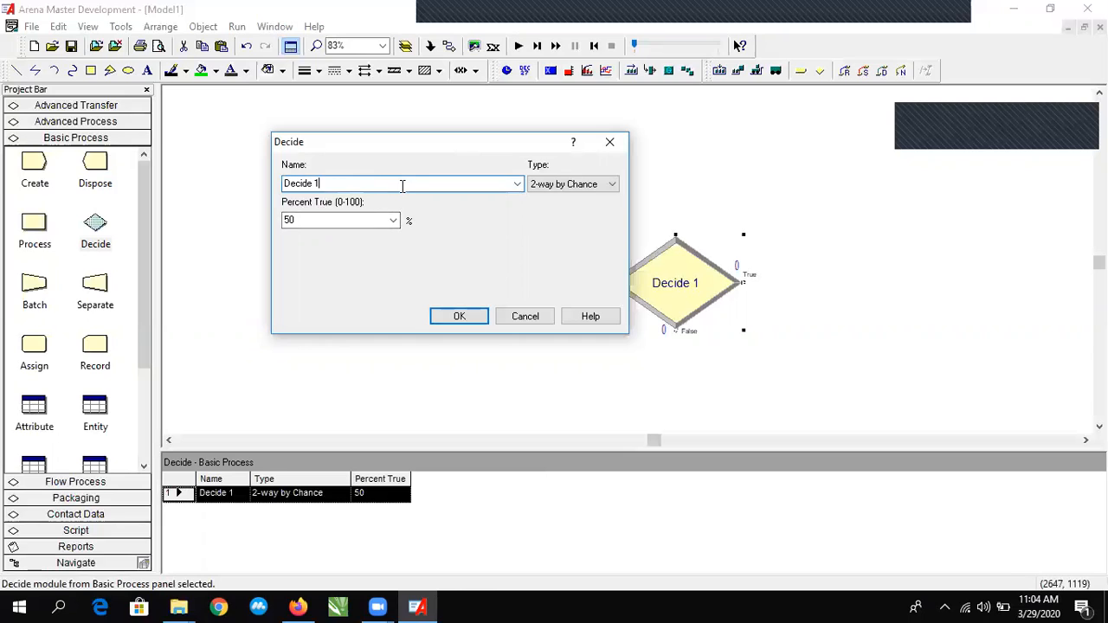
Try the N-way by Chance type for Decide 1 and switch back to 2-way by Chance.
left_click(565, 187)
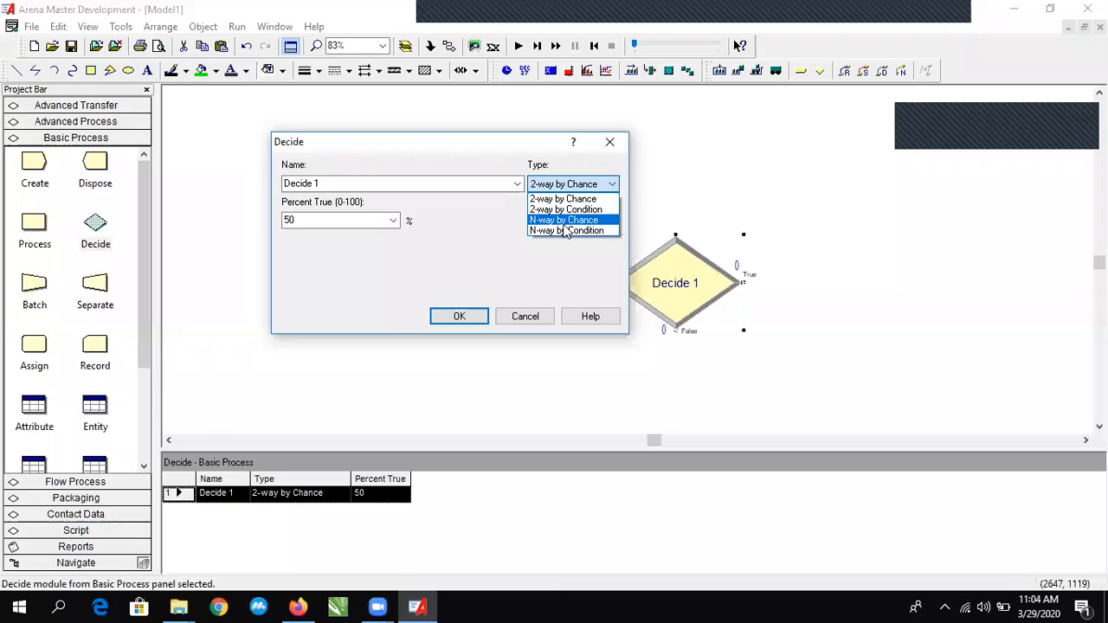
left_click(565, 220)
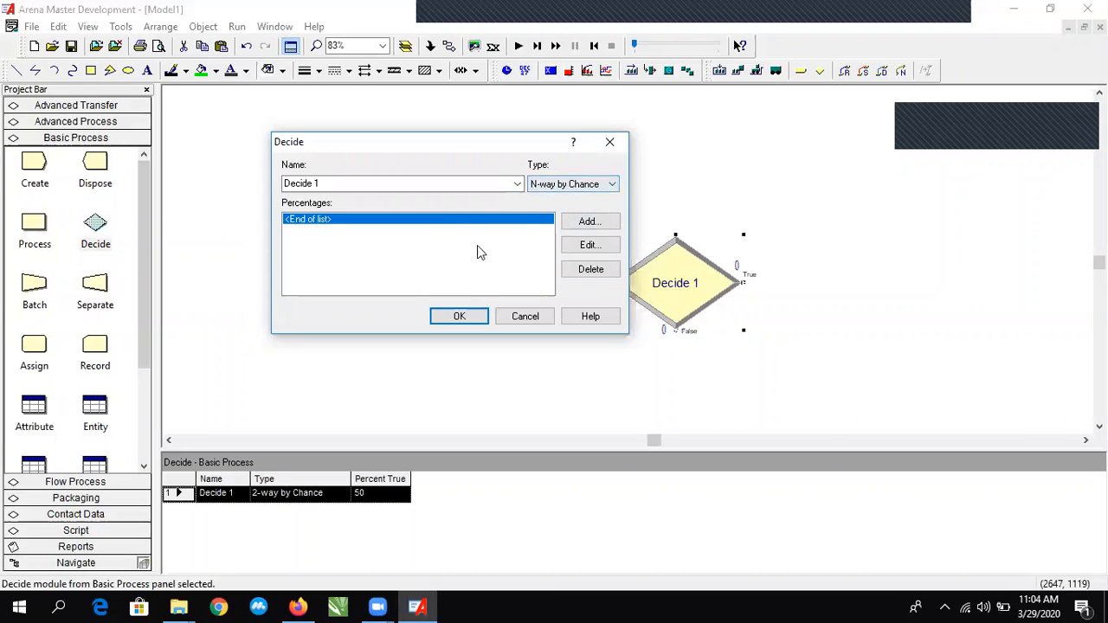
left_click(567, 184)
left_click(566, 200)
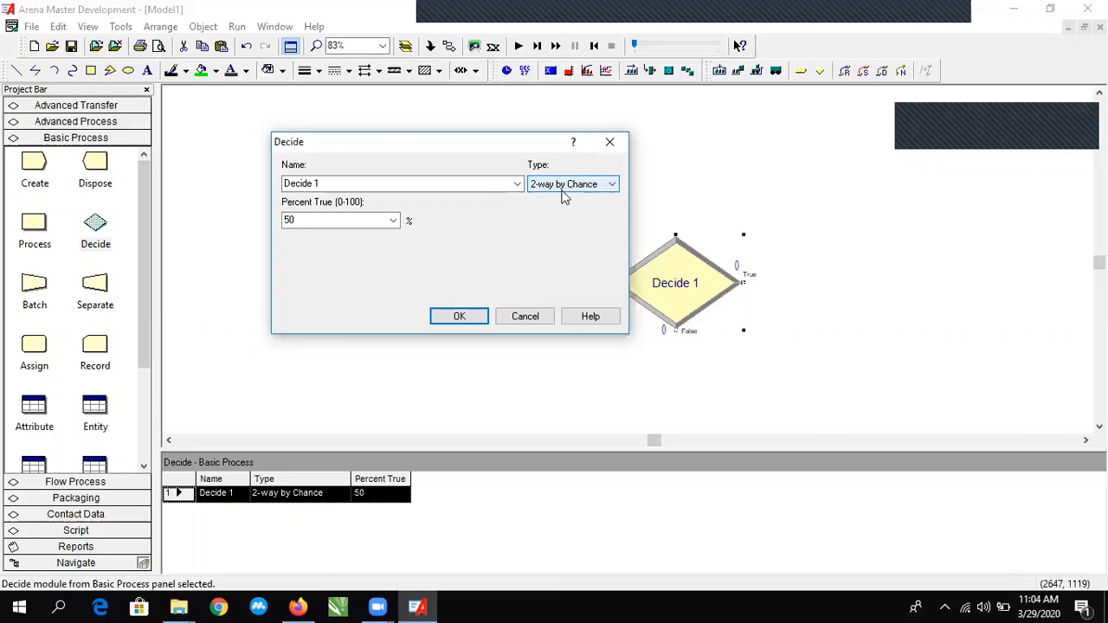
Set Decide 1 to N-way by Chance with percentages of 50 and 30, and accept the properties.
left_click(565, 186)
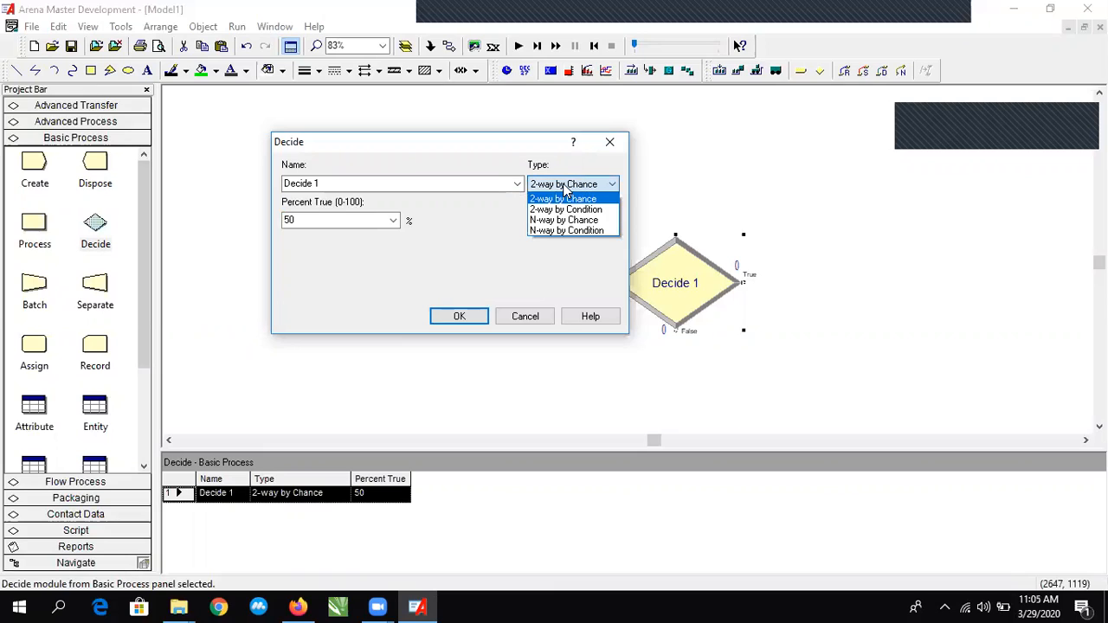
left_click(556, 222)
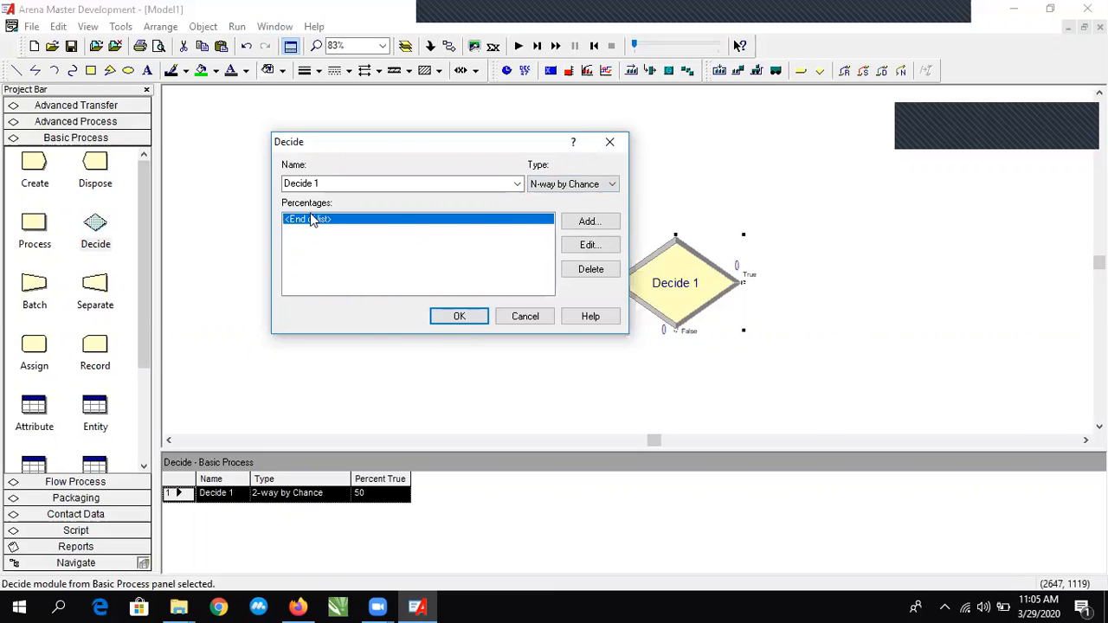
left_click(572, 223)
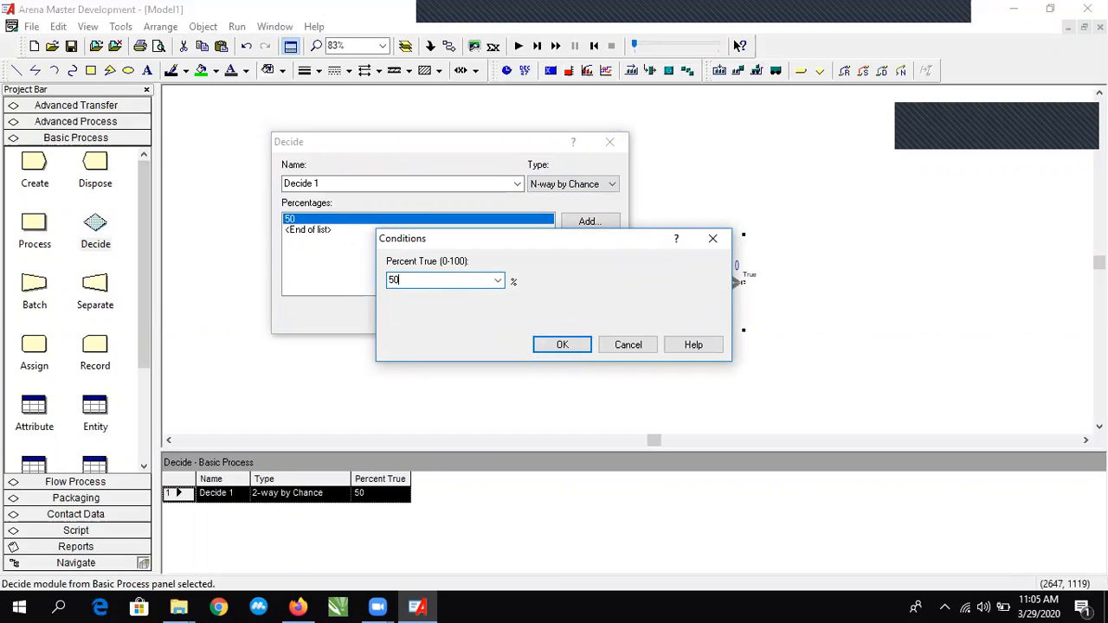
key("Return")
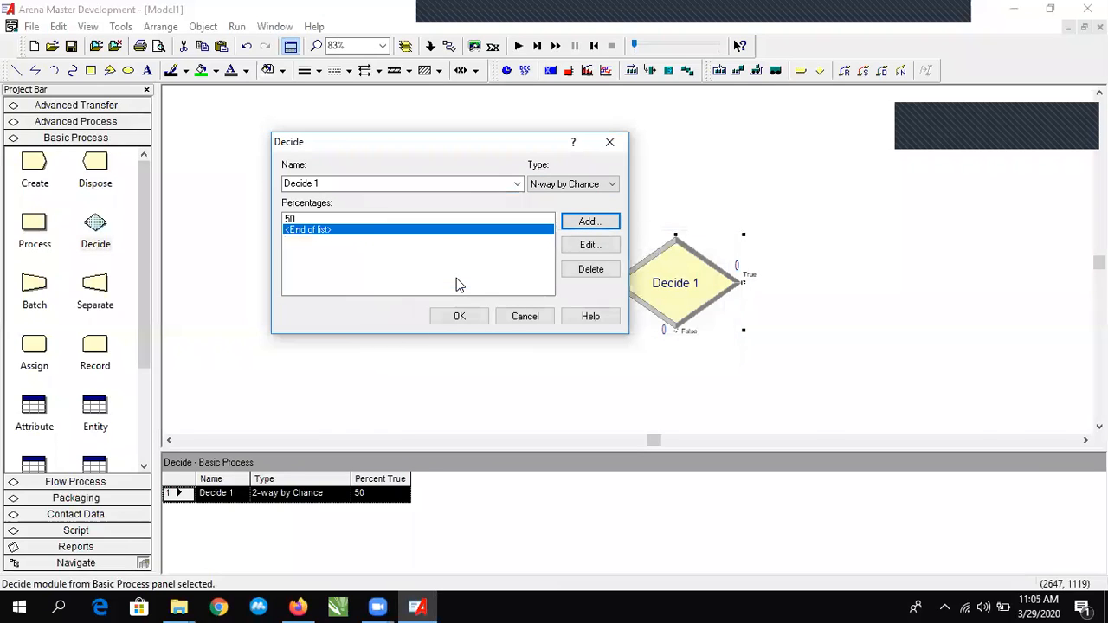
left_click(577, 223)
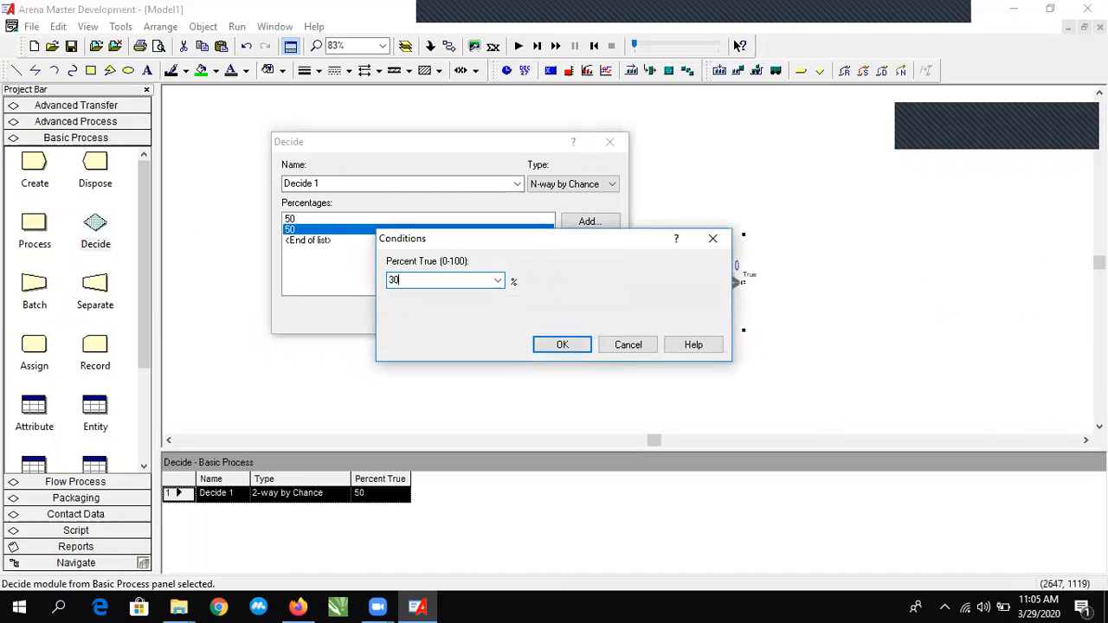
key("Return")
left_click(441, 317)
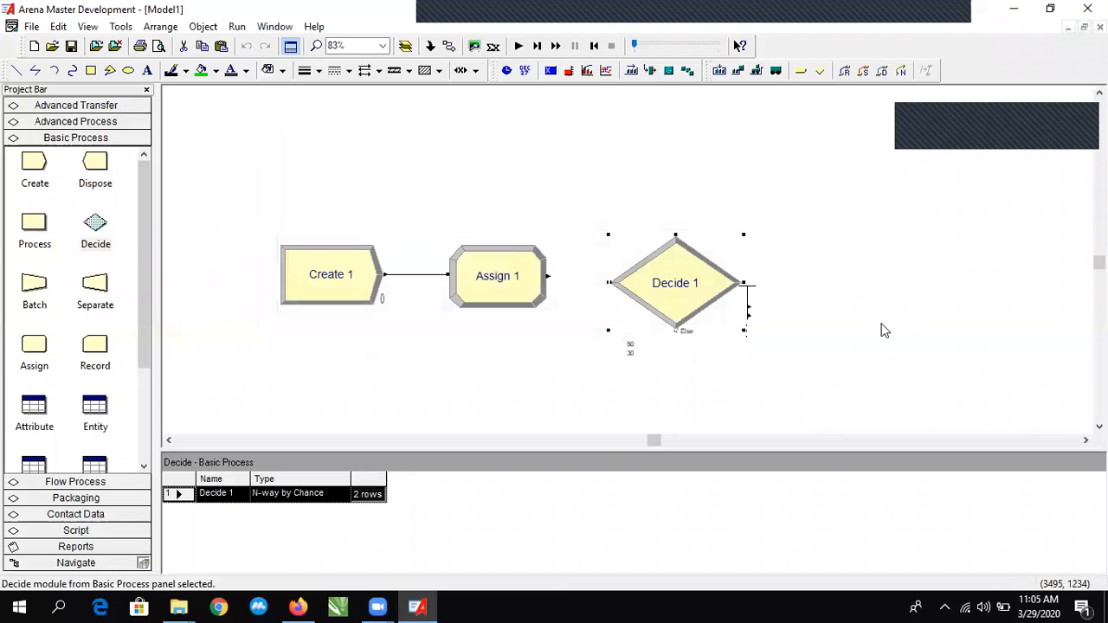
Connect the exit of Assign 1 to the entry of Decide 1.
left_click(817, 324)
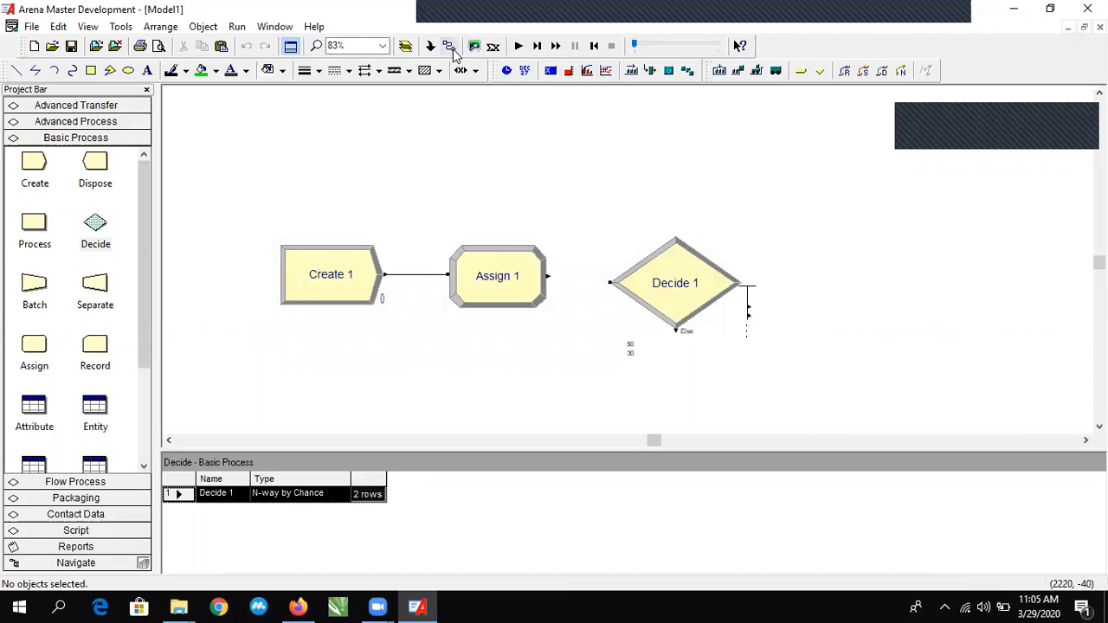
left_click_drag(273, 233, 391, 368)
left_click_drag(443, 233, 570, 342)
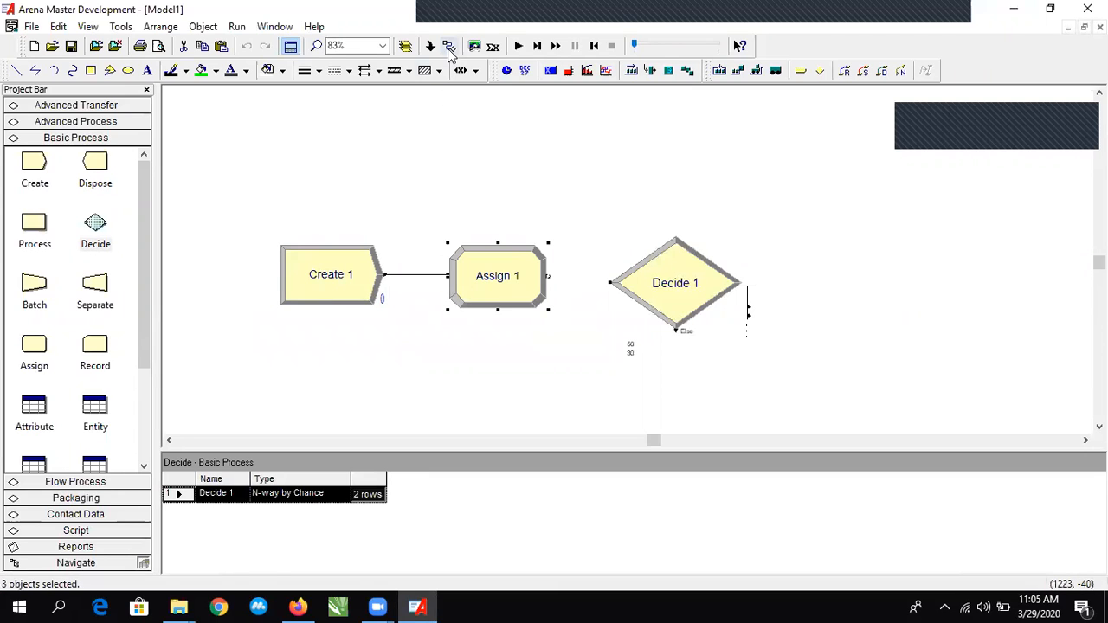
left_click(452, 46)
left_click(548, 275)
left_click(608, 281)
Nudge the Decide 1 module slightly further to the right of Assign 1.
left_click(693, 282)
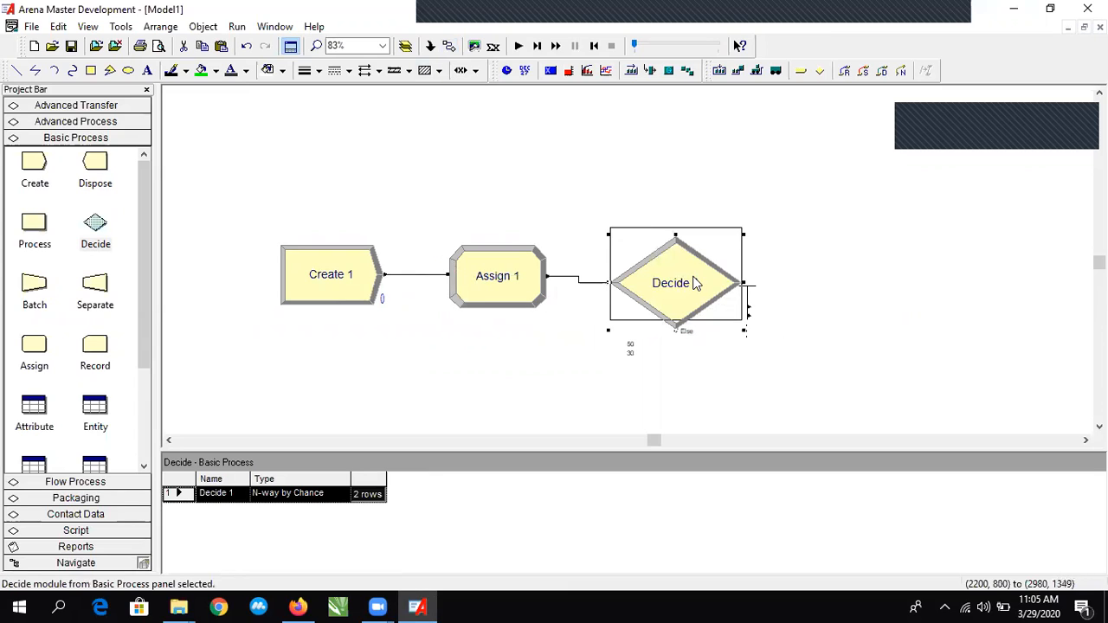
left_click_drag(693, 282, 702, 273)
left_click(826, 251)
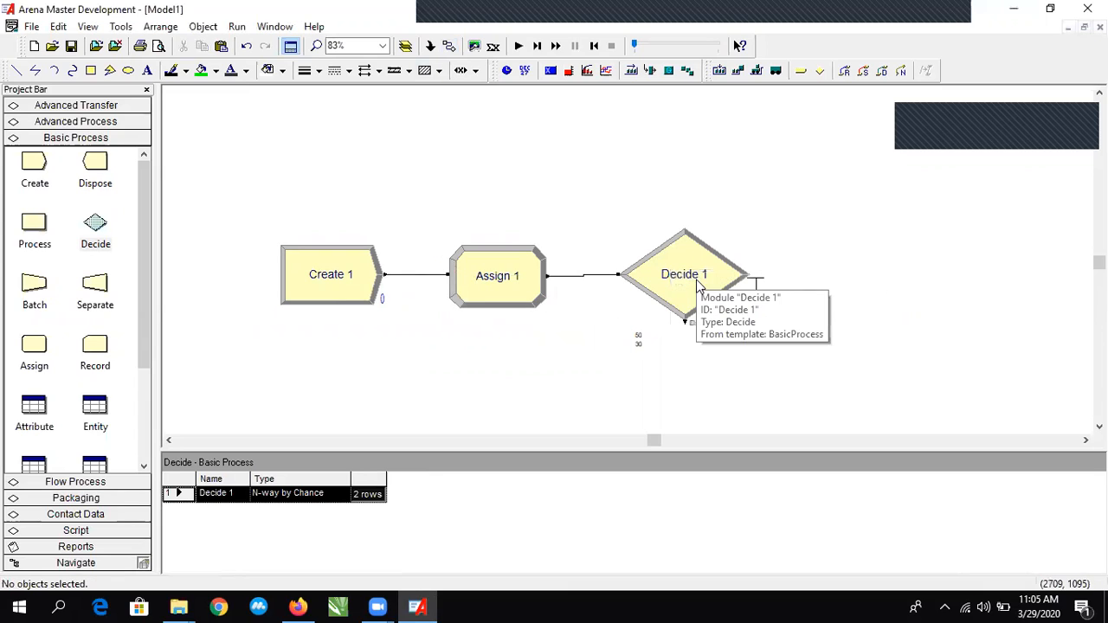
left_click(692, 281)
left_click(824, 252)
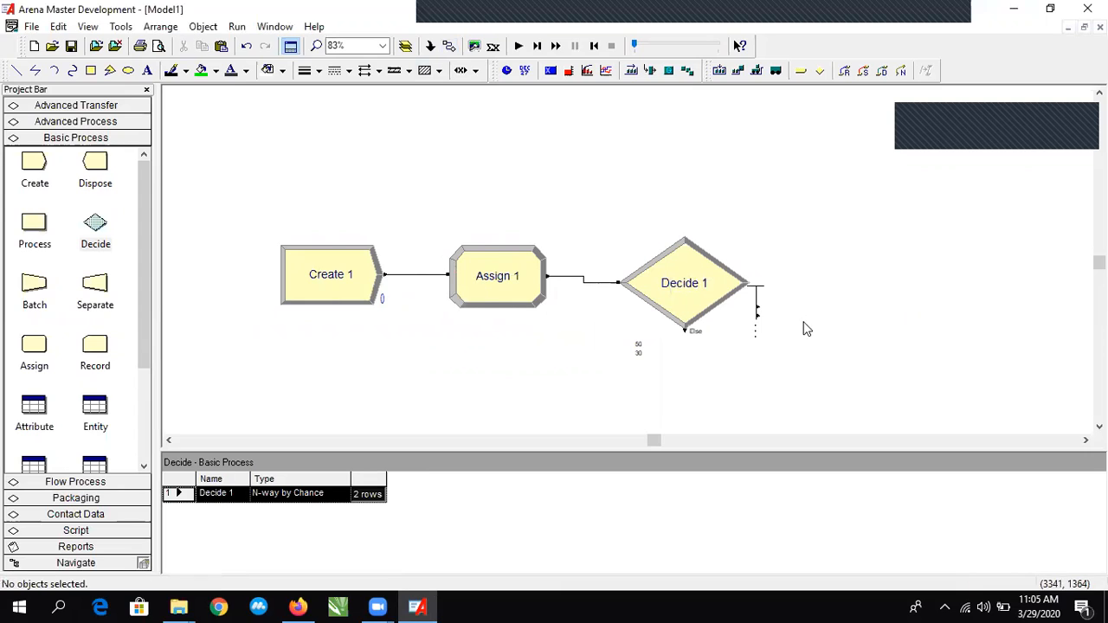
Review the branch percentages in the Decide 1 properties and close the dialog without changes.
key("minus")
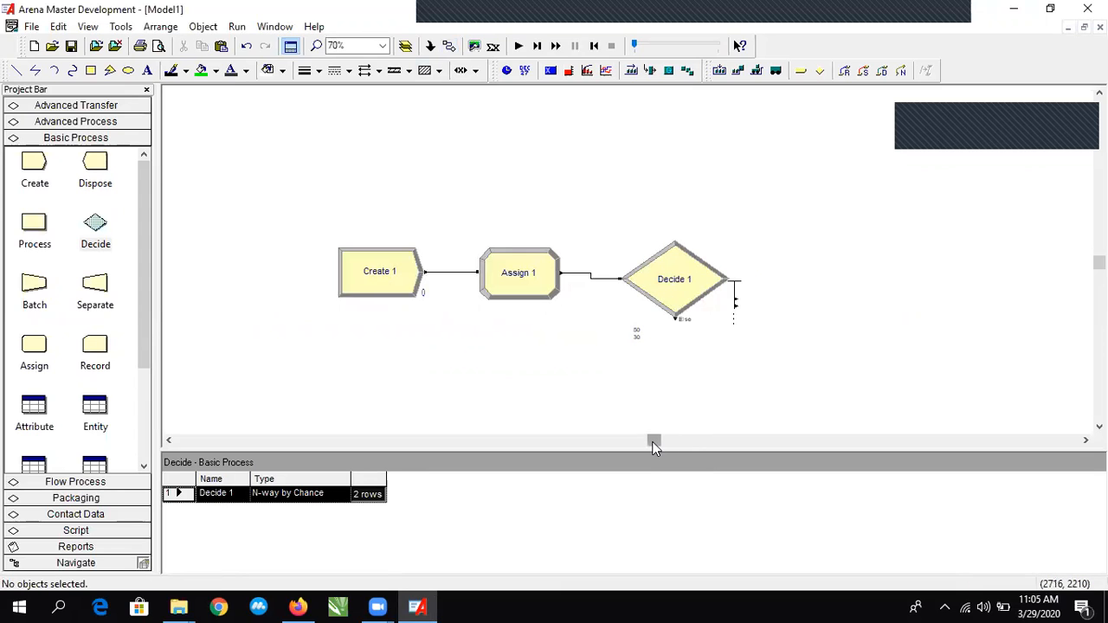
left_click_drag(654, 445, 673, 442)
double_click(583, 284)
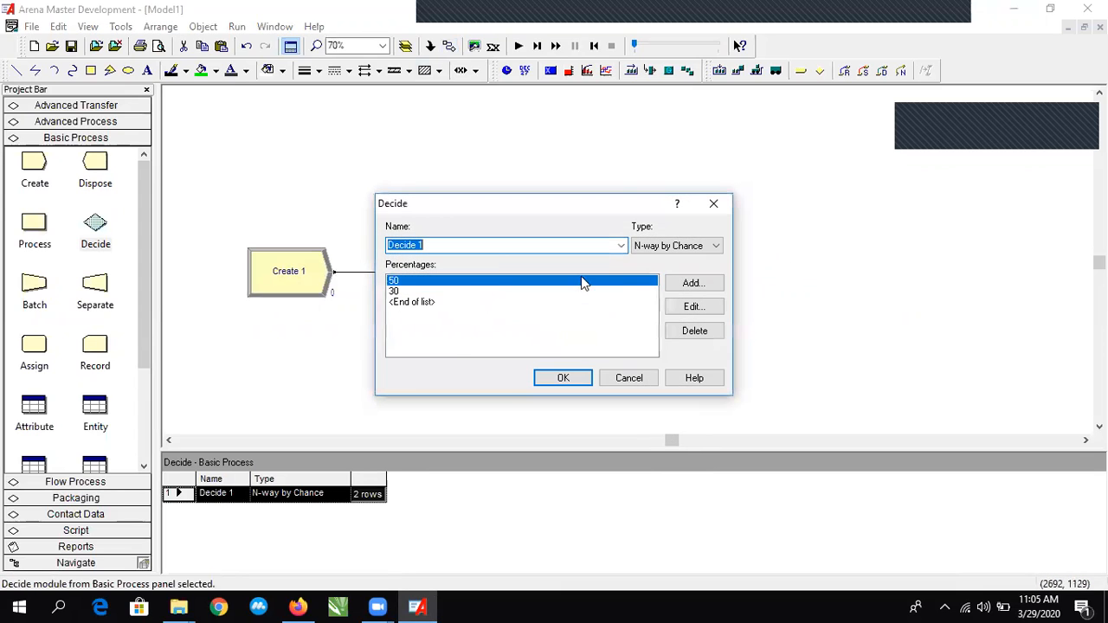
left_click(425, 310)
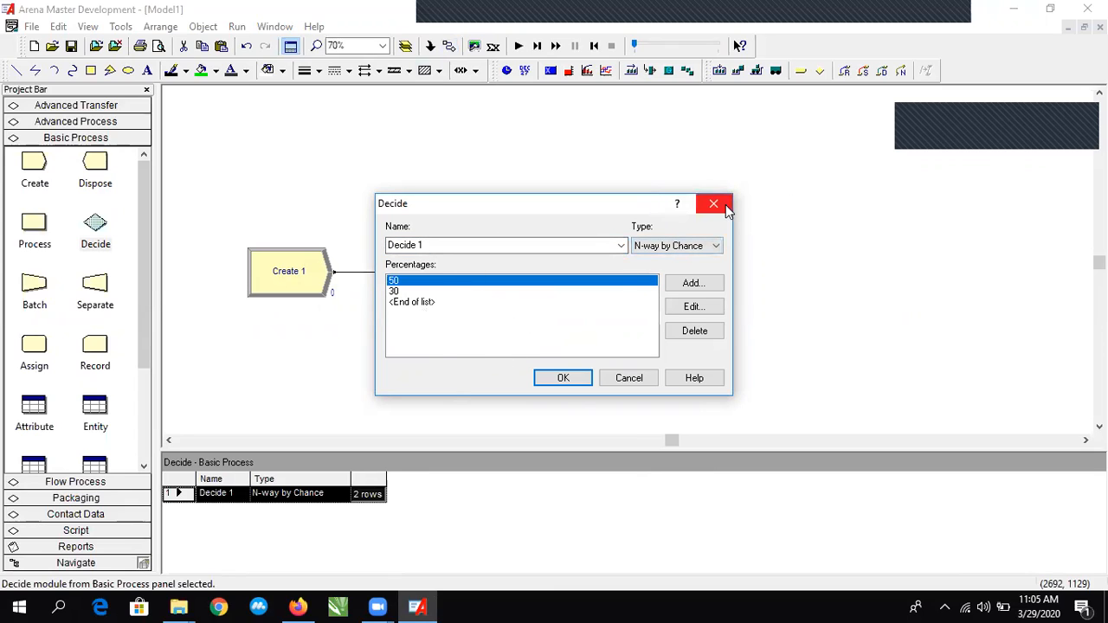
left_click(406, 291)
left_click(405, 282)
left_click(402, 292)
left_click(407, 281)
left_click(407, 291)
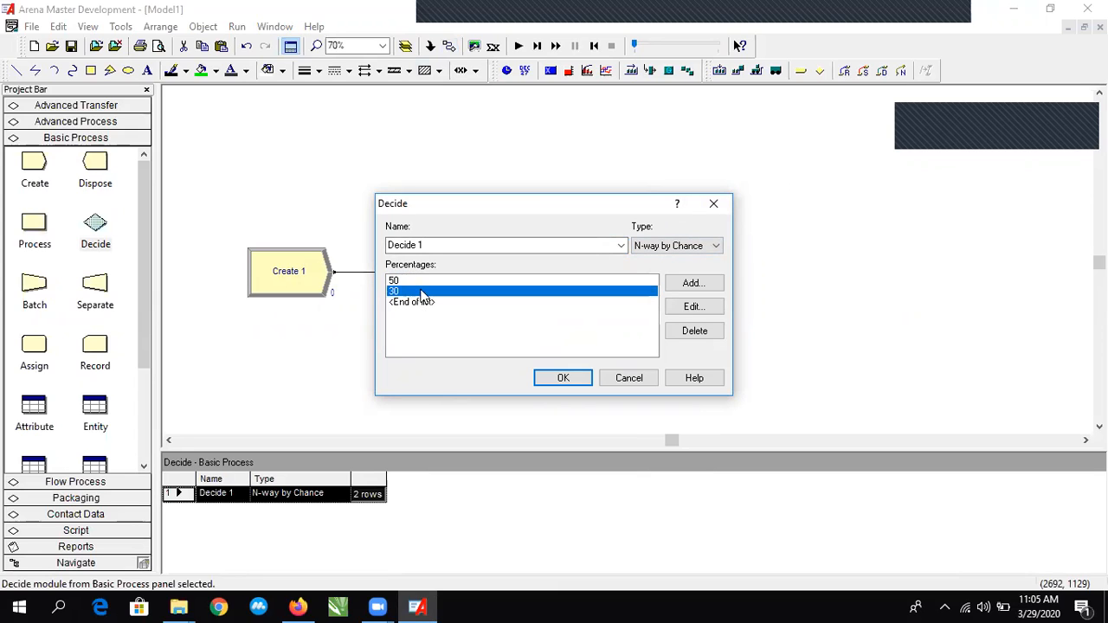
left_click(712, 208)
Place three Process modules in a column right of Decide 1, removing the automatic connection between Decide 1 and Process 1.
left_click_drag(35, 227, 784, 283)
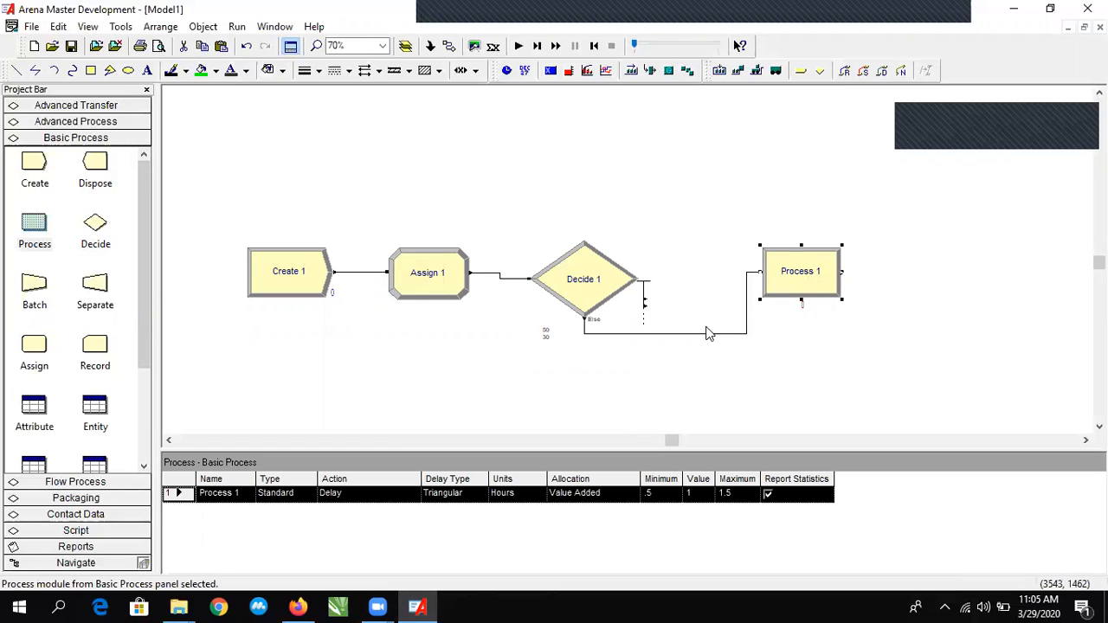
left_click(711, 333)
key("Delete")
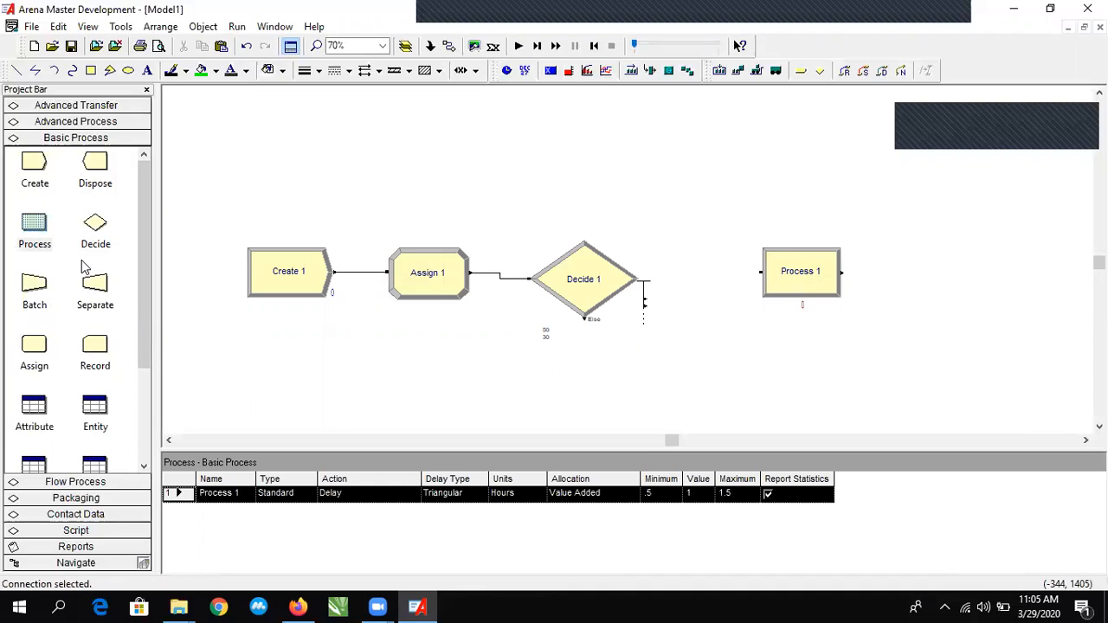
left_click_drag(35, 232, 768, 436)
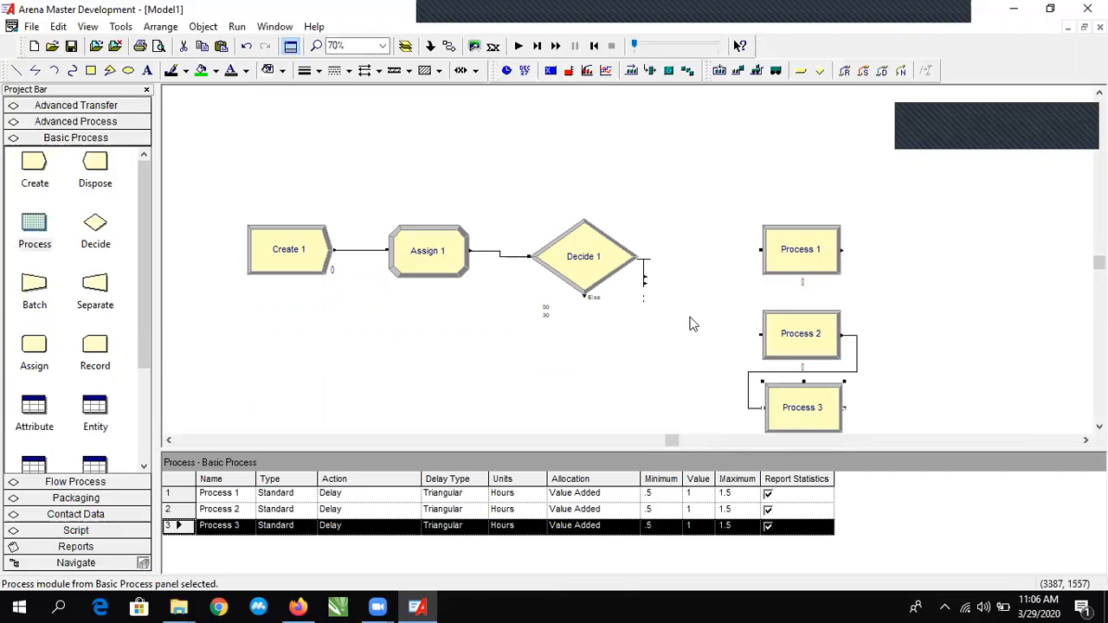
Delete the Process 3, Process 2 and Process 1 modules.
scroll(748, 300, "down", 1)
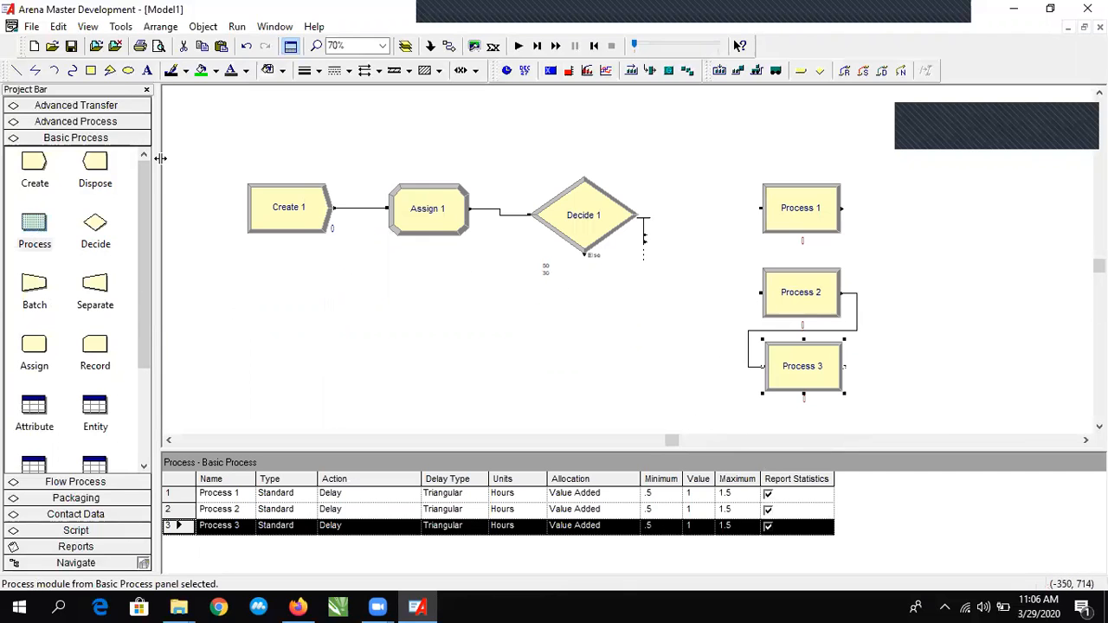
key("Delete")
left_click(804, 273)
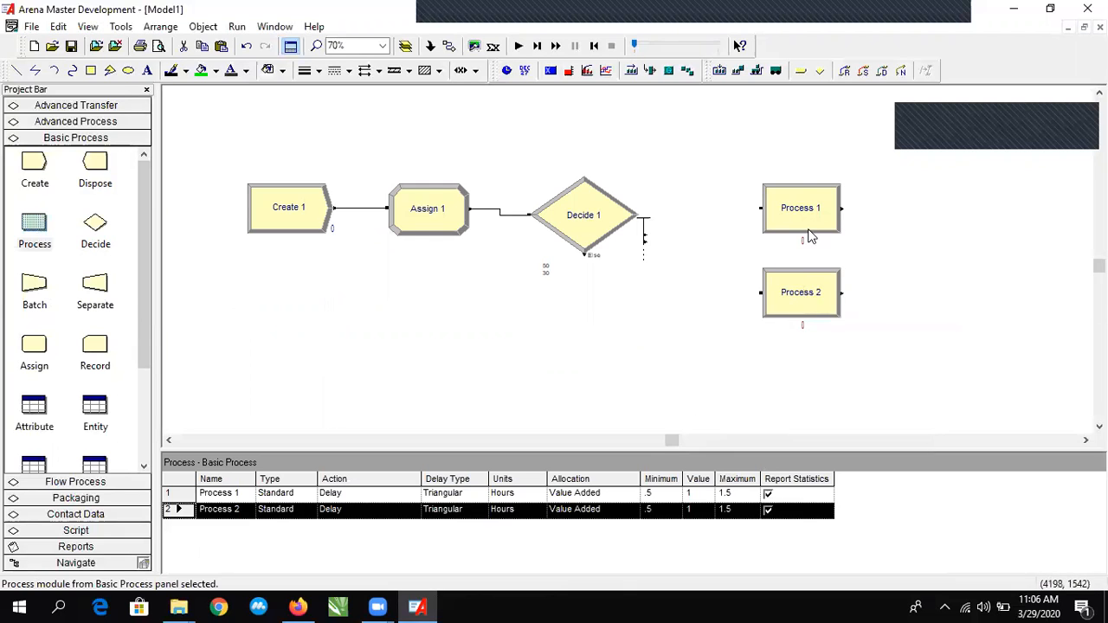
key("Delete")
left_click(804, 223)
key("Delete")
Place three Station modules from Advanced Transfer in a column right of Decide 1, nudging Station 2 slightly up and left.
left_click(47, 105)
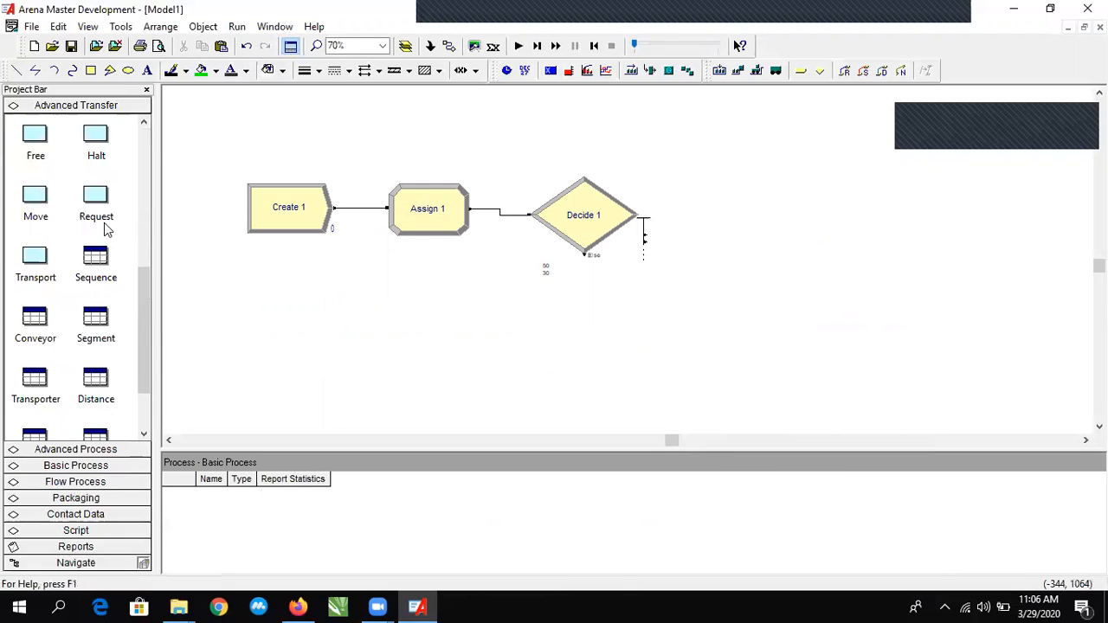
scroll(104, 220, "up", 3)
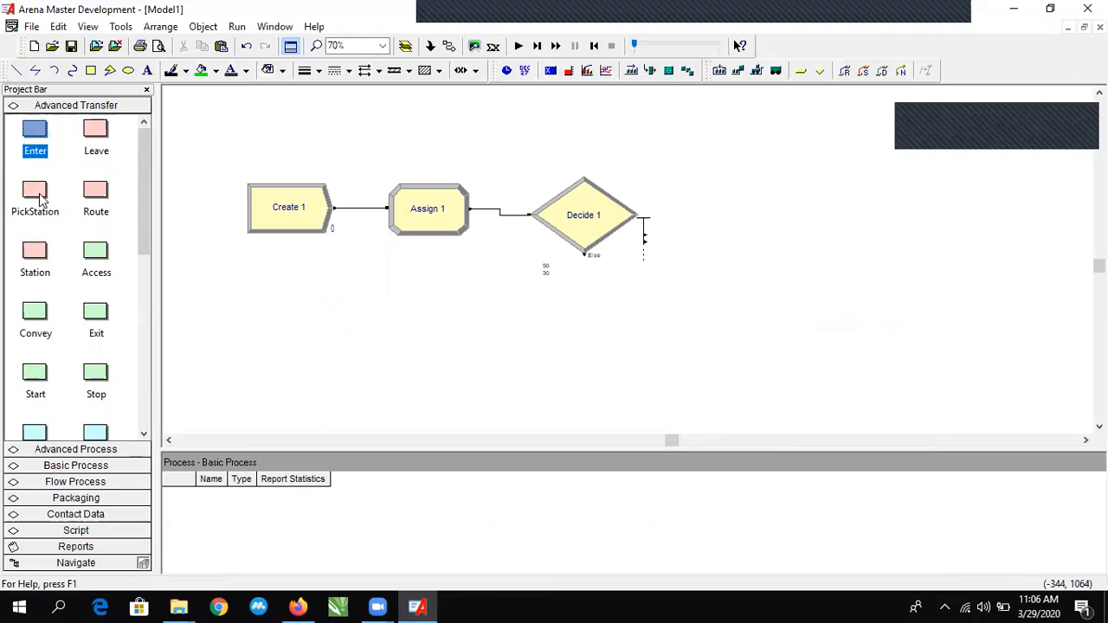
left_click_drag(28, 252, 760, 217)
left_click_drag(33, 266, 760, 308)
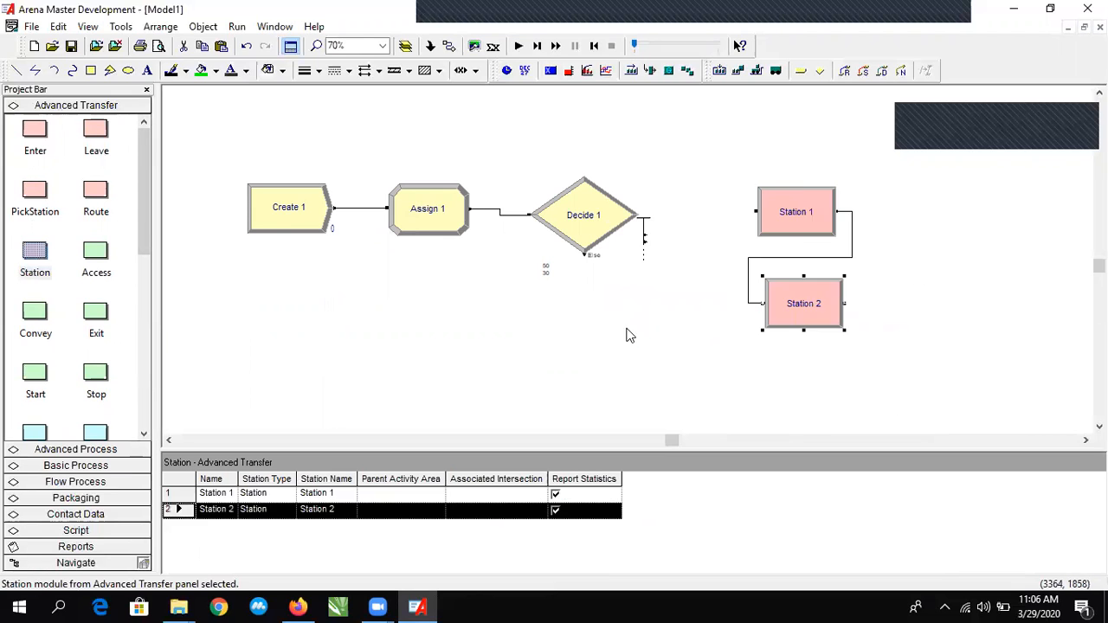
left_click_drag(33, 264, 755, 381)
left_click(809, 322)
left_click_drag(806, 315, 804, 312)
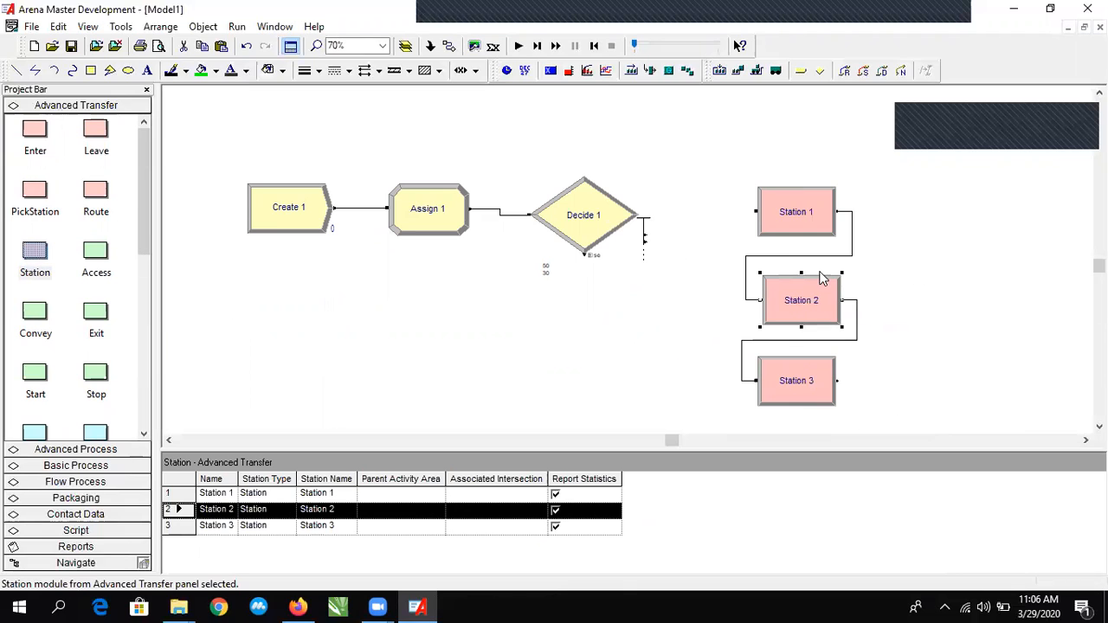
Delete the automatic connections from Station 1 to Station 2 and from Station 2 to Station 3.
left_click(822, 257)
key("Delete")
left_click(815, 341)
key("Delete")
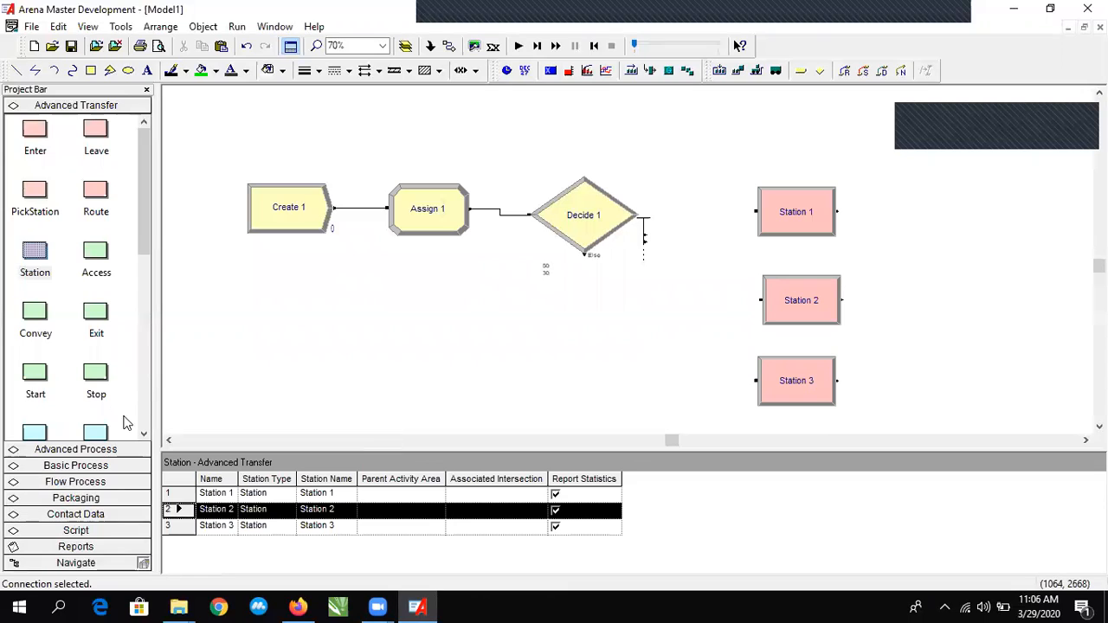
Look through the modules of the Advanced Transfer, Basic Process and Flow Process templates.
scroll(127, 426, "down", 5)
right_click(97, 406)
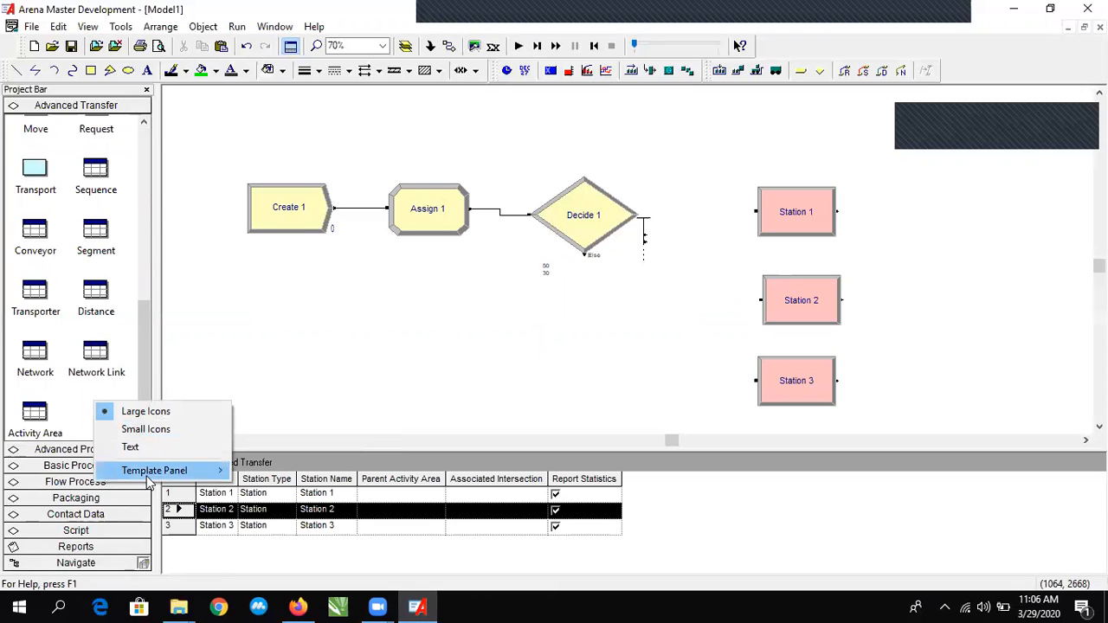
left_click(62, 415)
scroll(62, 416, "up", 5)
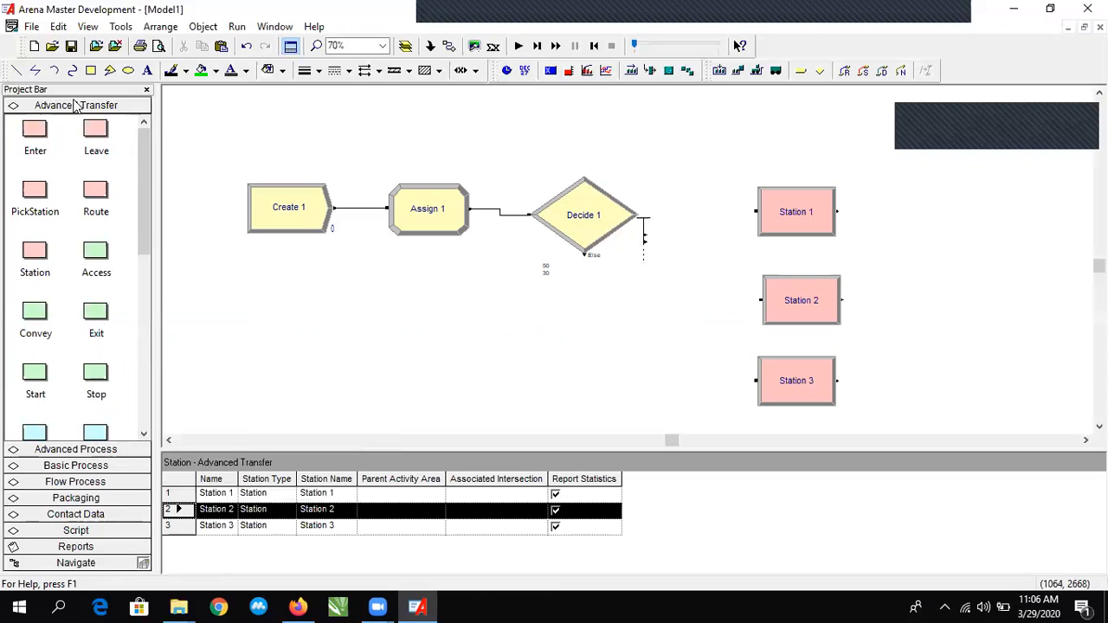
left_click(78, 466)
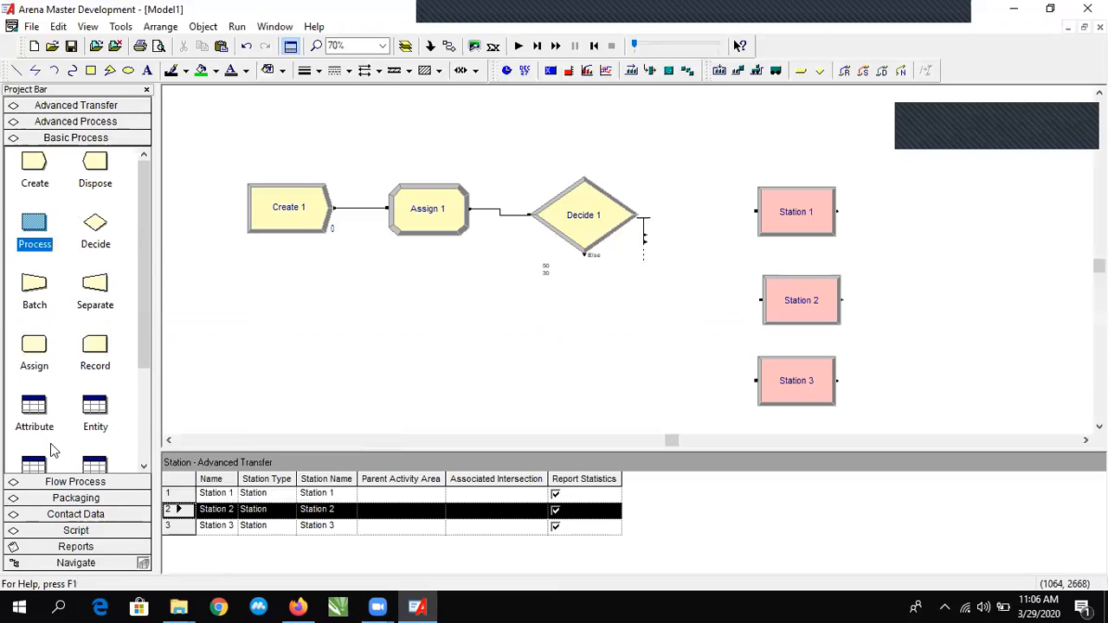
left_click(79, 482)
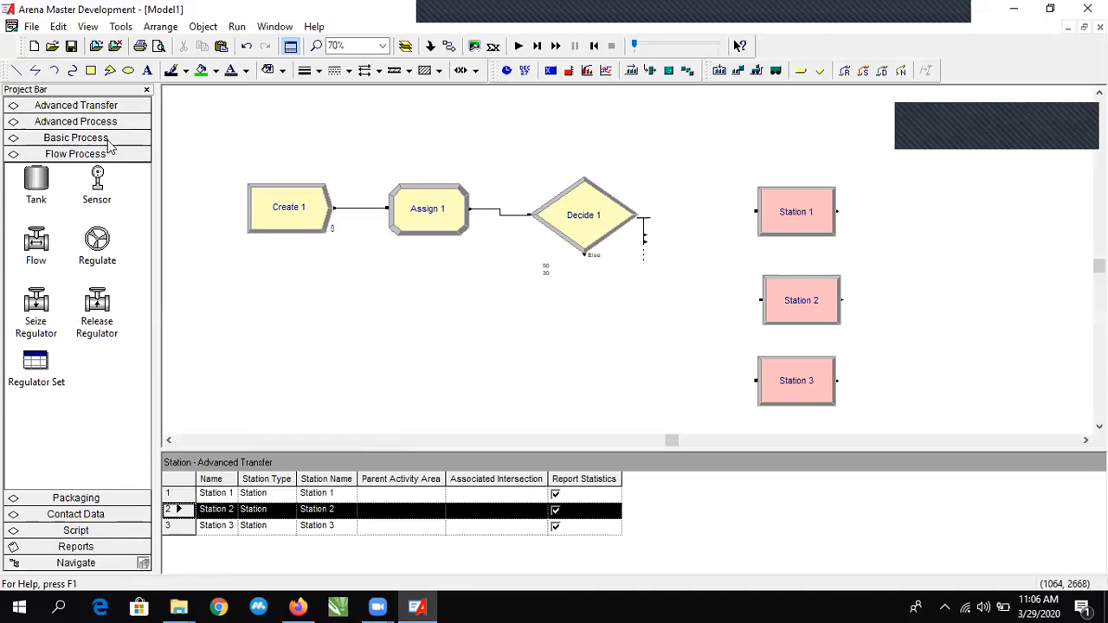
Start attaching a template panel from the Advanced Transfer module list and browse to This PC.
left_click(97, 110)
scroll(86, 381, "down", 5)
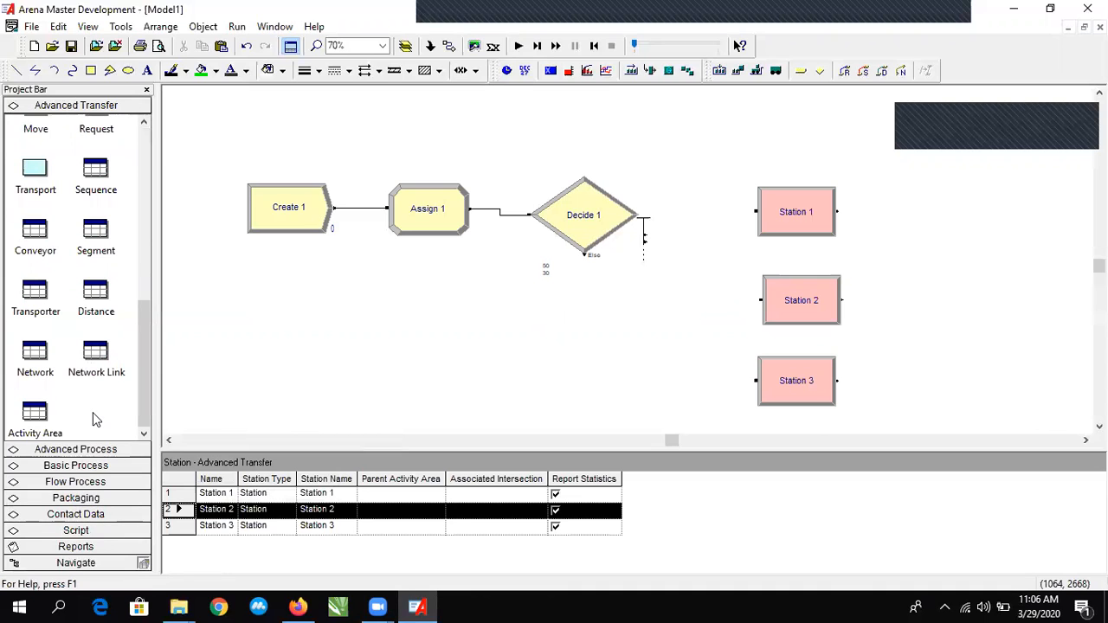
right_click(92, 391)
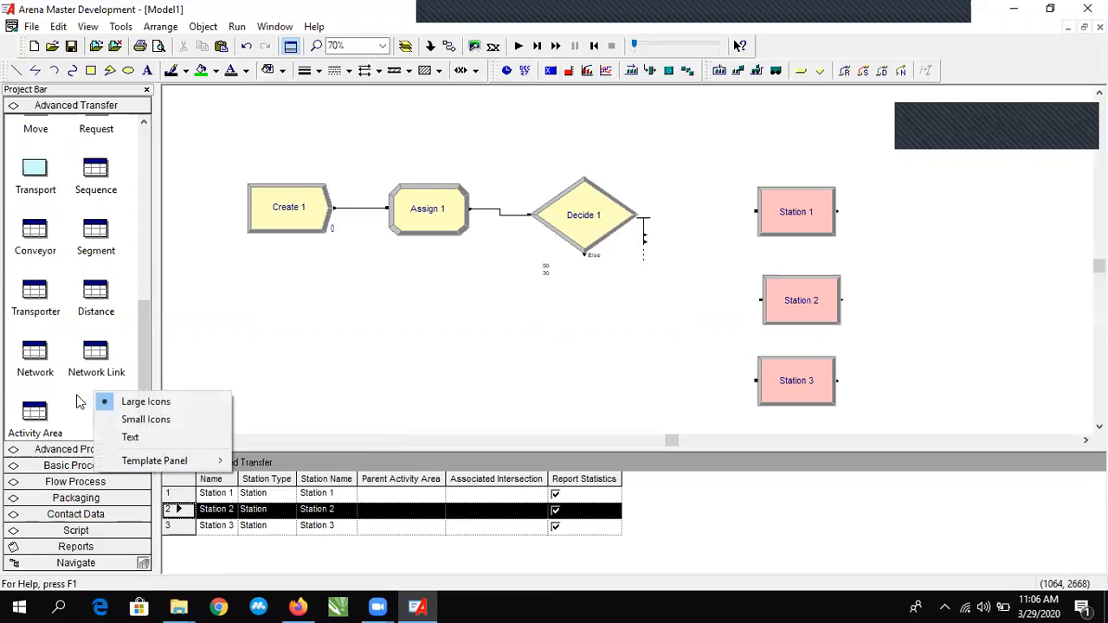
mouse_move(195, 461)
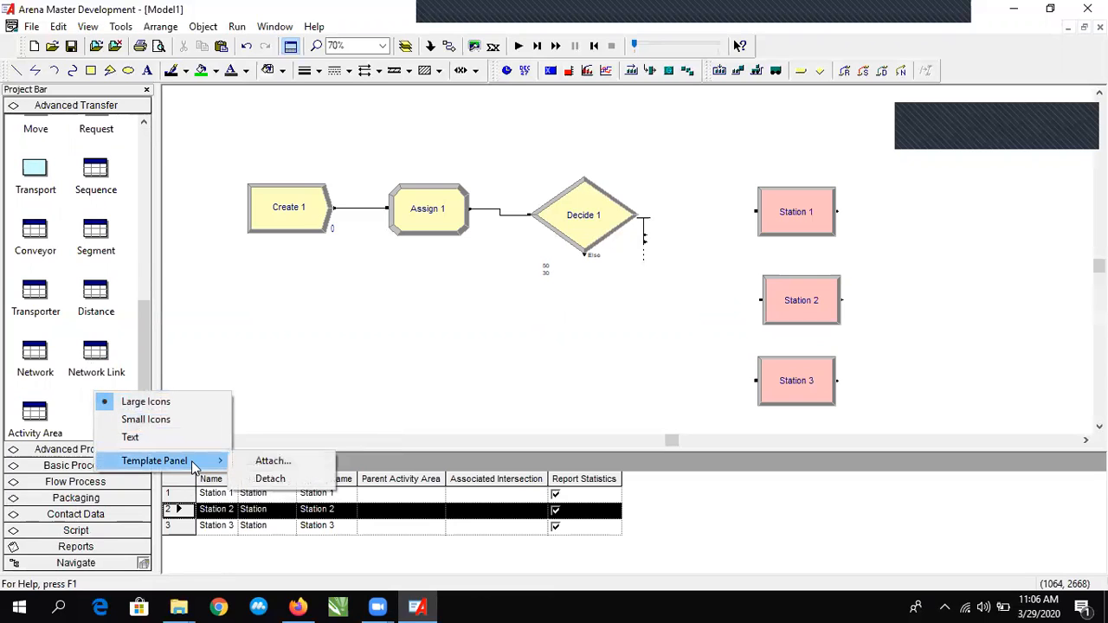
left_click(269, 461)
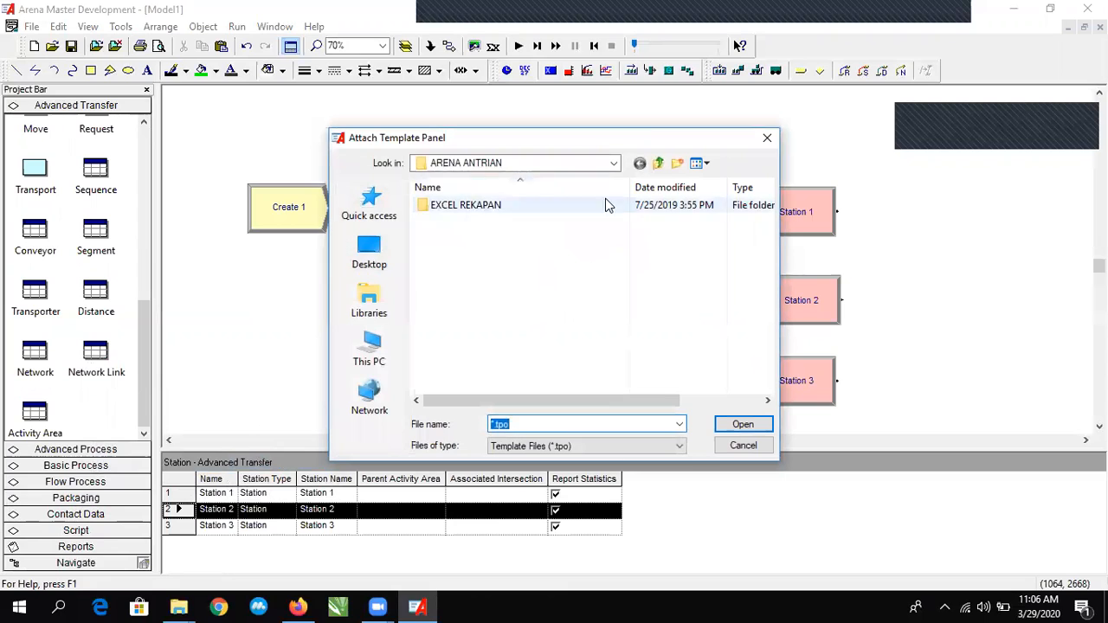
left_click(376, 365)
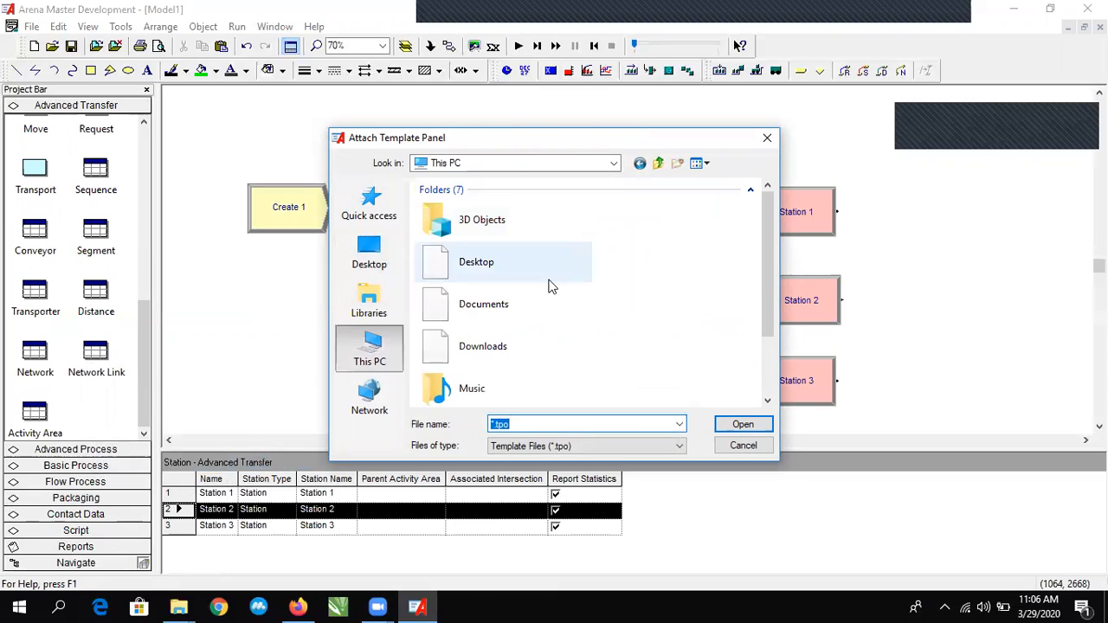
Browse to the Template folder inside Program Files (x86), Rockwell Software, Arena.
scroll(536, 281, "down", 5)
double_click(534, 259)
double_click(492, 344)
scroll(485, 316, "down", 2)
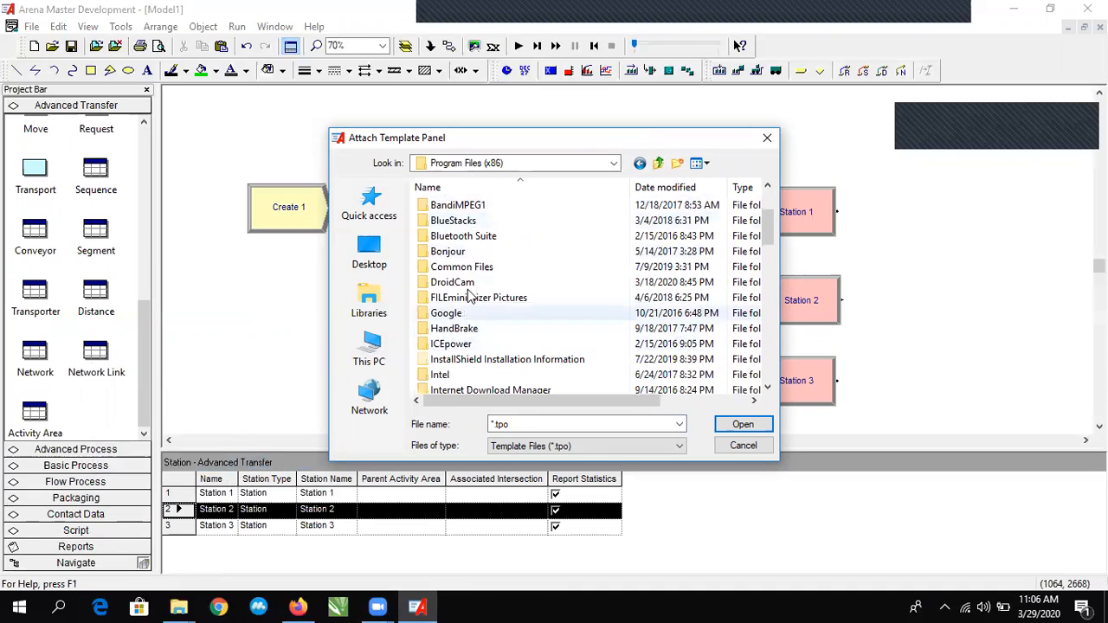
scroll(494, 329, "down", 1)
scroll(493, 362, "down", 2)
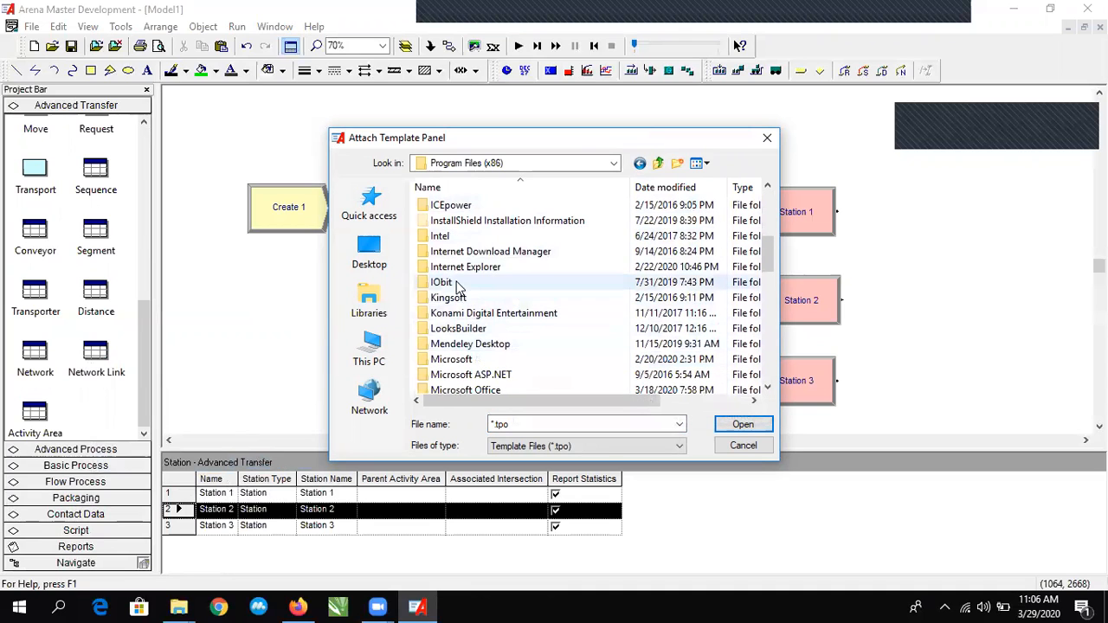
scroll(476, 329, "down", 8)
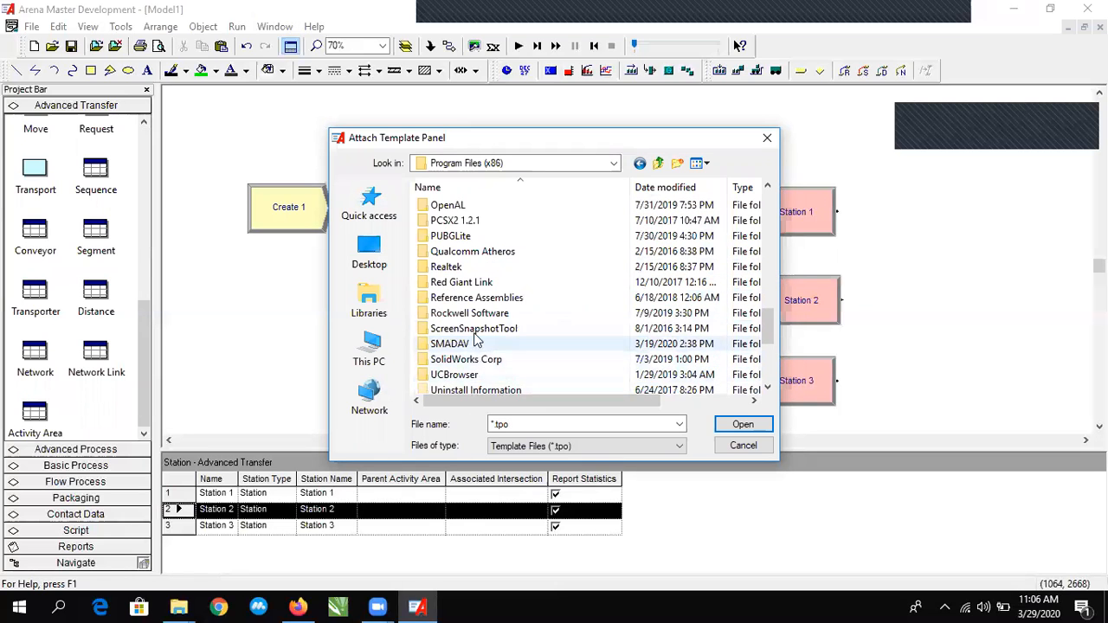
double_click(474, 314)
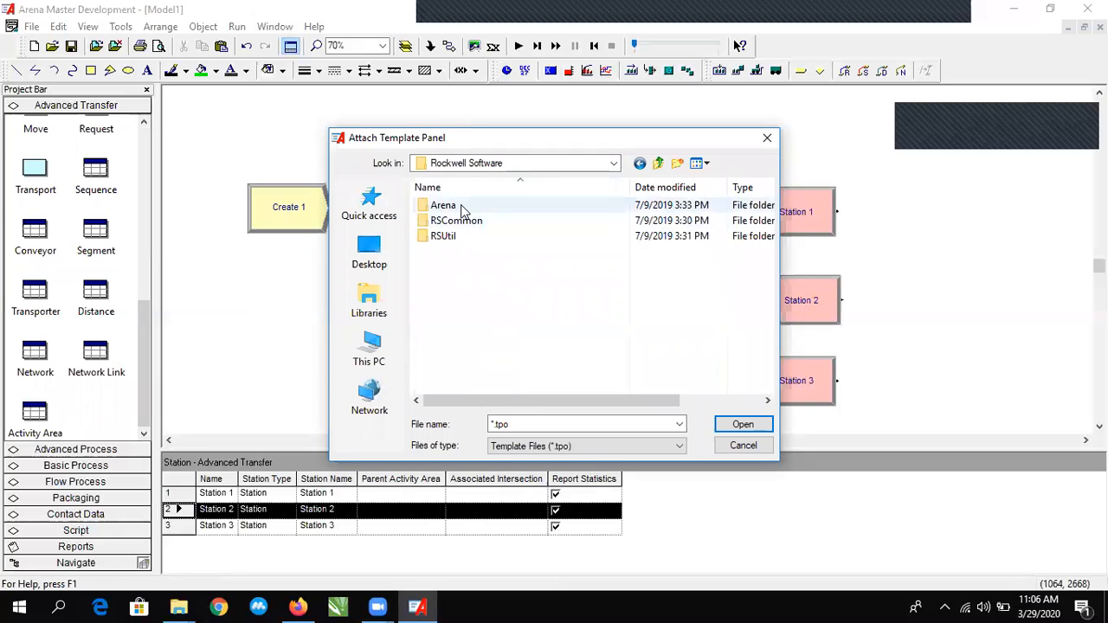
double_click(459, 207)
double_click(450, 206)
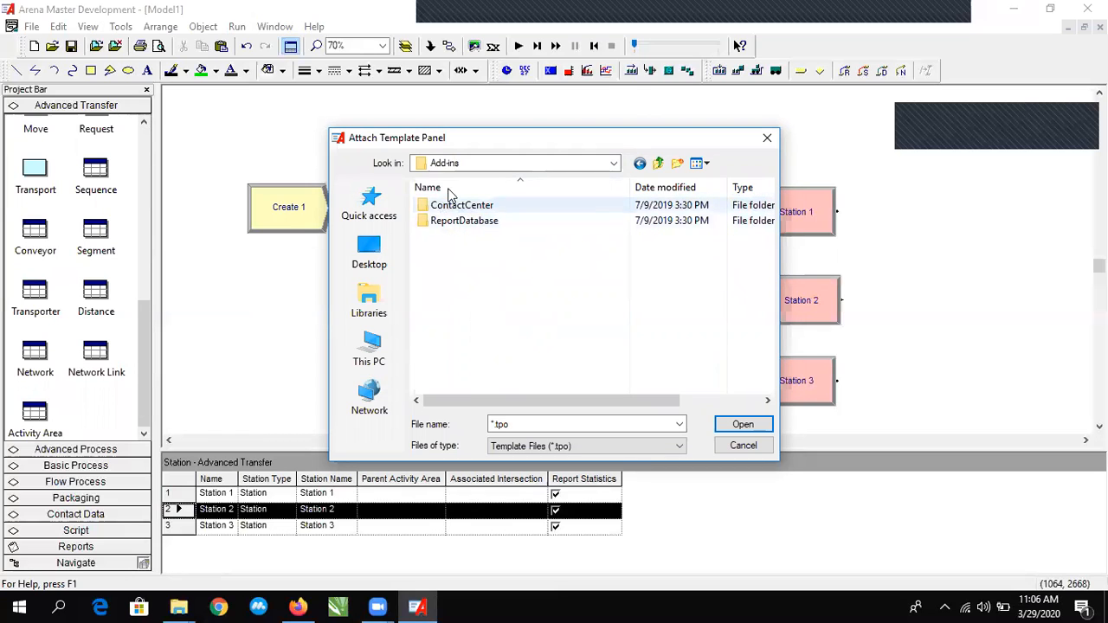
left_click(641, 163)
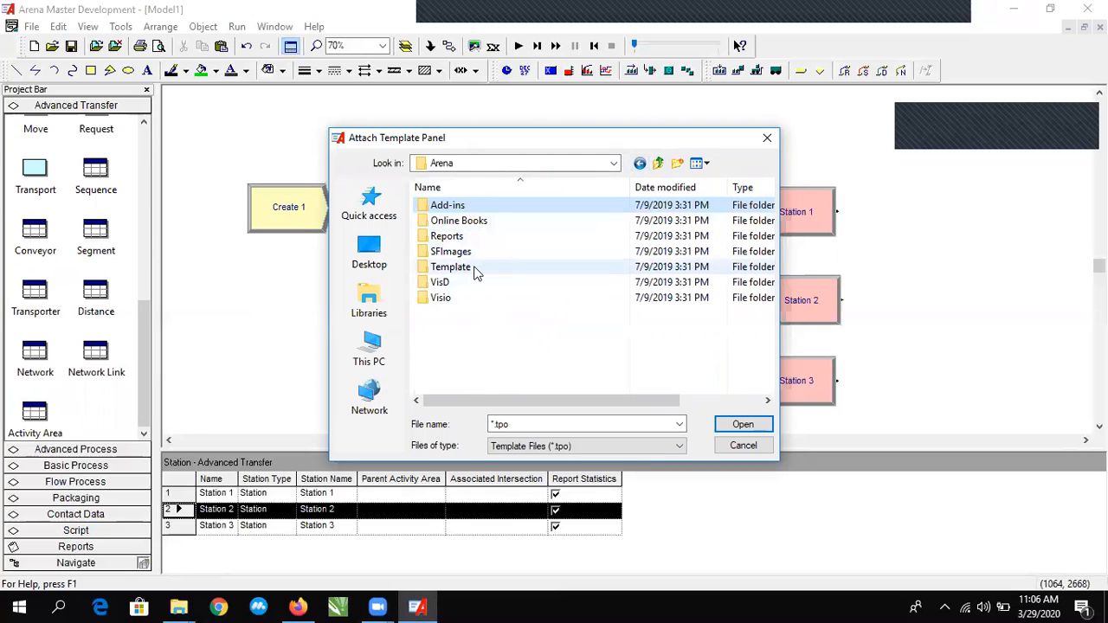
double_click(463, 266)
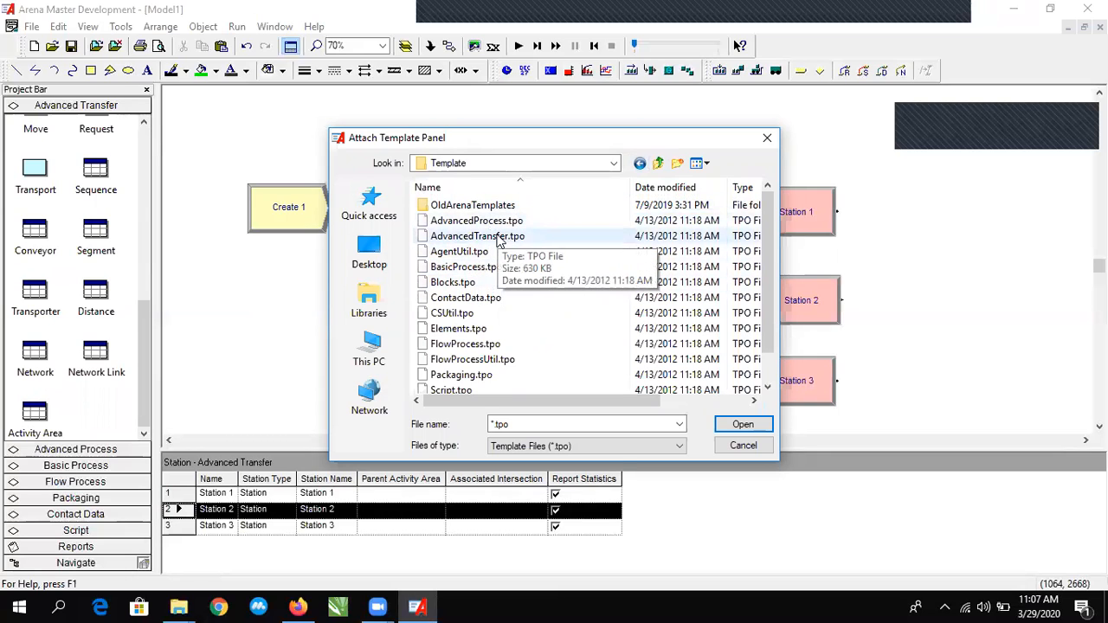
Attach the Elements.tpo template and accept using it in demo mode.
scroll(481, 286, "down", 1)
scroll(475, 282, "up", 1)
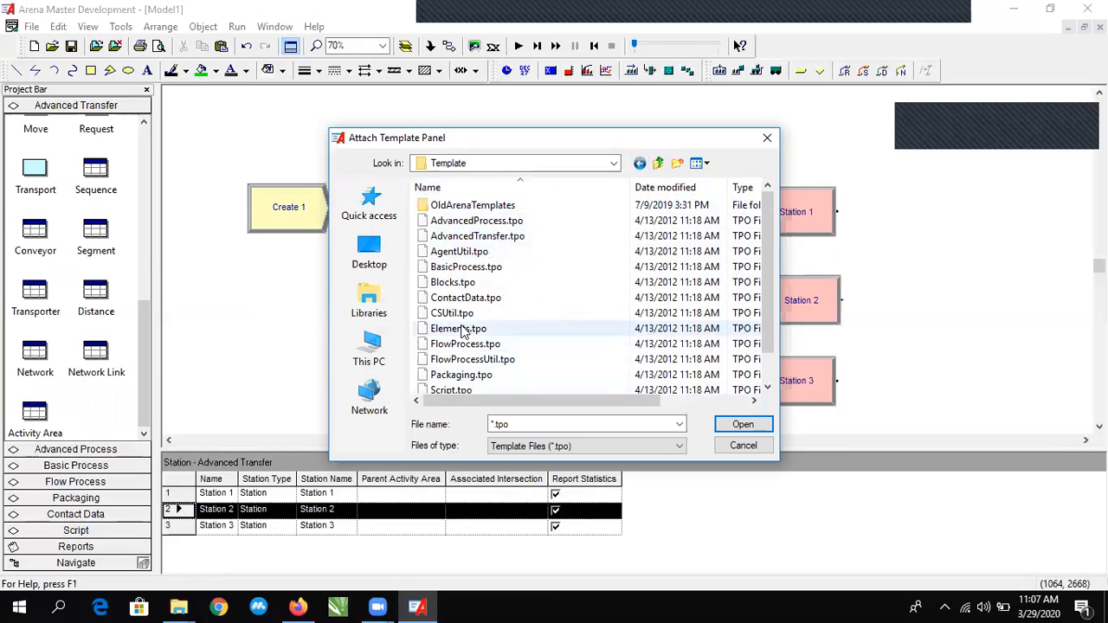
scroll(463, 328, "down", 1)
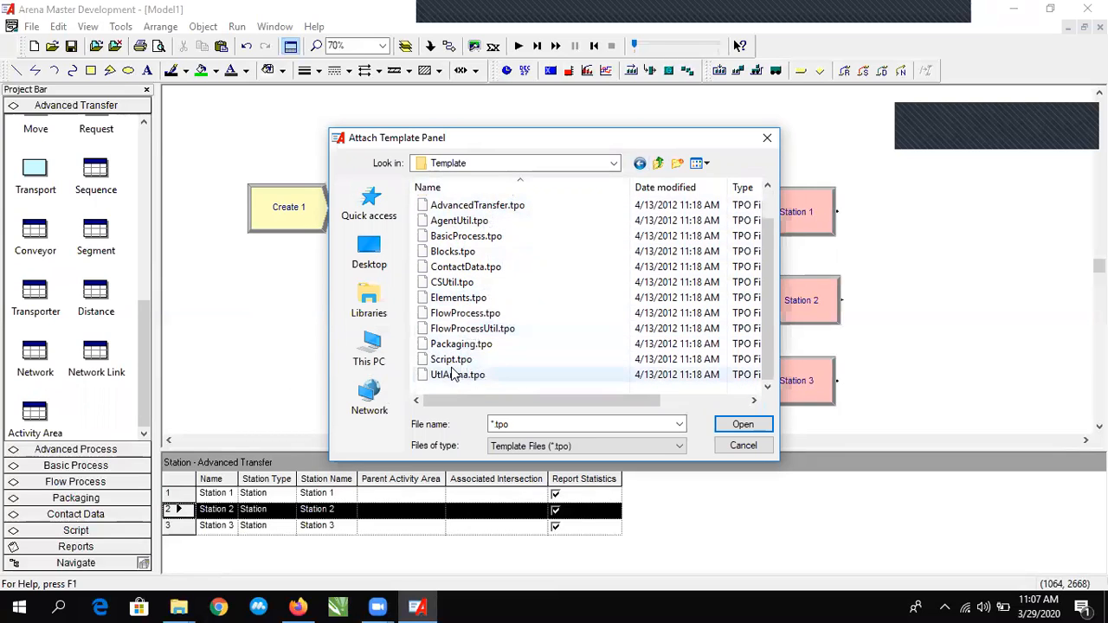
scroll(517, 333, "up", 1)
left_click(502, 329)
left_click(736, 423)
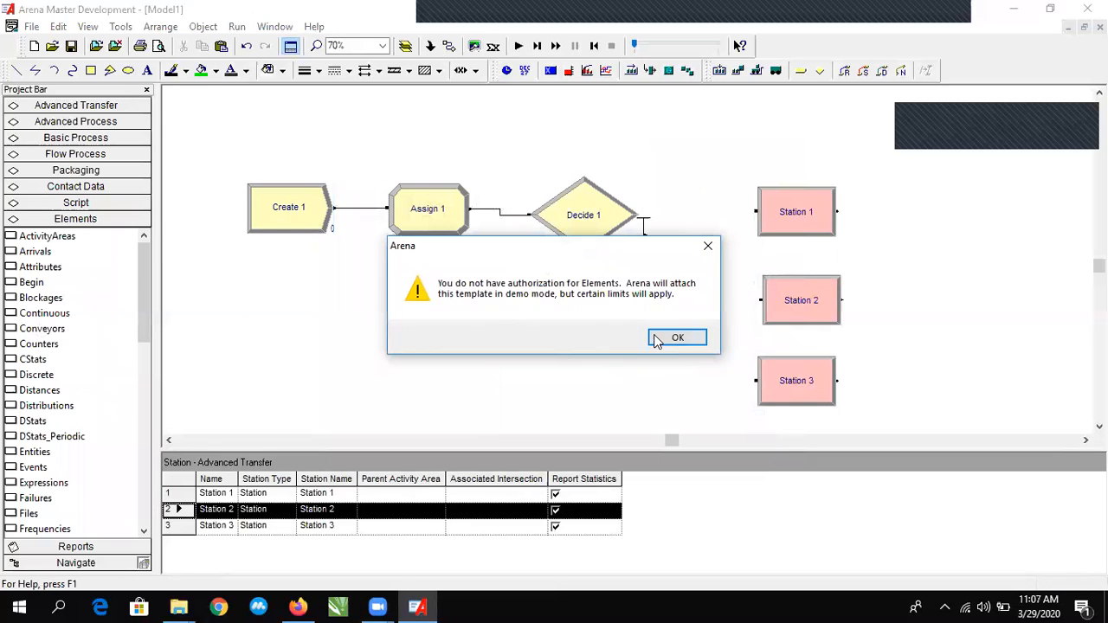
left_click(675, 338)
Return to the Advanced Transfer modules and align Station 2 and Station 3 in an even column beneath Station 1.
left_click(93, 203)
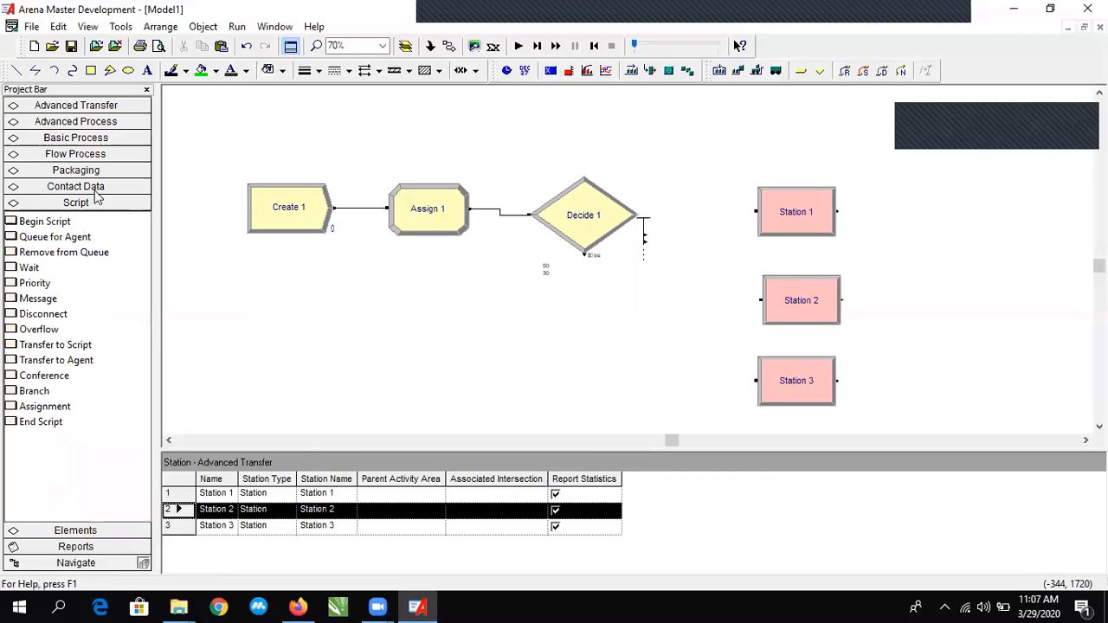
left_click(86, 106)
scroll(76, 258, "up", 5)
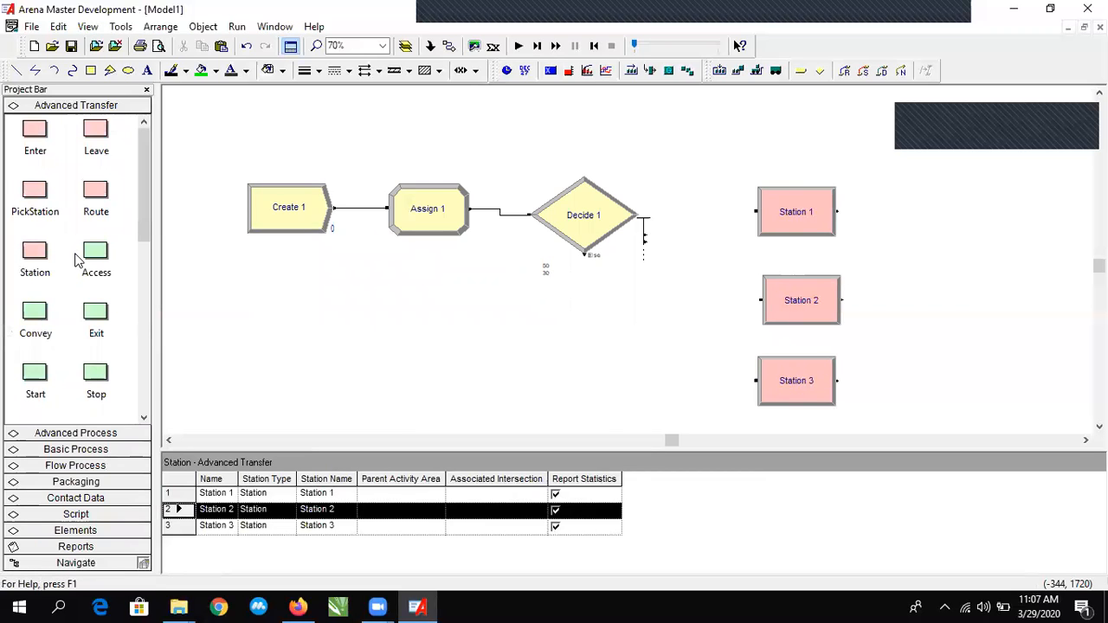
left_click(783, 282)
left_click_drag(783, 283, 776, 275)
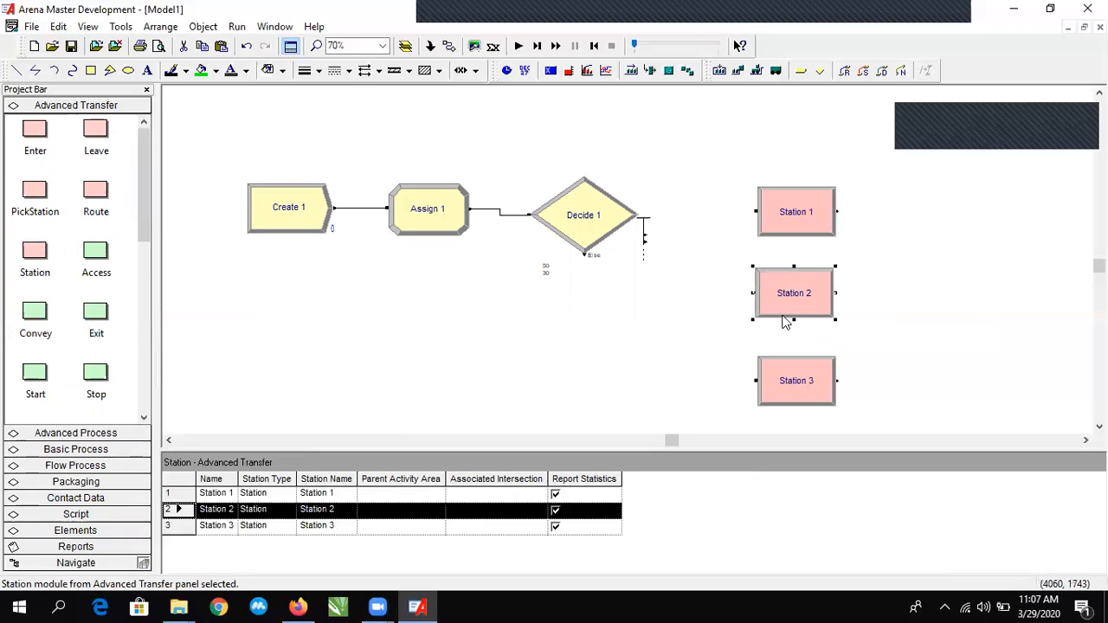
left_click(782, 379)
left_click_drag(782, 380, 782, 378)
left_click(779, 221)
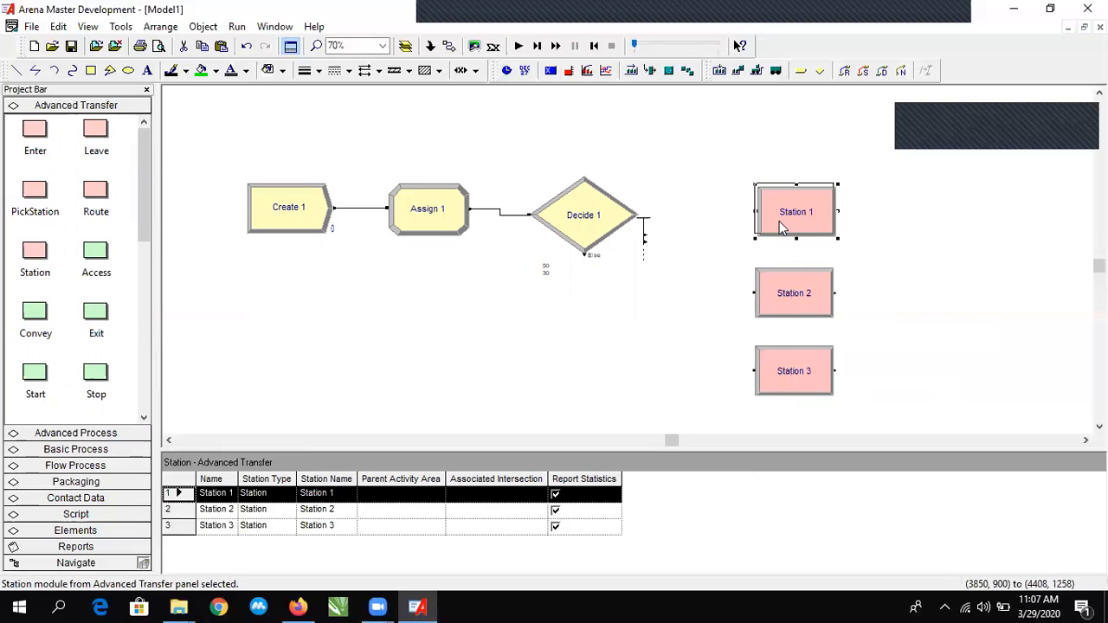
left_click_drag(779, 221, 781, 221)
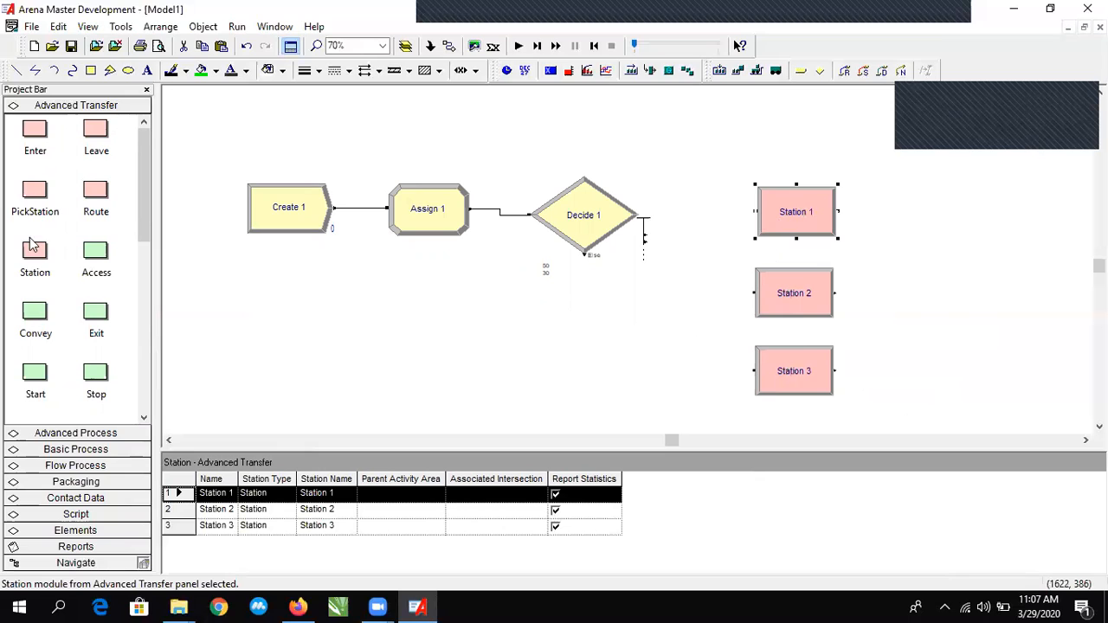
Connect the first branch exit of Decide 1 to Station 1 and the second branch exit to Station 2.
scroll(76, 204, "down", 5)
scroll(75, 221, "up", 5)
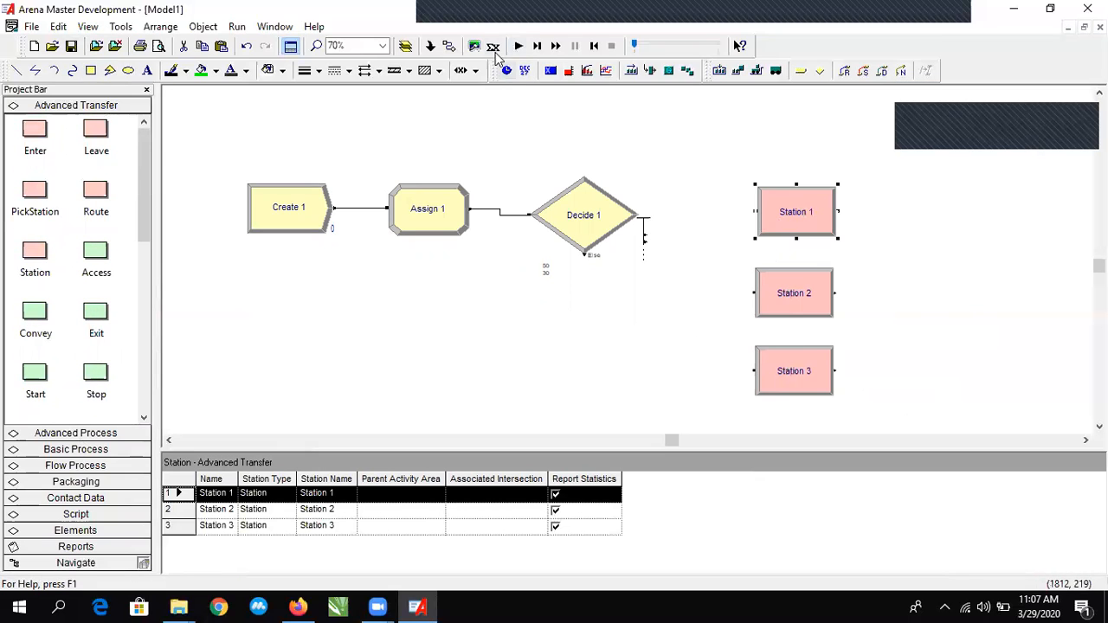
left_click(450, 45)
left_click(644, 234)
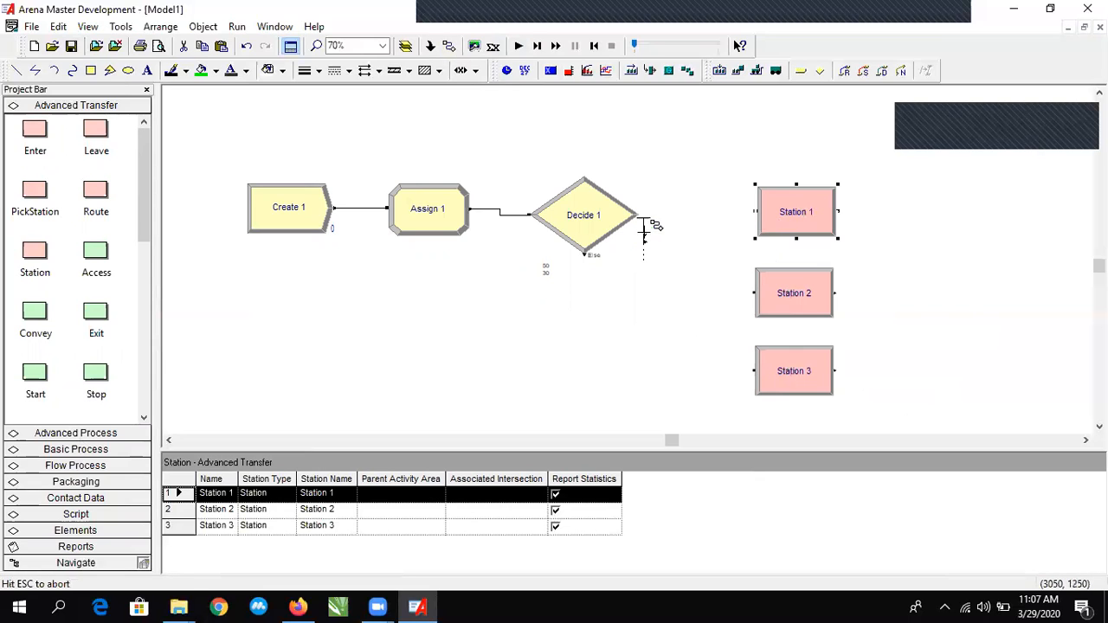
left_click(755, 212)
left_click(449, 45)
left_click(644, 241)
left_click(754, 294)
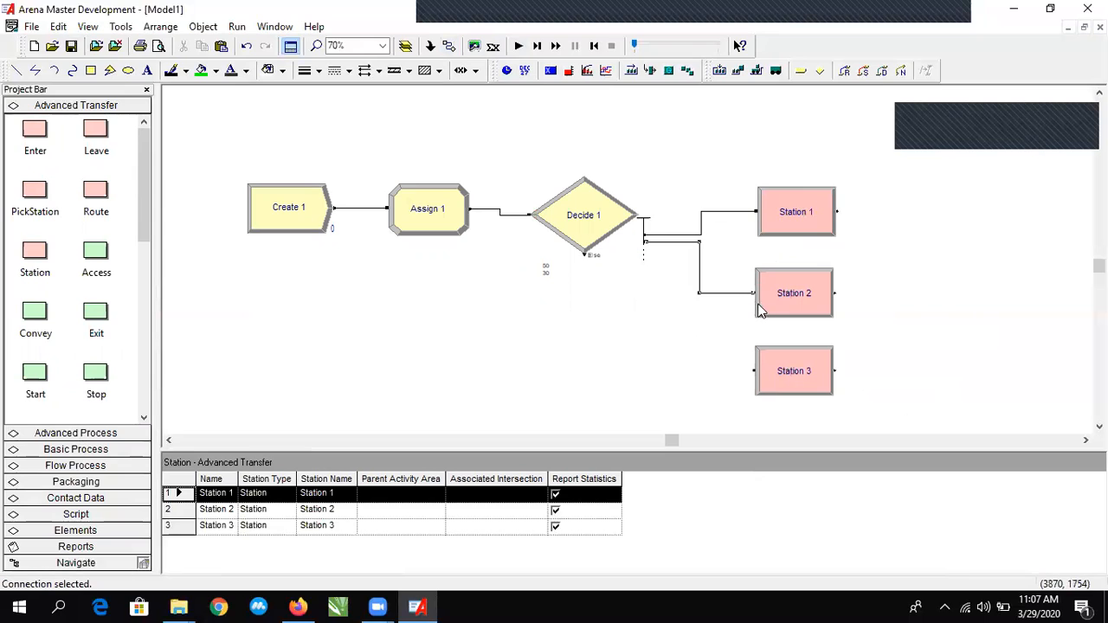
Review Decide 1's percentage branches and connect its Else exit to Station 3.
left_click(500, 284)
double_click(557, 216)
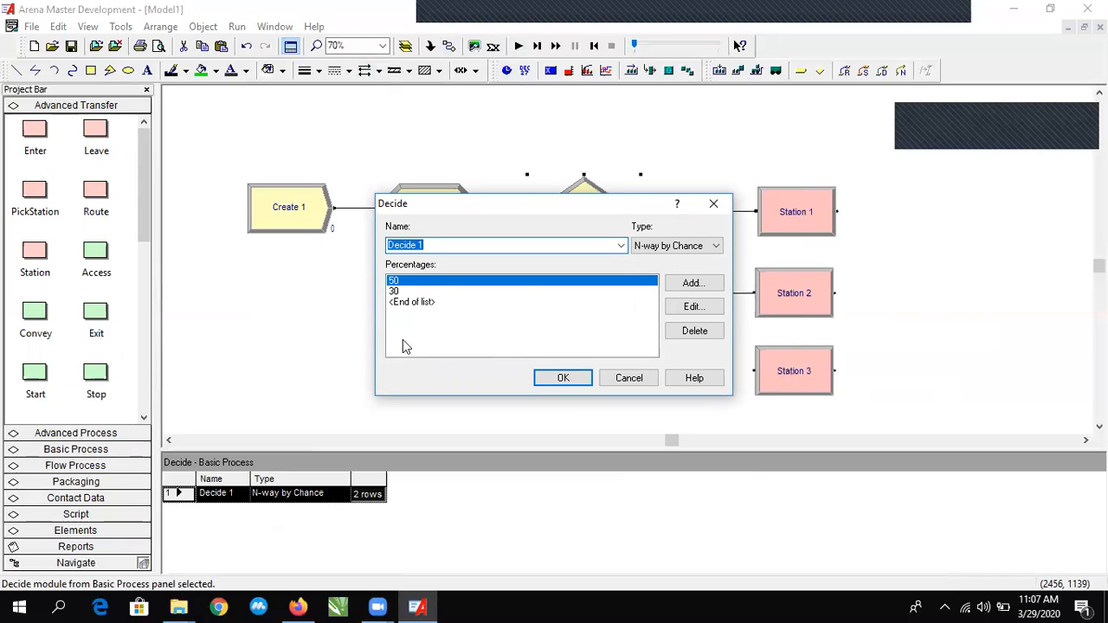
left_click(714, 206)
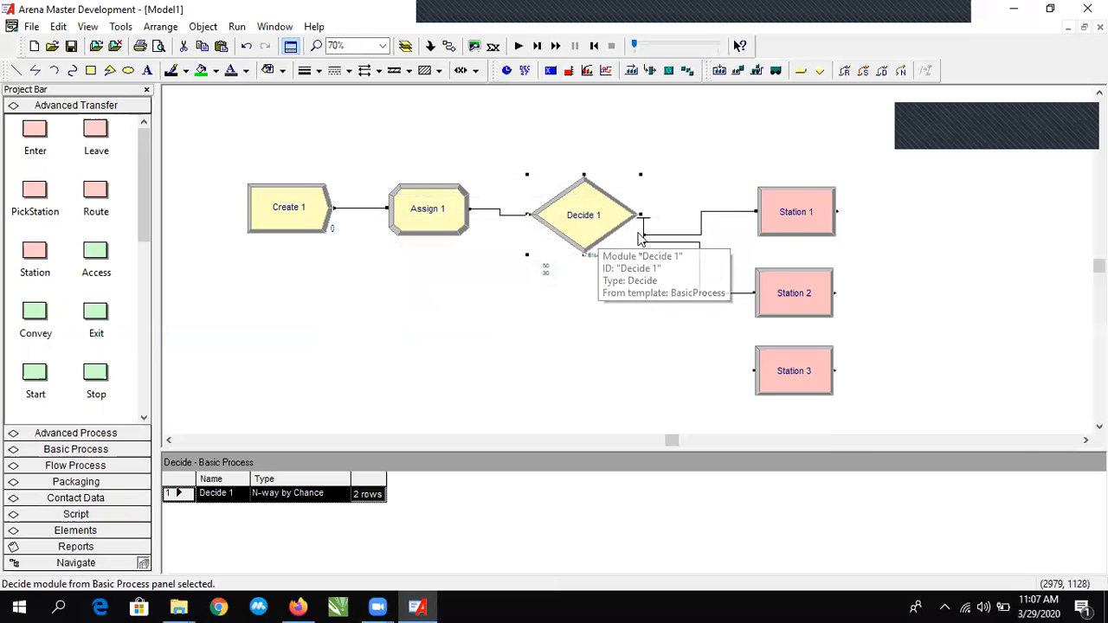
double_click(581, 225)
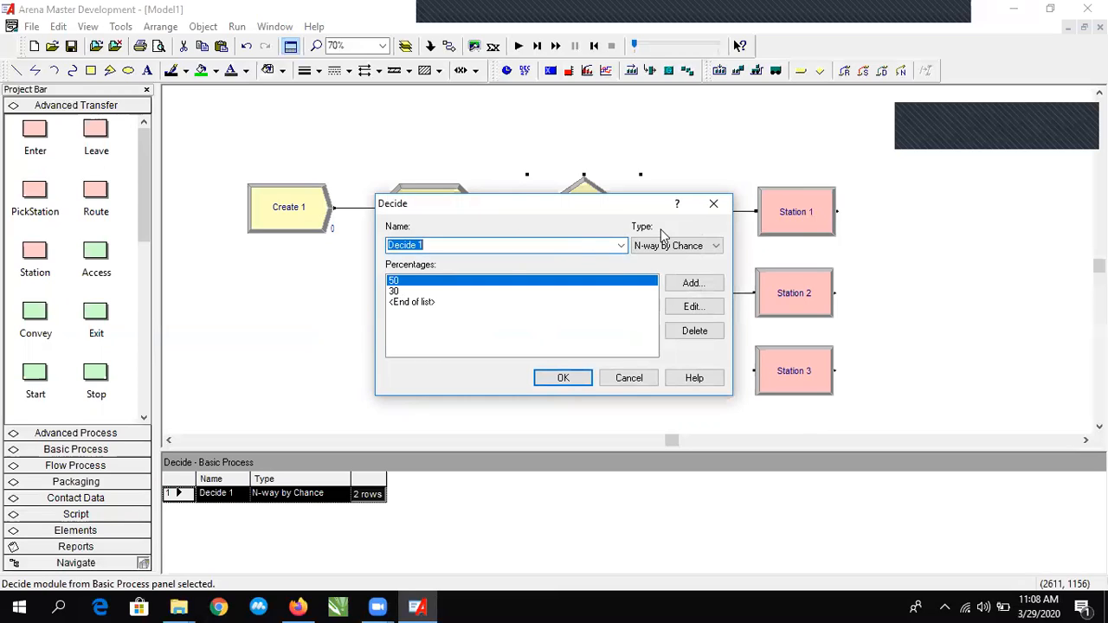
left_click(711, 208)
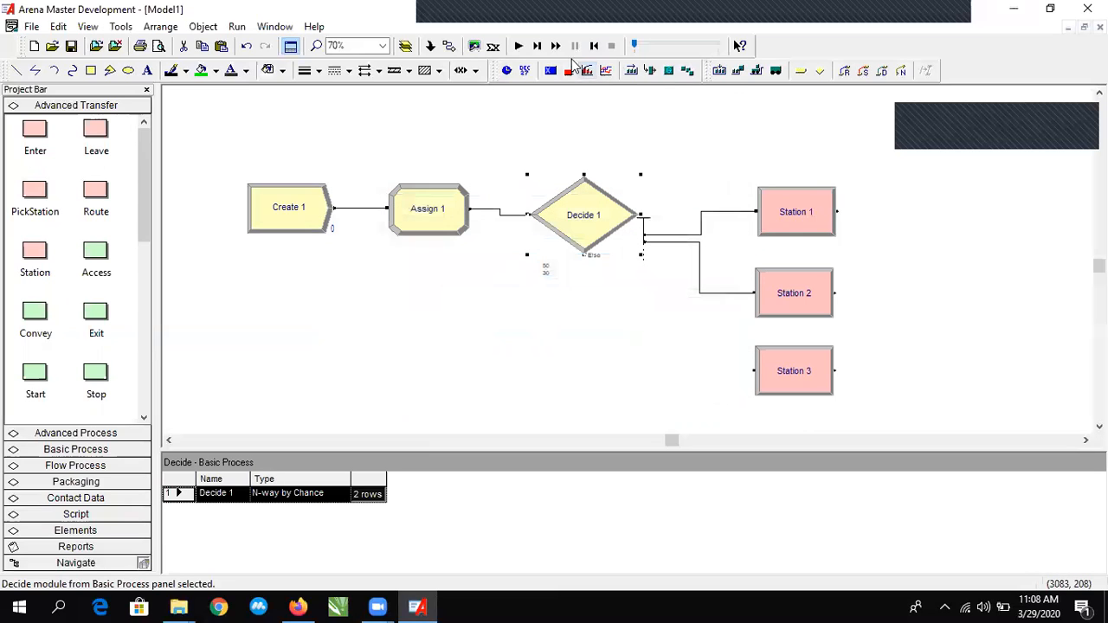
left_click(586, 255)
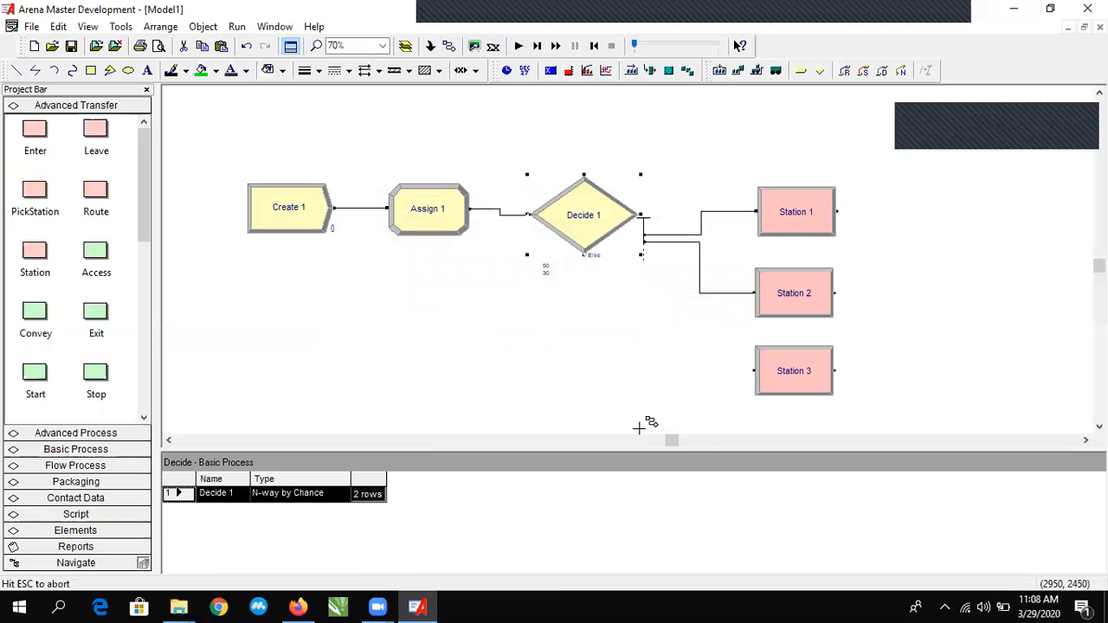
left_click(753, 373)
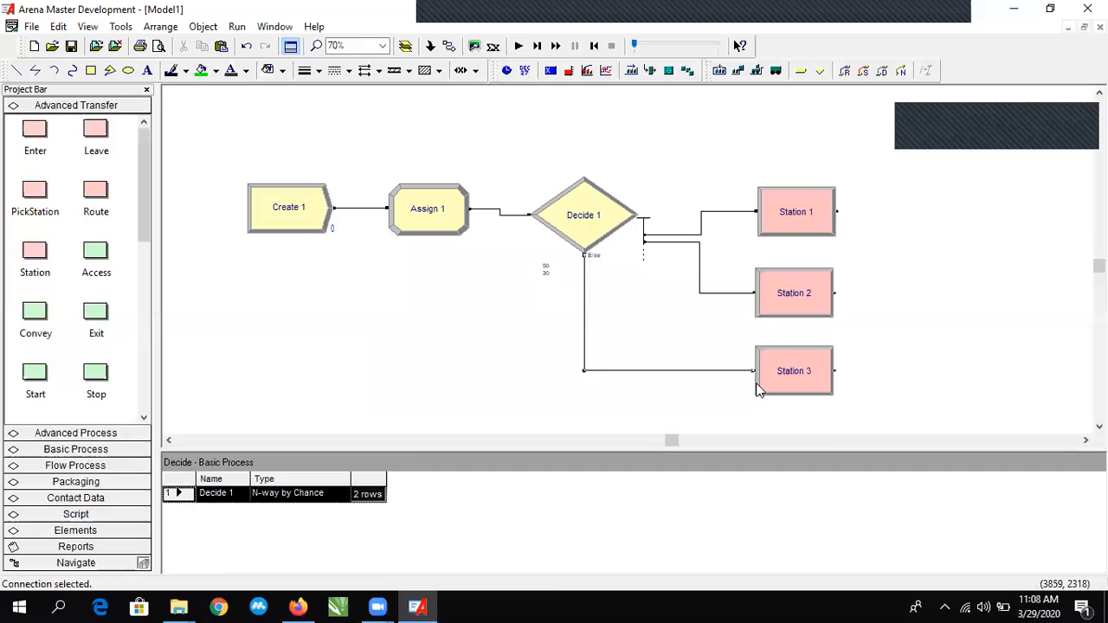
Compare Decide 1's percentage list with its branch connections to the three stations.
double_click(593, 216)
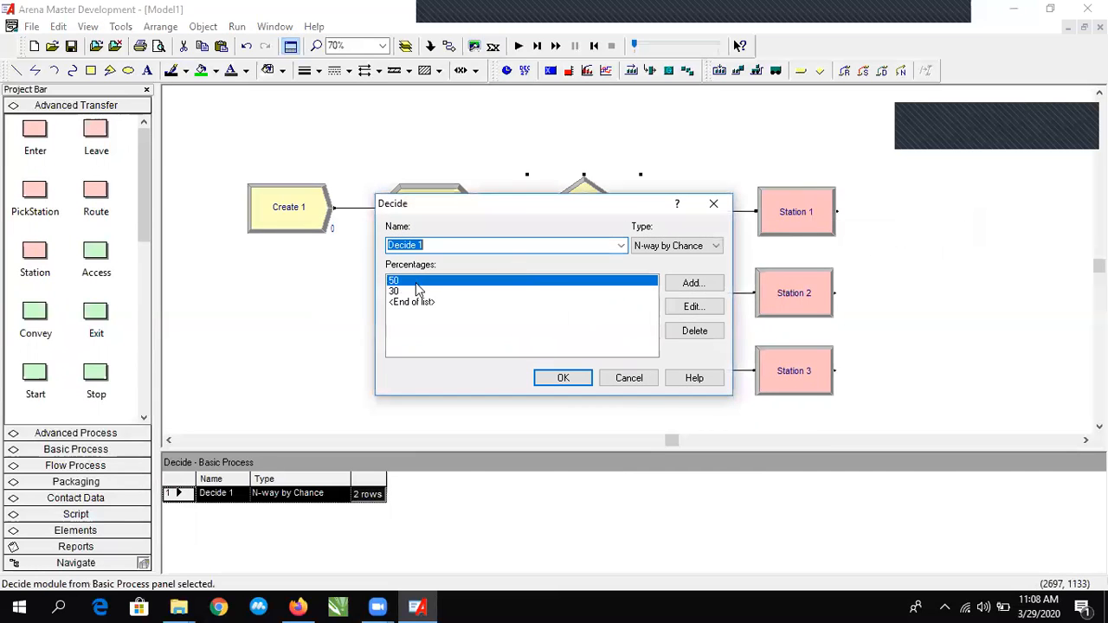
left_click_drag(425, 200, 248, 177)
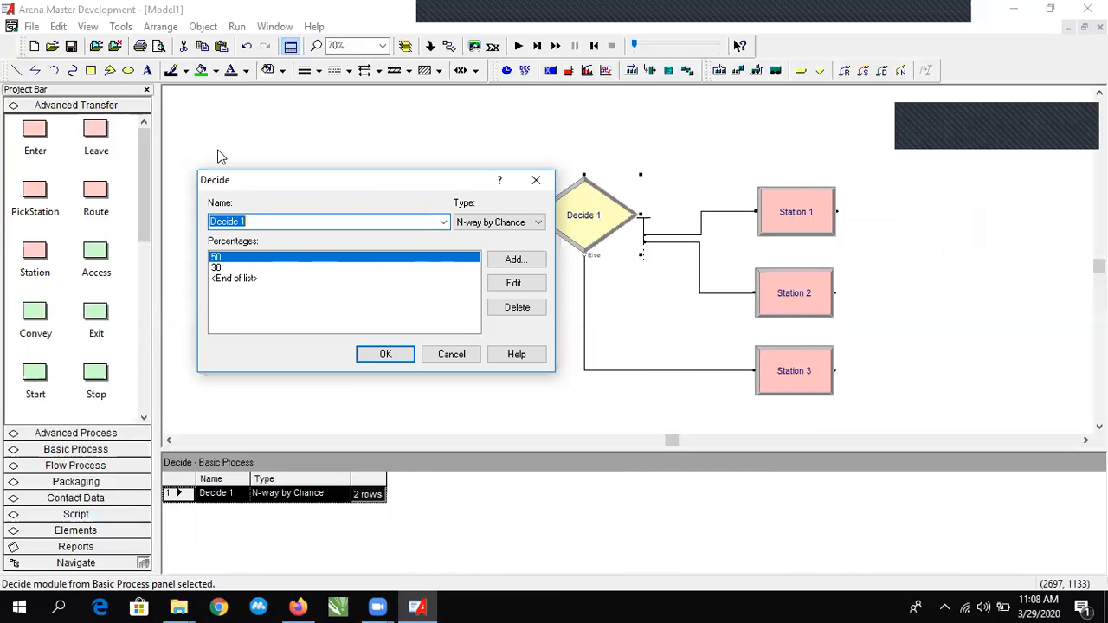
left_click(282, 310)
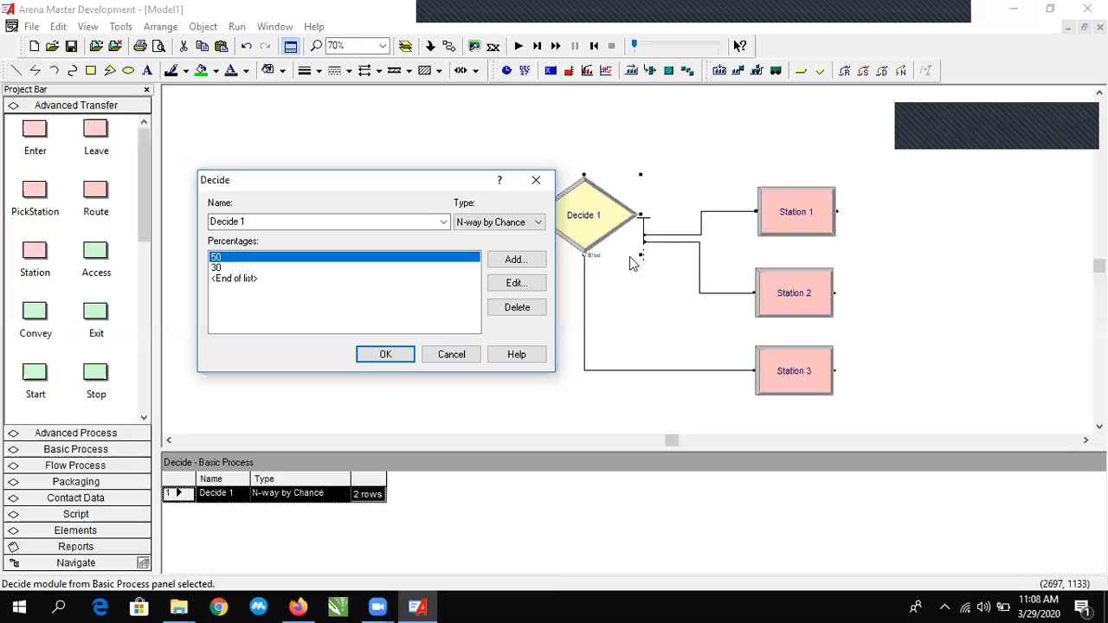
left_click(548, 187)
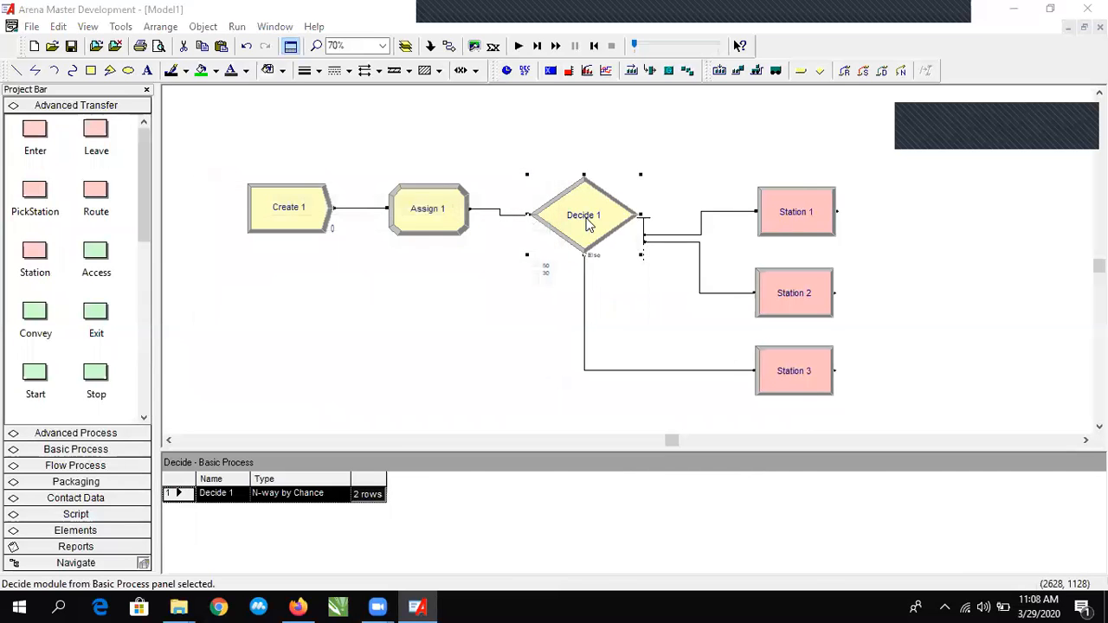
Add two branches of 5 percent each to Decide 1 ahead of the 50 percent entry.
double_click(549, 206)
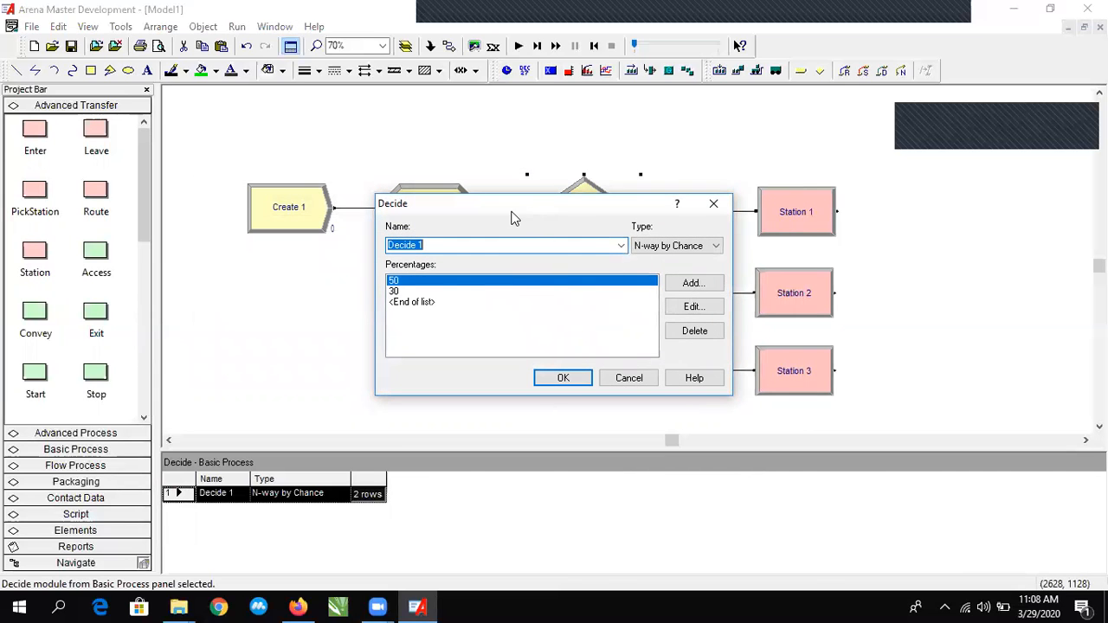
left_click_drag(506, 204, 387, 150)
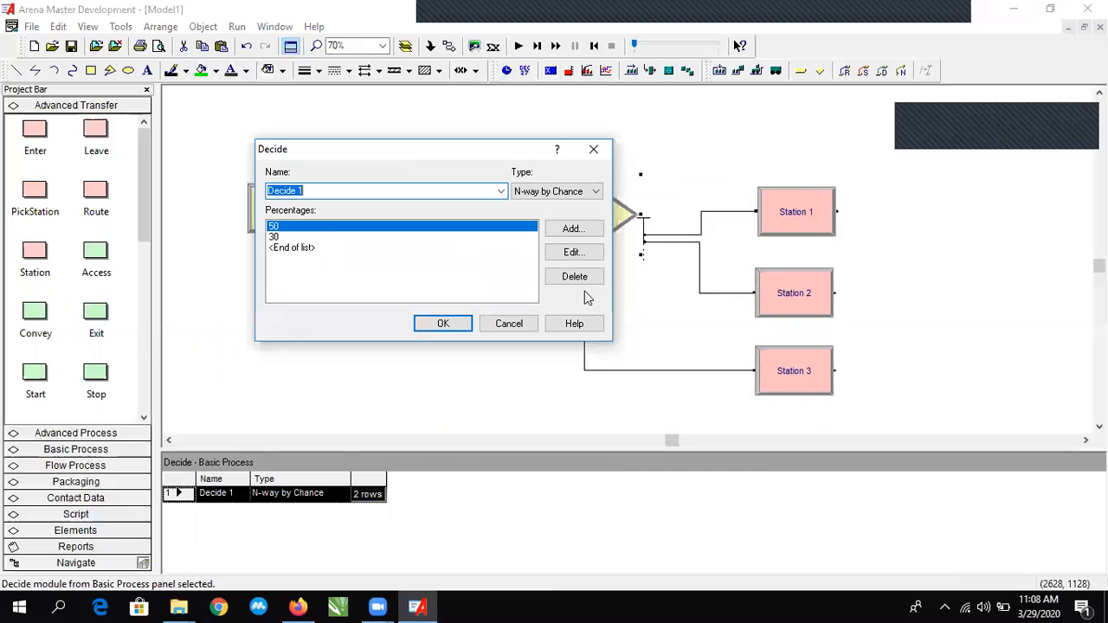
left_click(573, 229)
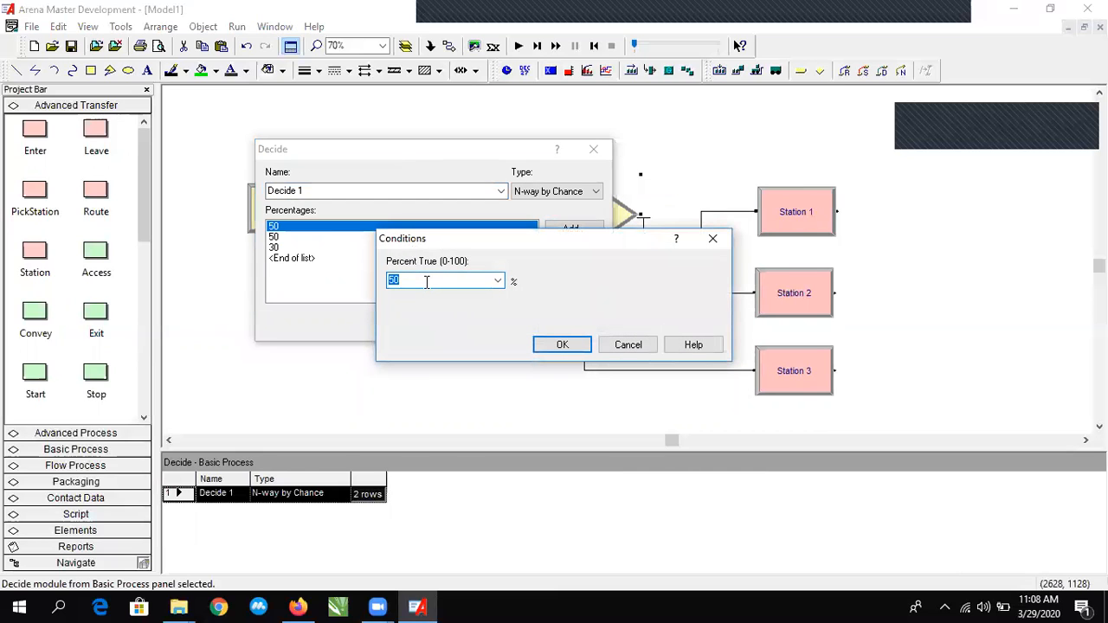
type("5")
key("Return")
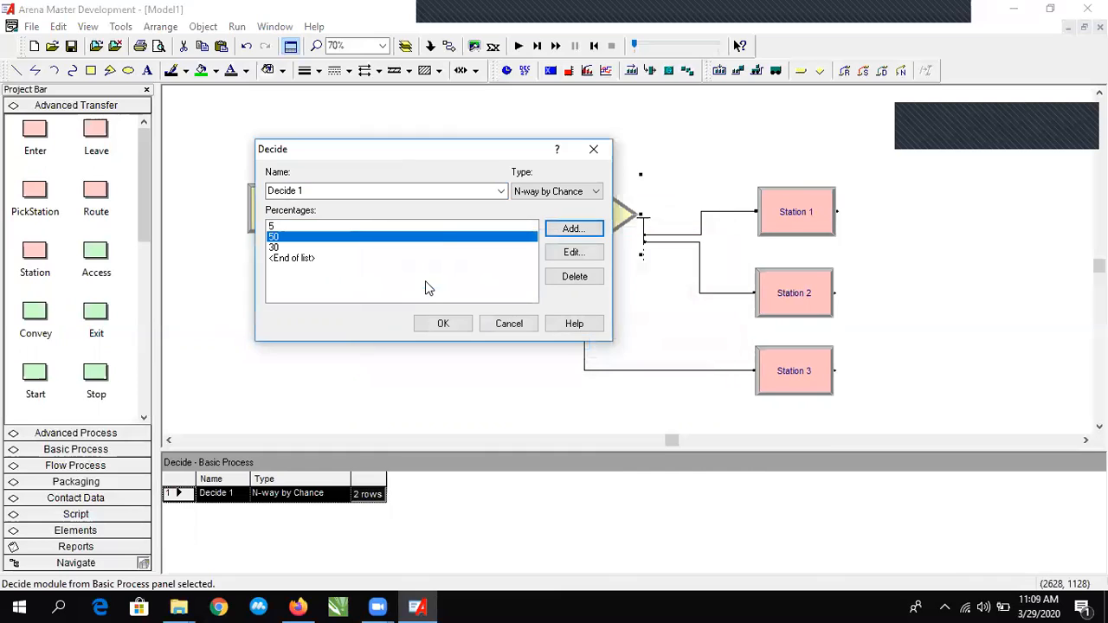
left_click(573, 230)
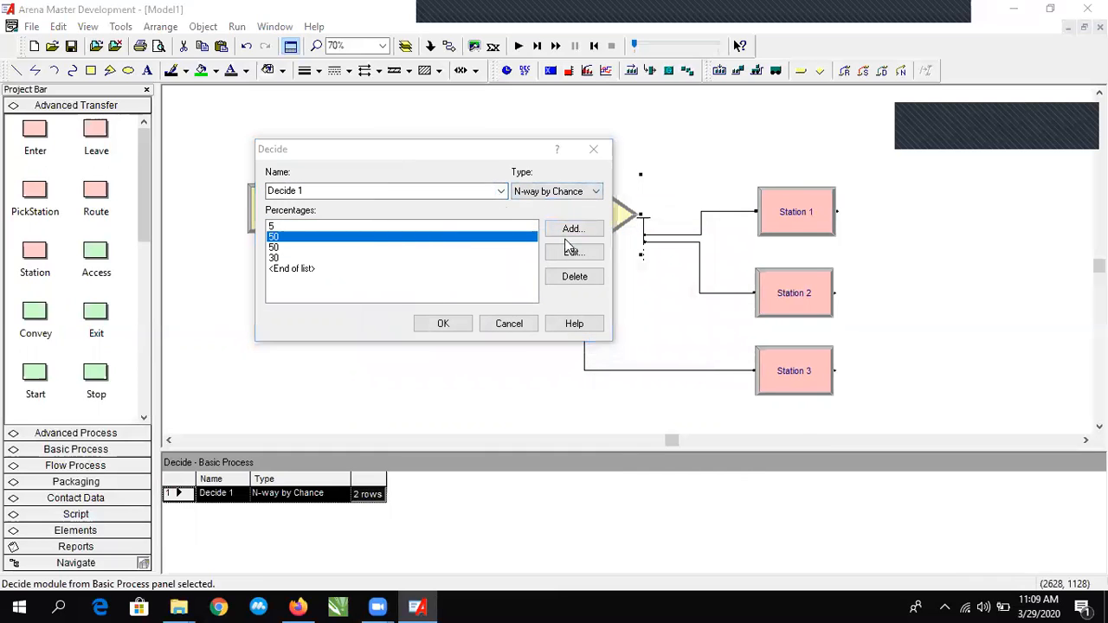
type("5")
key("Return")
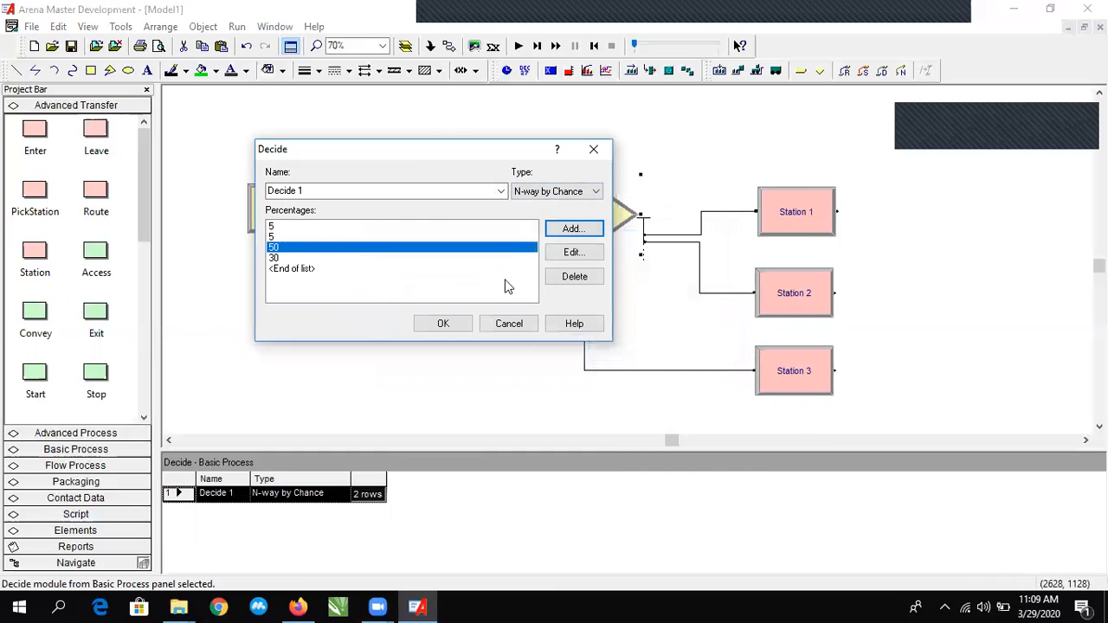
left_click(455, 328)
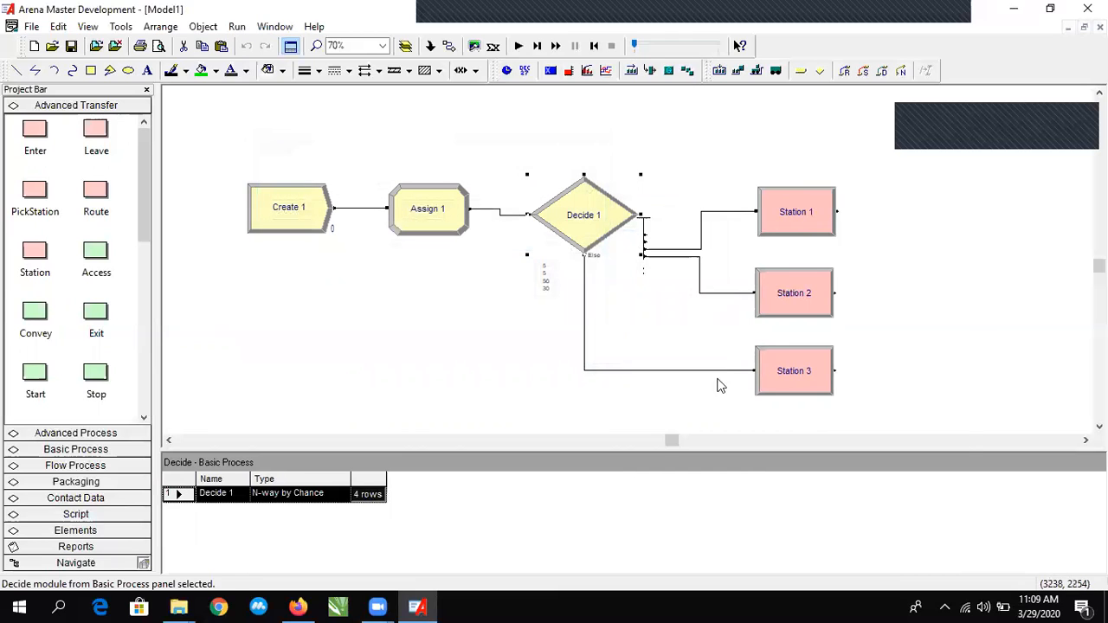
Move Station 3 further down the canvas and delete its connection from the Else exit of Decide 1.
left_click(809, 416)
scroll(811, 423, "down", 3)
left_click(818, 340)
left_click(797, 260)
left_click_drag(797, 259, 796, 330)
left_click(684, 312)
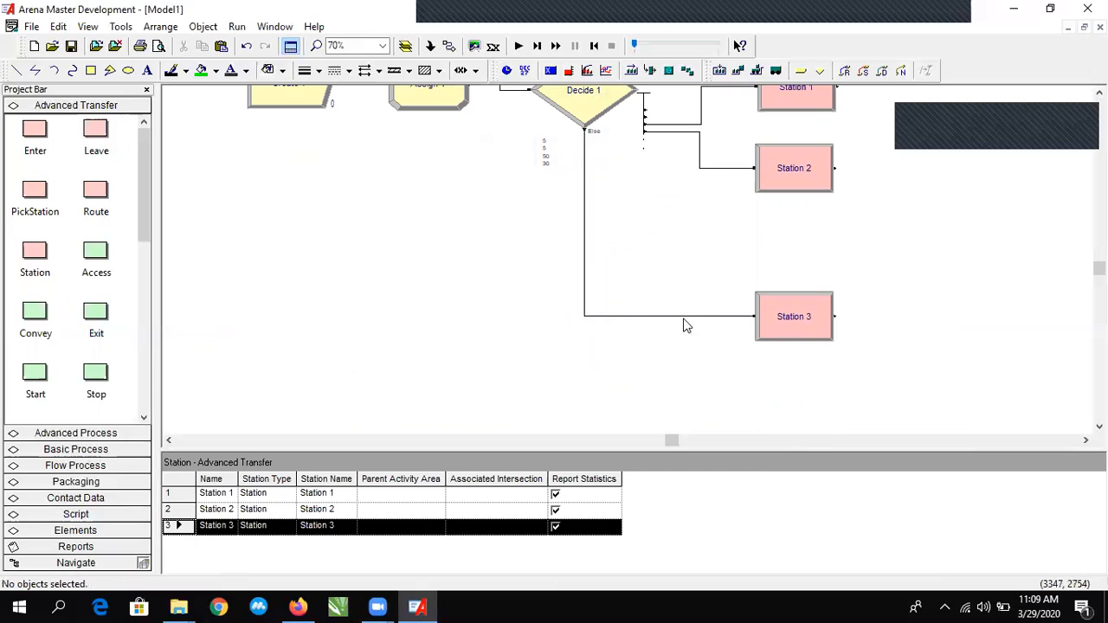
left_click(684, 317)
key("Delete")
Shift Station 1 and Station 2 slightly upward to make room beneath them.
scroll(686, 279, "up", 3)
left_click_drag(797, 305, 794, 279)
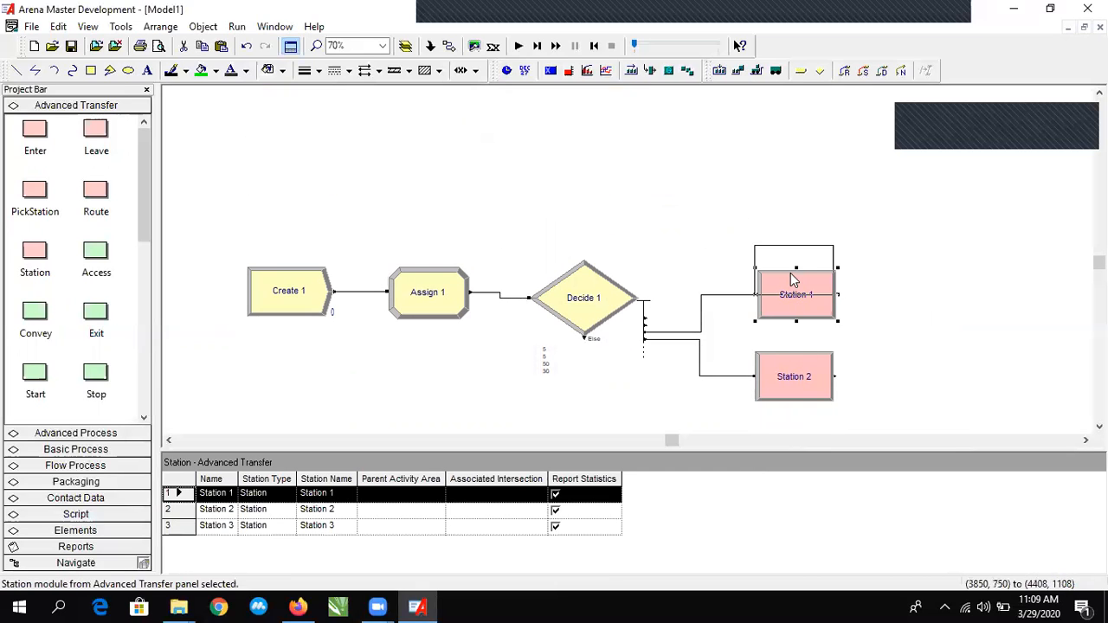
left_click(798, 373)
left_click_drag(798, 372, 798, 348)
scroll(547, 266, "down", 3)
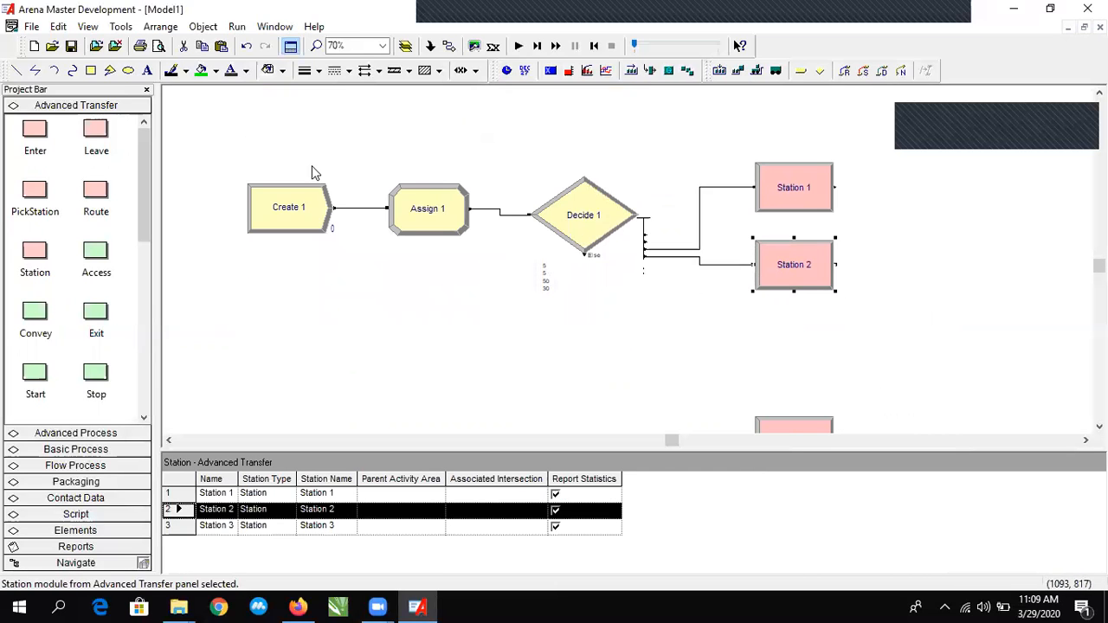
Add a fourth Station module without its automatic connection, and stack Station 3 and Station 4 beneath Station 2.
left_click(34, 251)
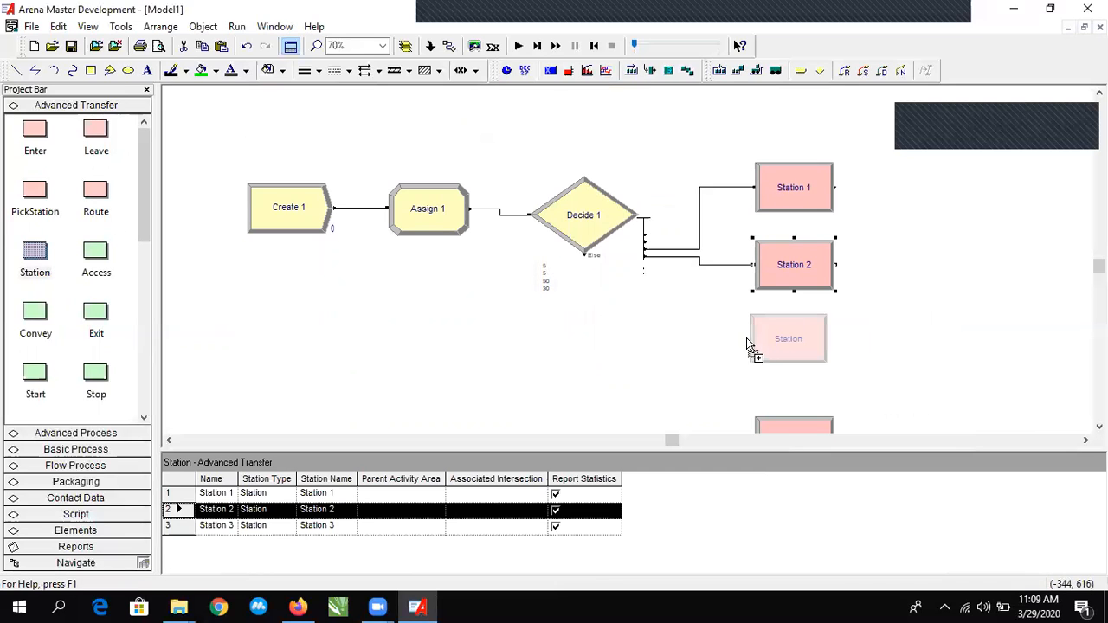
left_click(832, 362)
scroll(857, 285, "down", 3)
left_click(849, 217)
key("Delete")
left_click_drag(804, 356, 818, 229)
left_click_drag(952, 317, 785, 310)
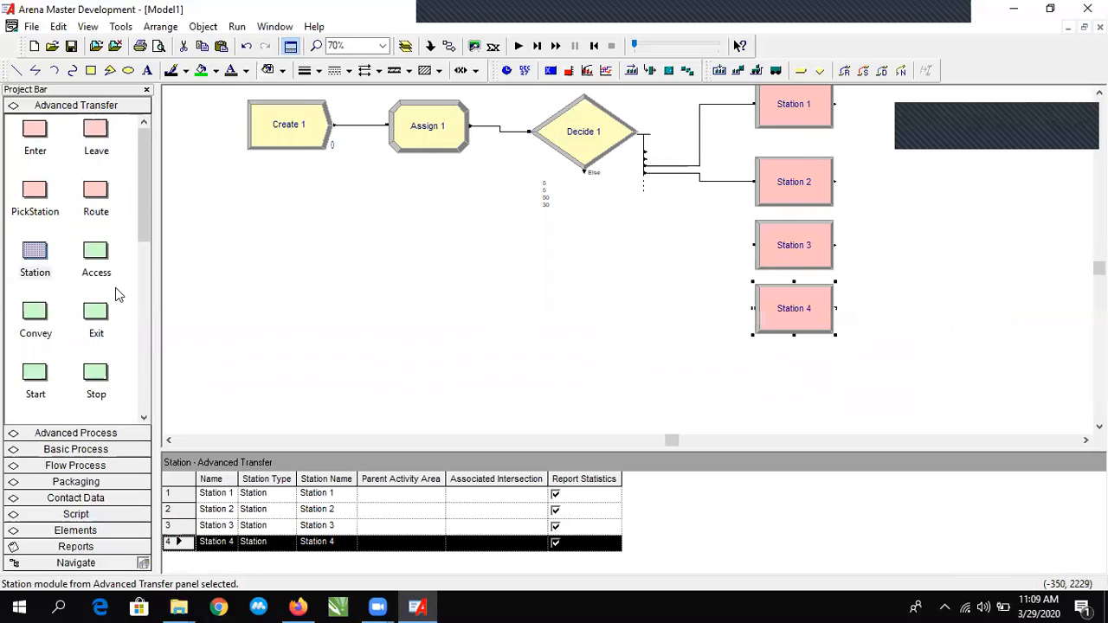
Add a fifth Station module beneath Station 4 and remove the automatic connection between the two.
left_click_drag(717, 324, 795, 389)
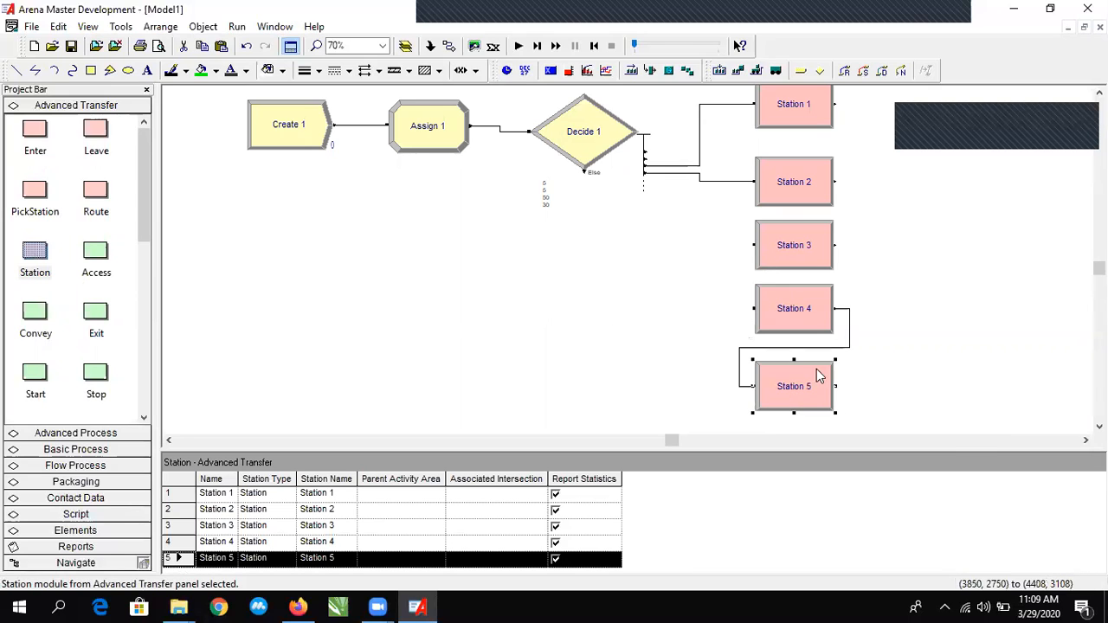
left_click(840, 353)
left_click(876, 247)
Delete the existing connections from Decide 1 to Station 1 and Station 2.
scroll(823, 242, "up", 2)
left_click(702, 293)
key("Delete")
left_click(700, 301)
key("Delete")
Connect the first branch exit of Decide 1 to Station 1 and the second to Station 2.
scroll(643, 216, "down", 1)
left_click(449, 46)
left_click(644, 233)
left_click(755, 187)
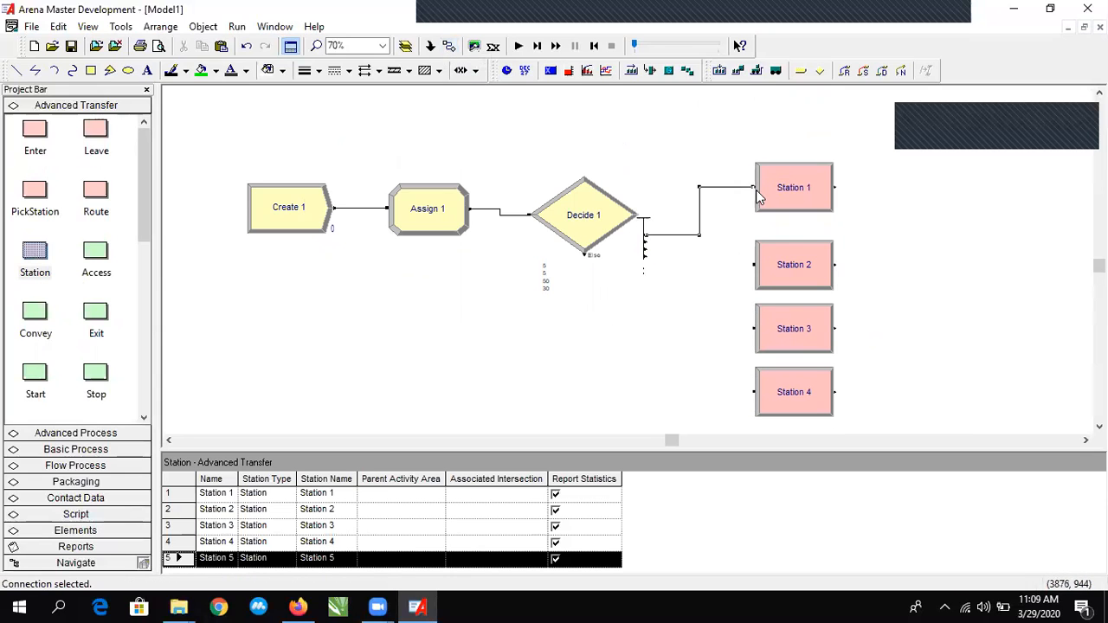
left_click(450, 46)
left_click(644, 240)
left_click(751, 263)
Connect the third branch exit of Decide 1 to Station 3 and the fourth to Station 4.
left_click(449, 46)
left_click(644, 249)
left_click(753, 328)
left_click(449, 46)
left_click(644, 253)
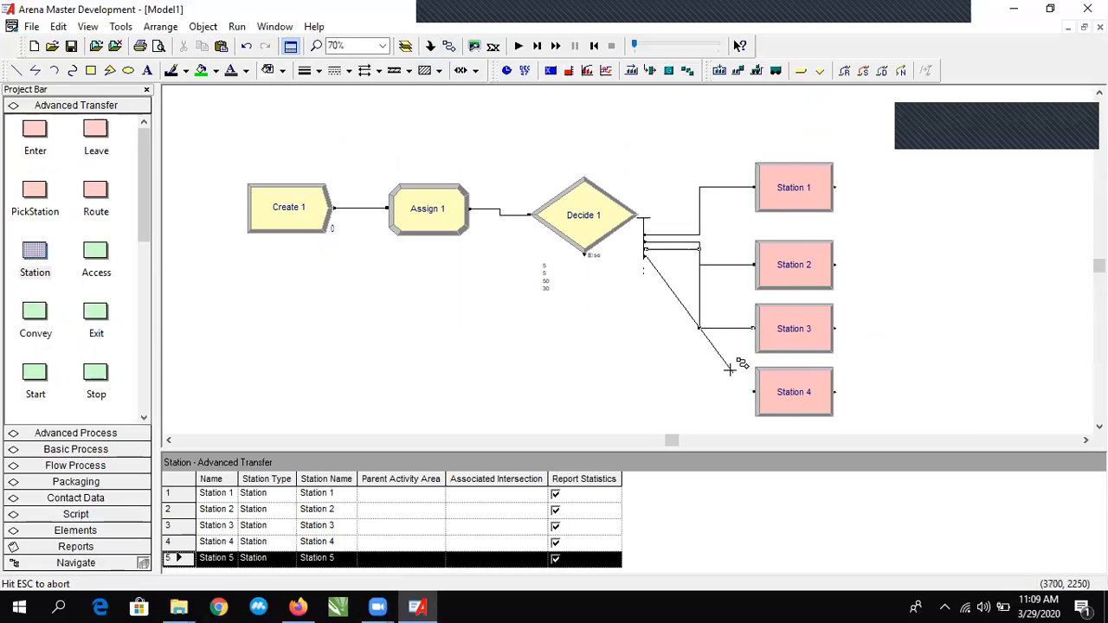
scroll(736, 366, "down", 2)
left_click(751, 311)
Connect the Else exit of Decide 1 to Station 5.
left_click(449, 46)
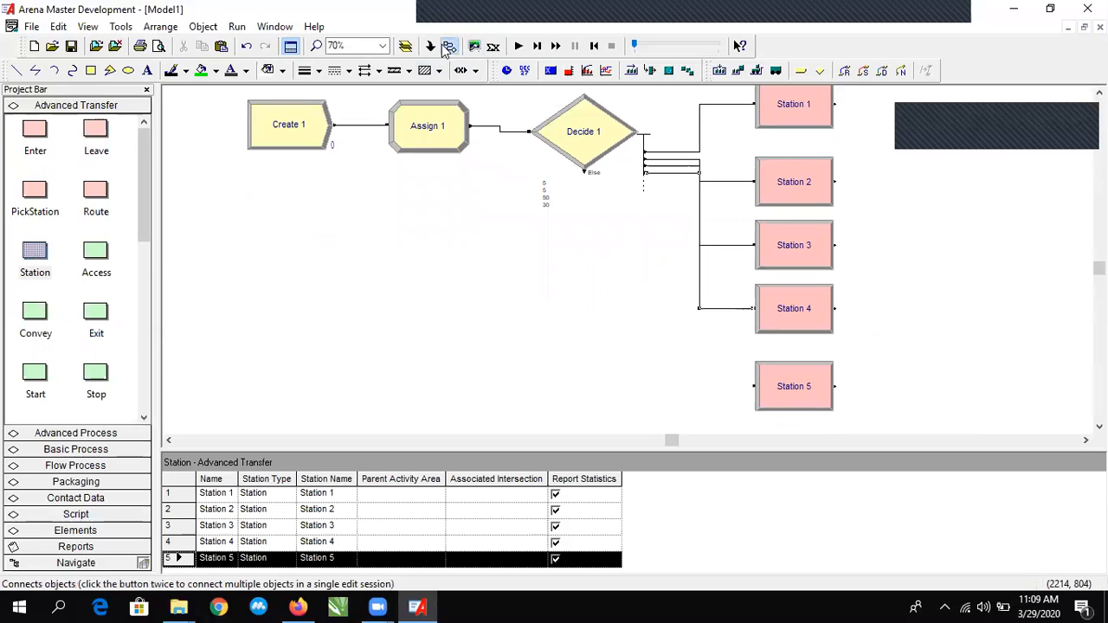
left_click(448, 46)
left_click(583, 172)
left_click(754, 387)
left_click(450, 47)
left_click(514, 272)
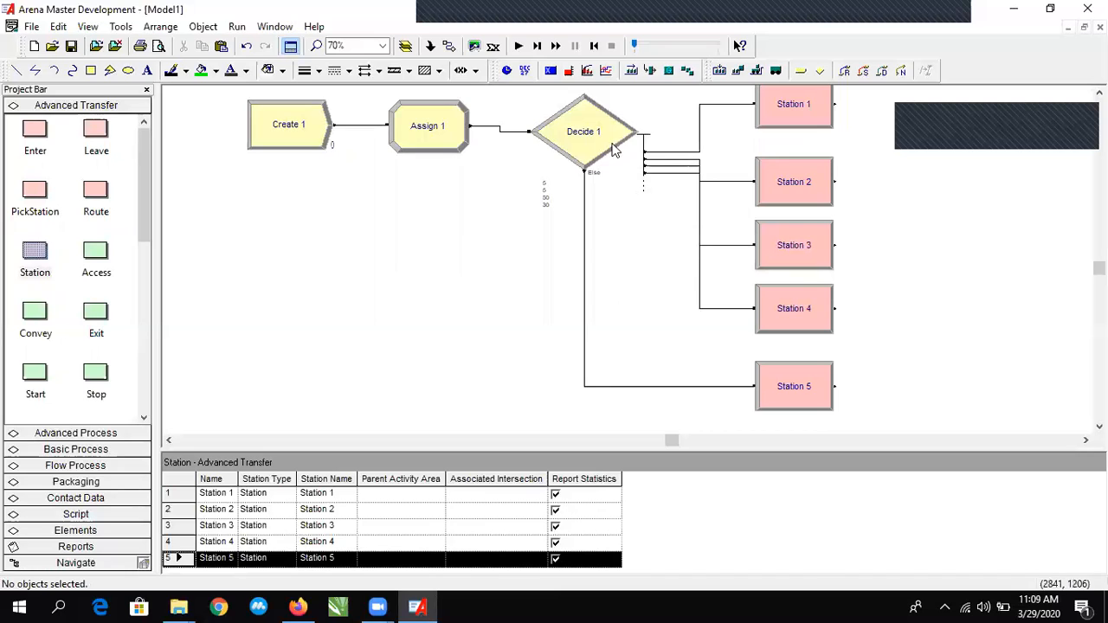
Review Decide 1's percentage list and its branch connections to the five stations.
scroll(613, 150, "up", 2)
double_click(611, 213)
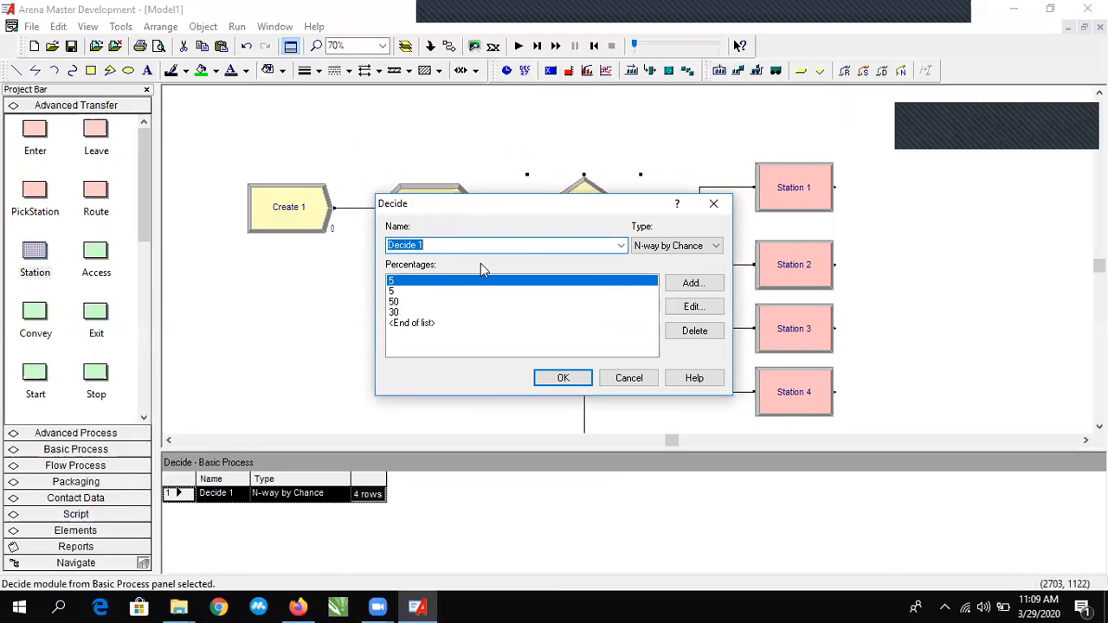
left_click(713, 204)
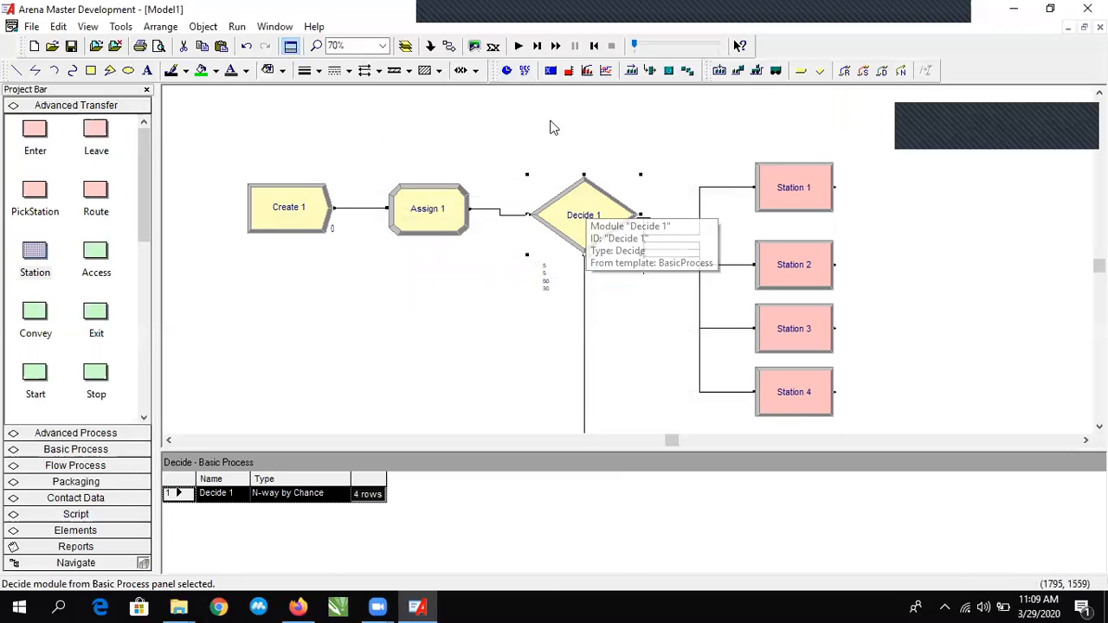
left_click(589, 98)
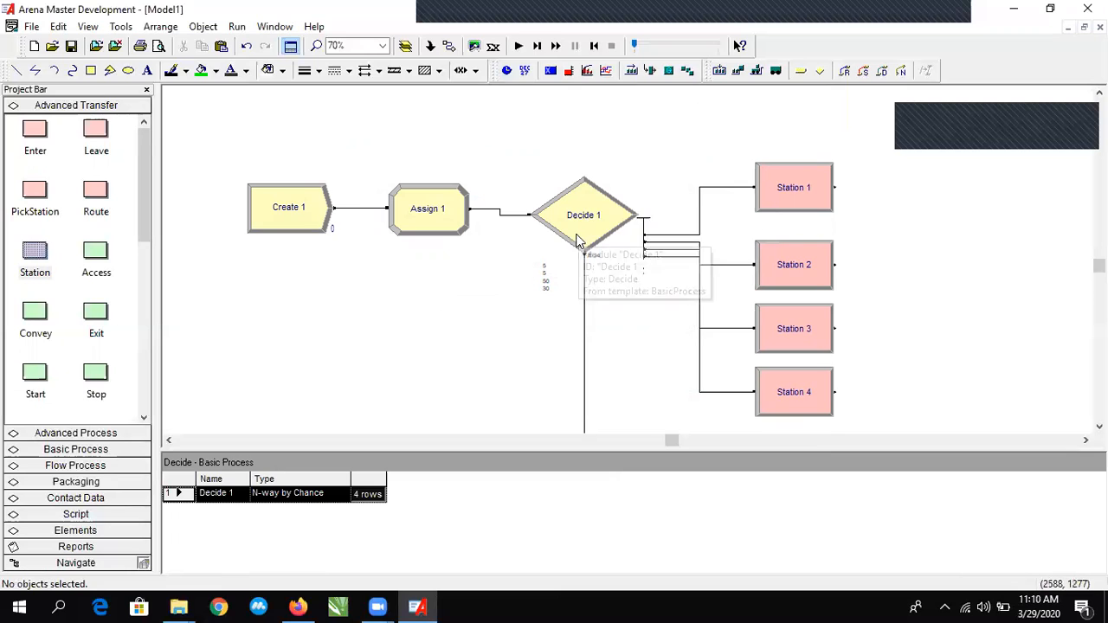
scroll(606, 243, "down", 3)
scroll(609, 173, "up", 3)
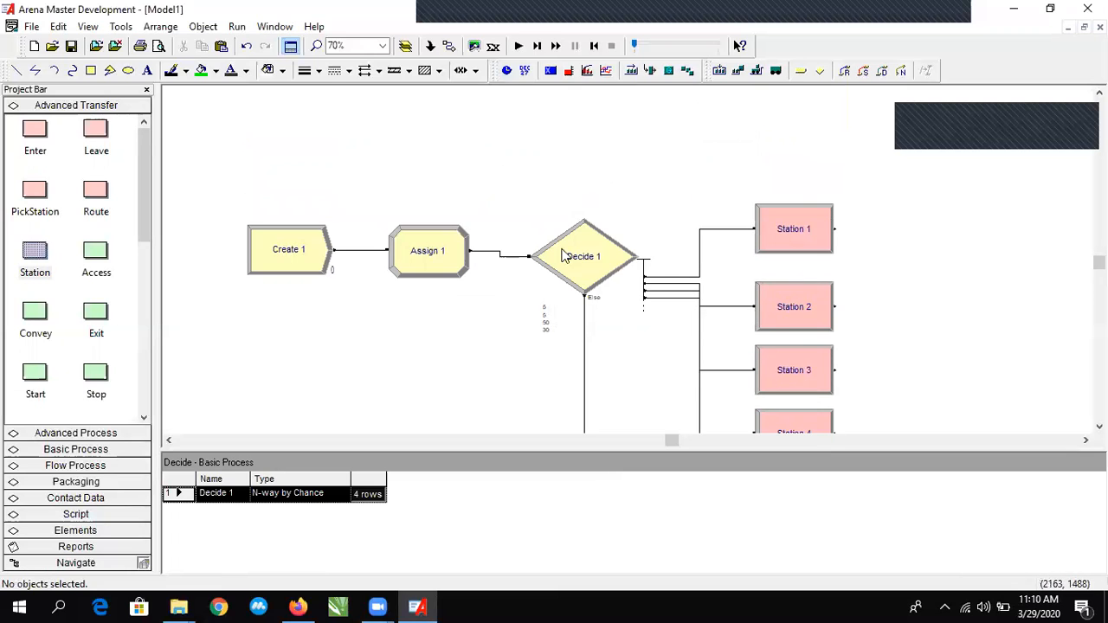
scroll(563, 254, "down", 2)
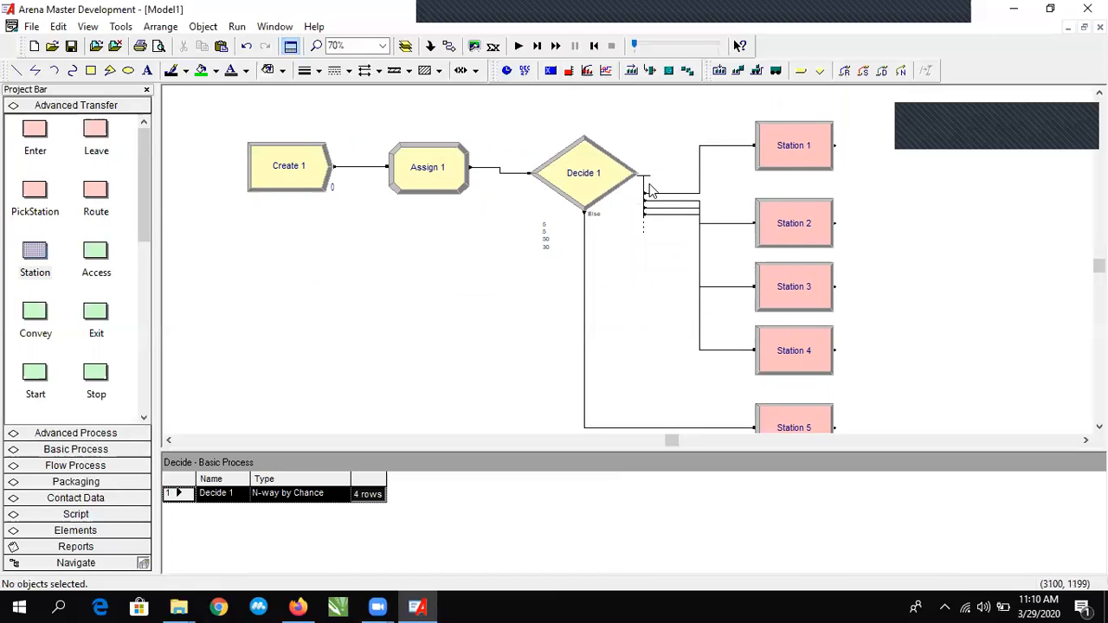
Inspect the settings of Station 1, and reopen those of Decide 1 beside its station connections.
double_click(800, 157)
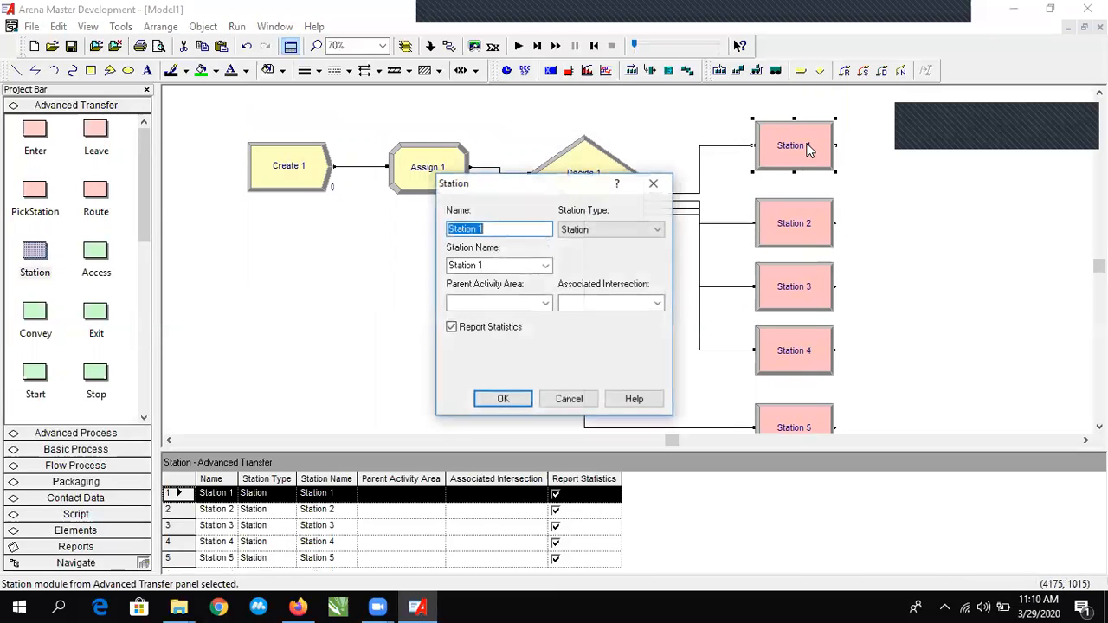
left_click(653, 184)
double_click(598, 173)
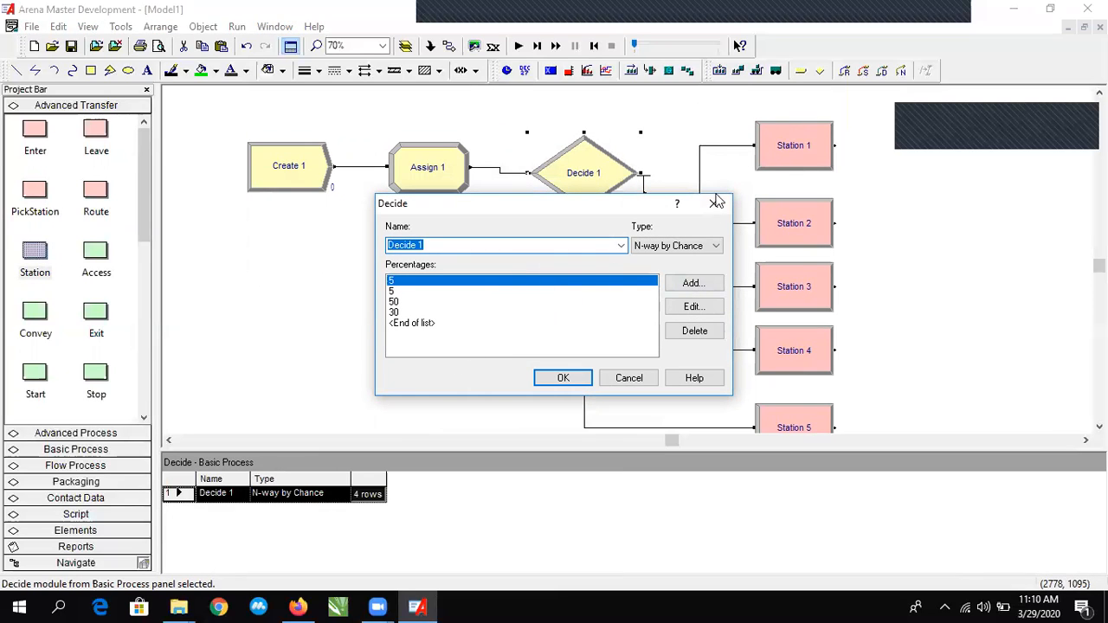
left_click_drag(571, 206, 409, 160)
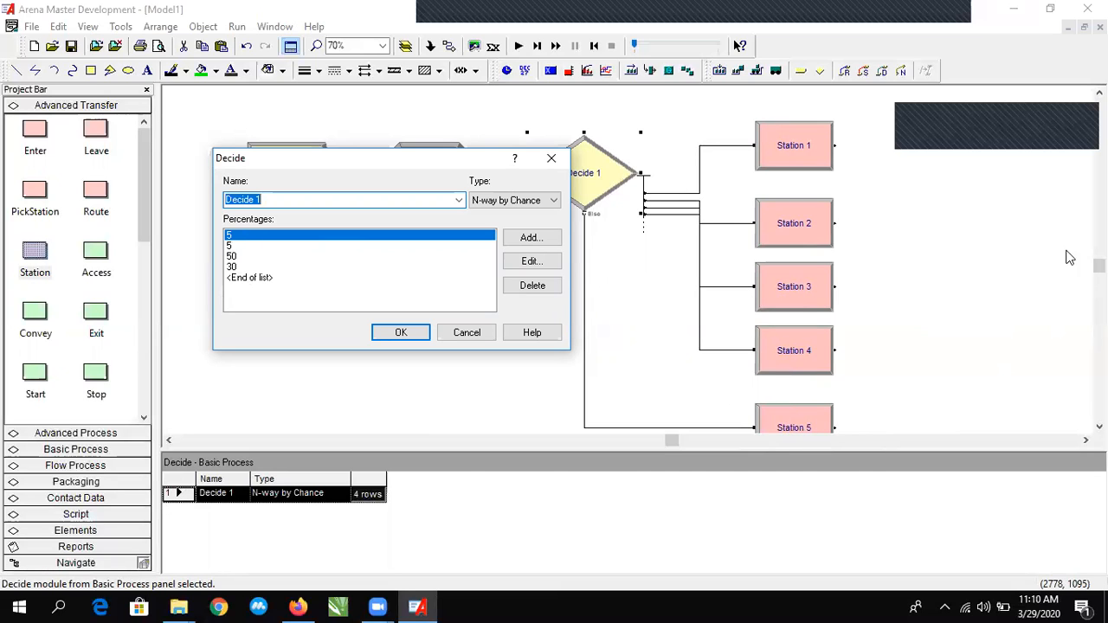
Review Decide 1's percentage list against the connected Station 1 and Station 5 modules.
left_click(420, 338)
scroll(774, 358, "down", 1)
left_click(779, 346)
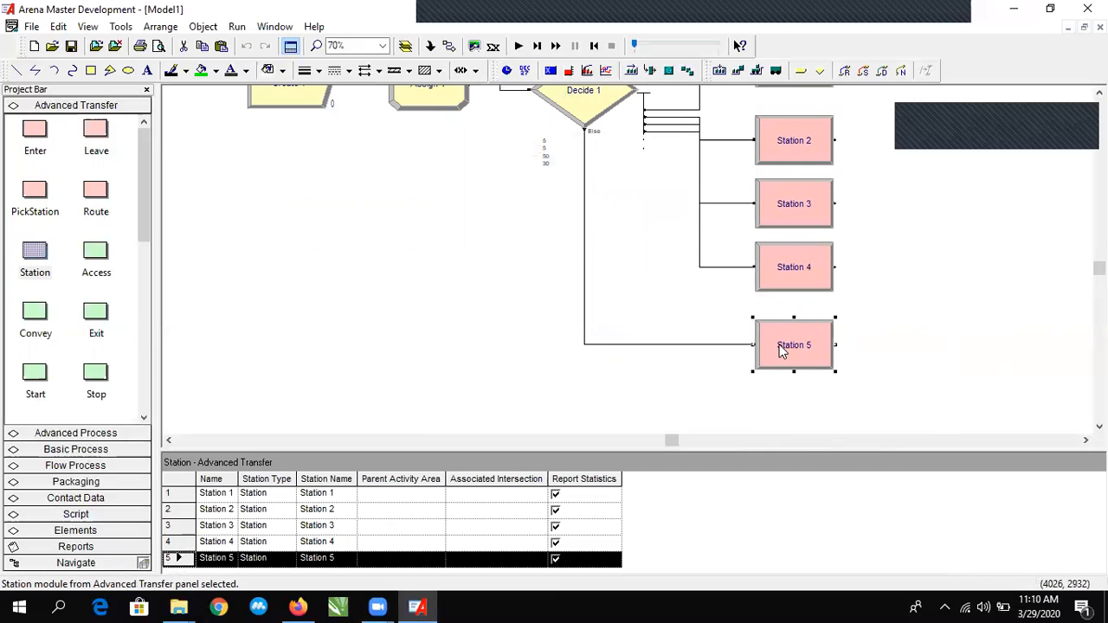
scroll(770, 355, "up", 3)
left_click(792, 317)
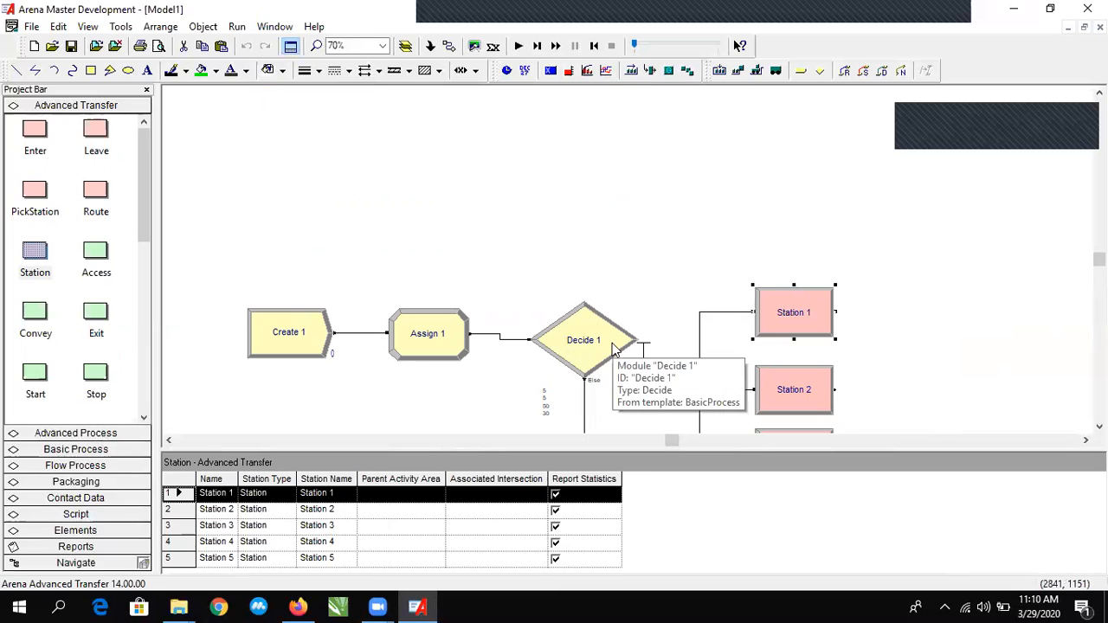
double_click(613, 348)
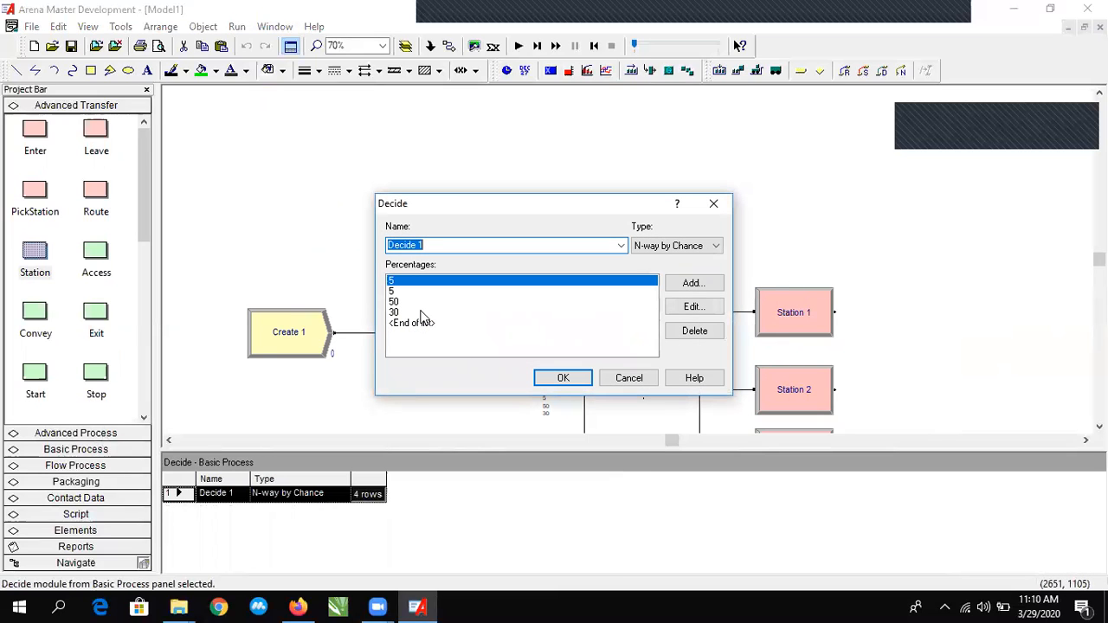
left_click(715, 205)
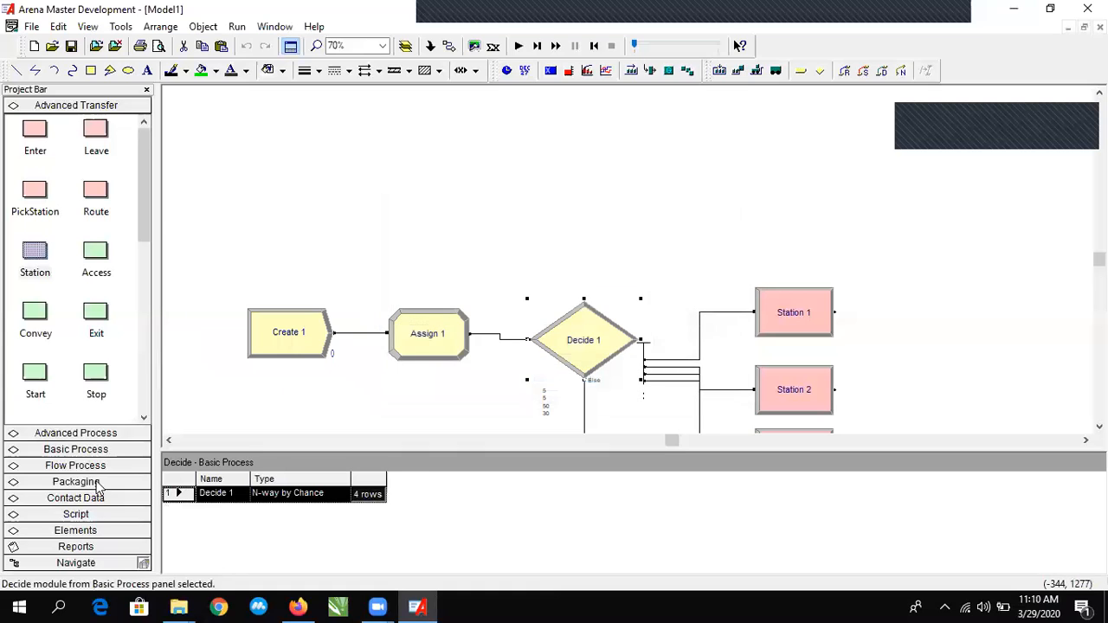
scroll(73, 253, "down", 3)
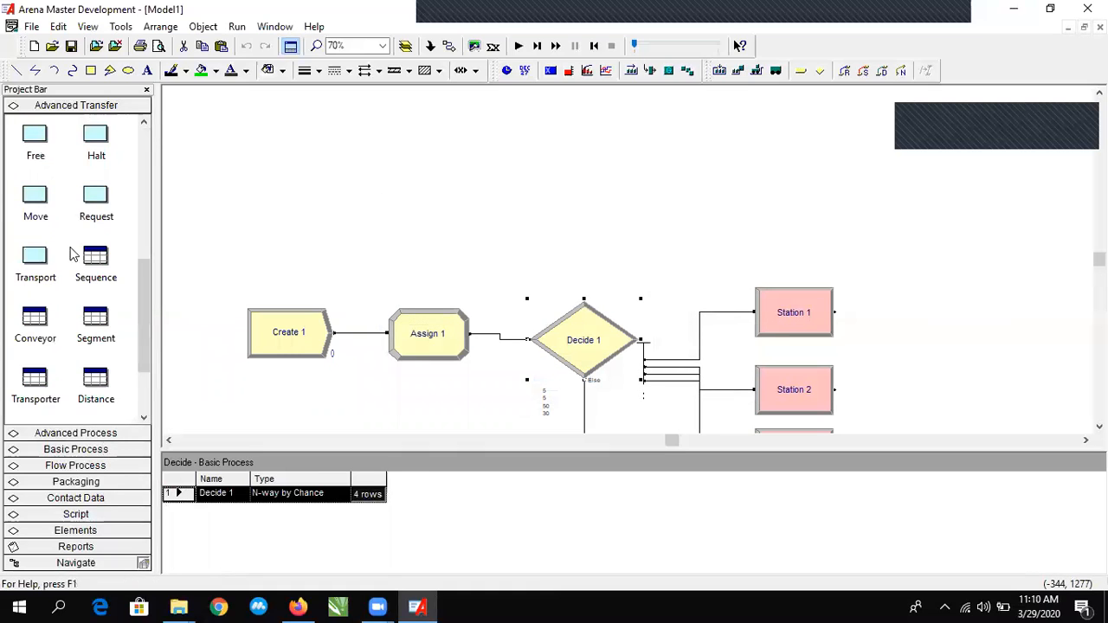
scroll(73, 259, "up", 2)
left_click(62, 436)
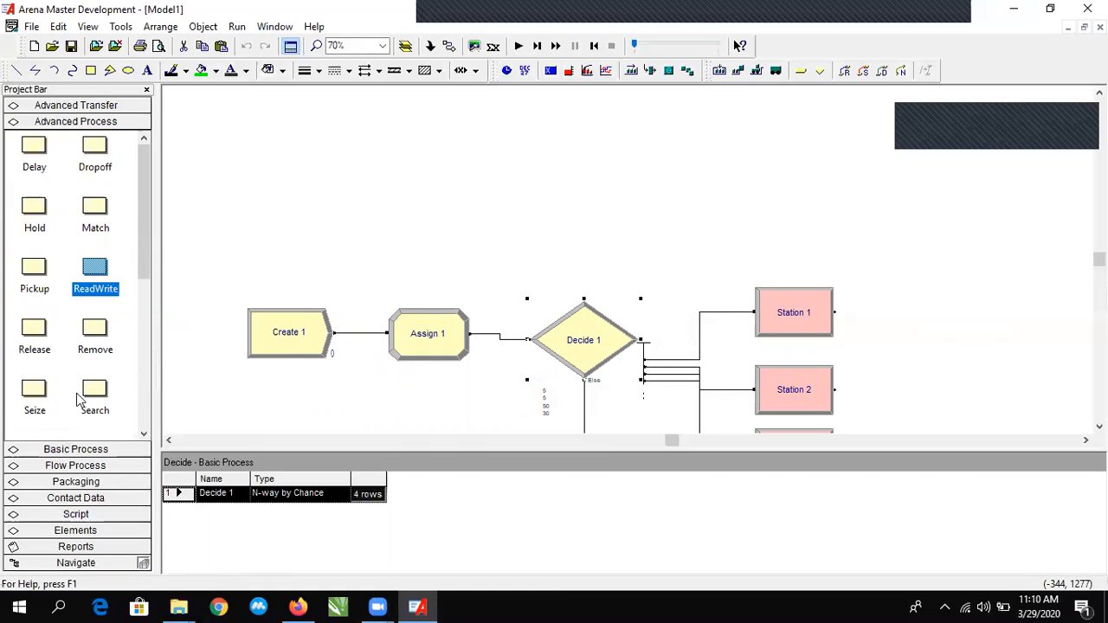
scroll(554, 208, "down", 2)
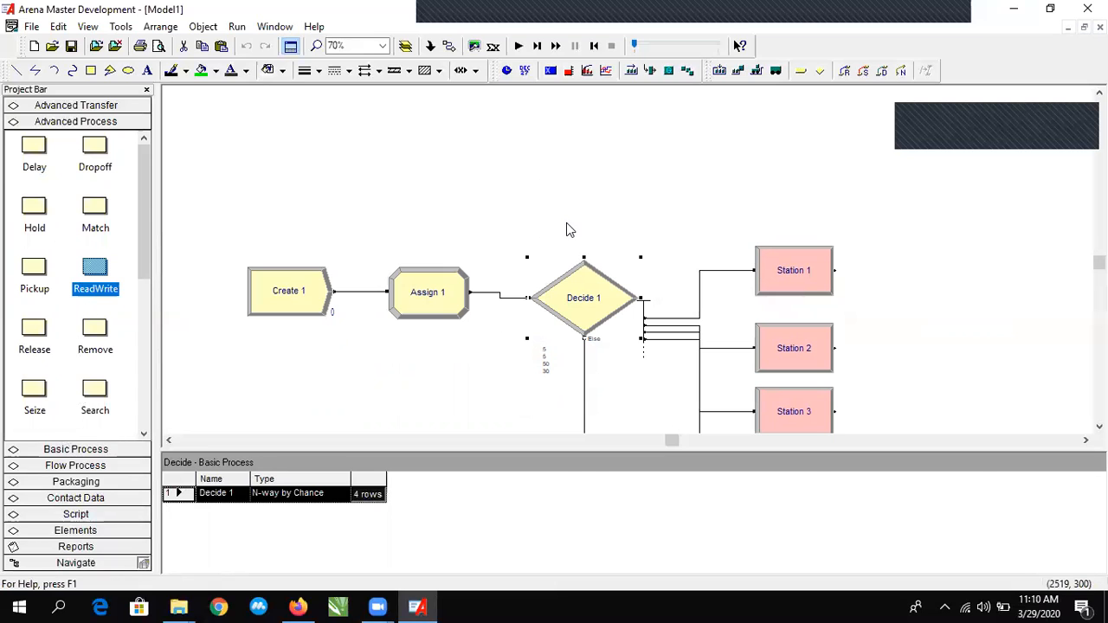
scroll(92, 253, "down", 5)
scroll(93, 264, "up", 5)
scroll(93, 269, "down", 5)
Place a Batch module in the free area beside the column of stations.
left_click(89, 451)
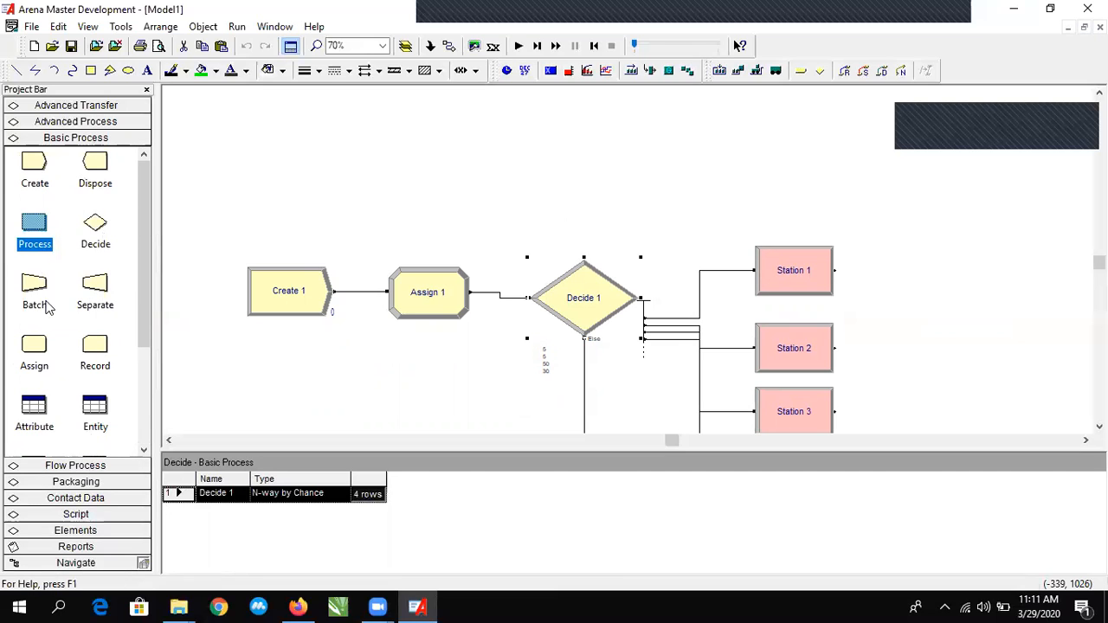
left_click_drag(34, 290, 977, 374)
scroll(978, 374, "down", 1)
left_click_drag(923, 270, 956, 317)
scroll(953, 330, "down", 1)
scroll(1004, 292, "up", 1)
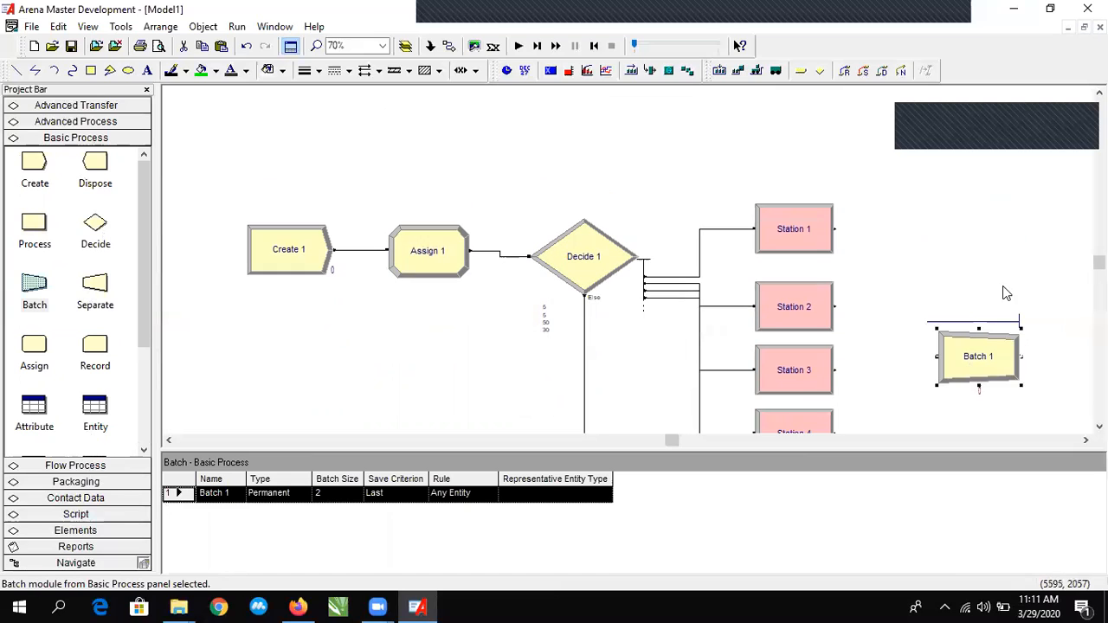
left_click_drag(997, 370, 995, 391)
scroll(955, 265, "down", 2)
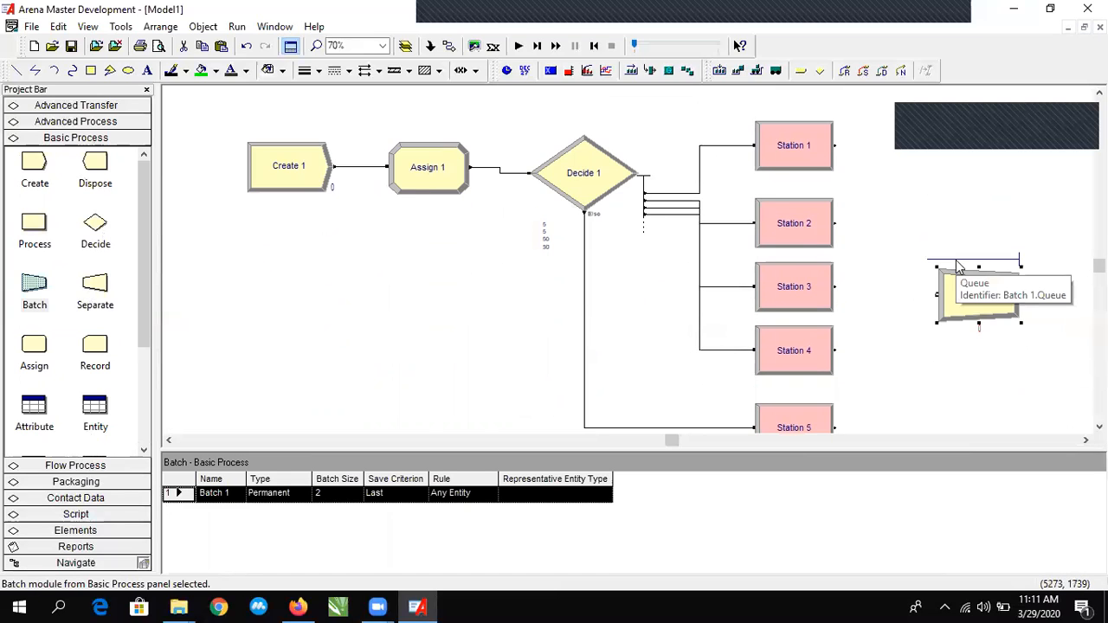
Shift the Batch module slightly and inspect its type, batch size, save criterion and rule settings.
key("minus")
left_click_drag(913, 287, 941, 286)
left_click_drag(941, 287, 941, 279)
double_click(941, 279)
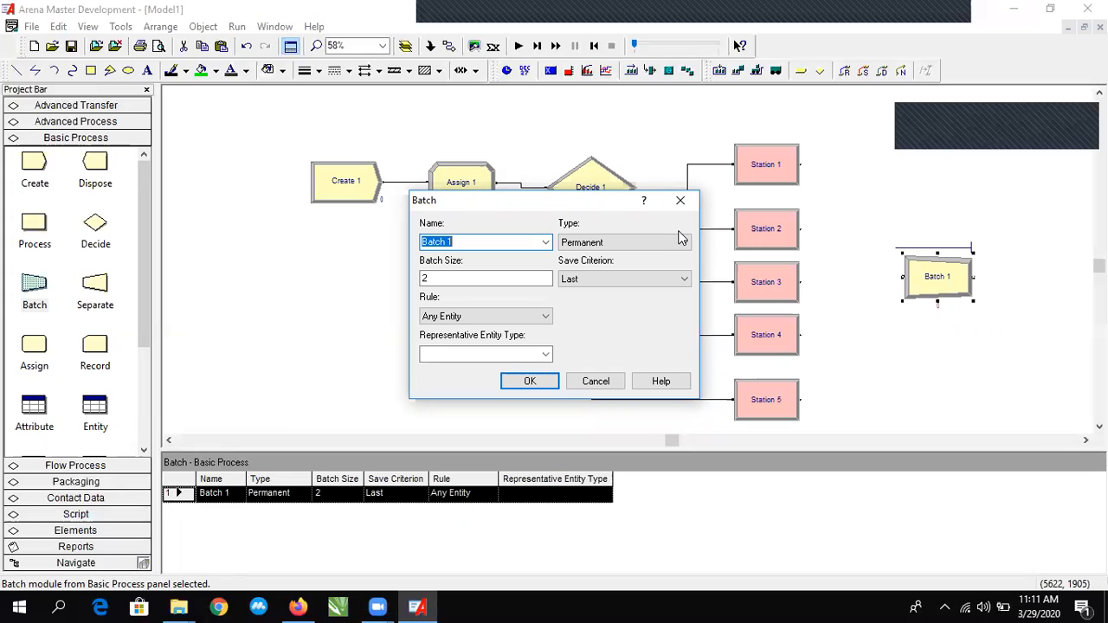
left_click(567, 280)
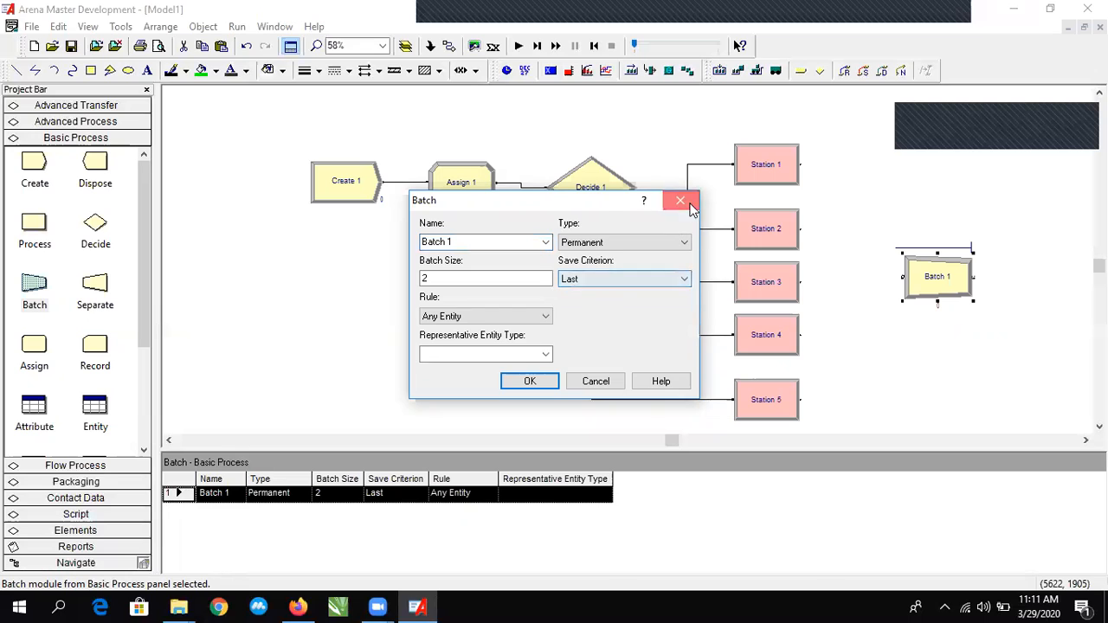
left_click(680, 200)
Delete the Batch module from the model.
left_click(887, 253)
left_click_drag(873, 223, 1025, 375)
key("Delete")
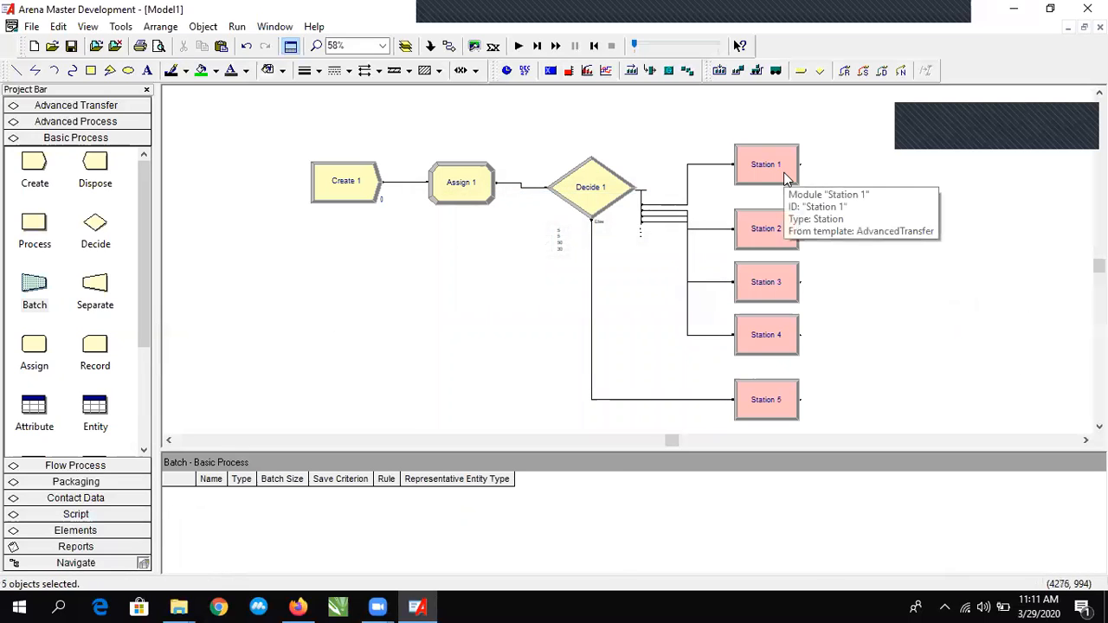
Examine the Route and Station module tables of the Advanced Transfer template and the entries of the placed stations.
scroll(91, 353, "down", 3)
scroll(93, 299, "up", 3)
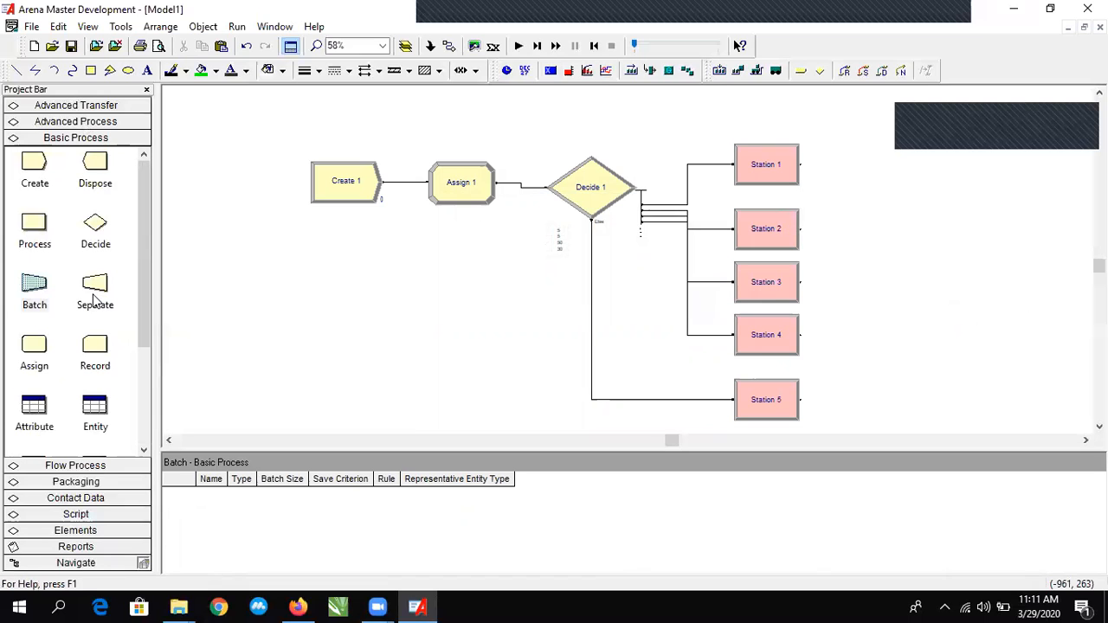
left_click(86, 108)
scroll(54, 251, "up", 2)
left_click(97, 196)
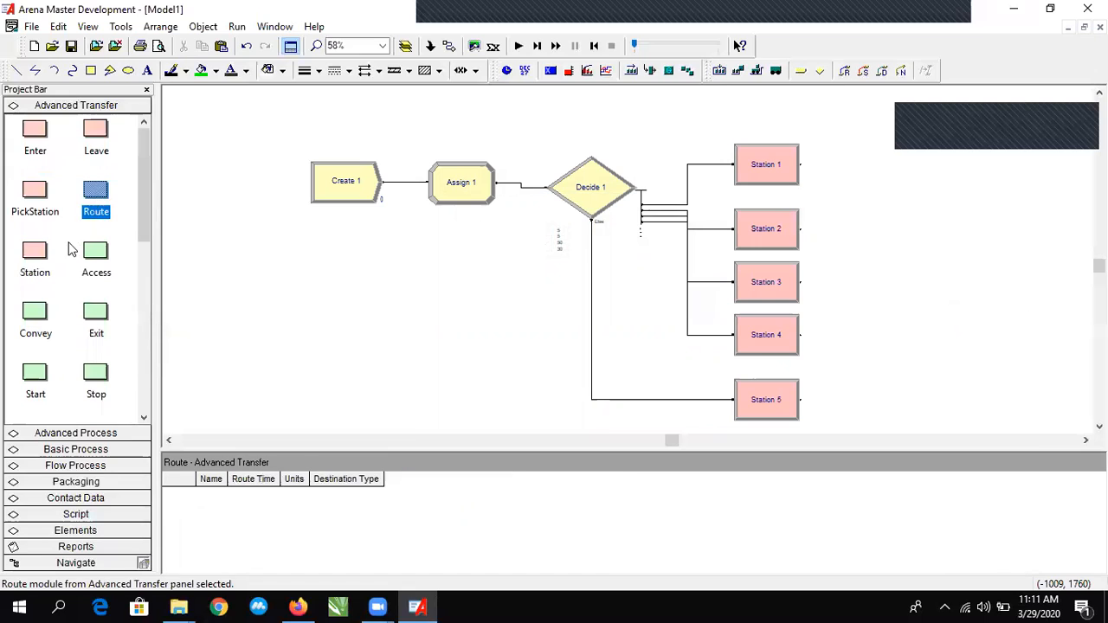
left_click(36, 254)
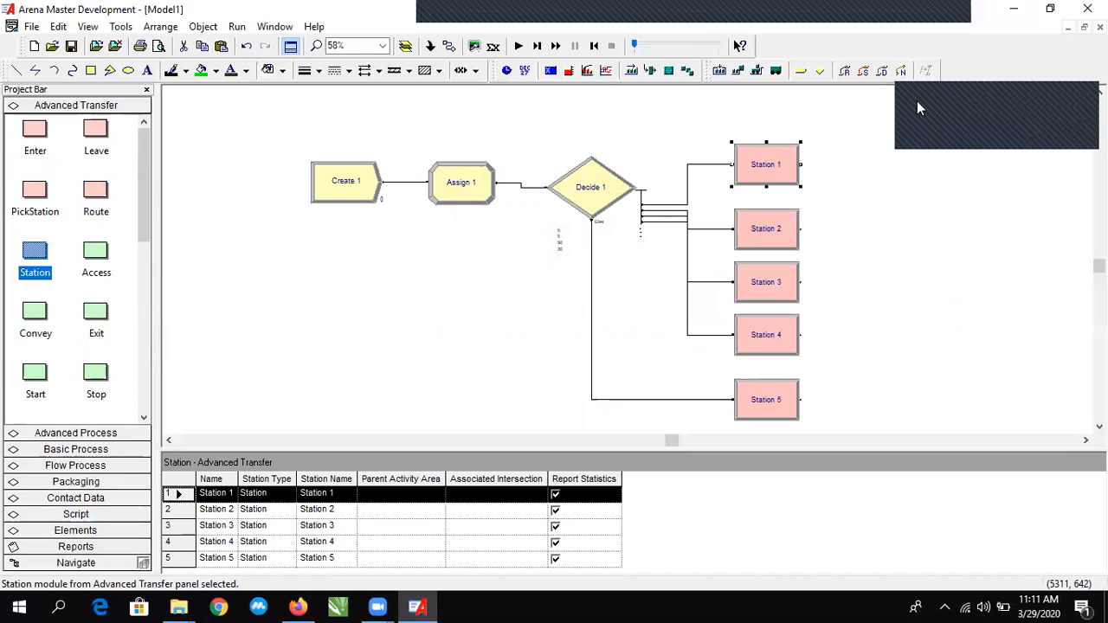
left_click(875, 187)
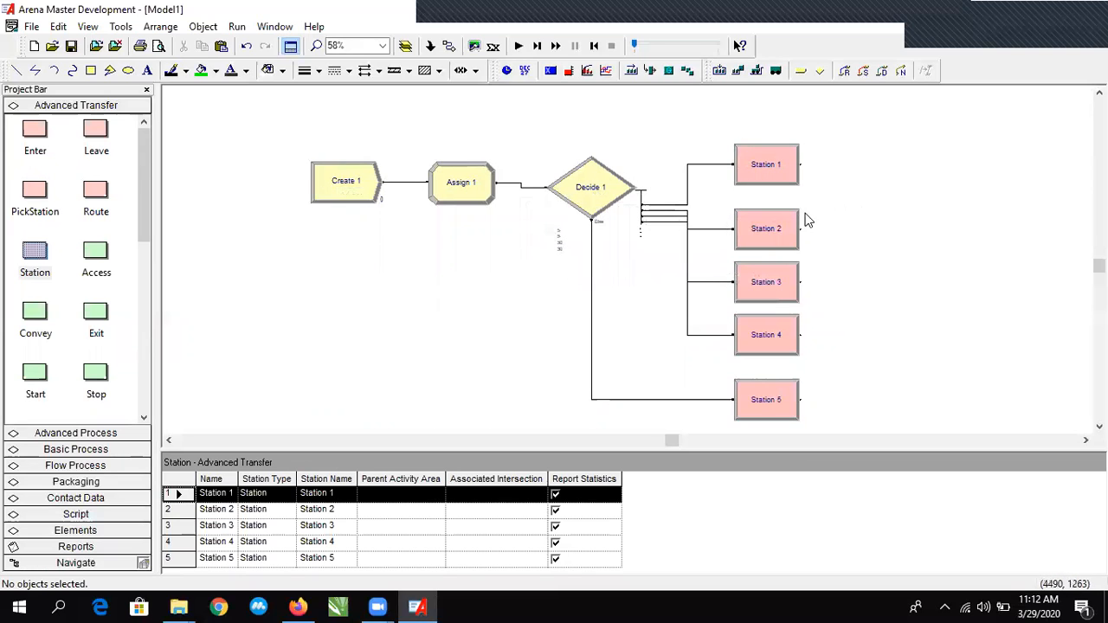
left_click(771, 339)
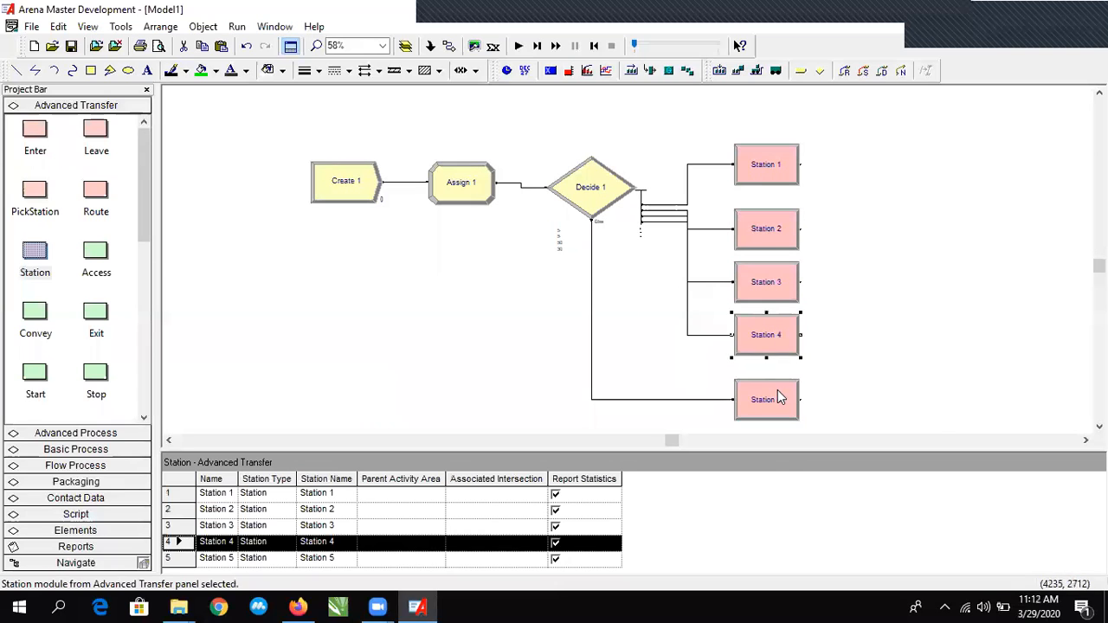
left_click(778, 396)
left_click(824, 179)
left_click_drag(826, 378, 841, 437)
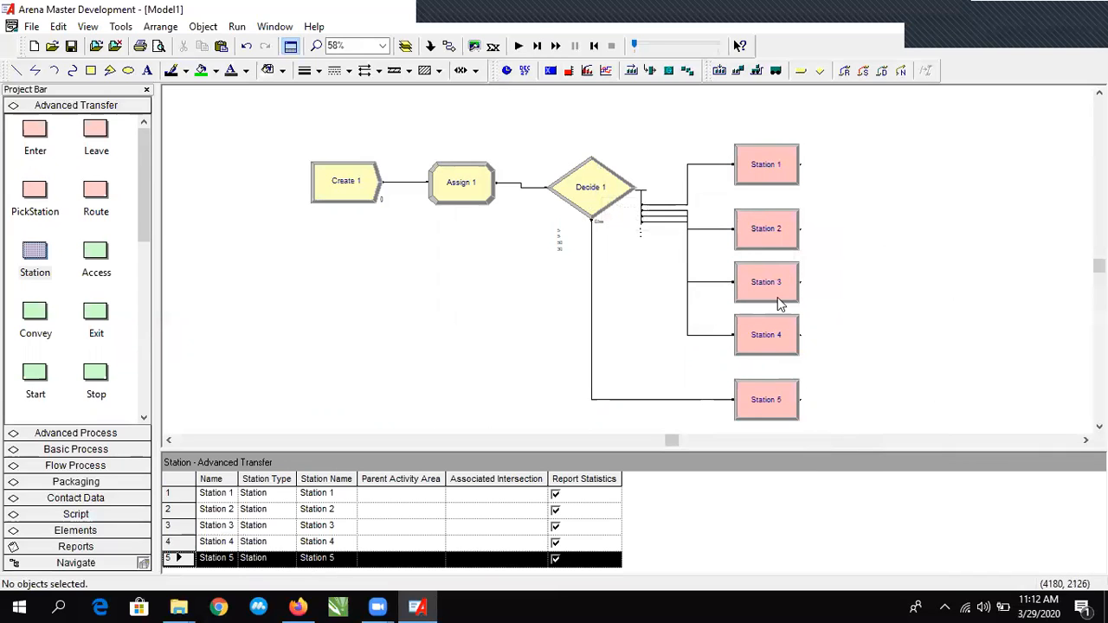
left_click_drag(647, 116, 895, 442)
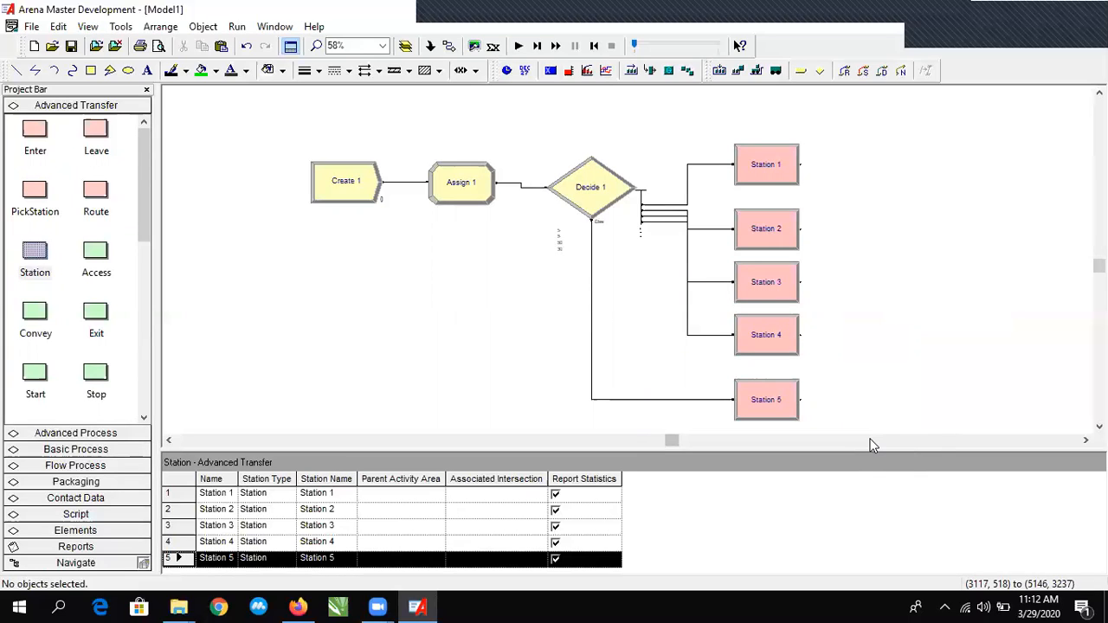
left_click_drag(667, 138, 862, 449)
left_click_drag(639, 109, 894, 440)
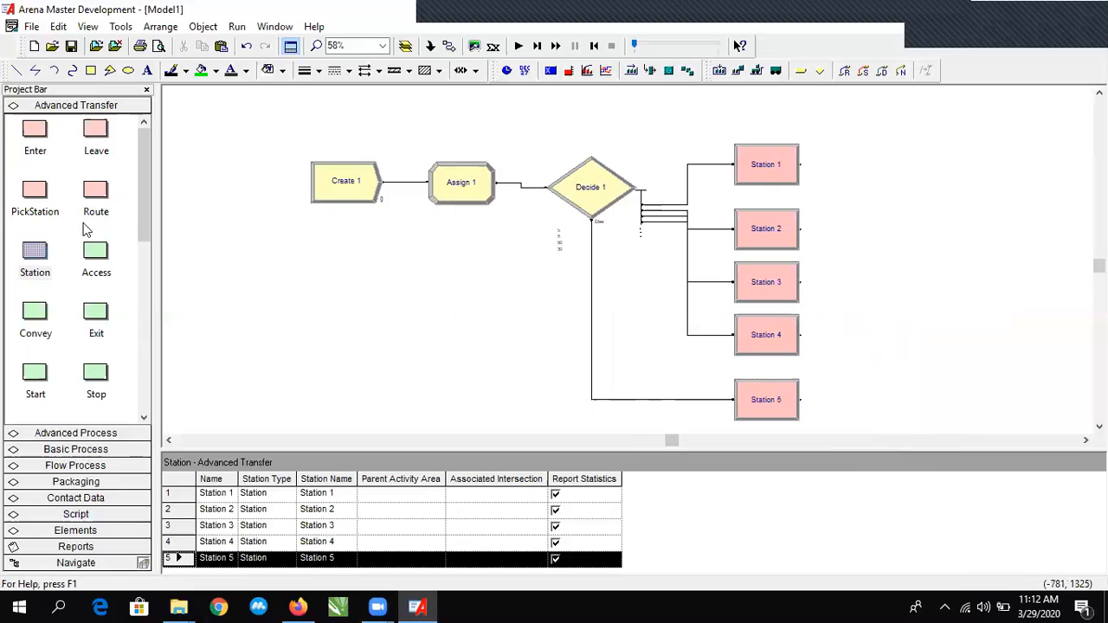
Place a Route module beside Station 1 and align it with that station's row.
left_click(95, 199)
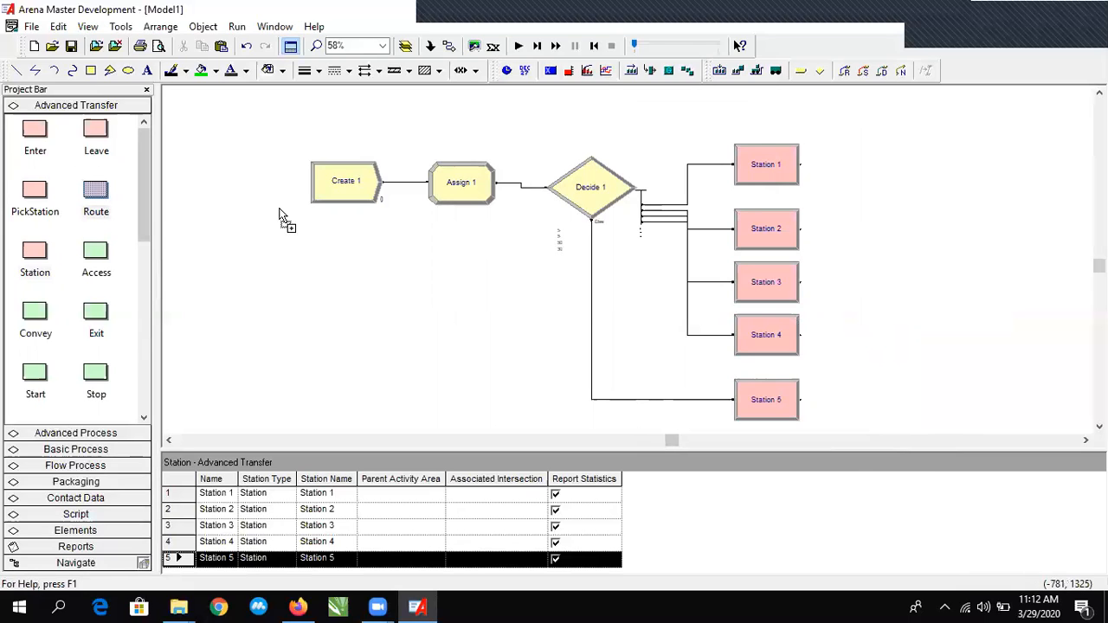
left_click(869, 153)
left_click_drag(891, 164, 872, 150)
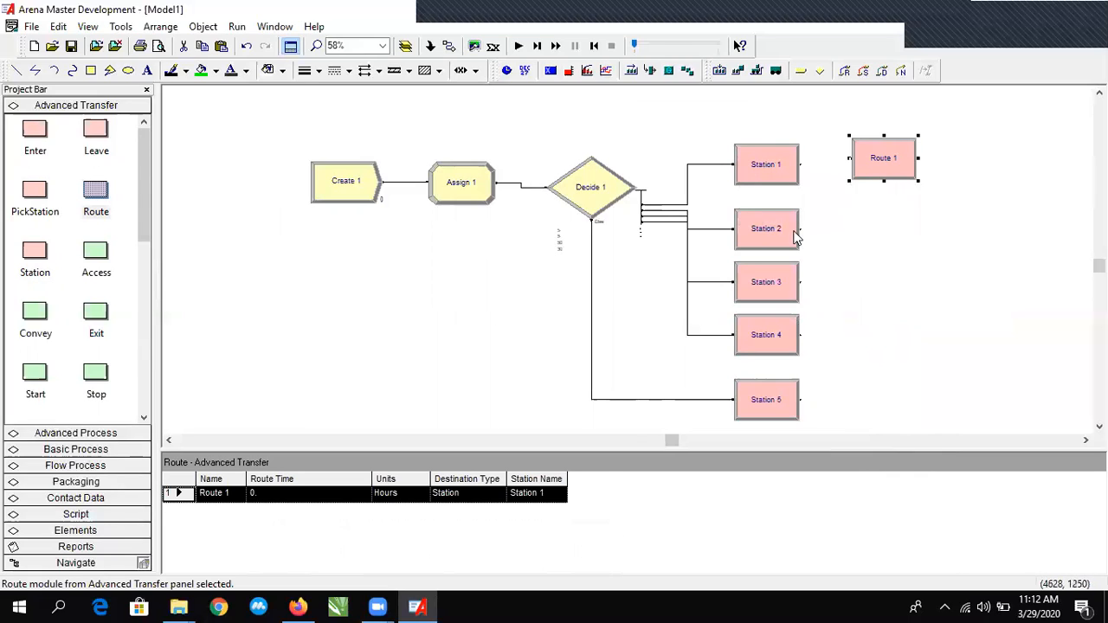
mouse_move(875, 173)
left_mouse_down()
mouse_move(874, 190)
mouse_move(881, 162)
left_mouse_up()
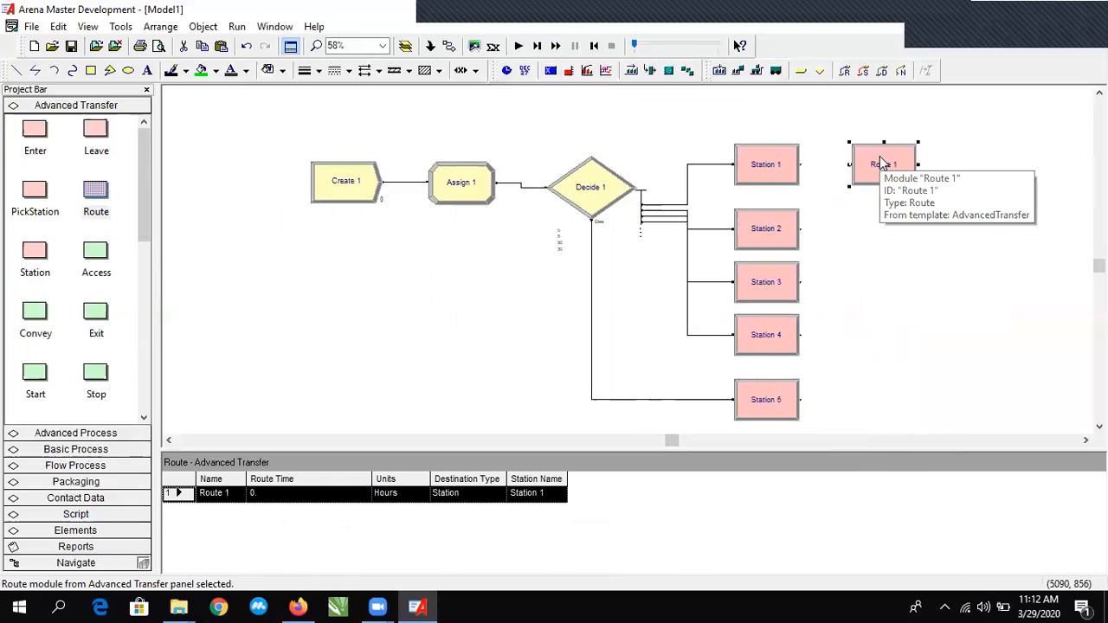
left_click(783, 154)
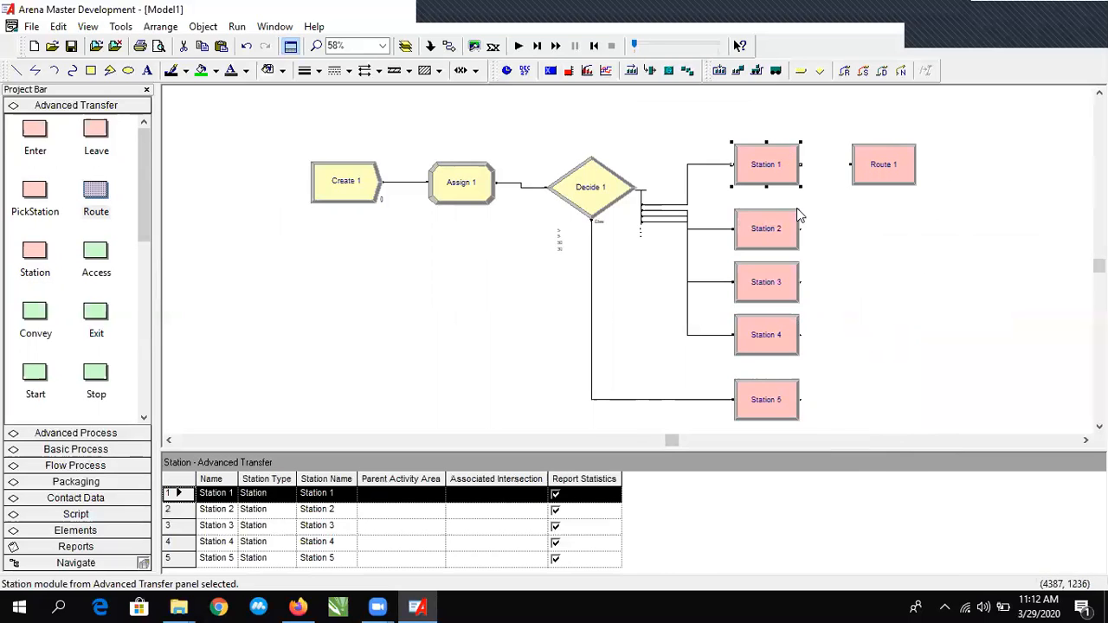
left_click(870, 173)
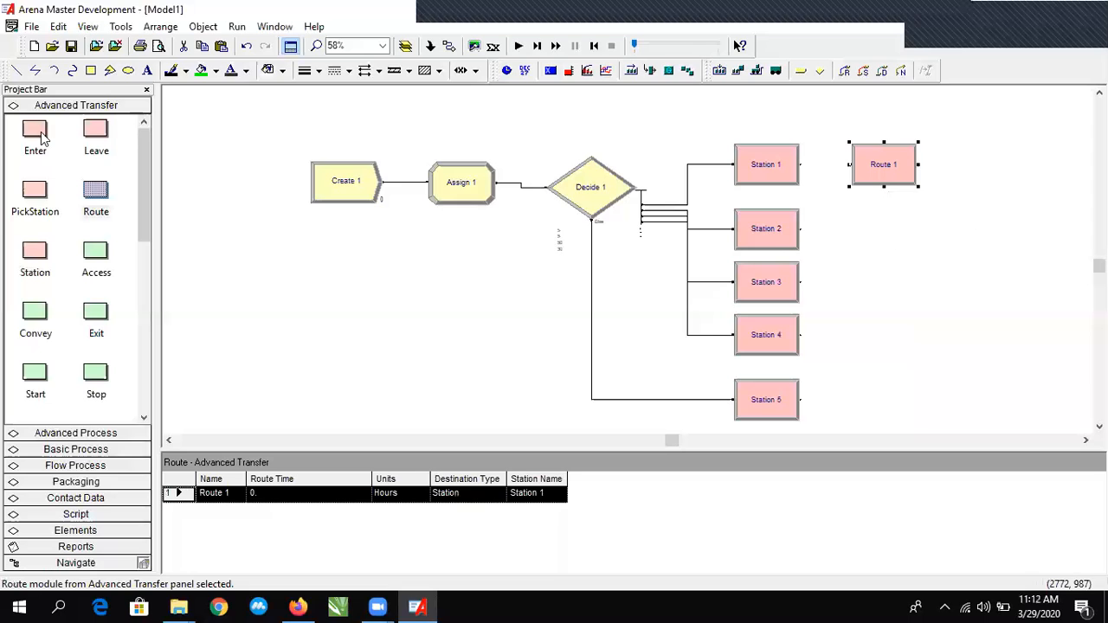
Add a second Route module beside Station 2, and delete both Route modules.
left_click_drag(95, 201, 876, 255)
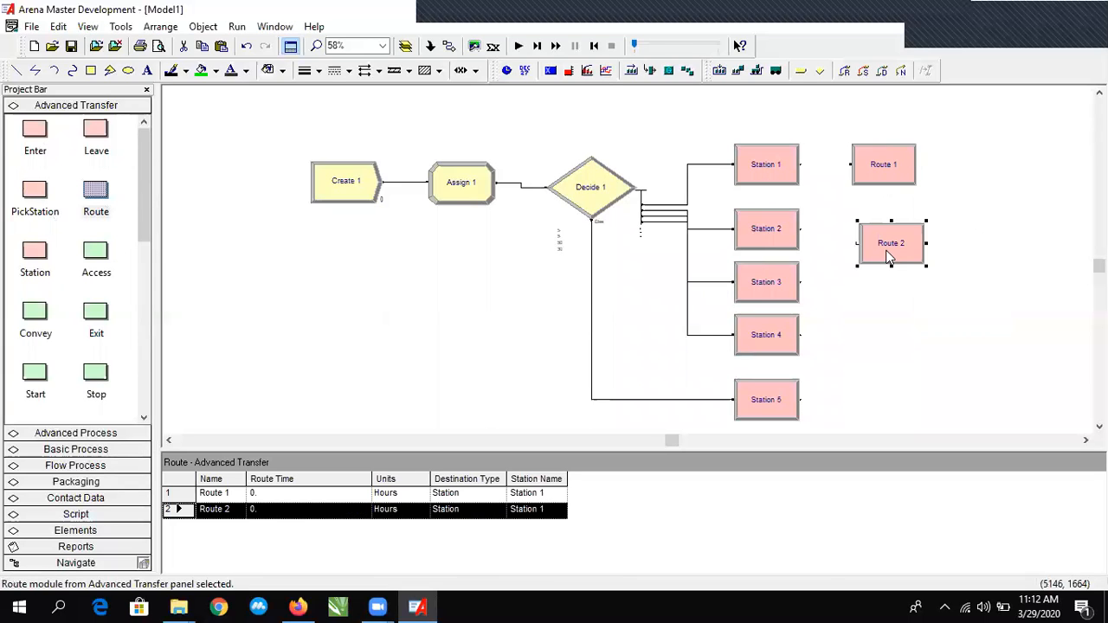
key("Delete")
key("Delete")
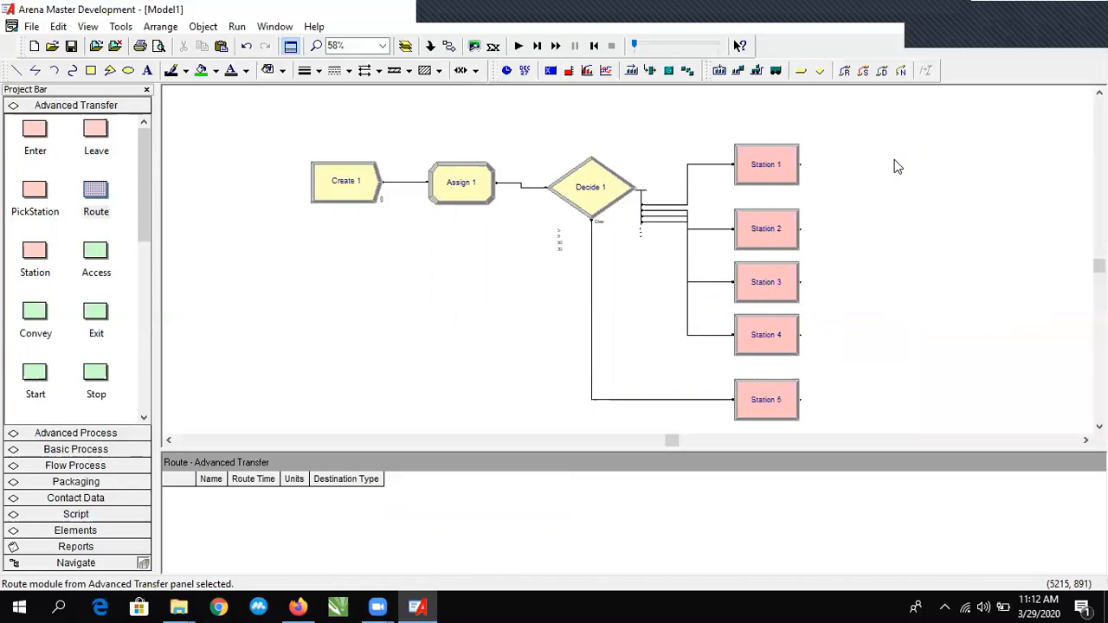
Inspect the settings of Station 1 and of Create 1, closing each without changes.
double_click(737, 159)
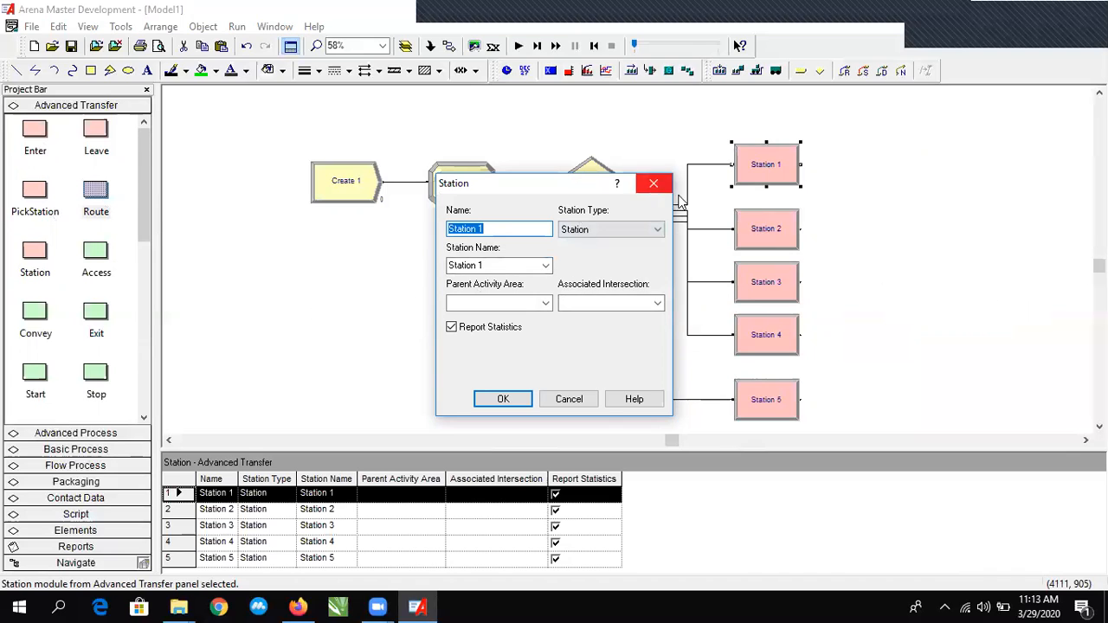
left_click(654, 184)
double_click(358, 181)
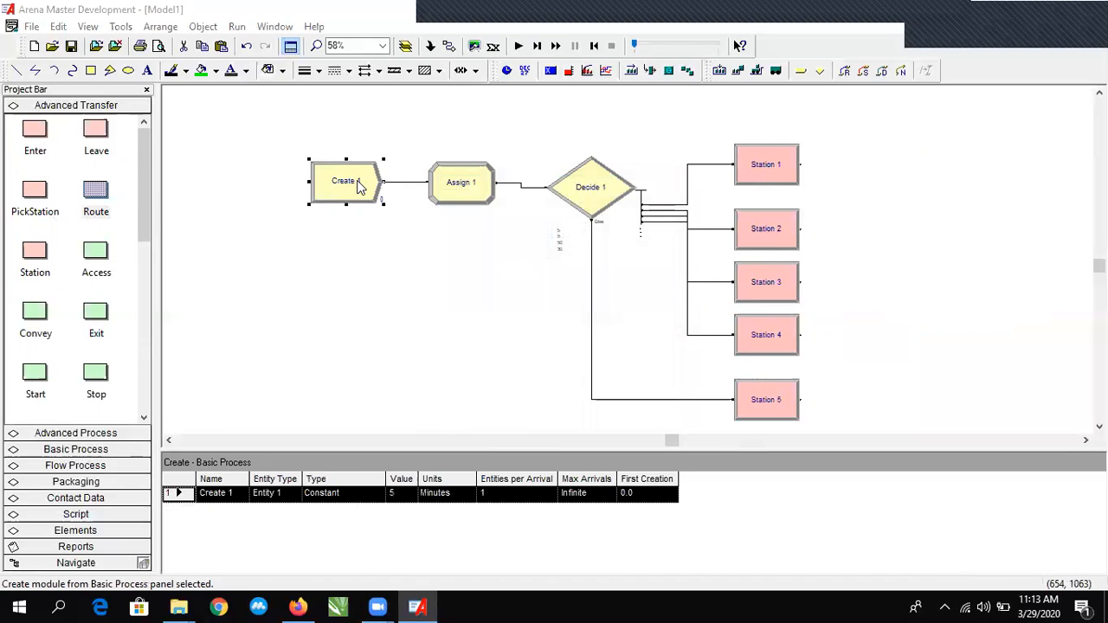
left_click(685, 212)
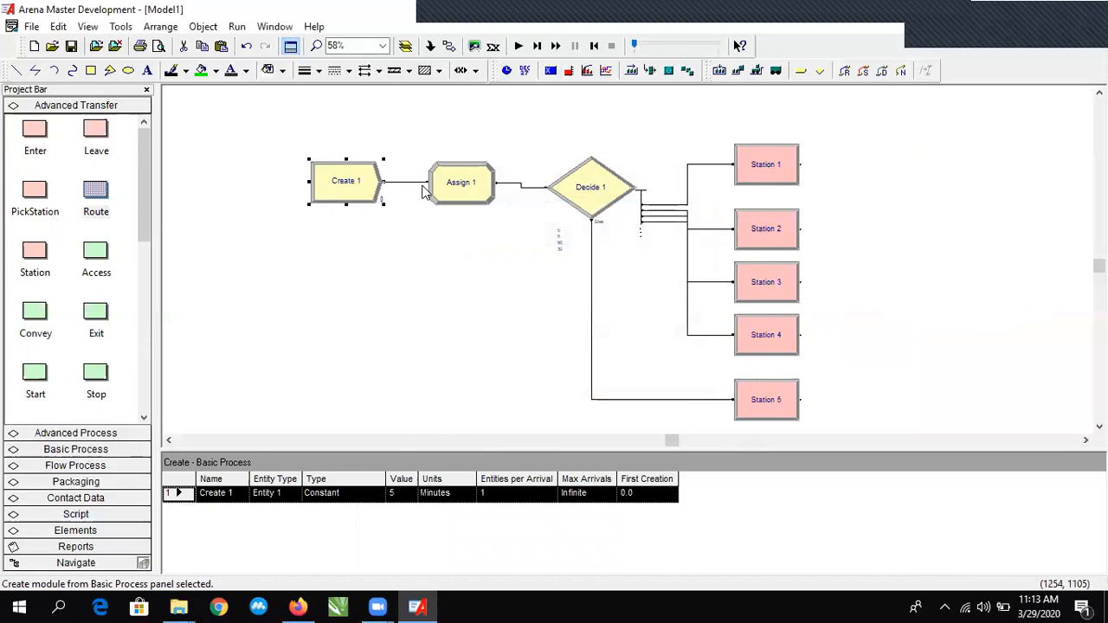
Rename the Create 1 module as Kedatangan.
double_click(372, 187)
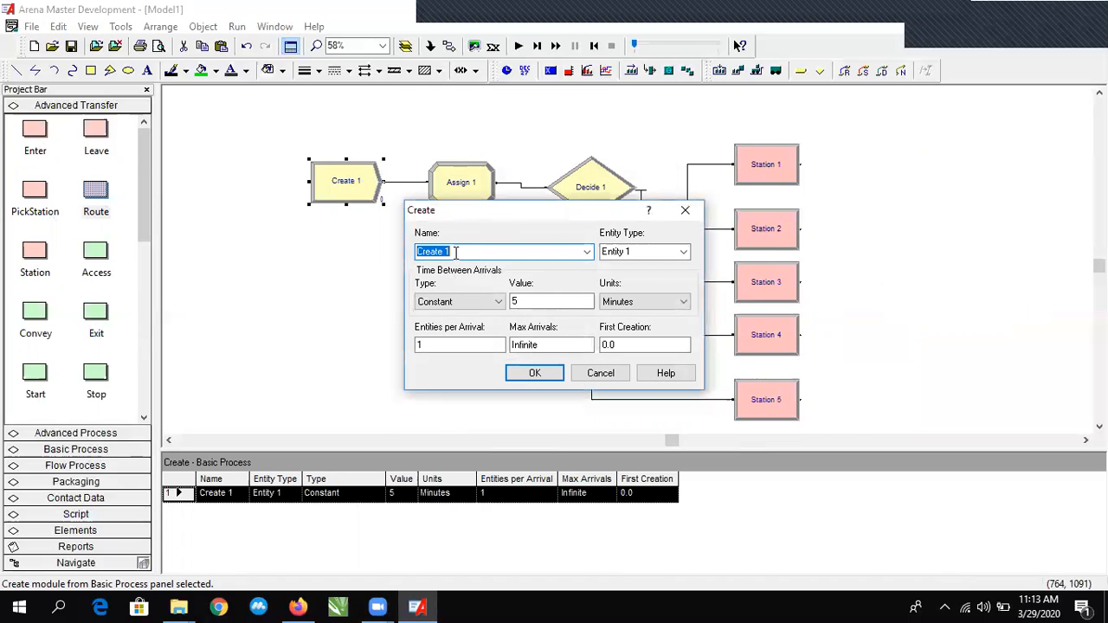
type("edatangan")
key("Return")
Rename the Assign 1 module as Terserah.
double_click(473, 194)
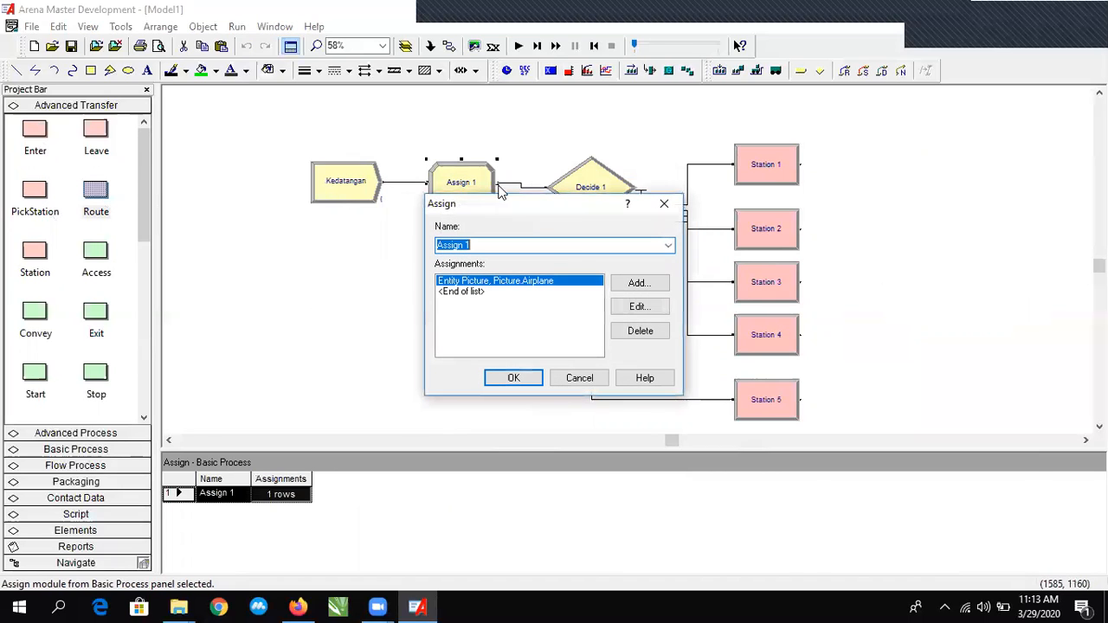
type("A")
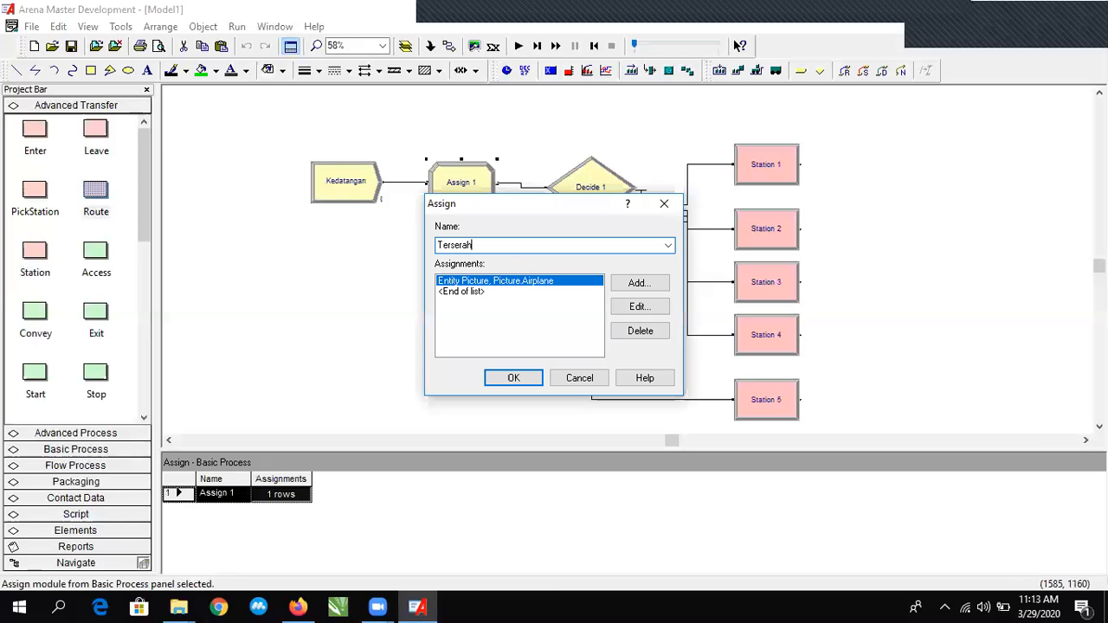
type("erserah")
key("Return")
Rename the Decide 1 module as Pemlihan.
double_click(606, 192)
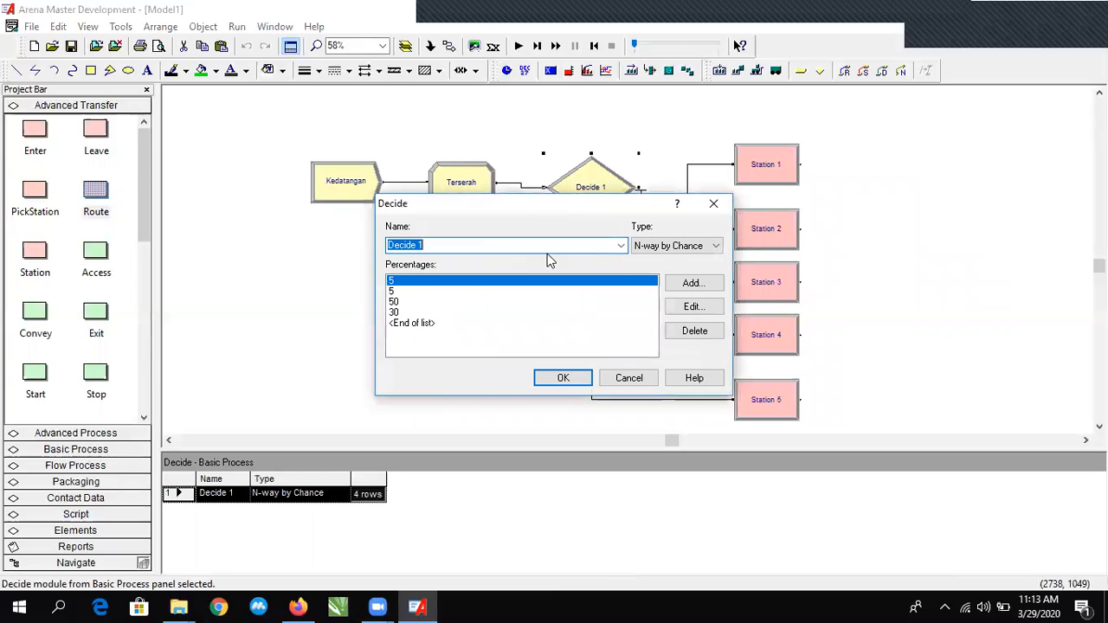
type("Pemlihan")
key("Return")
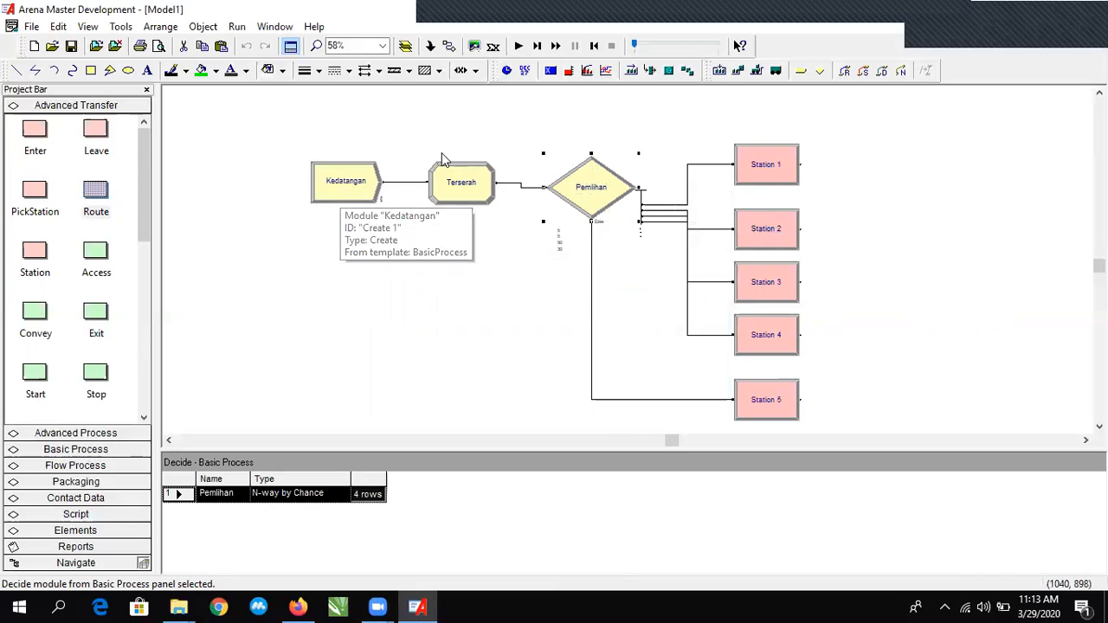
Try to rename the Decide module as Kedatangan.
double_click(580, 185)
type("Kedatangan")
key("Return")
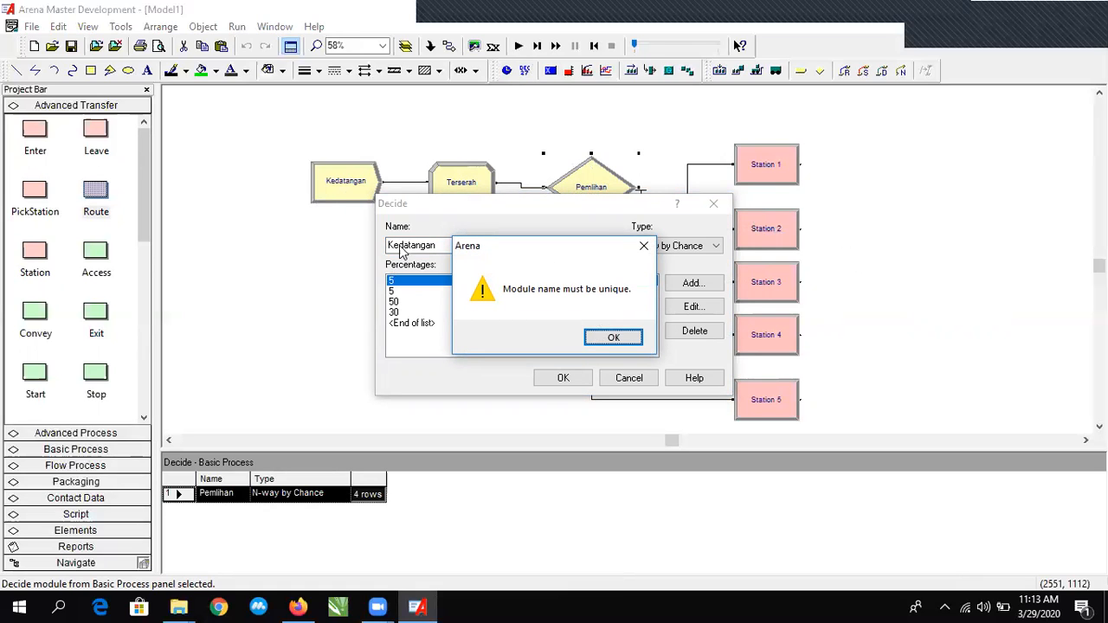
key("Return")
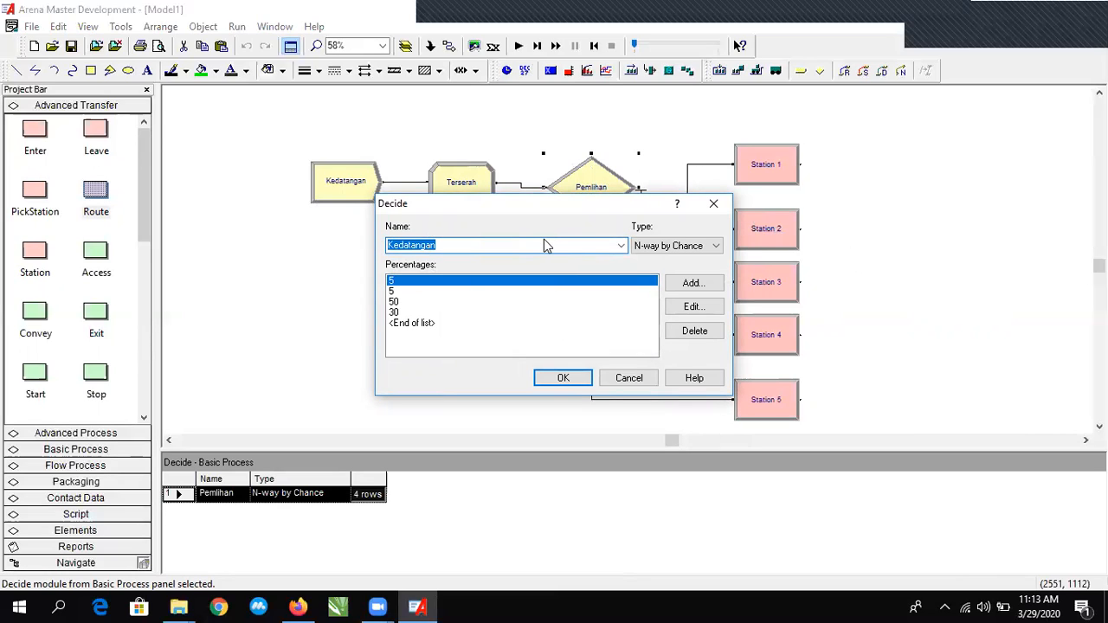
type("Pemil")
key("Return")
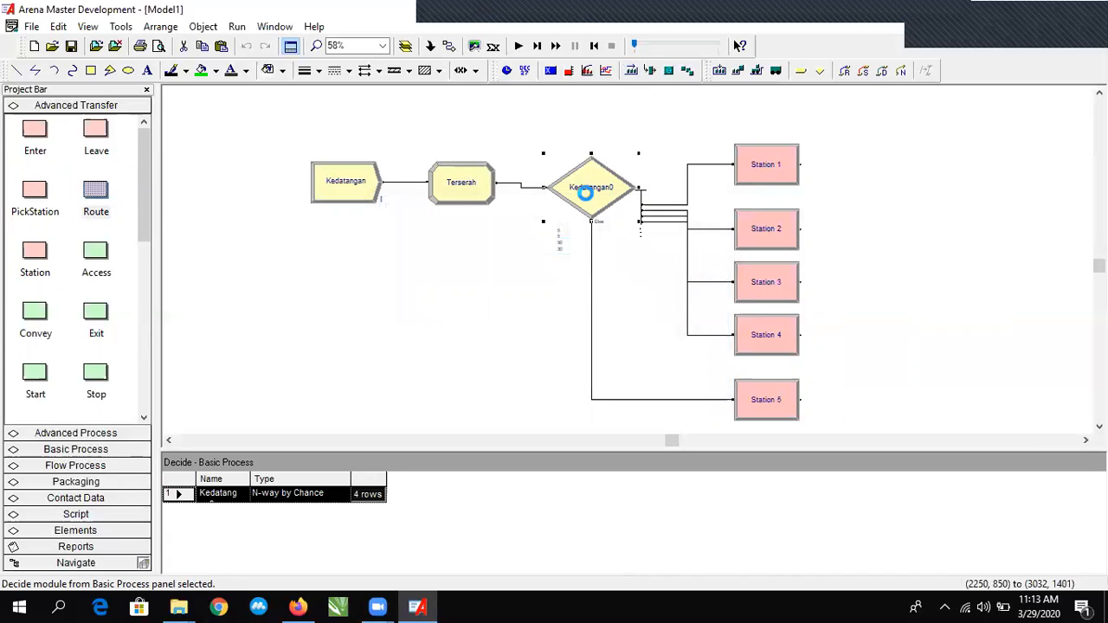
Rename the Decide module as Pemilihan and deselect it.
double_click(586, 193)
type("Pemil")
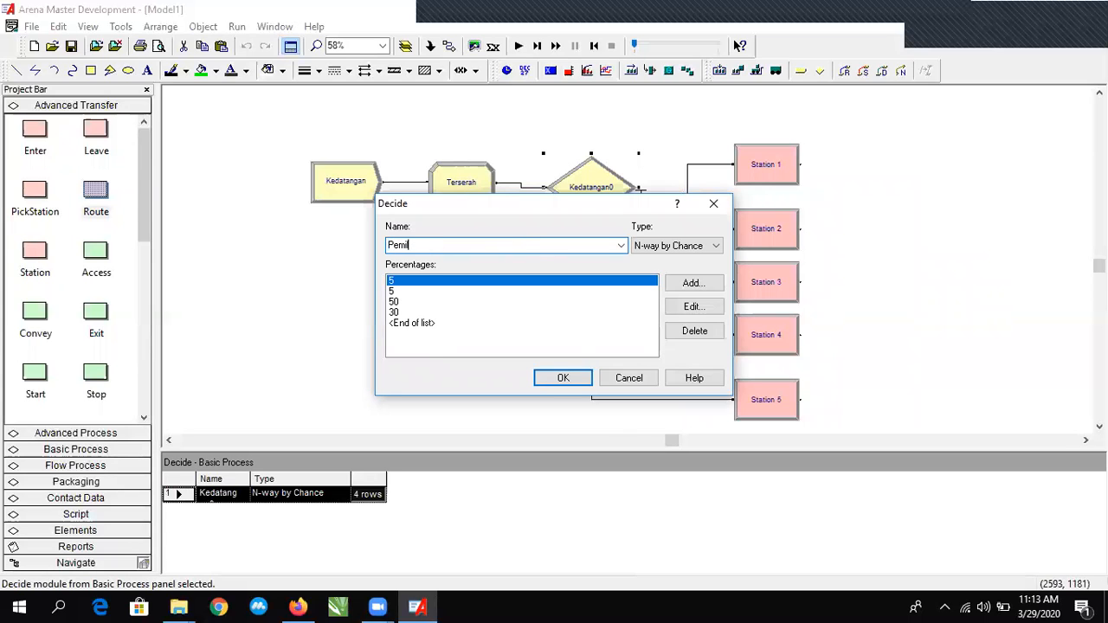
key("Return")
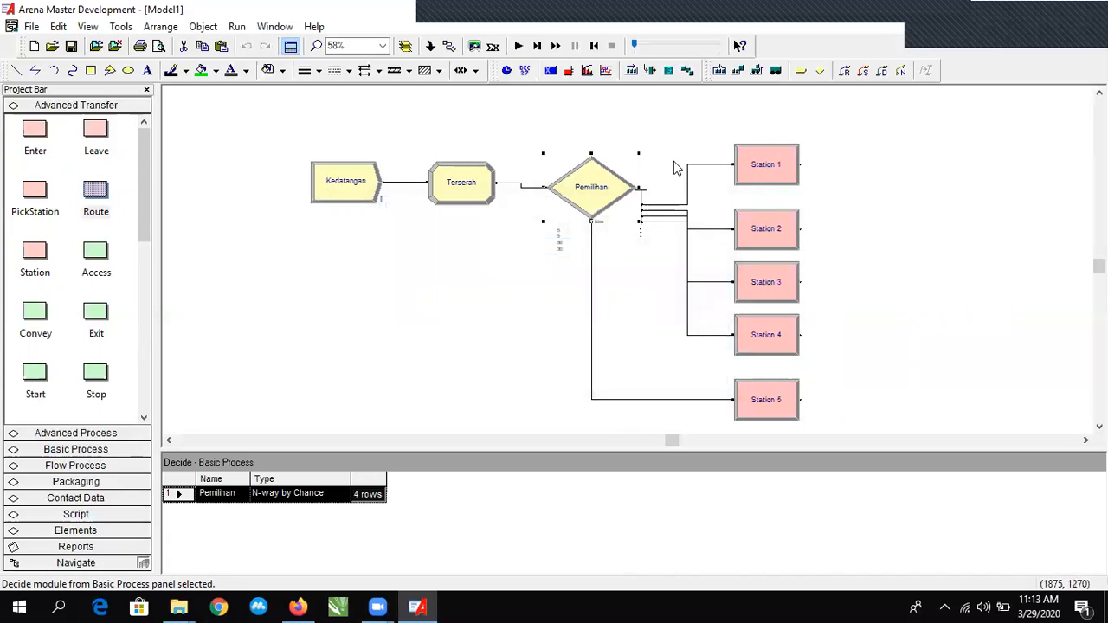
left_click(939, 167)
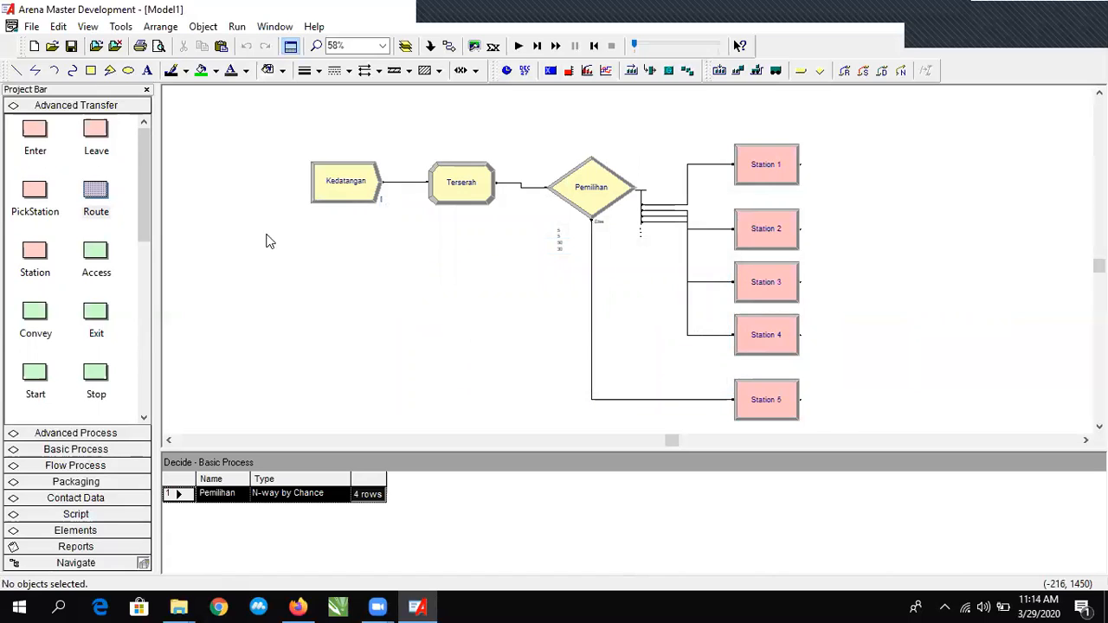
Place a Route module from Advanced Transfer to the right of Station 1.
scroll(83, 193, "down", 5)
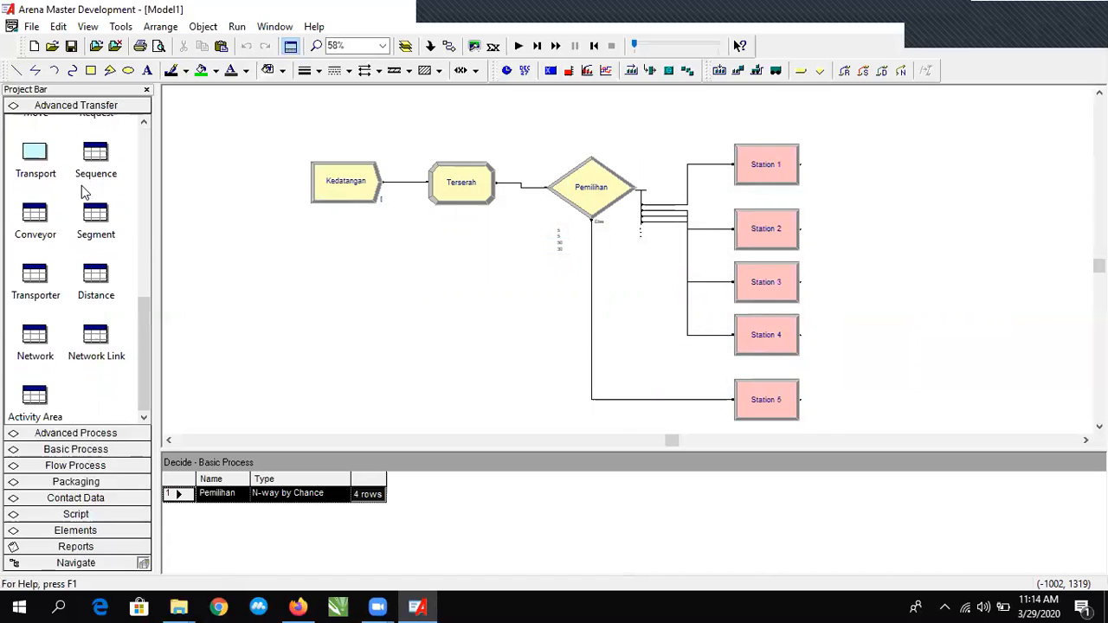
scroll(78, 246, "up", 5)
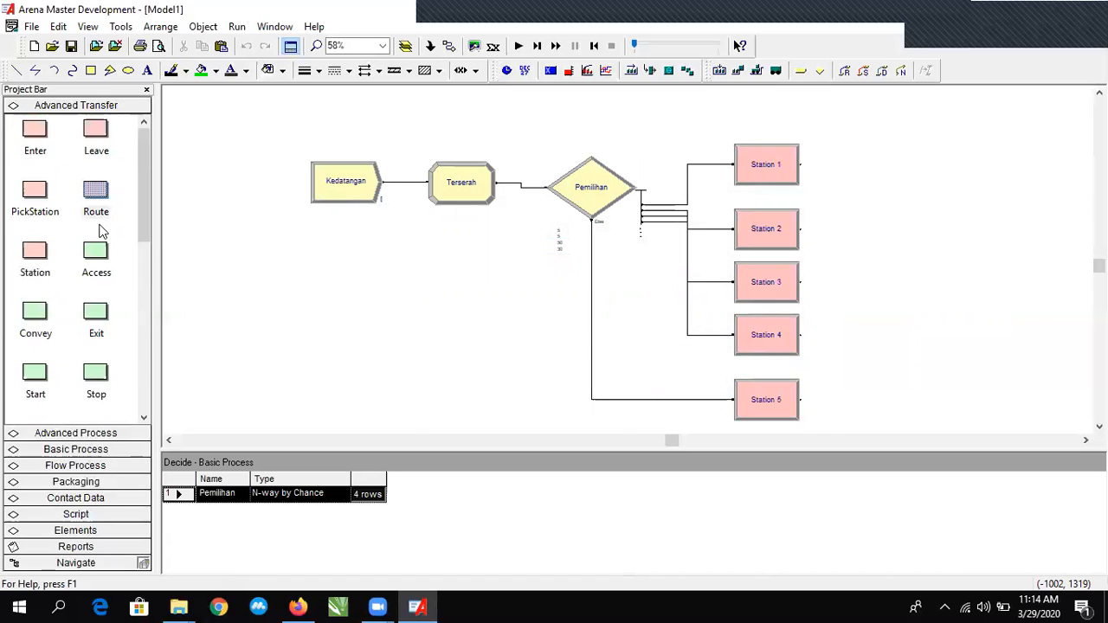
left_click_drag(591, 235, 891, 174)
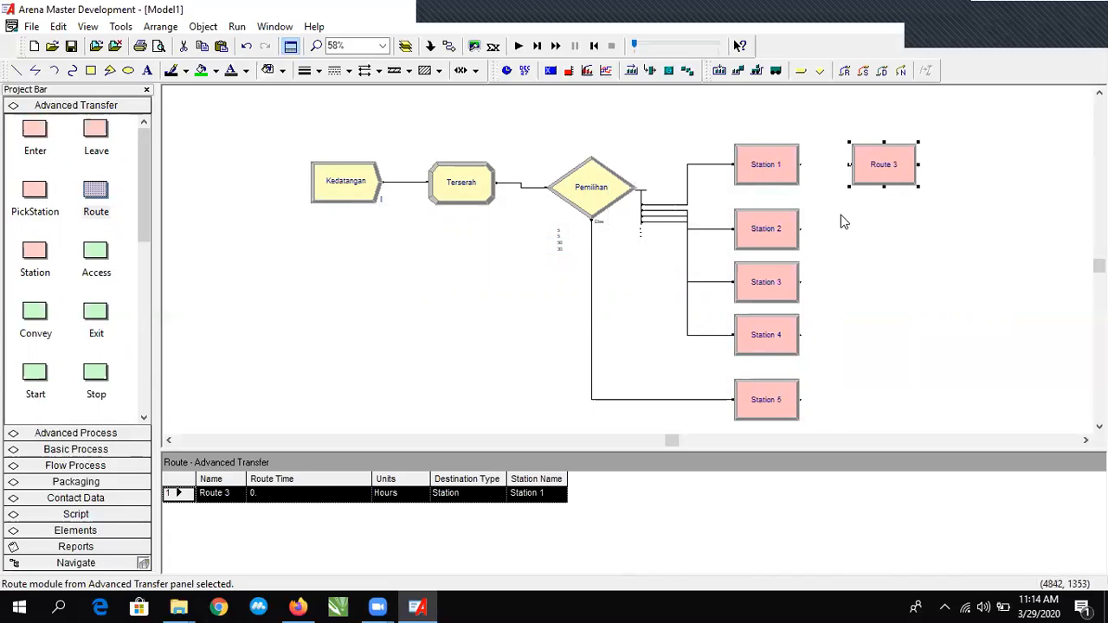
Shift the Kedatangan, Terserah and Pemilihan modules leftward to free space, and select the connection between Terserah and Pemilihan.
left_click_drag(321, 197, 238, 197)
left_click_drag(430, 182, 368, 177)
left_click_drag(454, 186, 408, 192)
left_click_drag(604, 201, 571, 199)
left_click(483, 187)
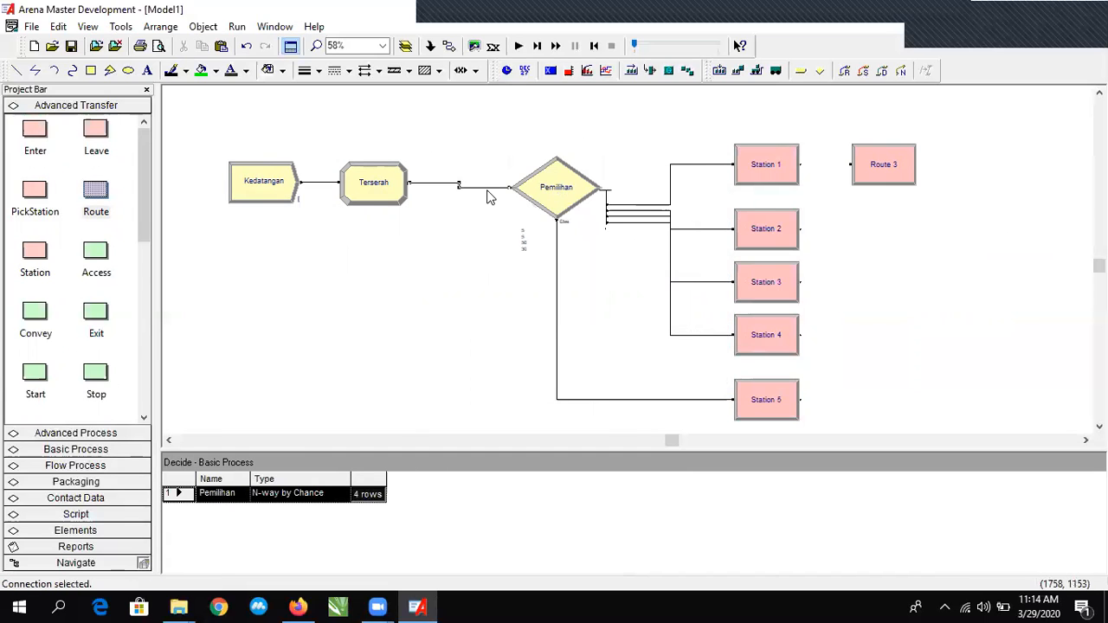
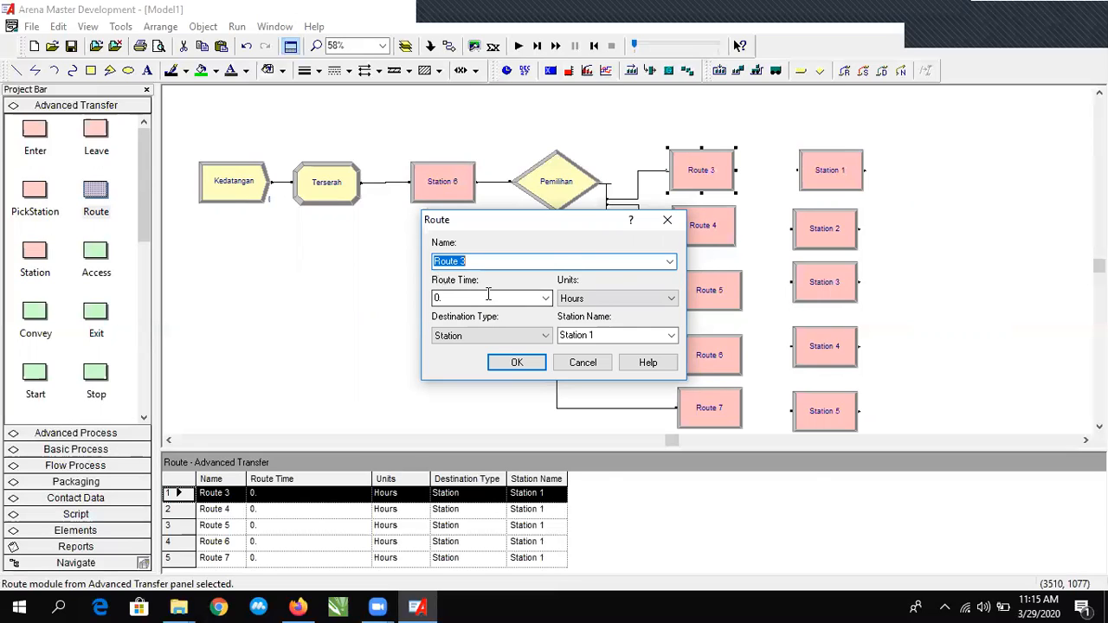
Set Route 3 to a route time of 4 seconds with destination type Station and station name Station 1.
left_click(472, 297)
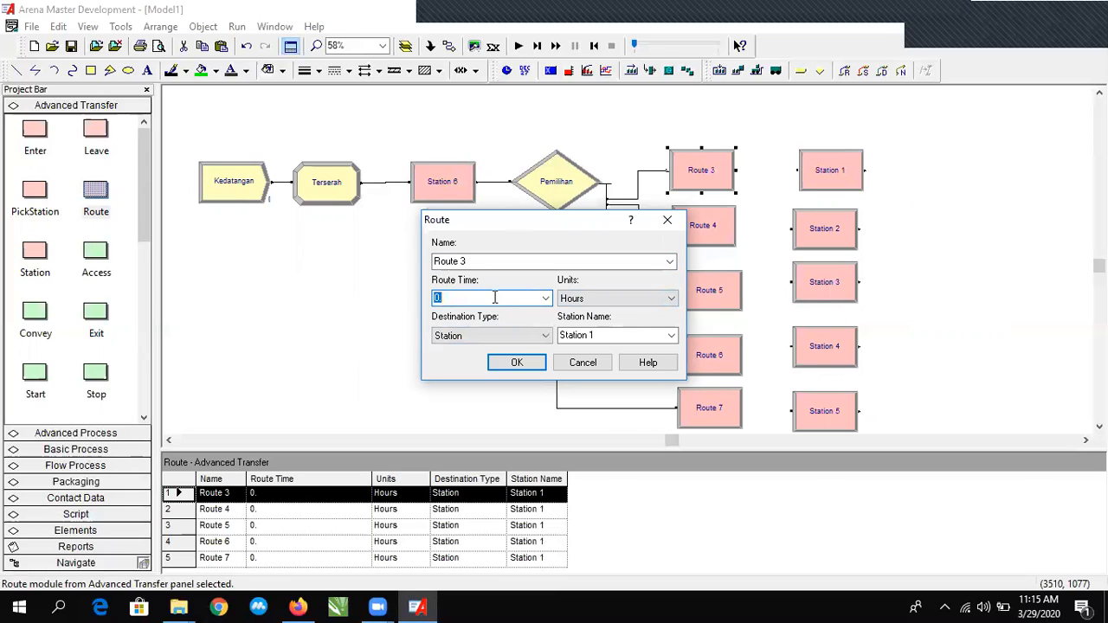
type("4")
left_click(631, 296)
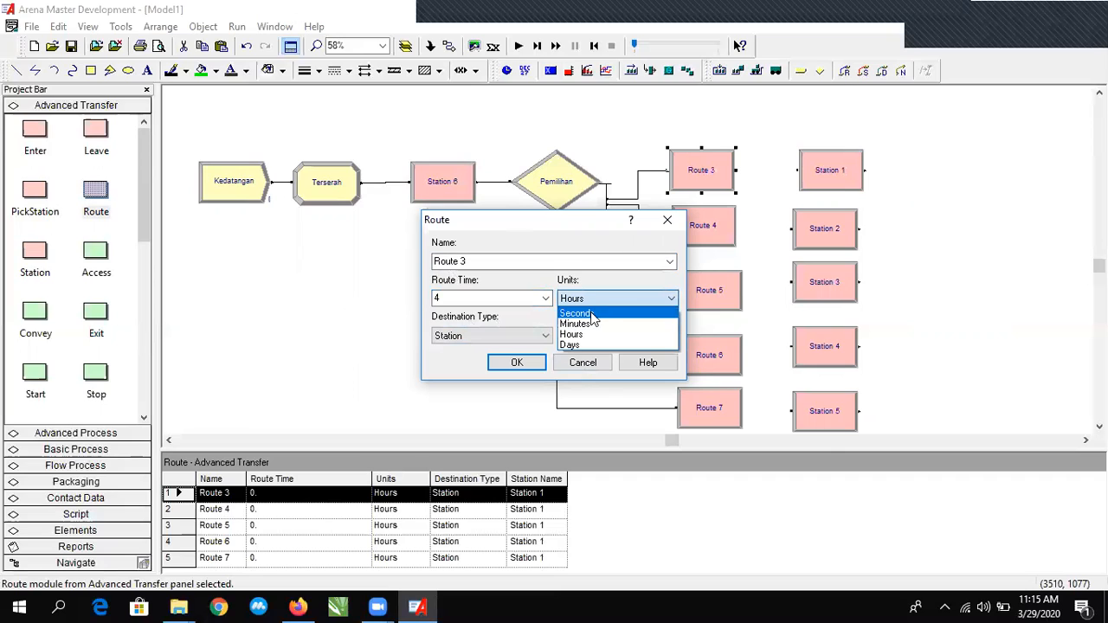
left_click(592, 315)
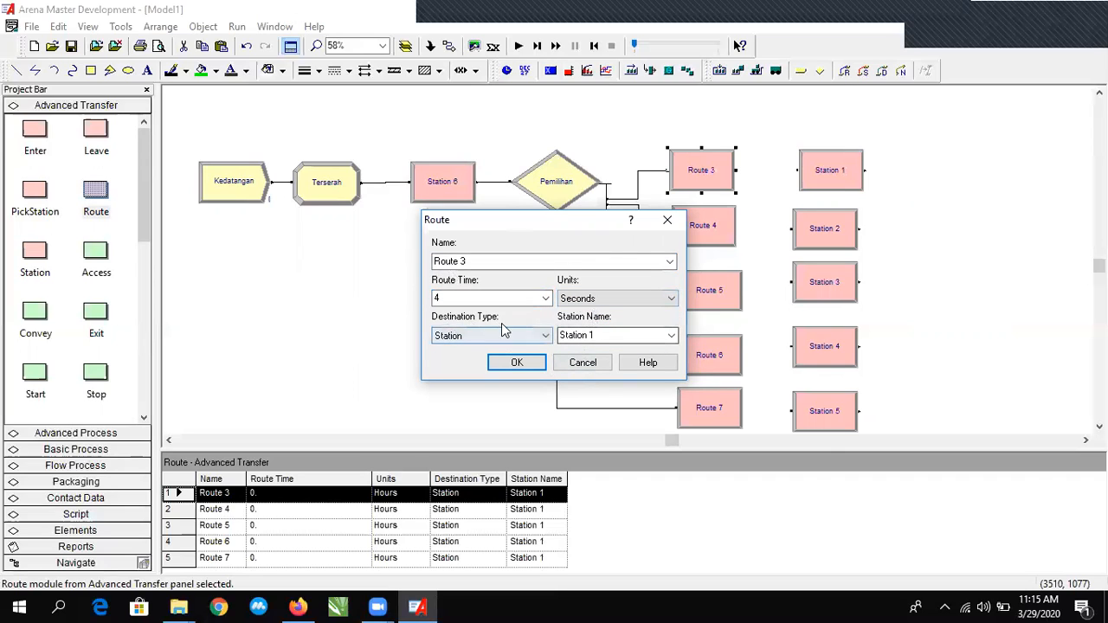
left_click(464, 338)
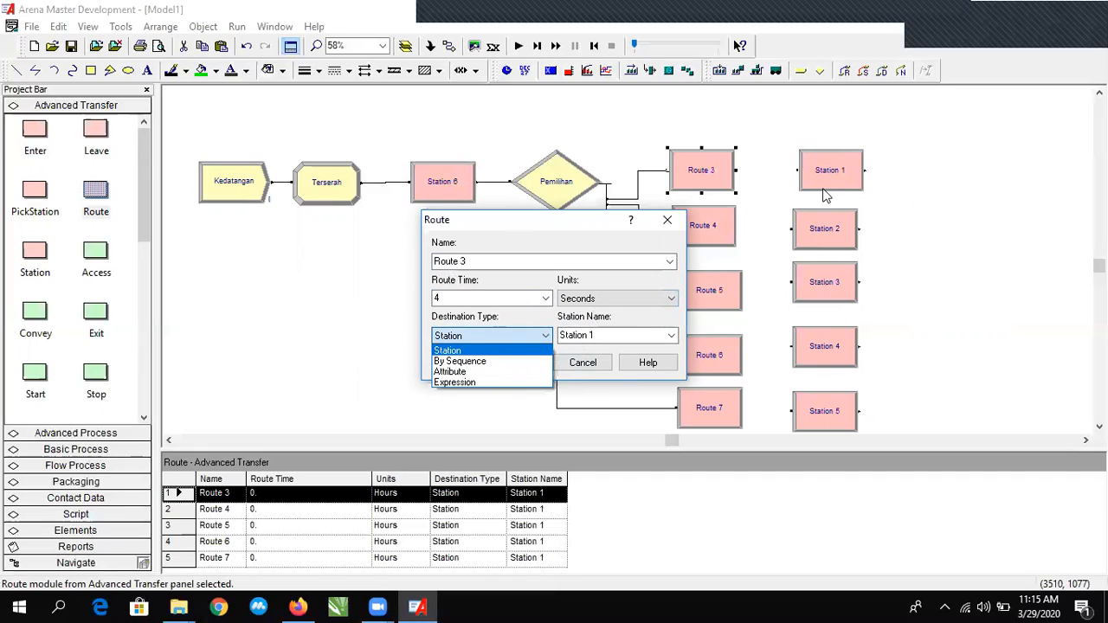
left_click(447, 354)
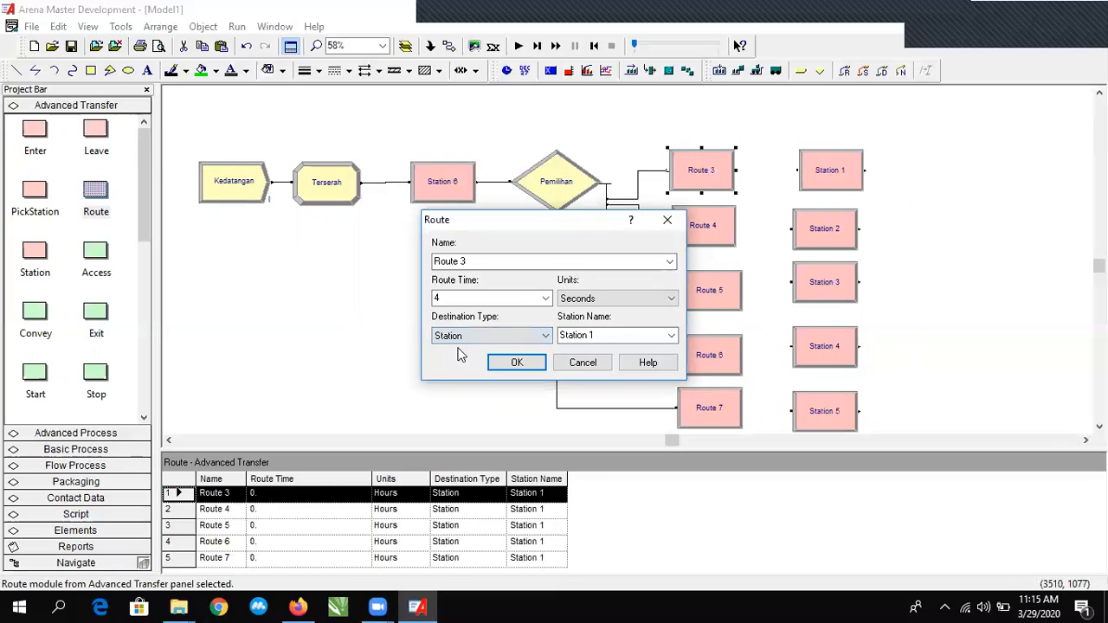
left_click(672, 337)
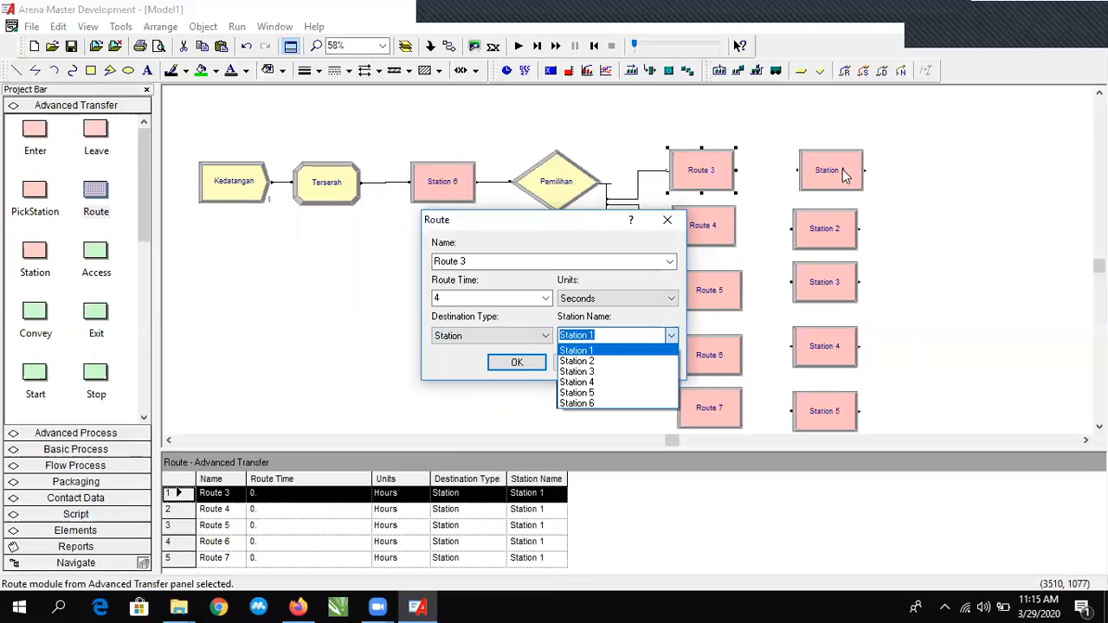
left_click(610, 352)
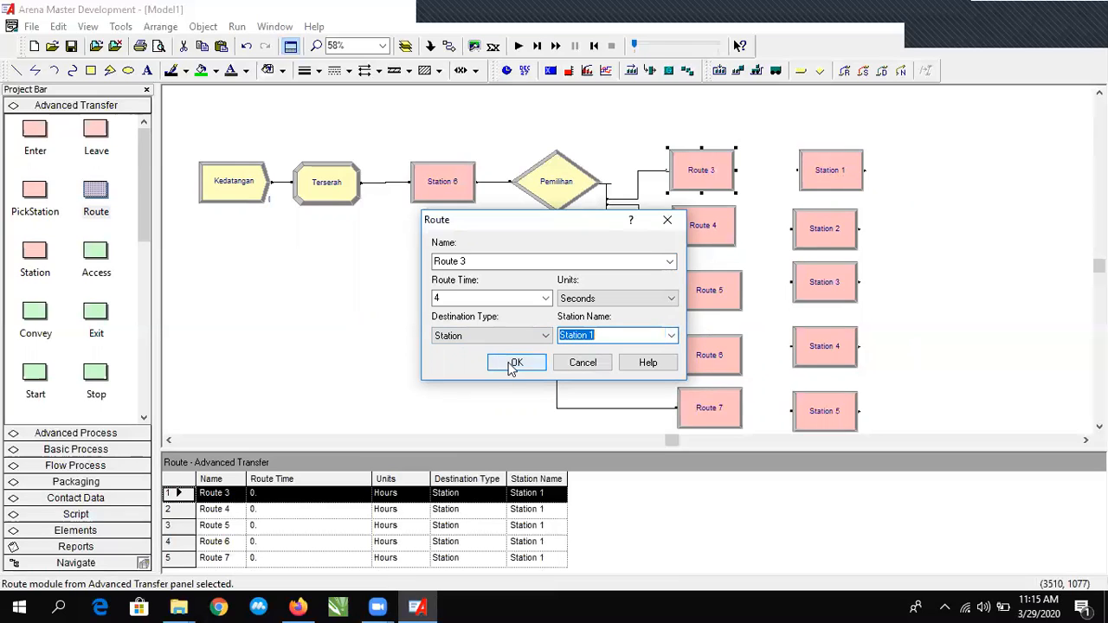
left_click(514, 363)
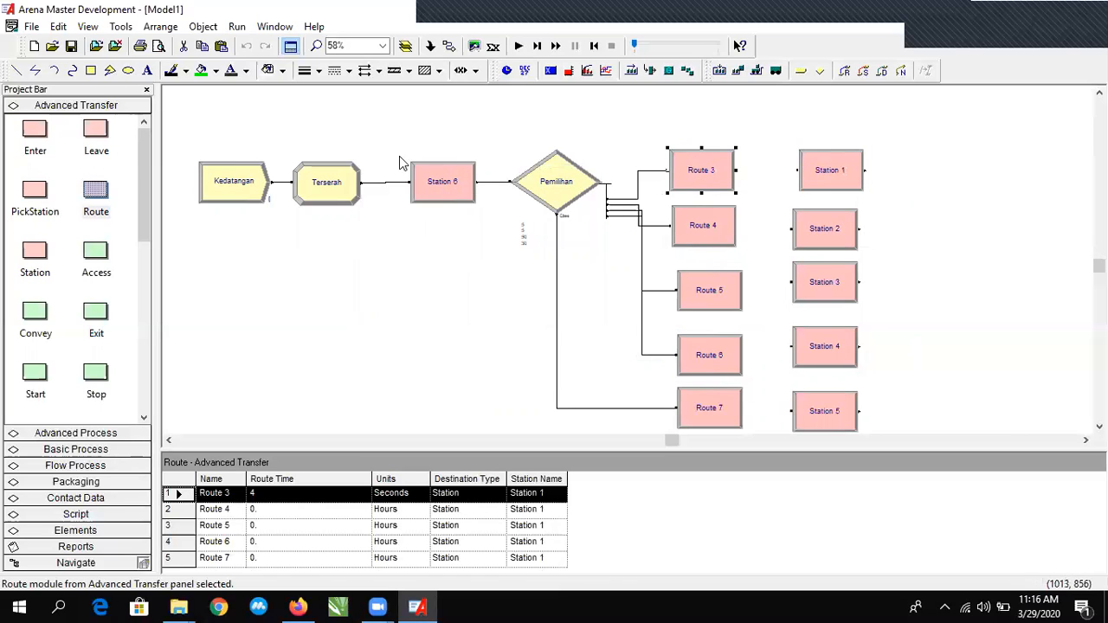
Nudge the Station 1 and Station 2 modules slightly closer to the Route modules.
left_click_drag(822, 166, 816, 165)
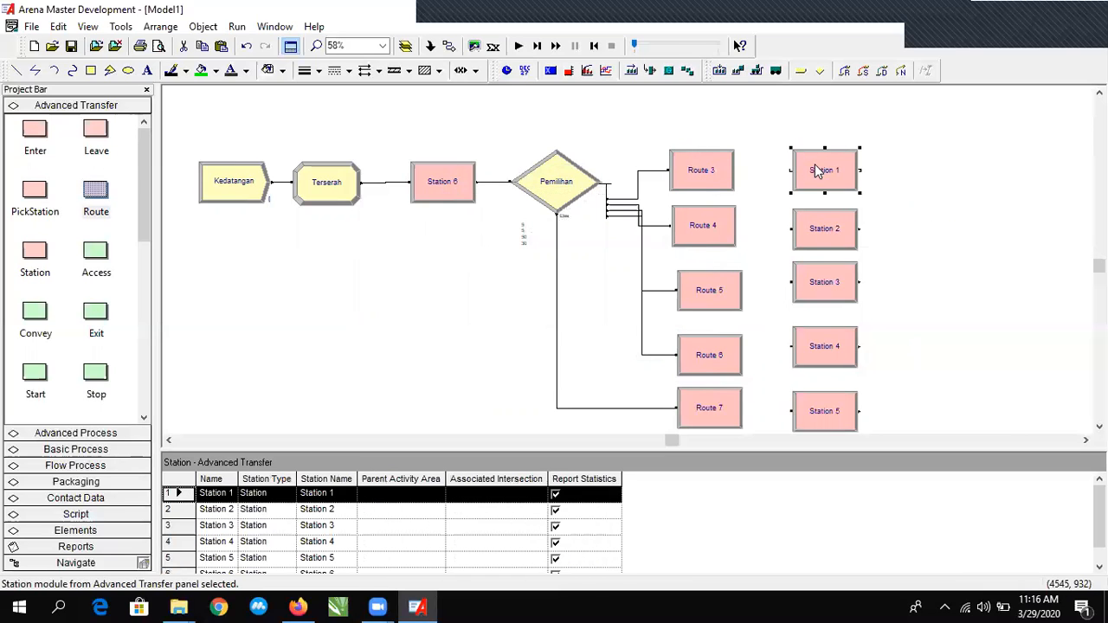
left_click(810, 222)
left_click_drag(809, 222, 804, 217)
Set Route 4 to a route time of 5 seconds with Station 2 as its destination.
double_click(706, 225)
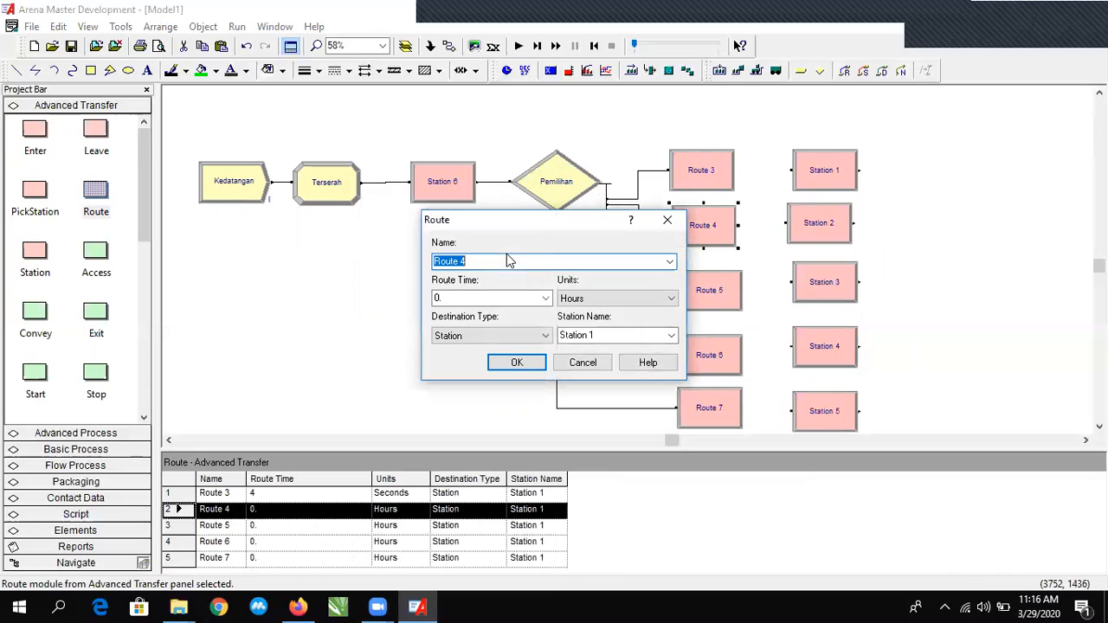
double_click(523, 297)
type("45")
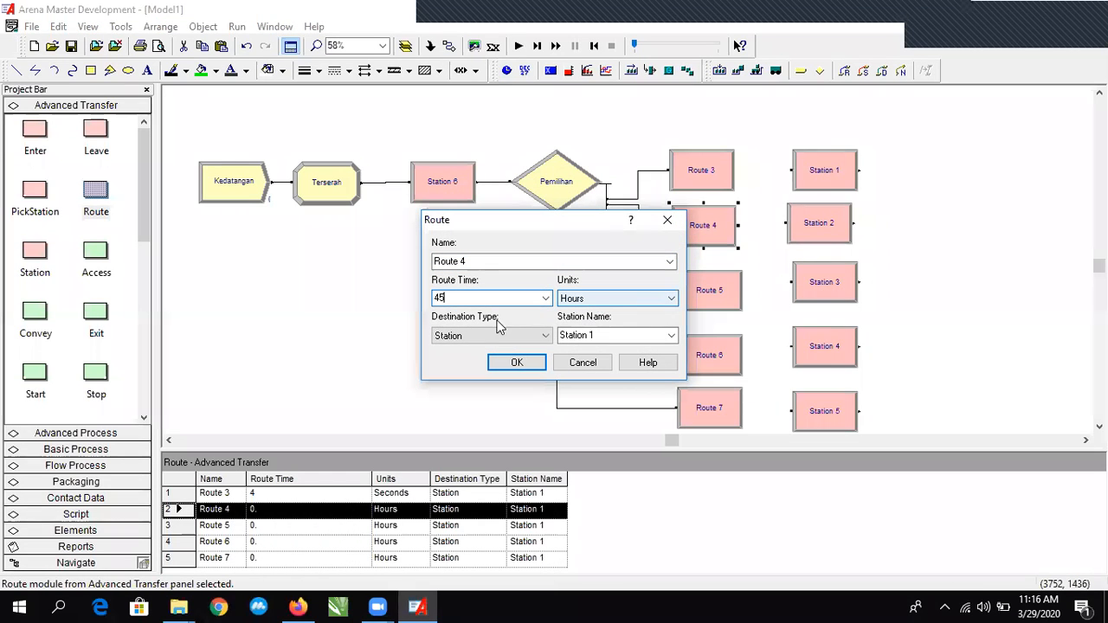
double_click(483, 303)
type("5")
left_click(606, 300)
left_click(593, 314)
left_click(656, 336)
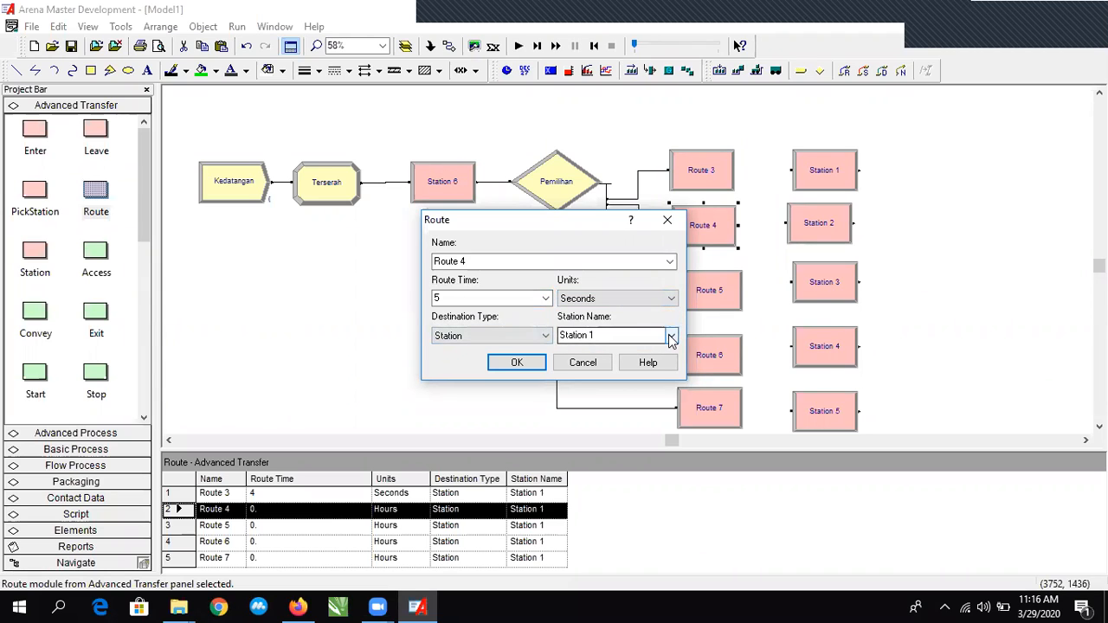
left_click(672, 337)
left_click(648, 363)
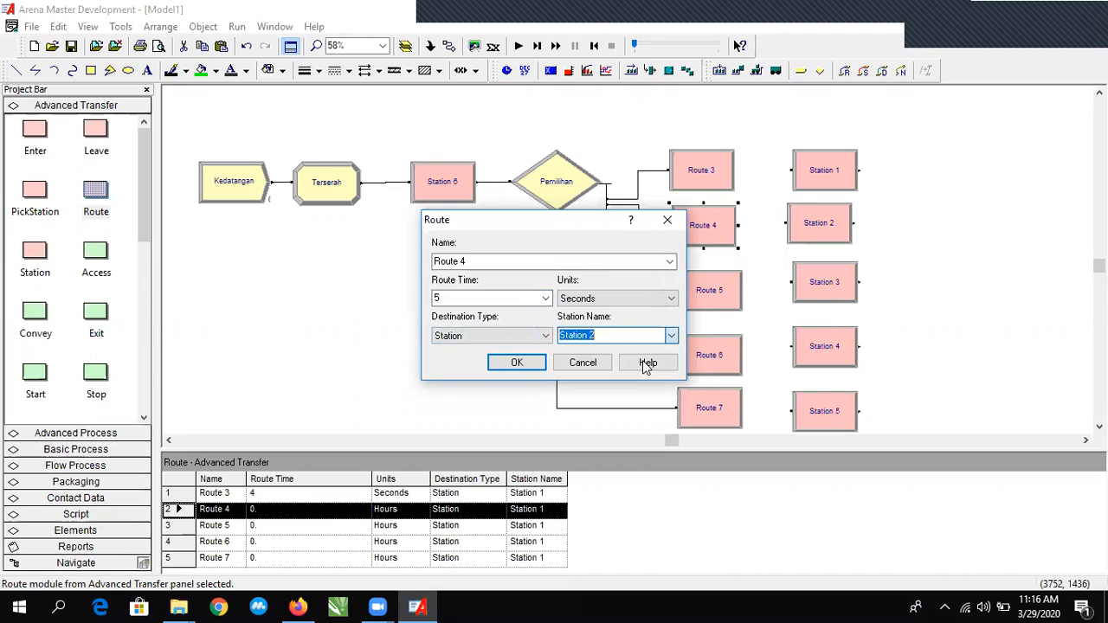
left_click(517, 362)
Align Station 2 beneath Station 1, and Route 5 beneath Route 3.
left_click(819, 223)
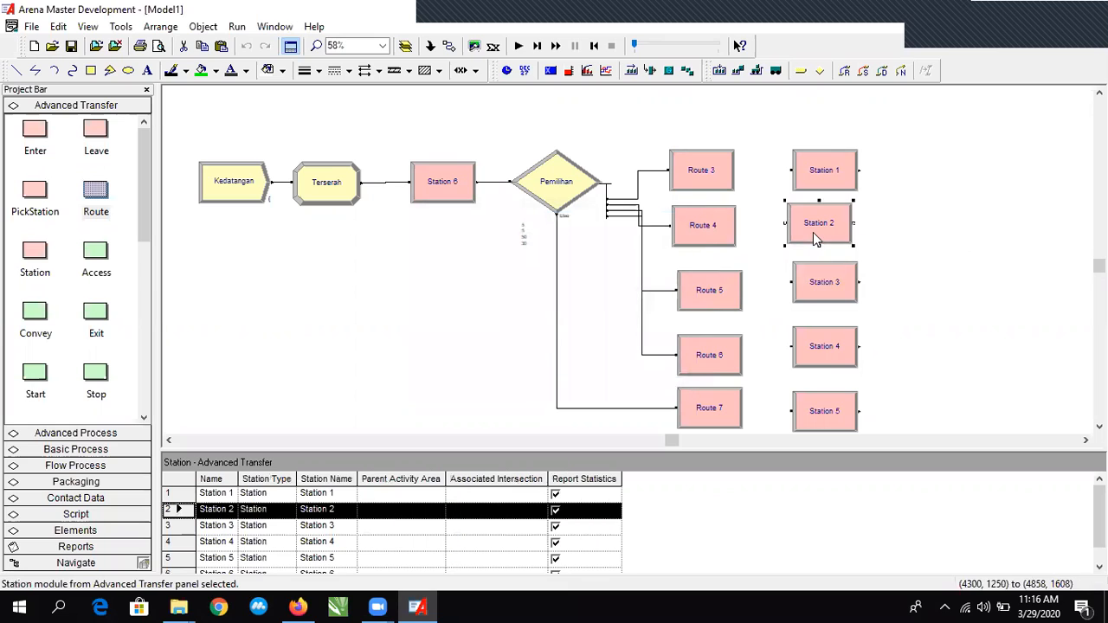
left_click(697, 293)
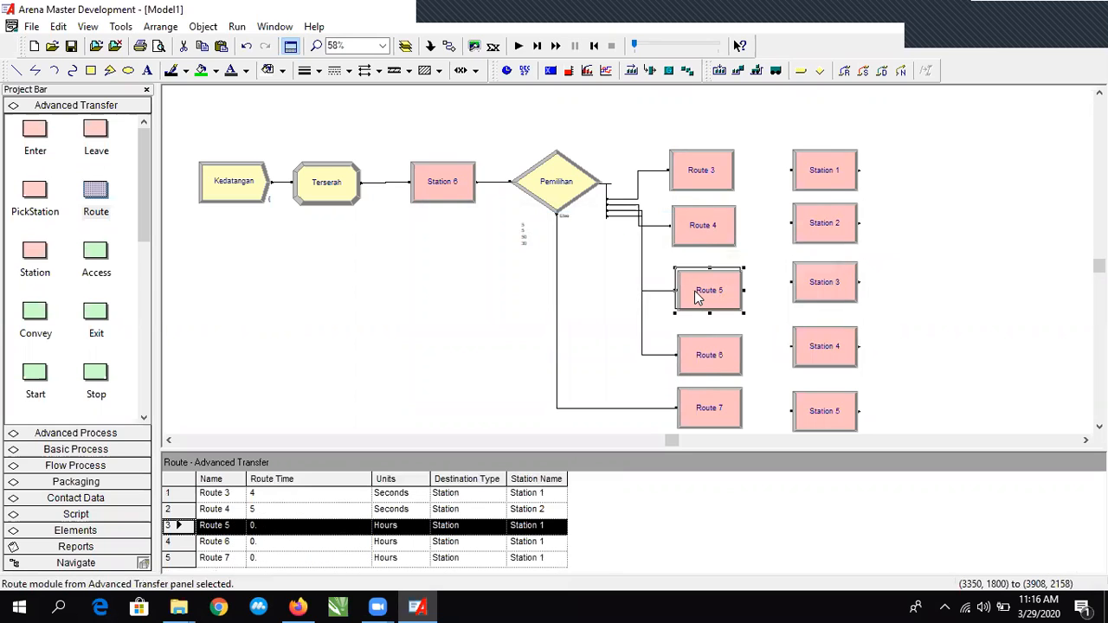
left_click_drag(697, 296, 700, 296)
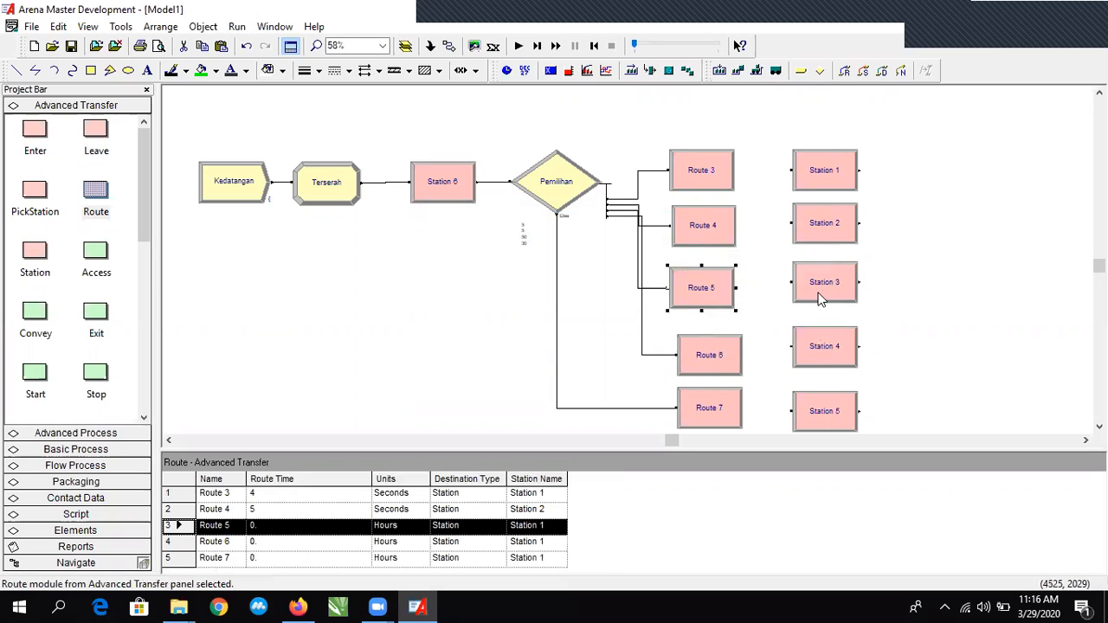
Set Route 5's route time to 6 and its destination to Station 3.
double_click(712, 296)
double_click(523, 297)
type("6")
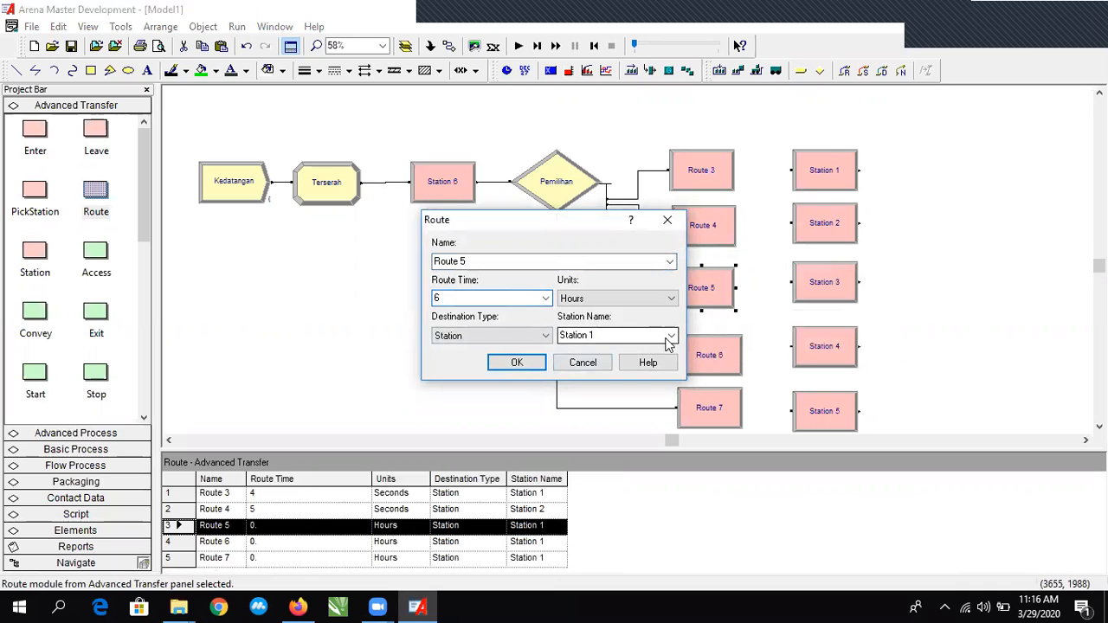
left_click(669, 336)
left_click(639, 371)
left_click(517, 361)
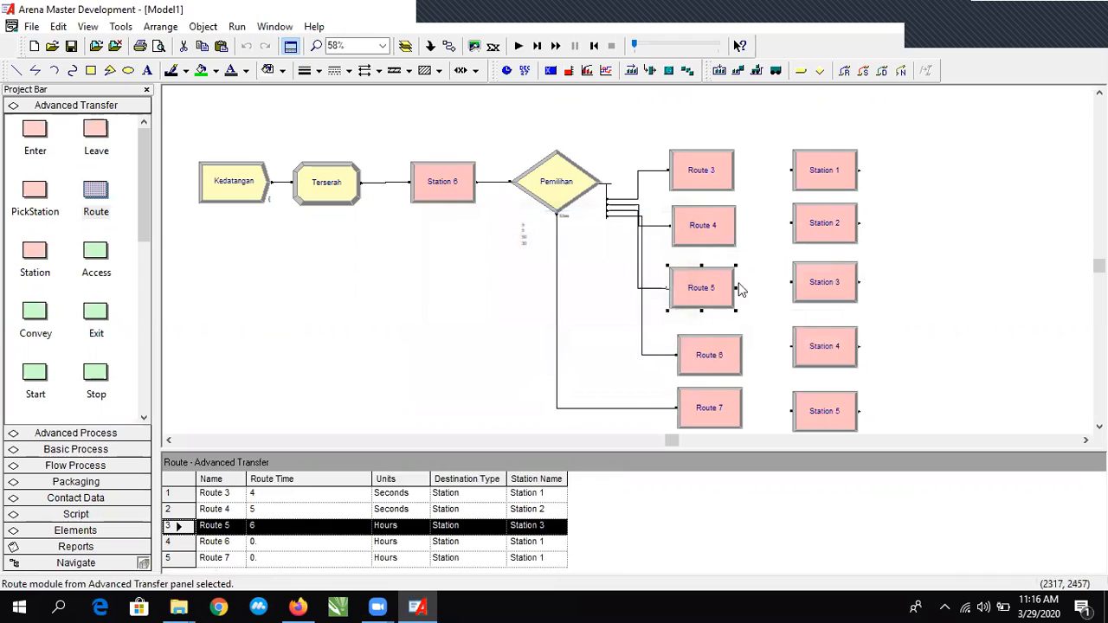
Nudge the Route 6 module slightly, and set its route time to 5 and its destination to Station 4.
left_click(703, 365)
double_click(701, 362)
double_click(516, 297)
type("5")
left_click(671, 335)
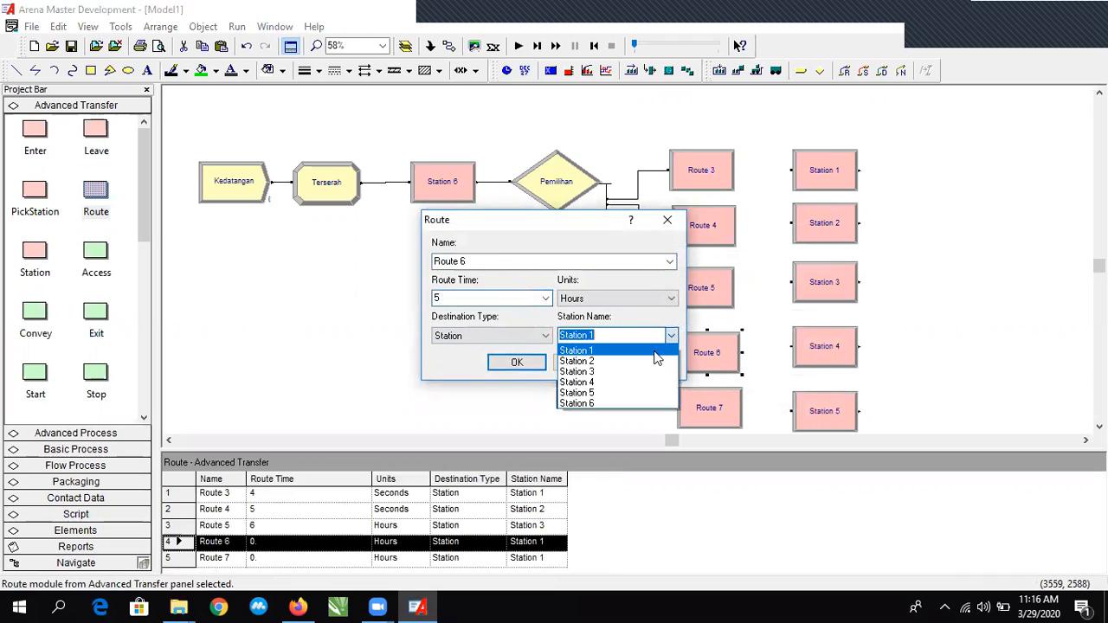
left_click(633, 383)
left_click(530, 365)
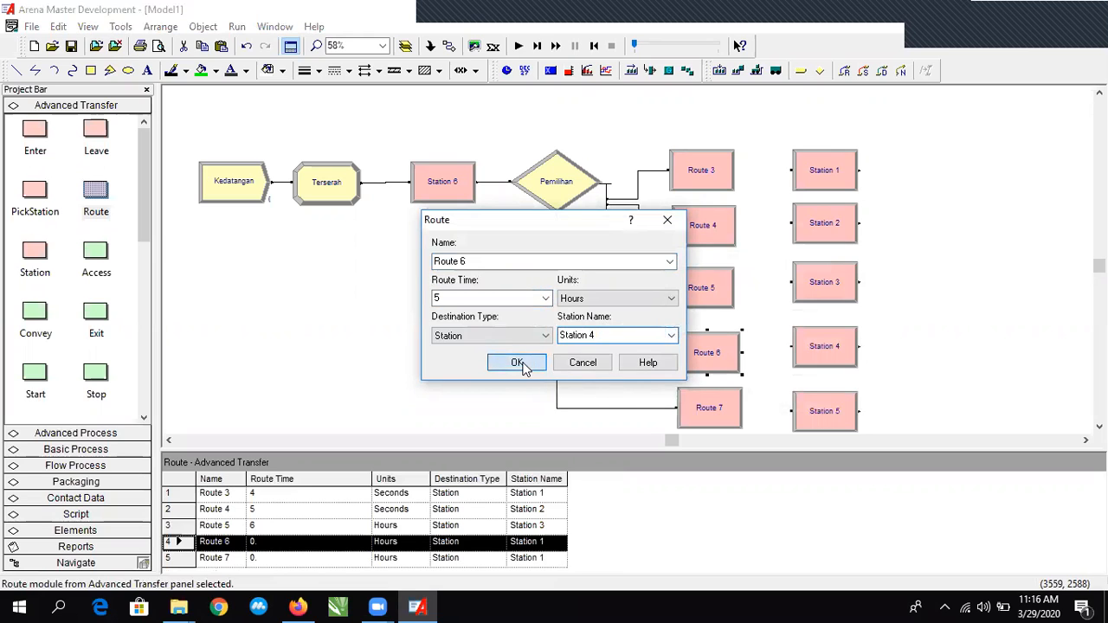
Set Route 7's route time to 6 and its destination to Station 5.
scroll(705, 363, "down", 1)
left_click(705, 363)
double_click(706, 363)
double_click(499, 298)
type("6")
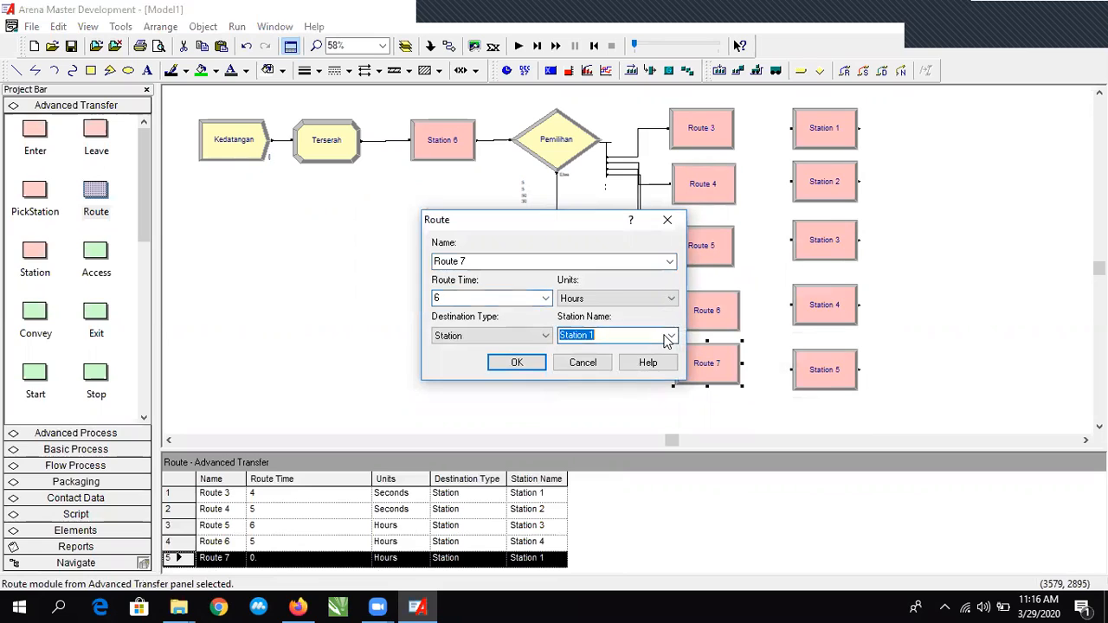
left_click(671, 335)
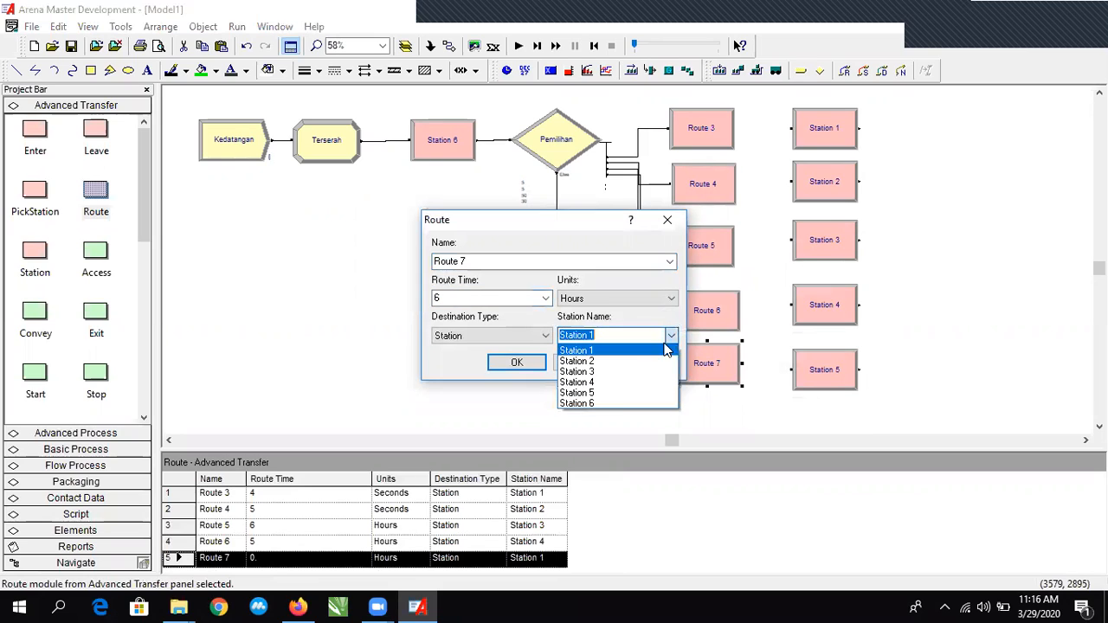
left_click(615, 392)
left_click(517, 362)
Shift Route 3 slightly toward Station 1, in line with Route 6, and review its route settings.
left_click(824, 130)
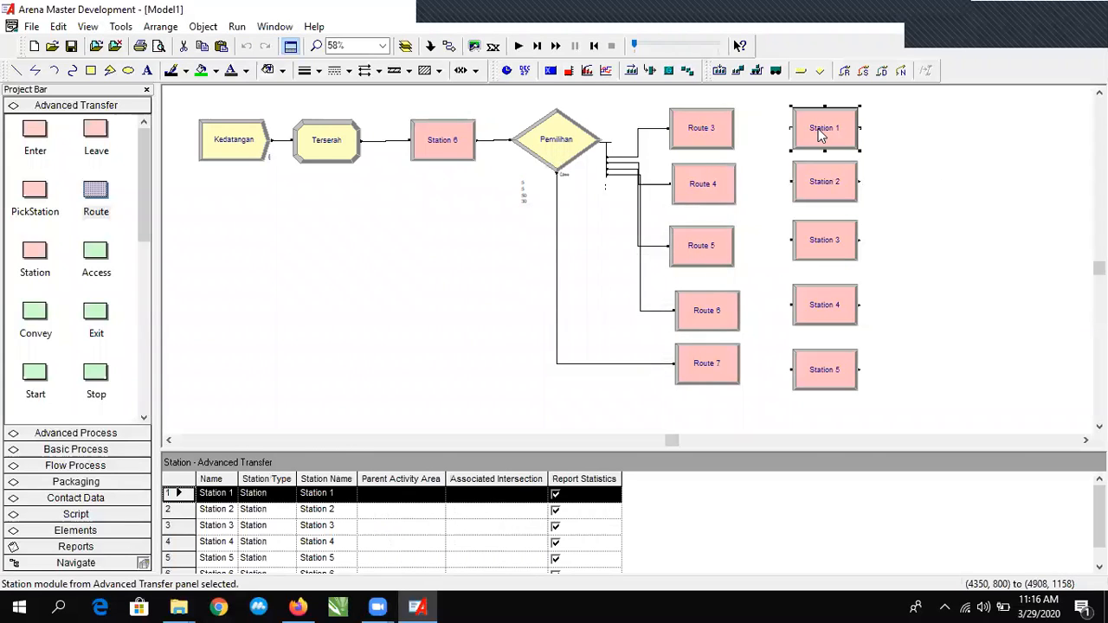
left_click(699, 126)
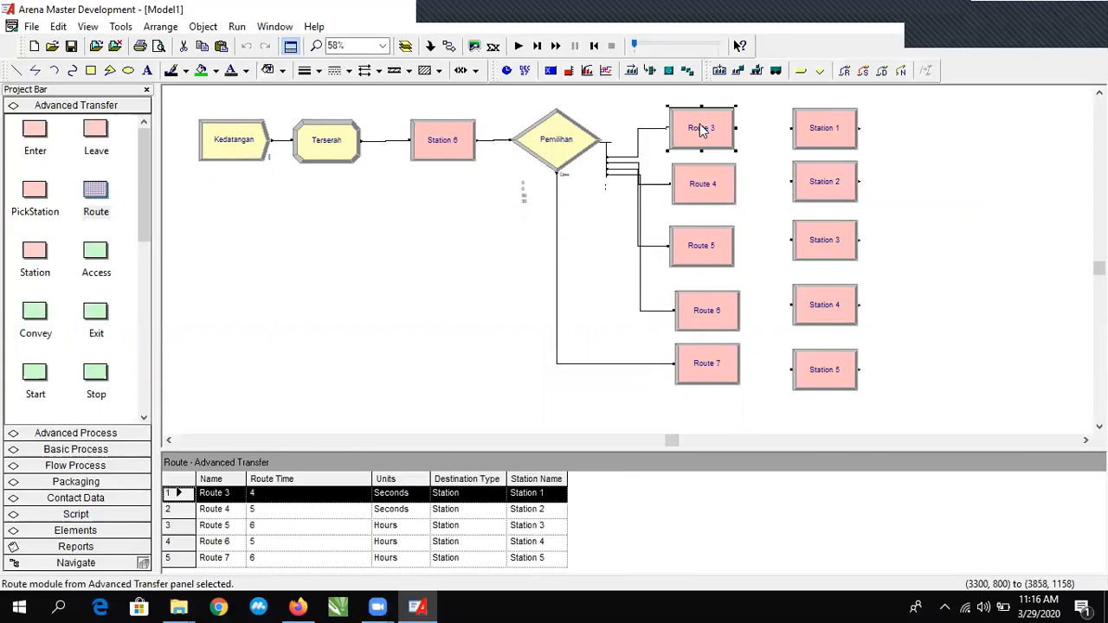
left_click_drag(699, 127, 705, 127)
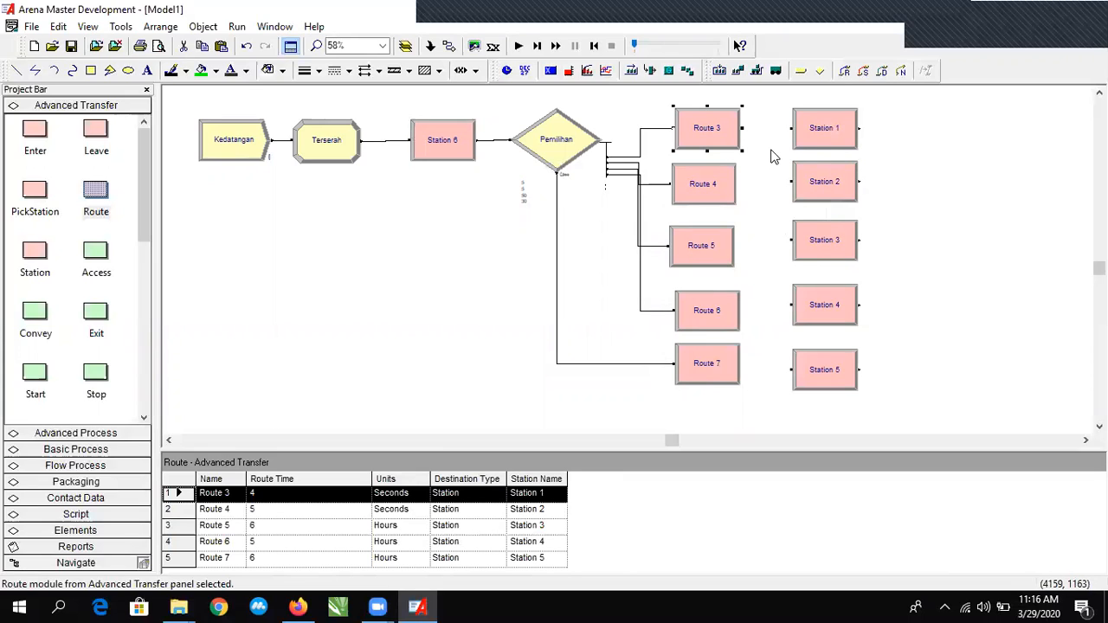
double_click(726, 132)
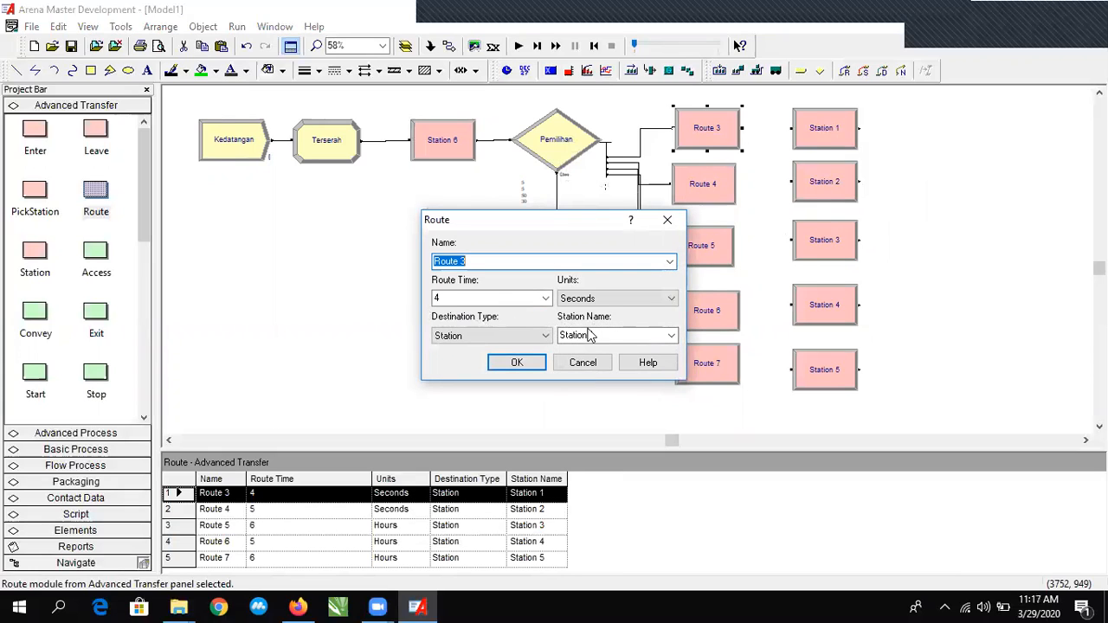
left_click(668, 219)
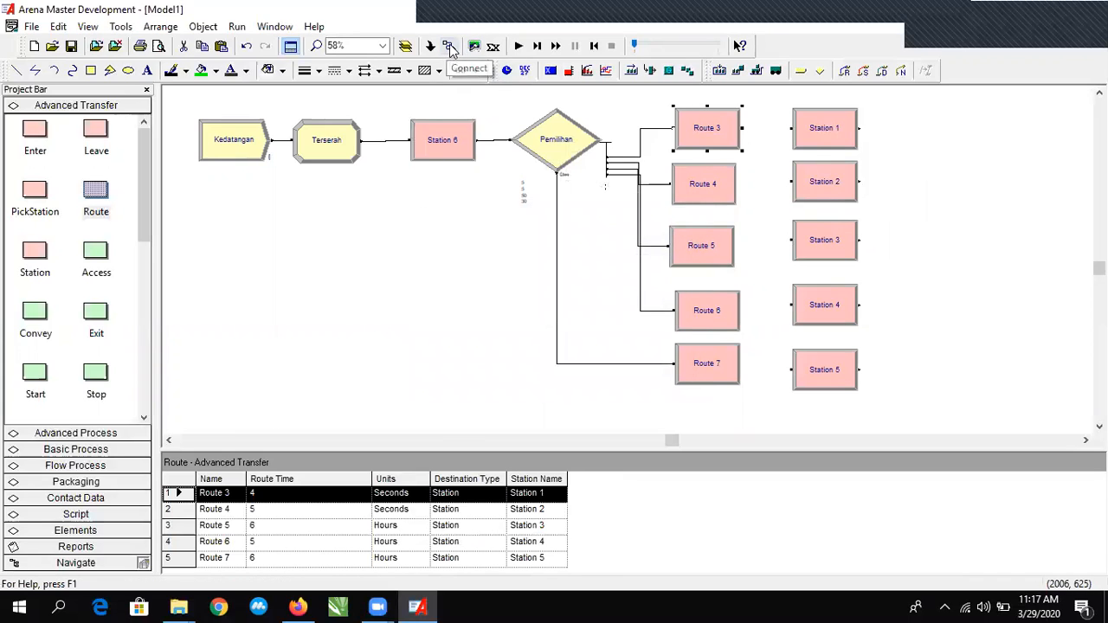
Review the overall model flow and the settings of the Station 6 module.
scroll(718, 130, "up", 2)
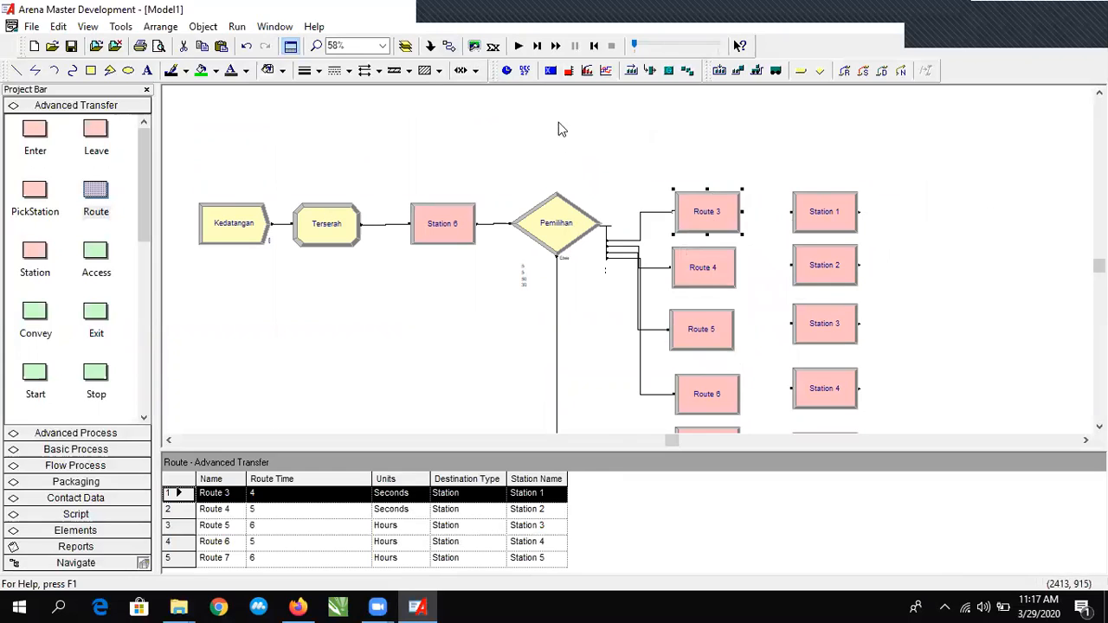
key("minus")
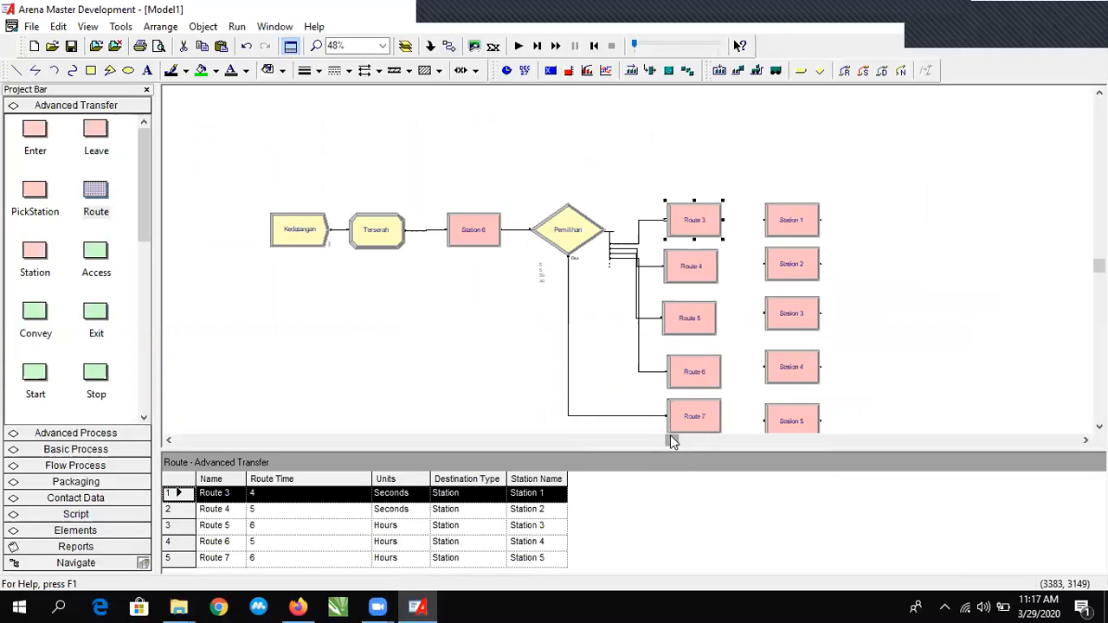
left_click_drag(671, 440, 685, 442)
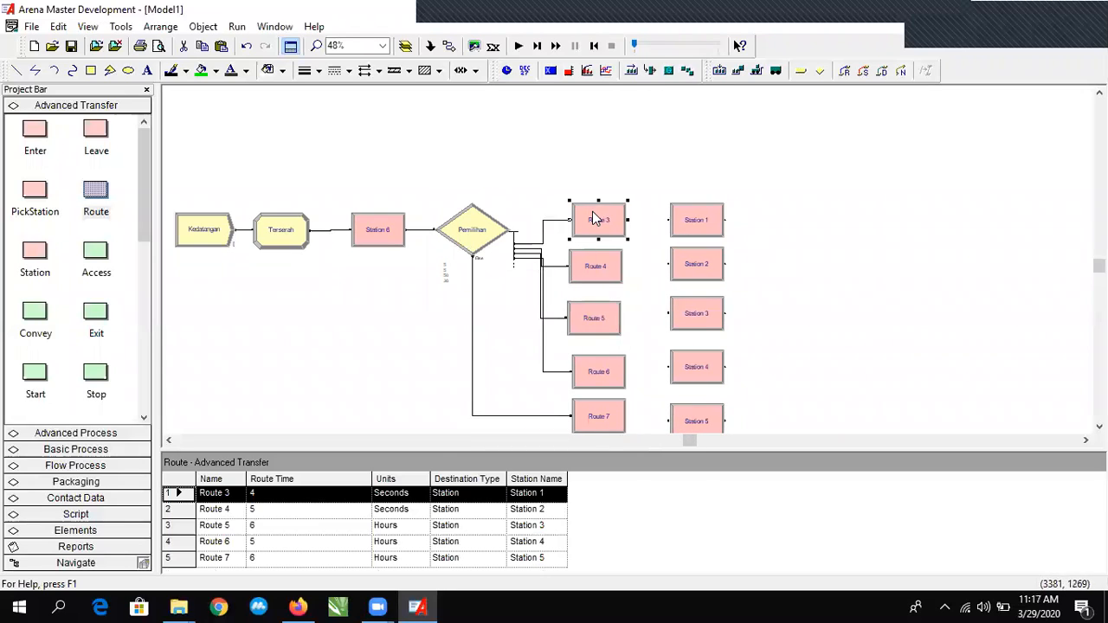
scroll(596, 219, "down", 2)
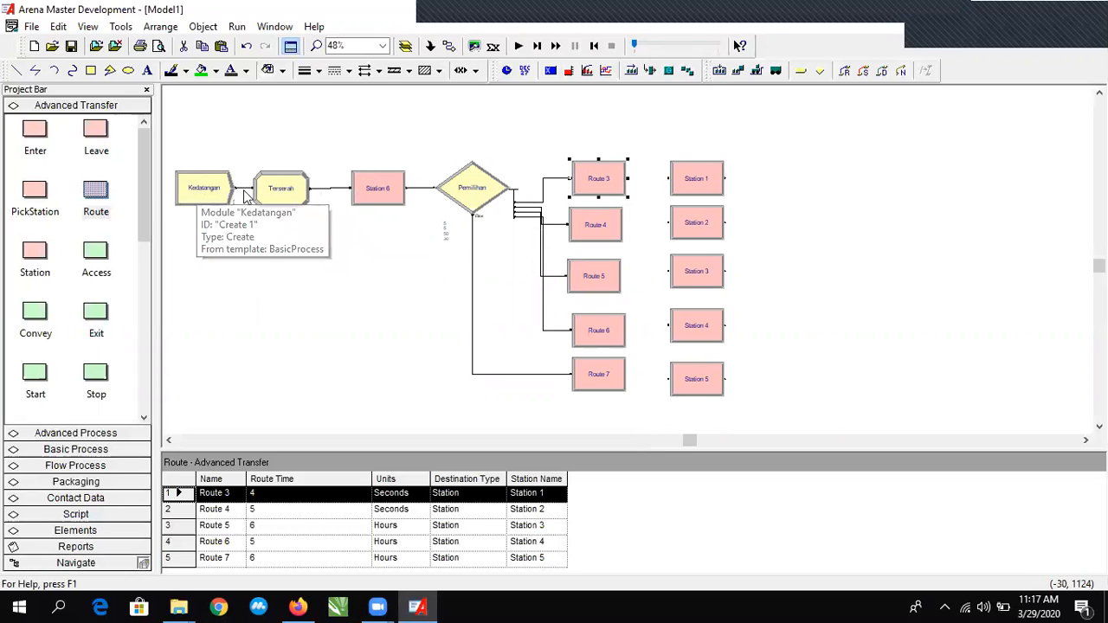
double_click(369, 193)
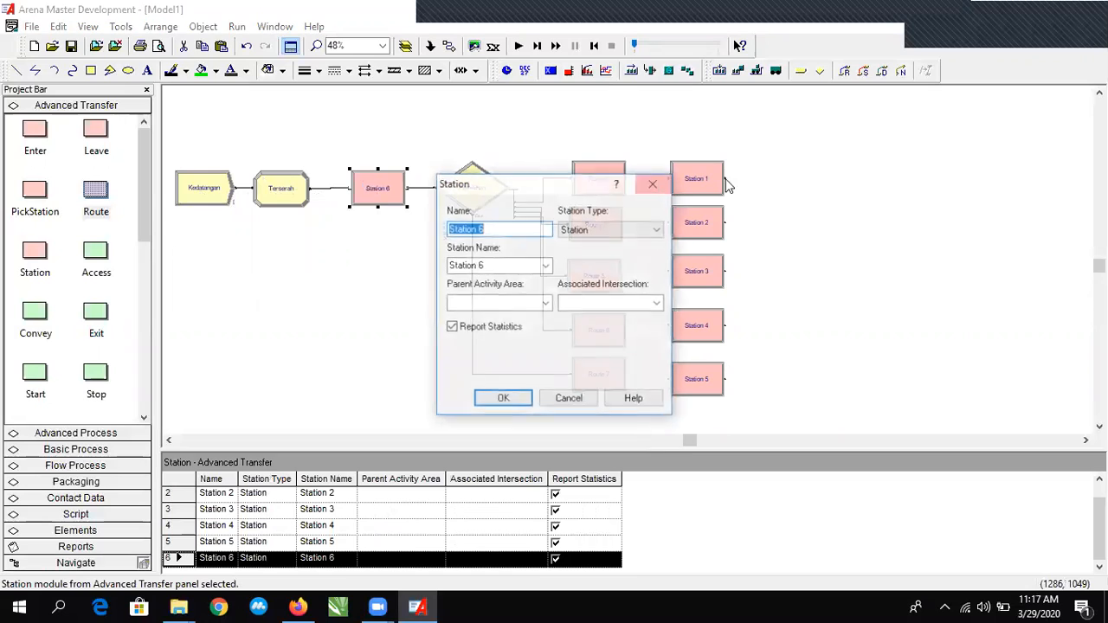
left_click(656, 181)
left_click_drag(317, 135, 441, 264)
left_click(459, 137)
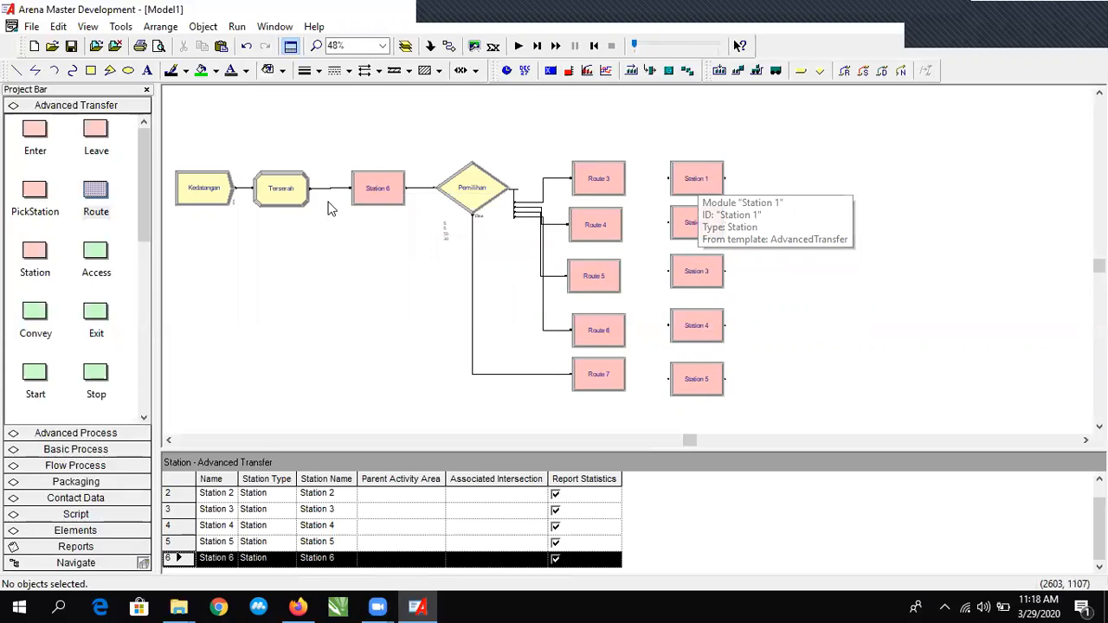
Place a Basic Process Process module beside Station 1, level with it.
scroll(52, 208, "down", 5)
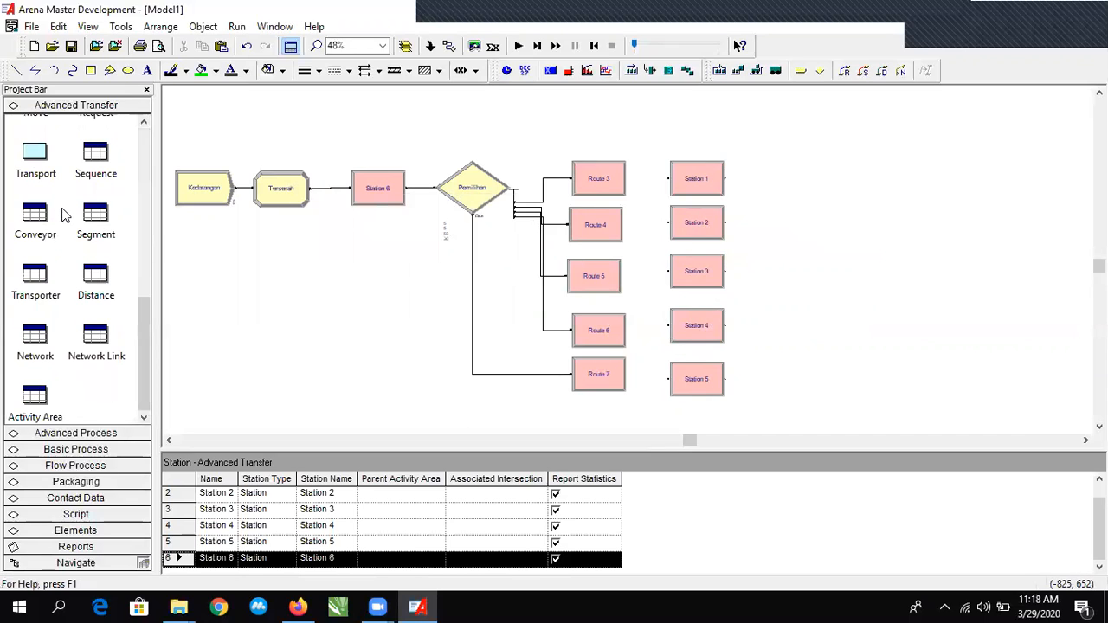
scroll(80, 351, "up", 5)
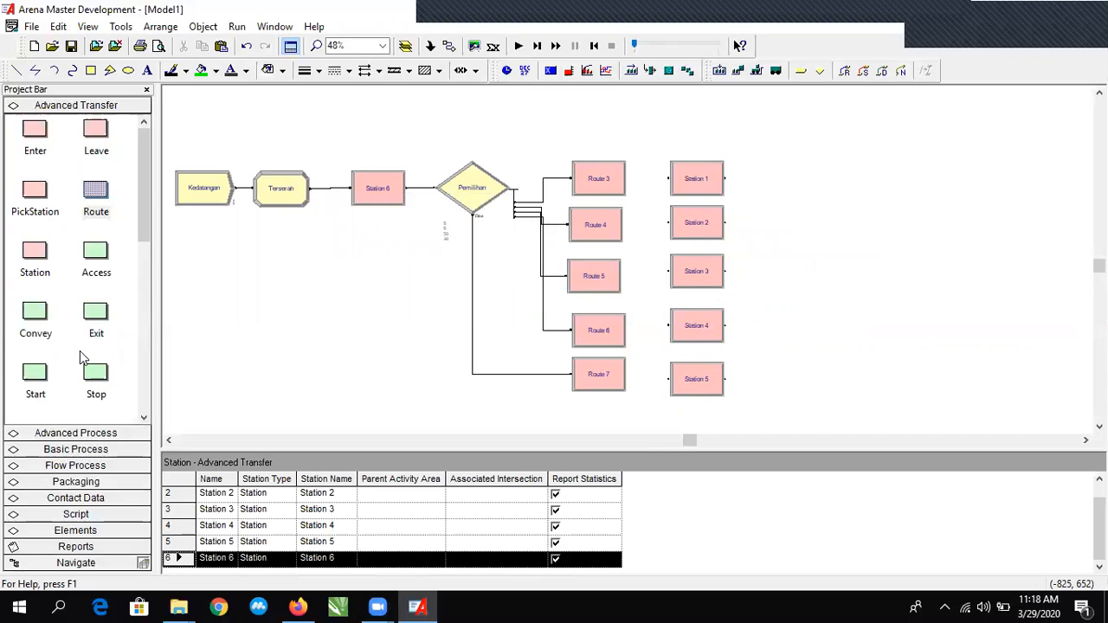
left_click(95, 450)
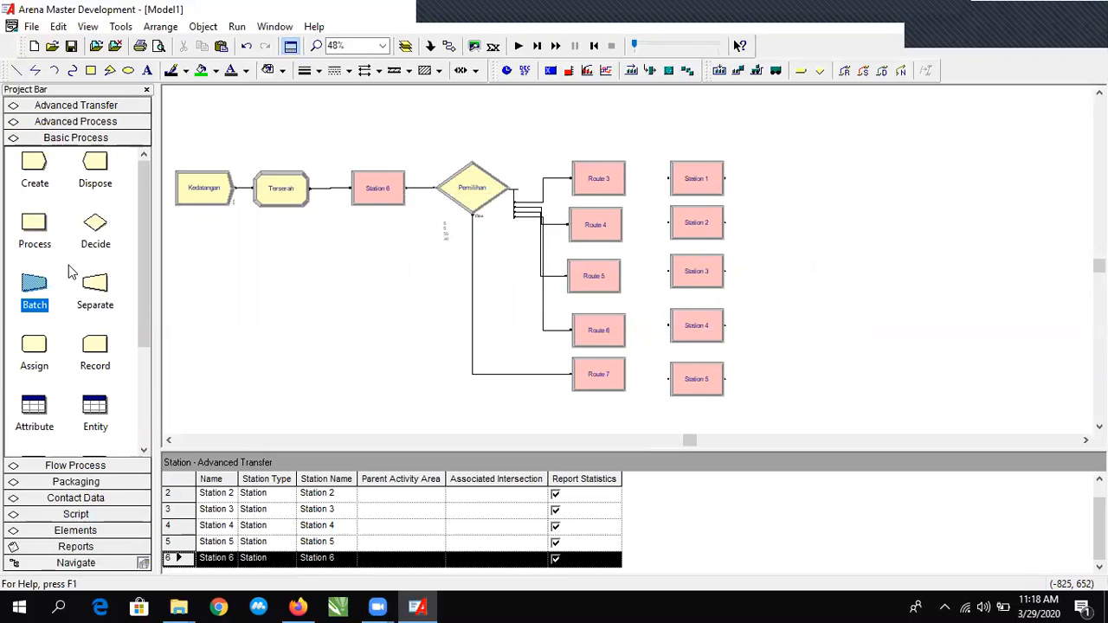
left_click_drag(35, 230, 792, 178)
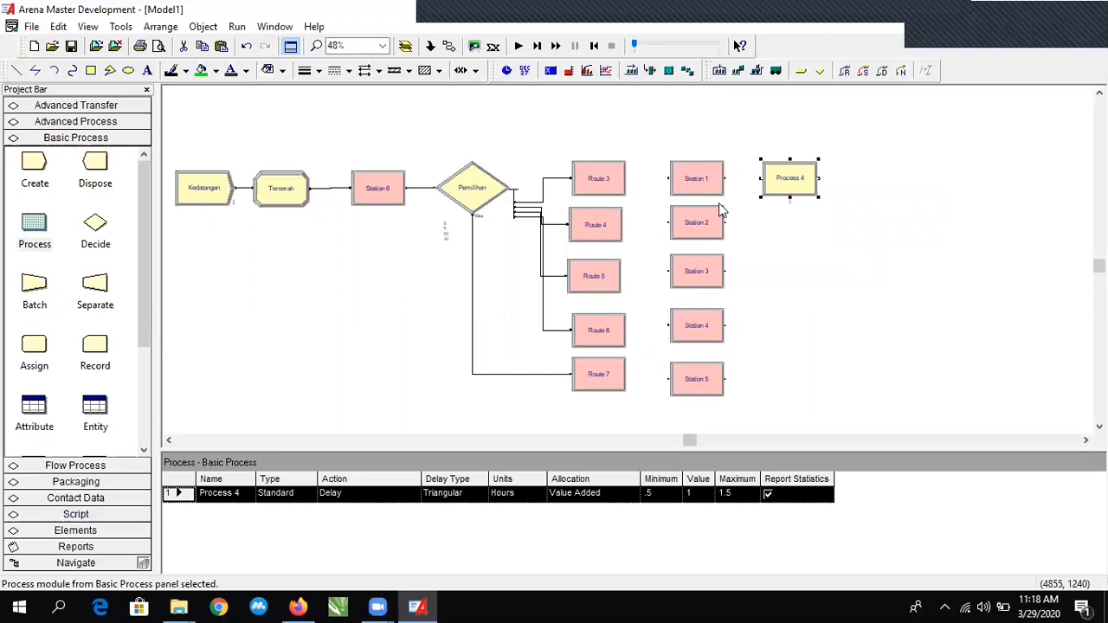
Go through the action options of the new Process module and set its action to Seize Delay Release.
double_click(793, 178)
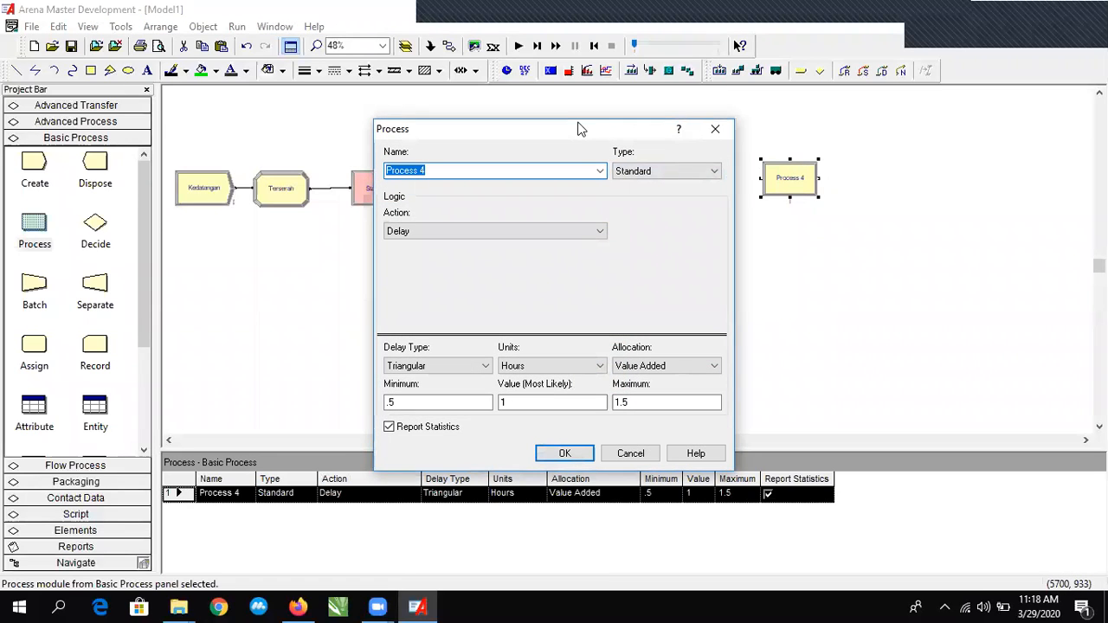
left_click_drag(580, 129, 603, 92)
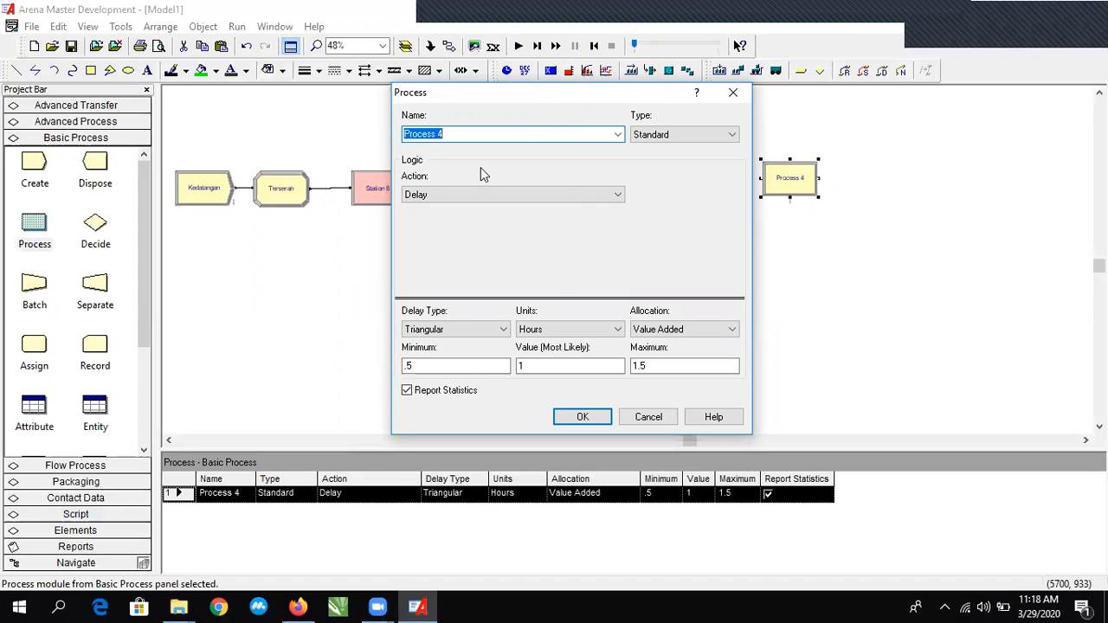
left_click(515, 199)
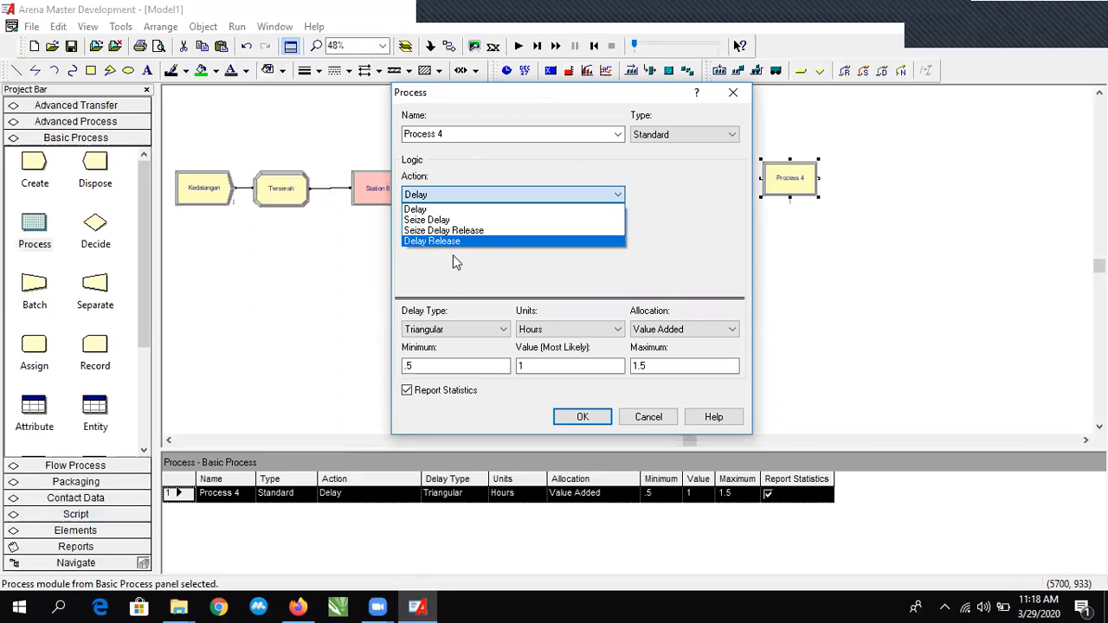
left_click(409, 209)
left_click(459, 194)
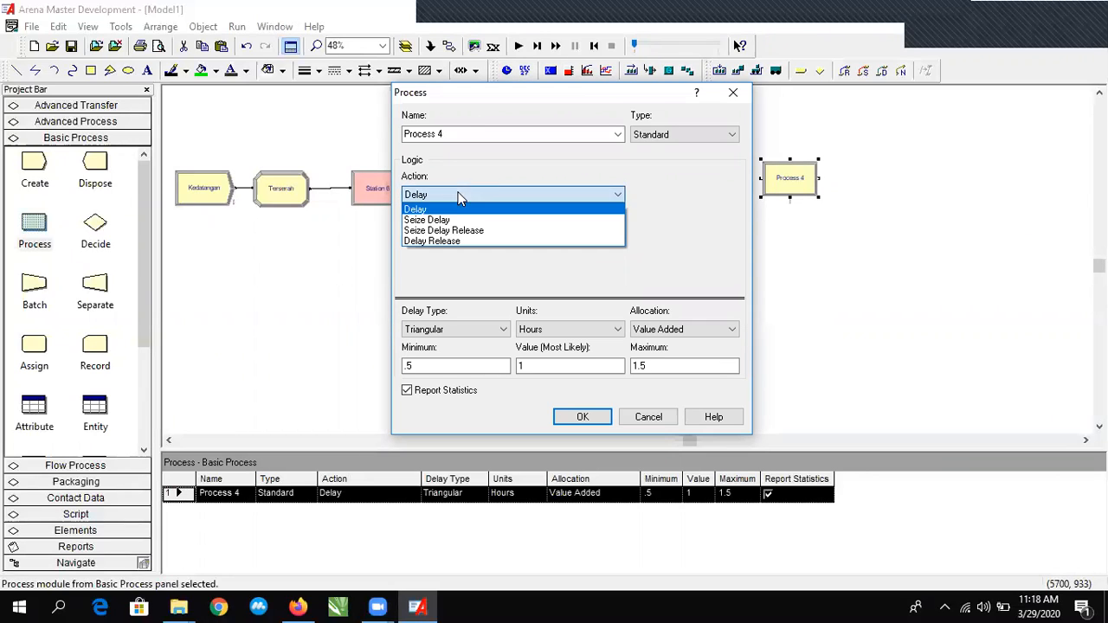
left_click(451, 221)
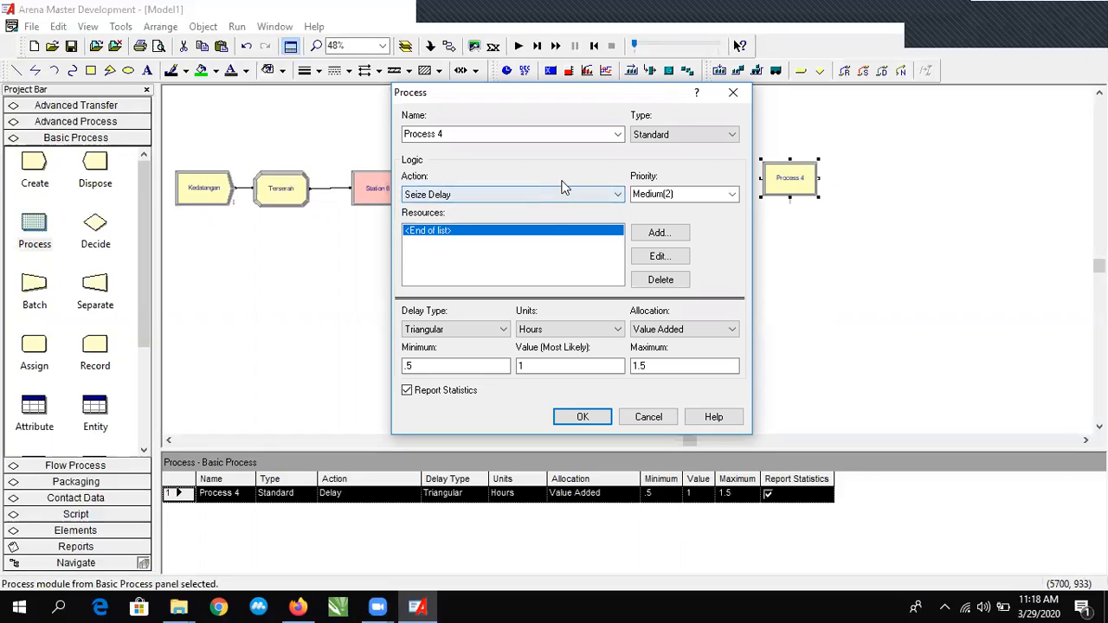
left_click(495, 192)
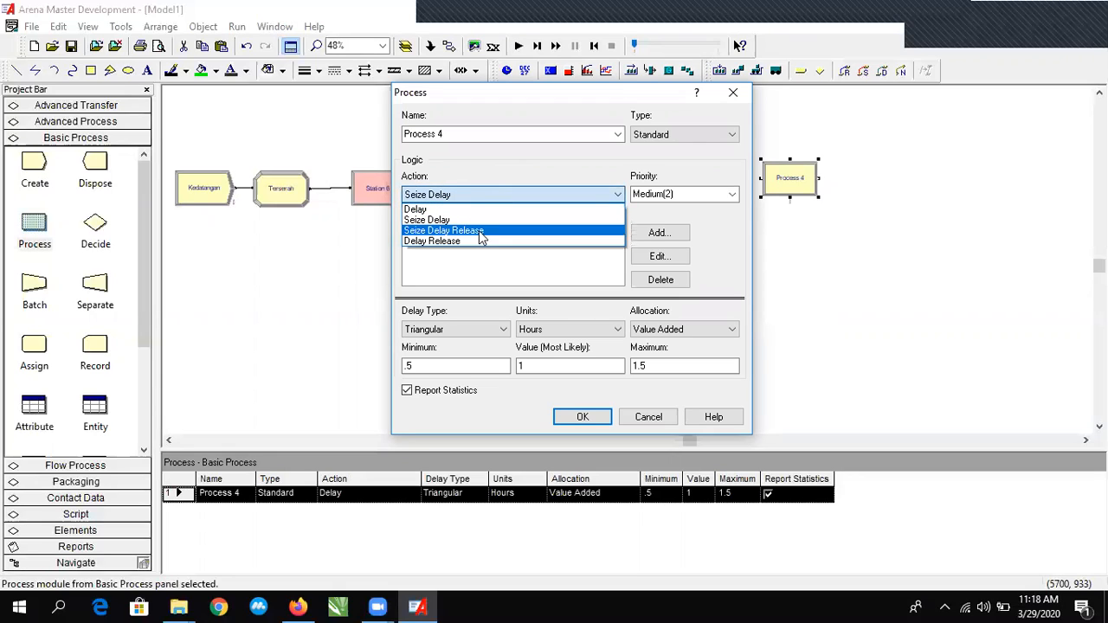
left_click(478, 230)
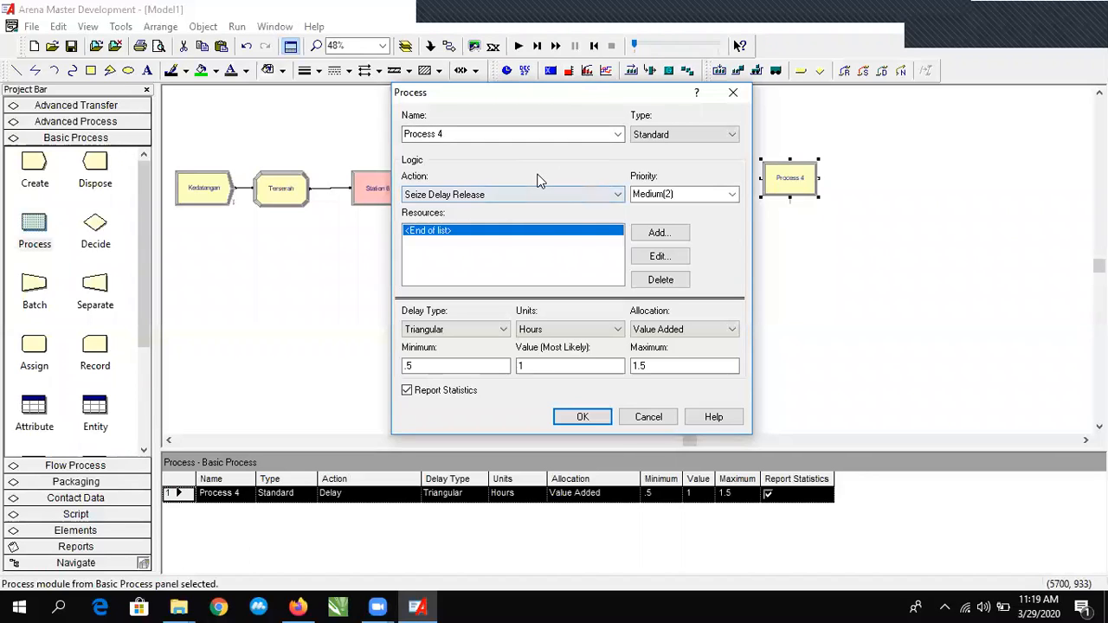
Switch Process 4's action to Seize Delay and back to Seize Delay Release.
left_click(444, 195)
left_click(437, 220)
left_click(462, 198)
left_click(459, 230)
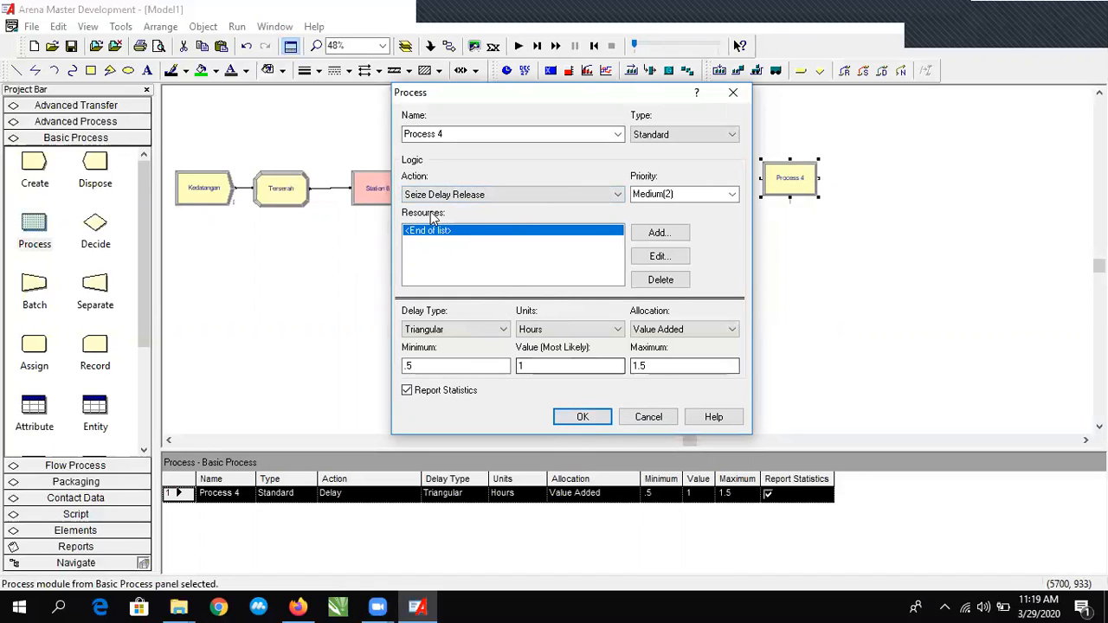
Try to accept Process 4's settings without adding a resource.
left_click(658, 234)
left_click(678, 217)
left_click(582, 416)
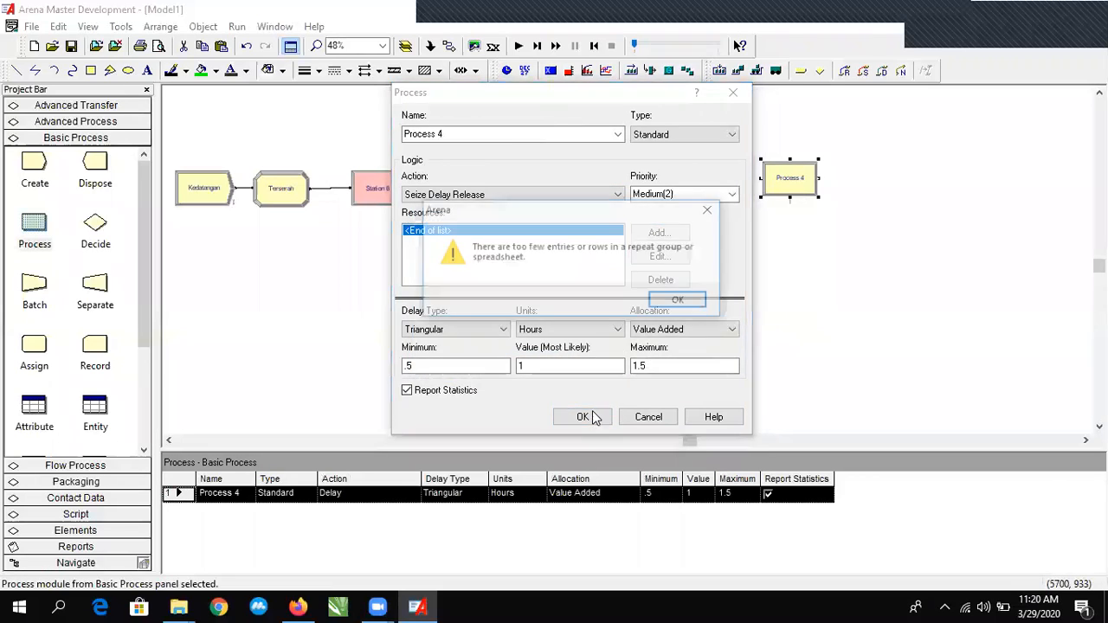
left_click(679, 300)
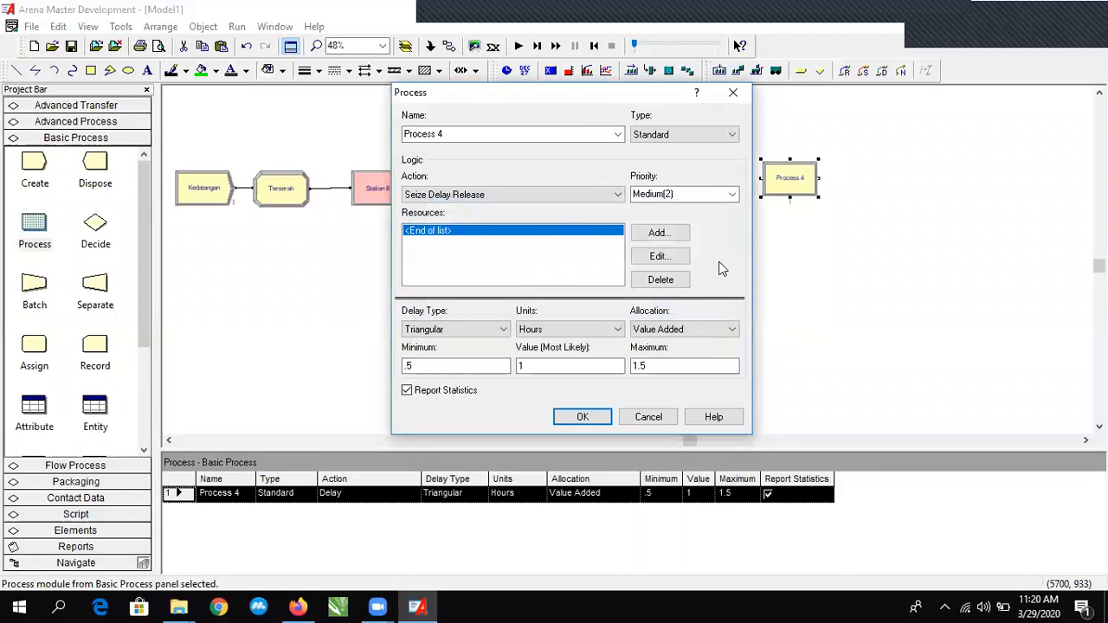
Add Resource 1 of type Resource with quantity 1 to Process 4 and accept its settings.
left_click(657, 233)
left_click(508, 261)
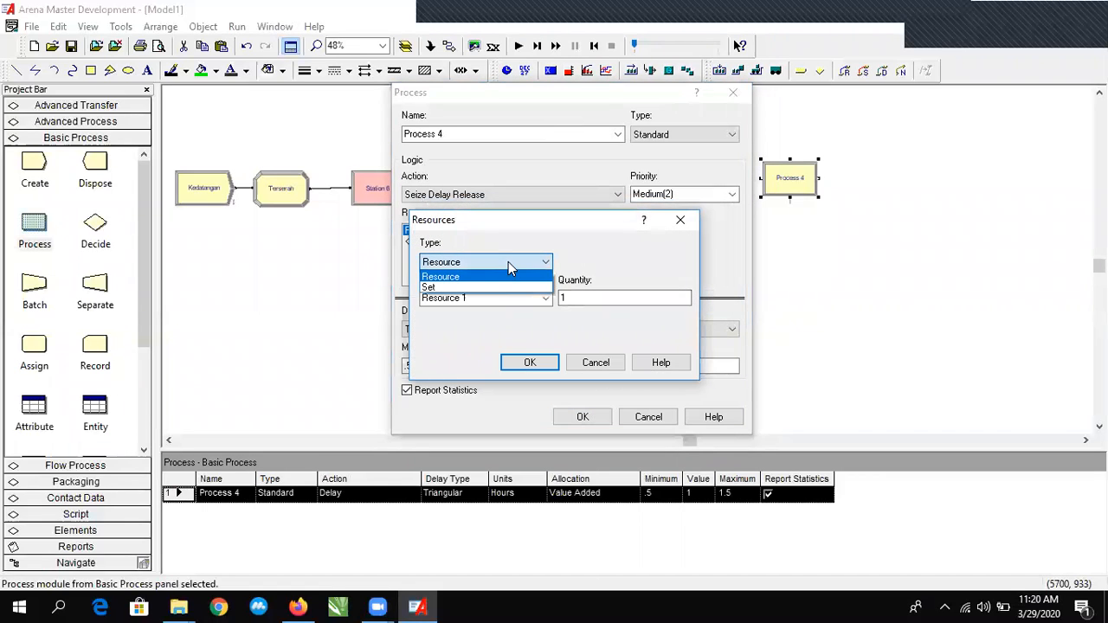
left_click(509, 263)
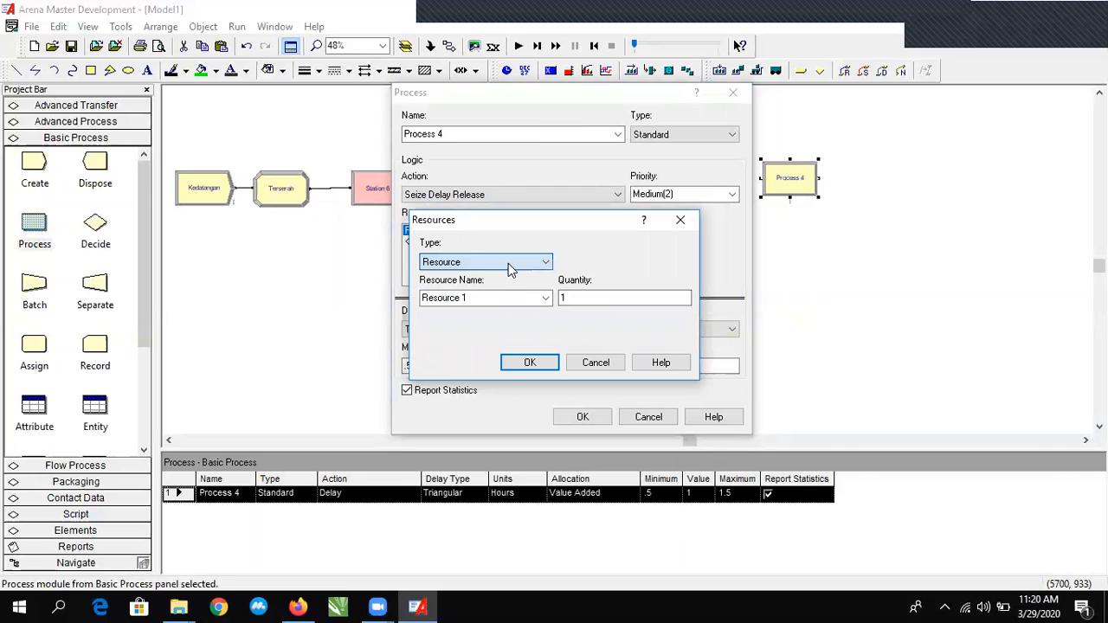
left_click(529, 363)
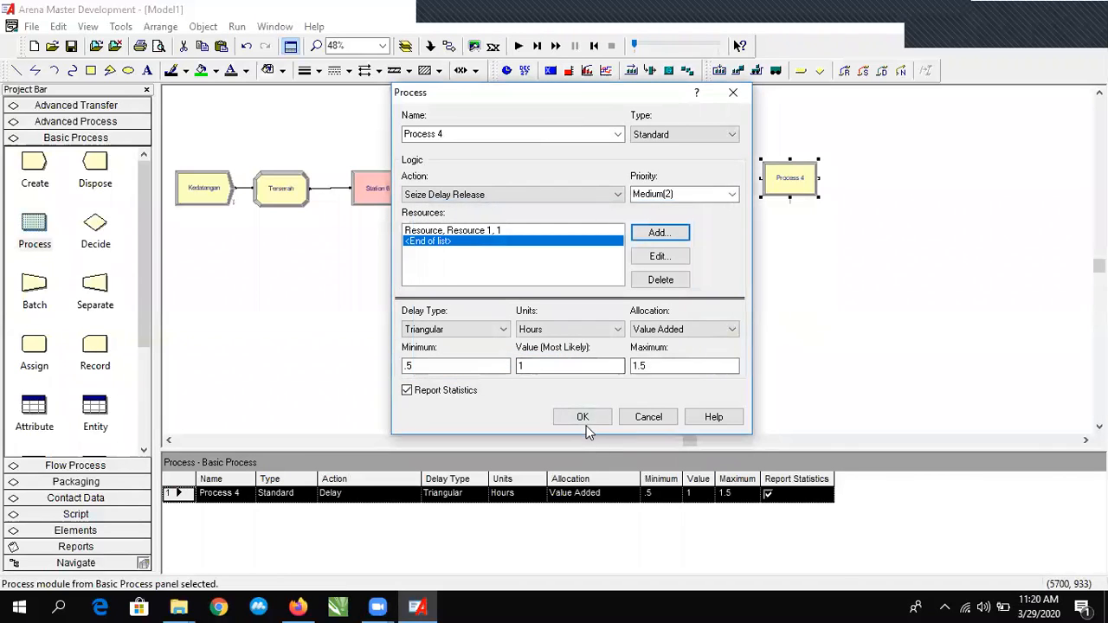
left_click(582, 412)
Shift the queue line above Process 4 slightly sideways, away from Station 1.
left_click(847, 179)
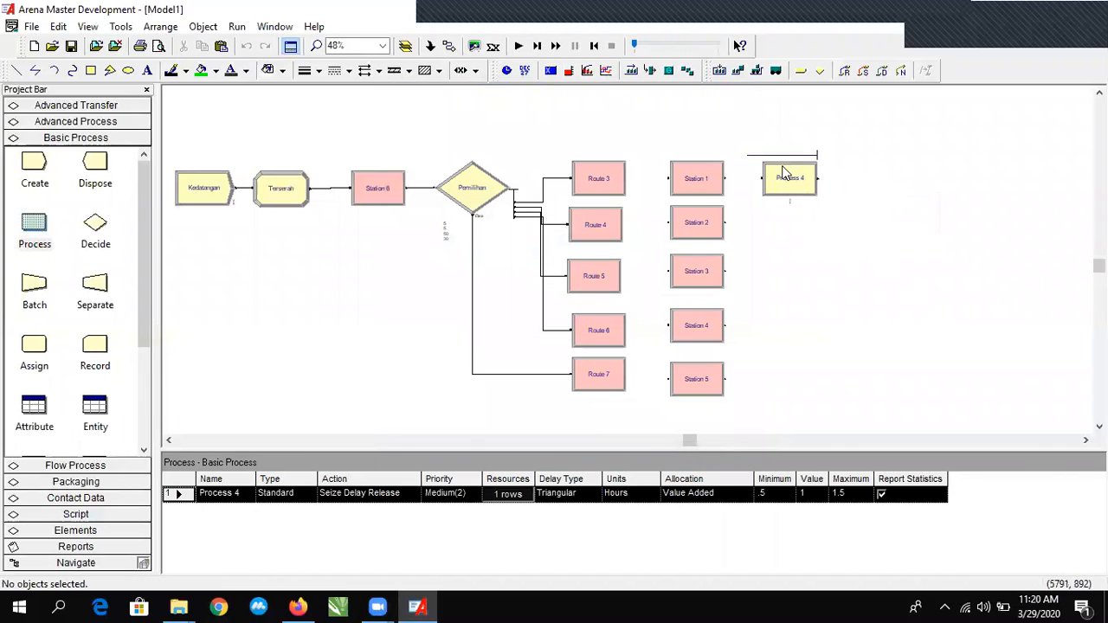
left_click(751, 160)
left_click_drag(751, 159, 778, 161)
left_click(860, 166)
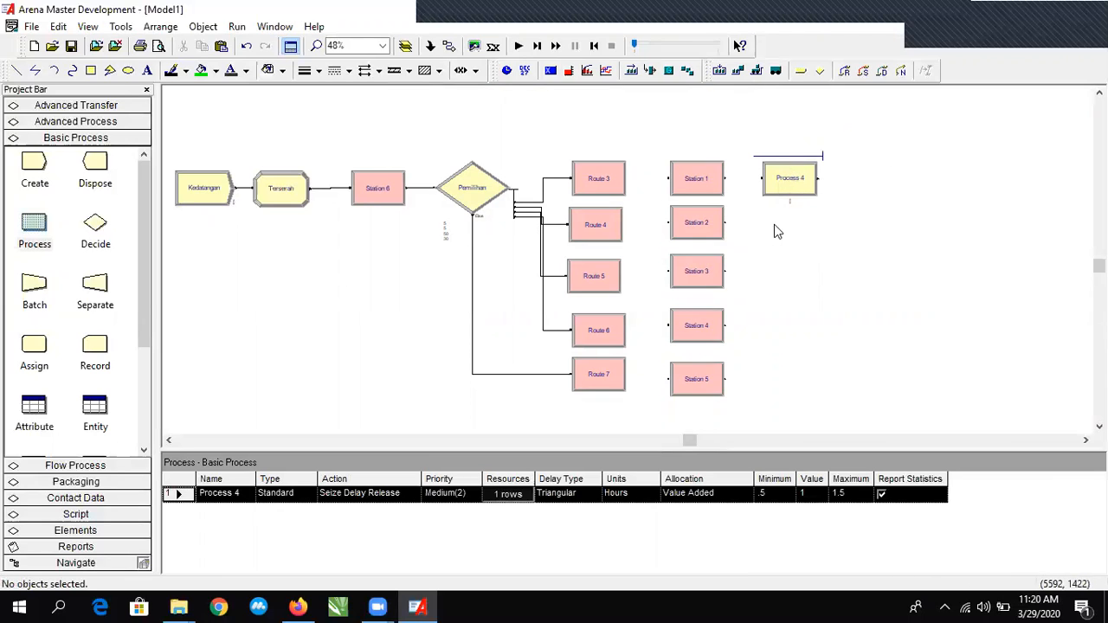
left_click_drag(738, 139, 888, 167)
left_click(817, 142)
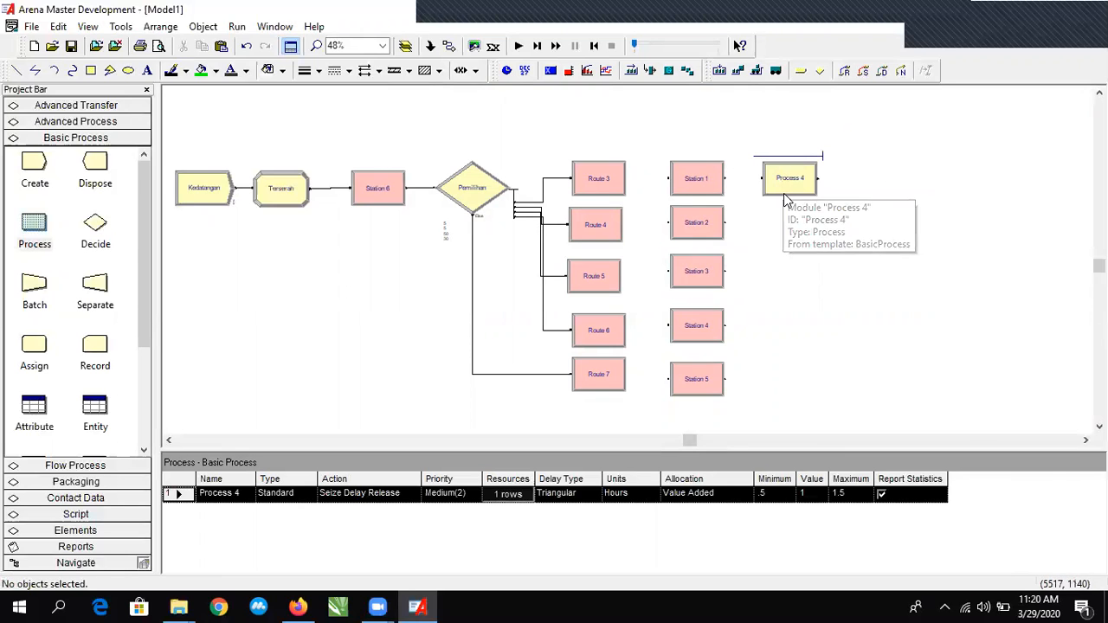
Open Process 4's settings and display the available delay types.
double_click(786, 179)
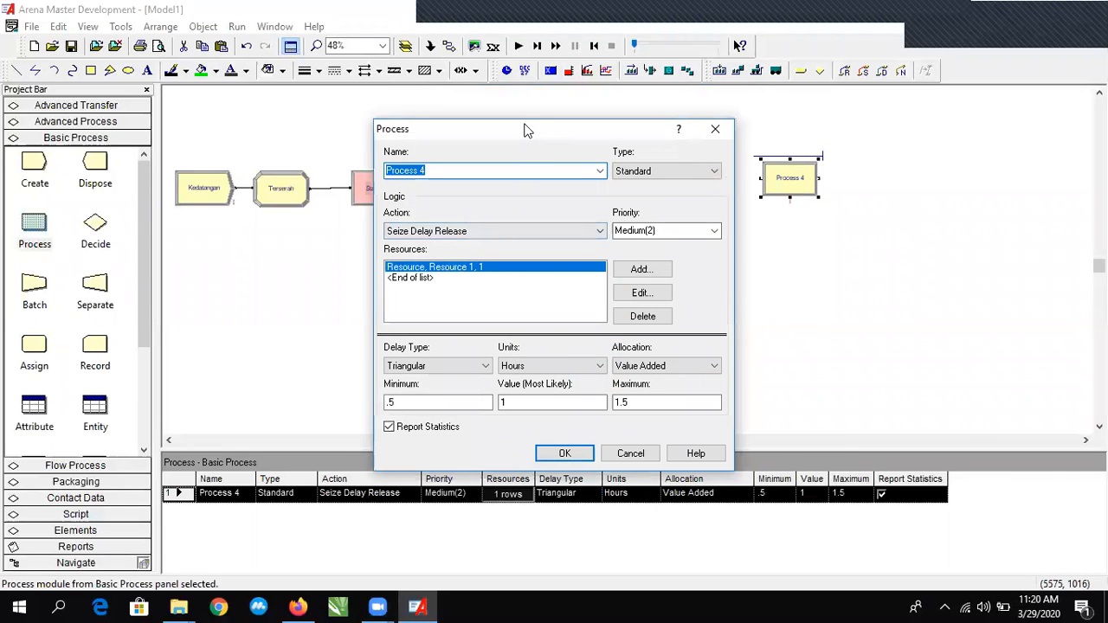
left_click_drag(525, 129, 448, 103)
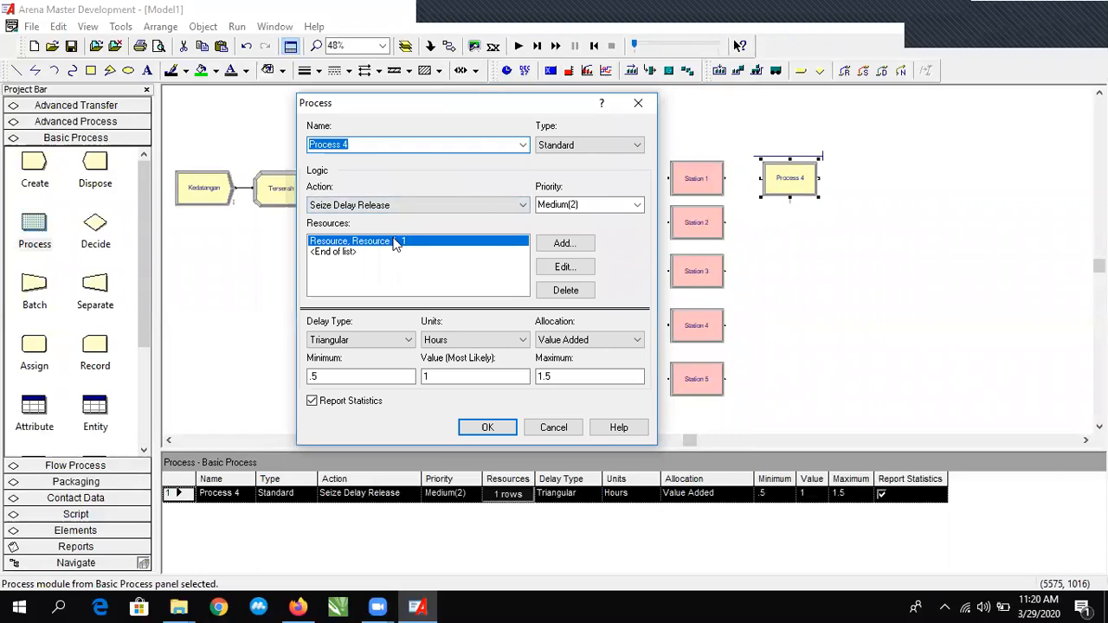
left_click(355, 341)
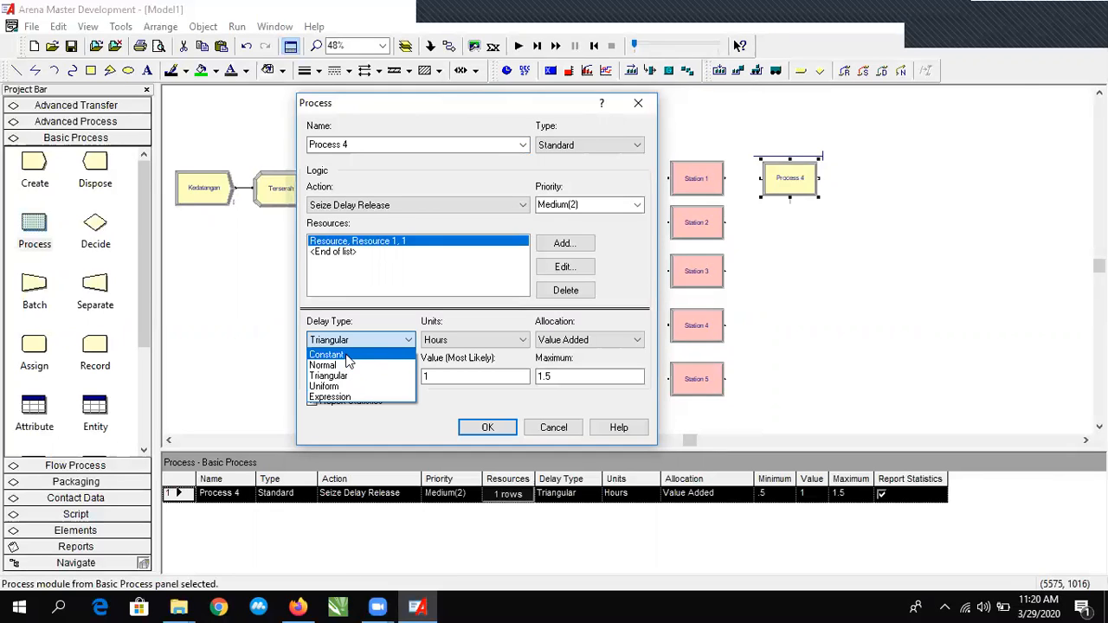
left_click(375, 336)
Switch Process 4's delay type to Expression.
left_click(386, 340)
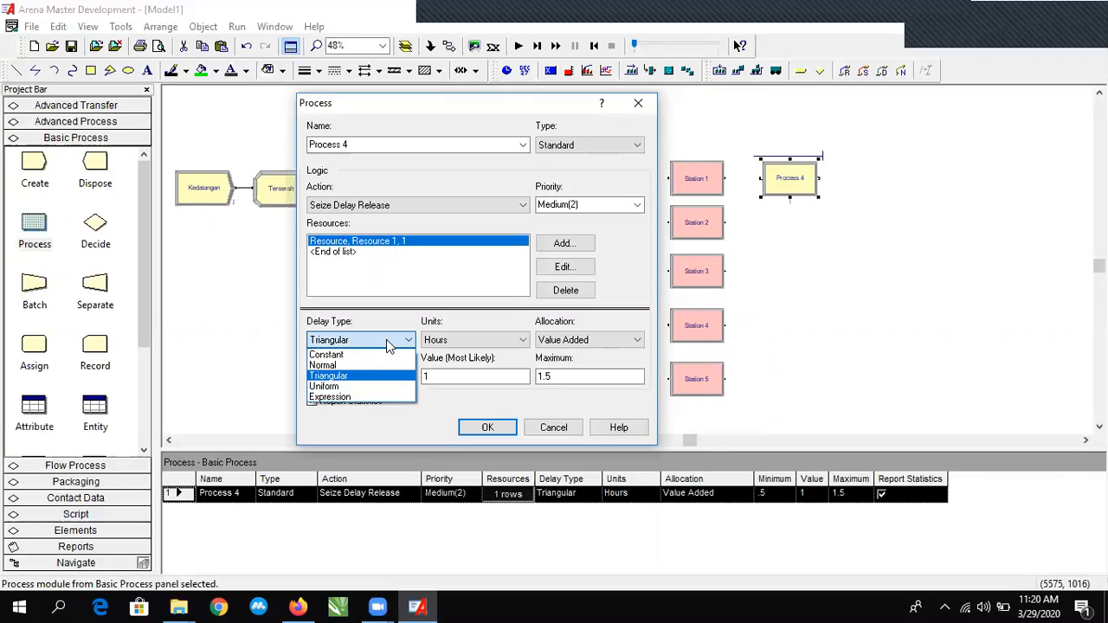
left_click(345, 397)
left_click(344, 397)
left_click(371, 340)
left_click(374, 340)
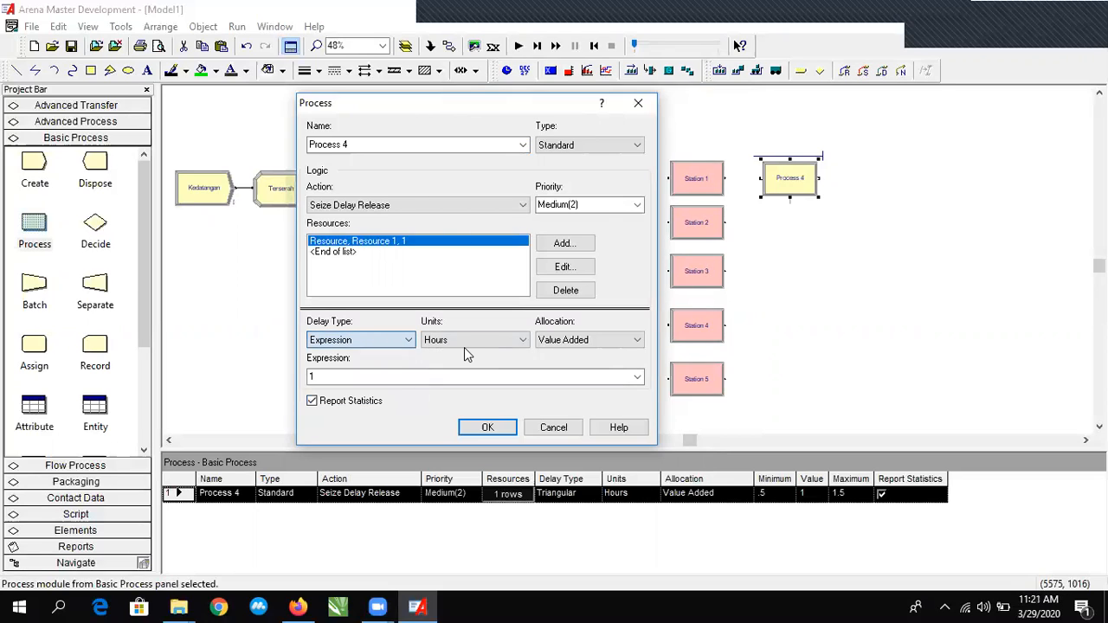
Set Process 4's delay type to Constant and re-enter a value of 1.
left_click(395, 342)
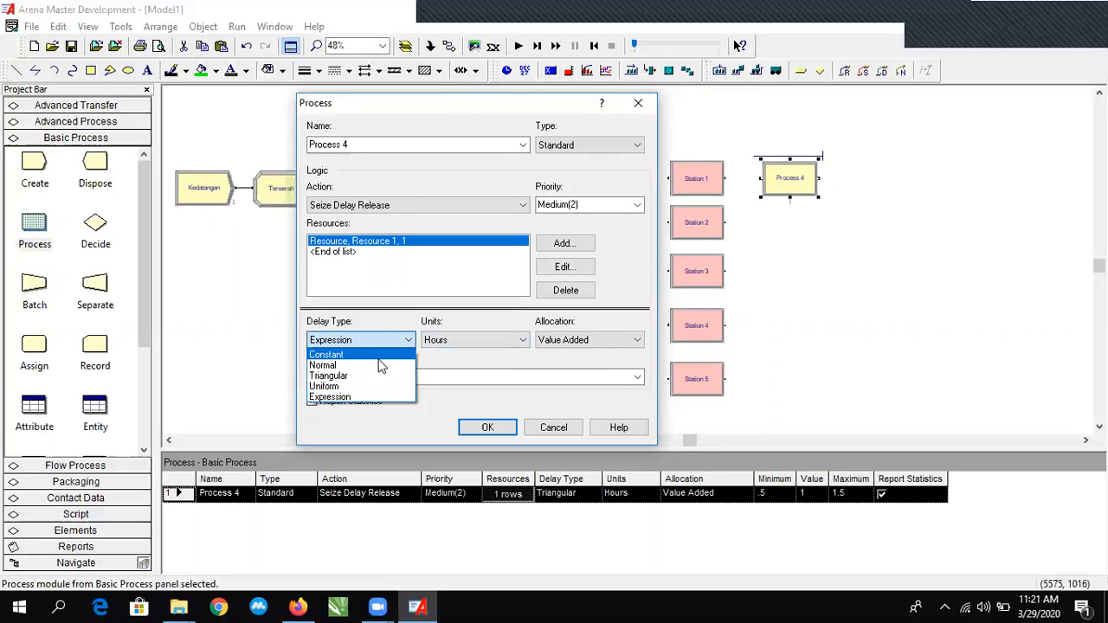
left_click(379, 357)
left_click(483, 343)
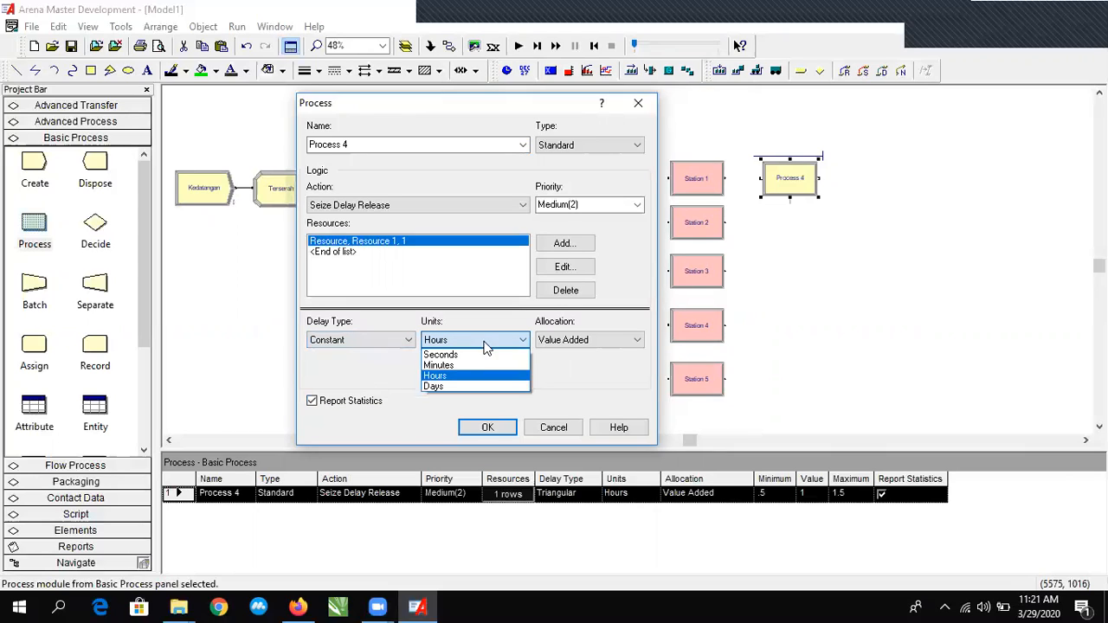
left_click(576, 376)
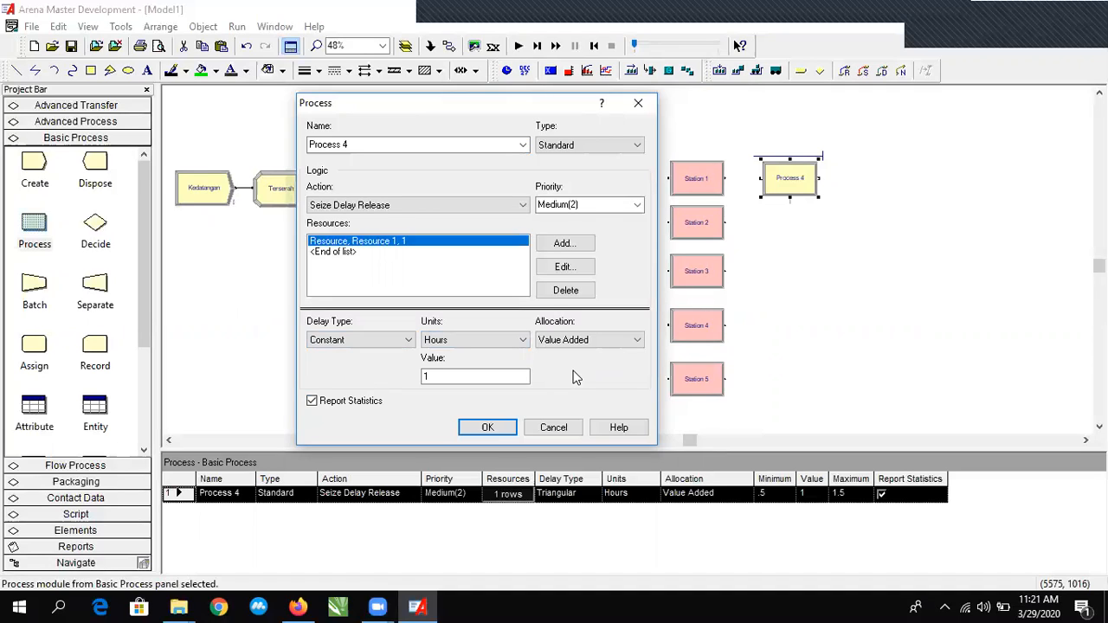
left_click(519, 374)
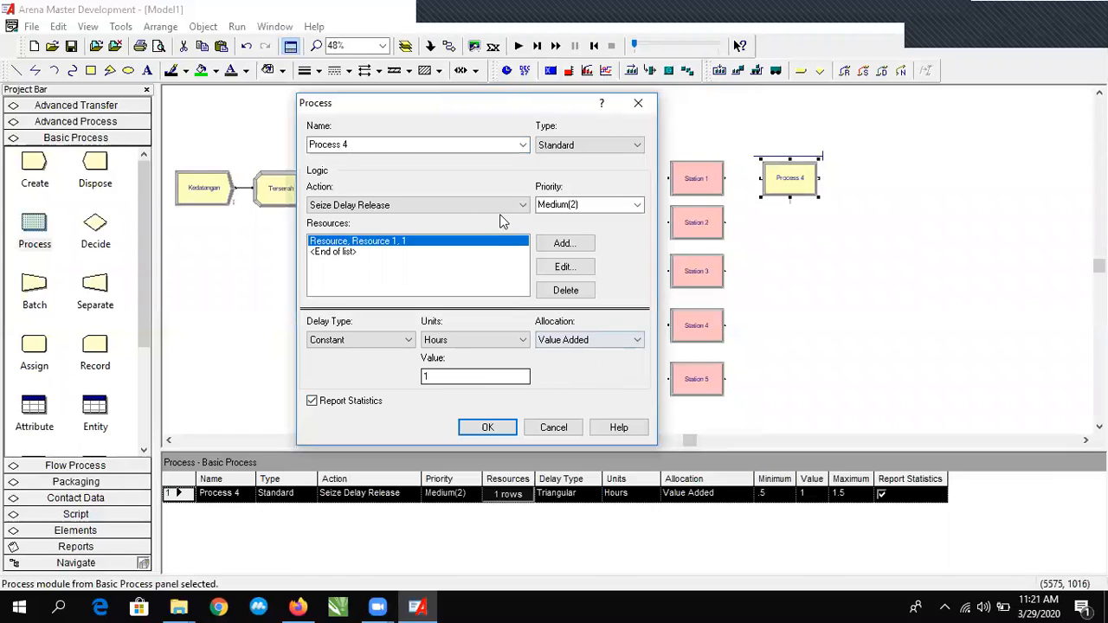
key("BackSpace")
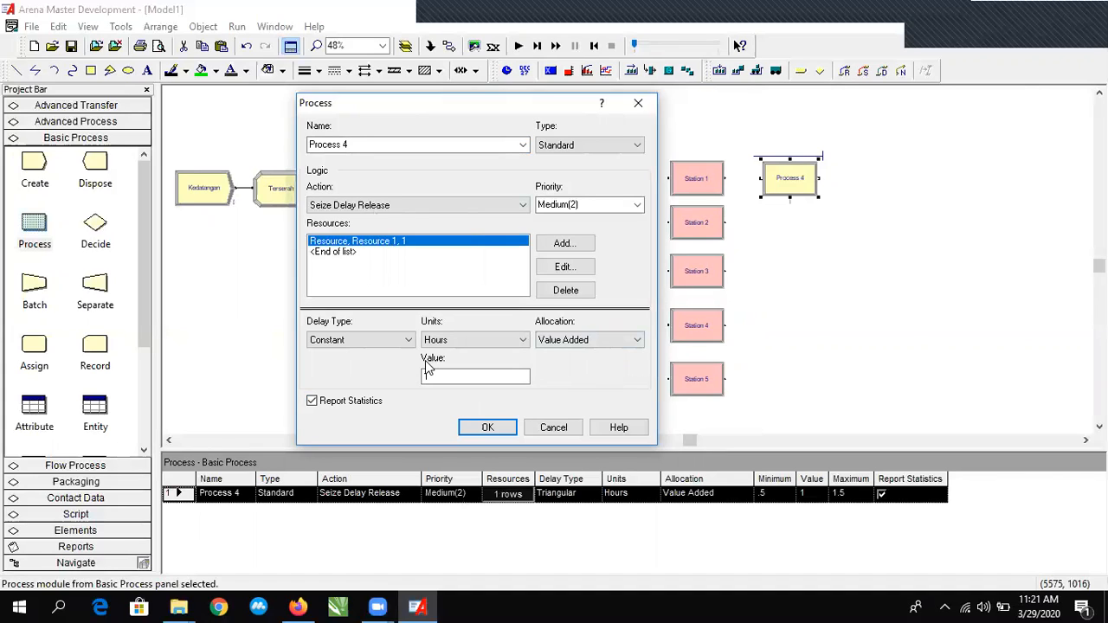
type("1")
Change Process 4's delay type from Constant to Expression, with Hours as the units.
left_click(359, 345)
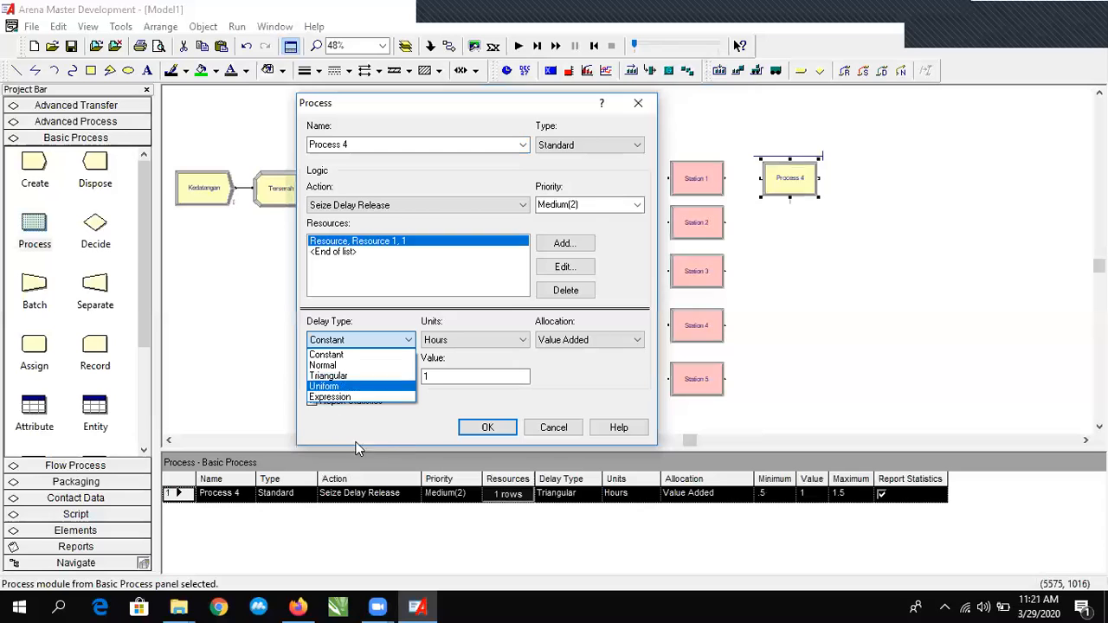
left_click(340, 356)
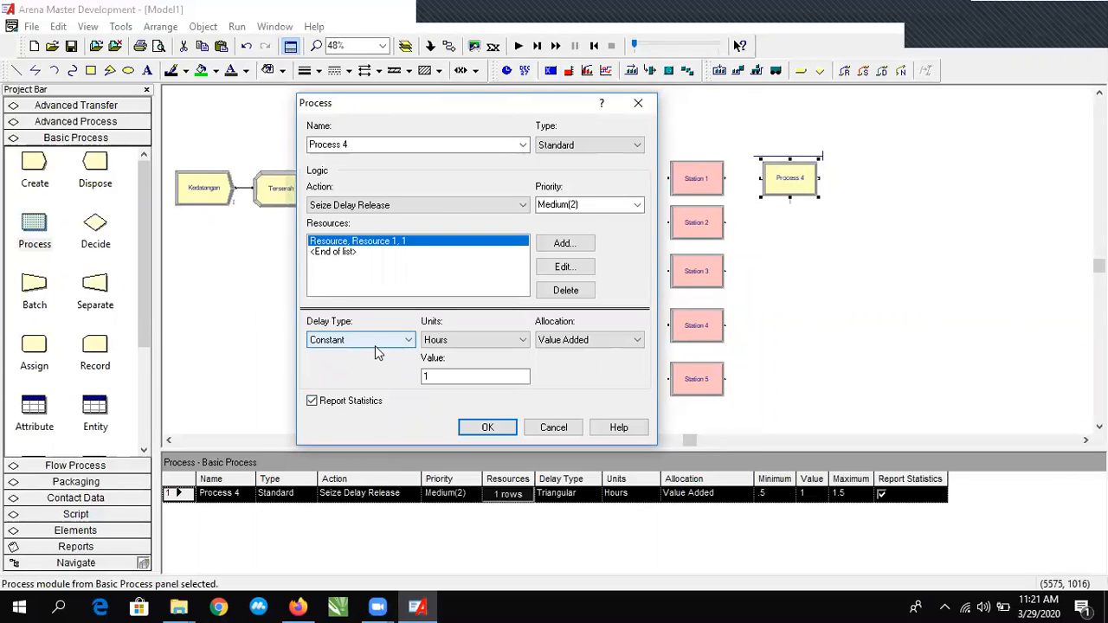
left_click(375, 345)
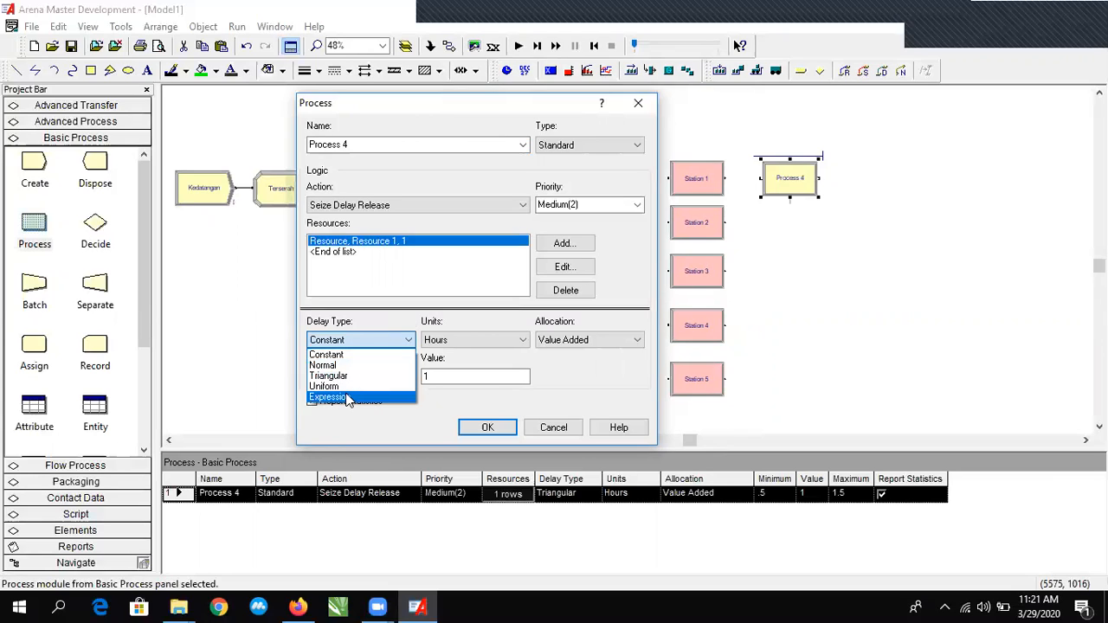
left_click(372, 395)
left_click(454, 343)
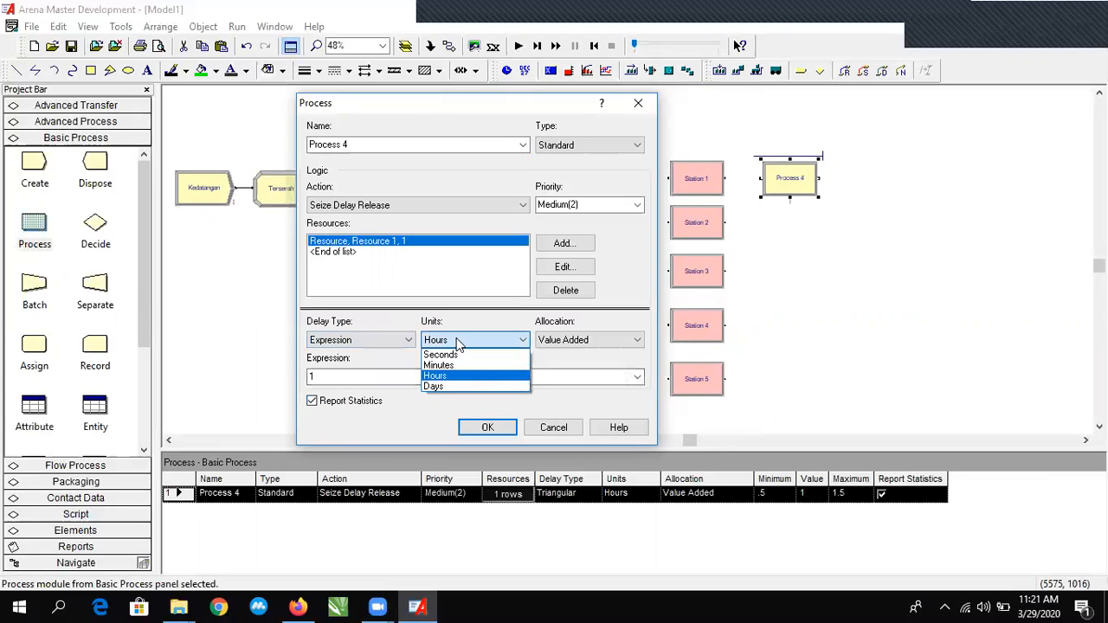
left_click(436, 376)
Choose the NORM( Mean , StdDev ) distribution as Process 4's delay expression.
left_click(637, 376)
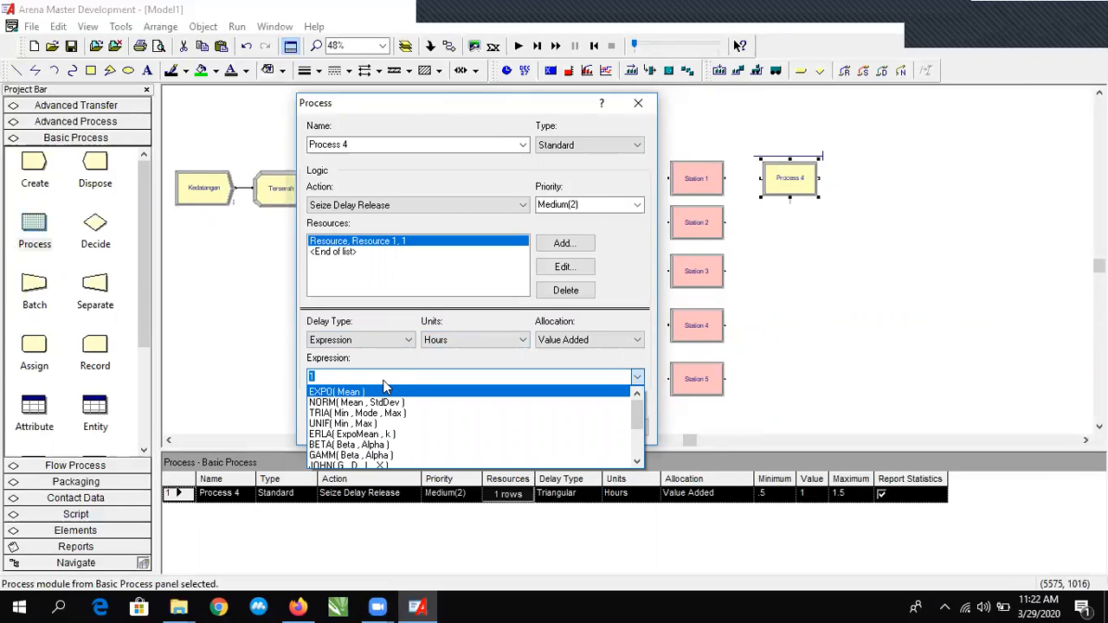
scroll(416, 424, "down", 2)
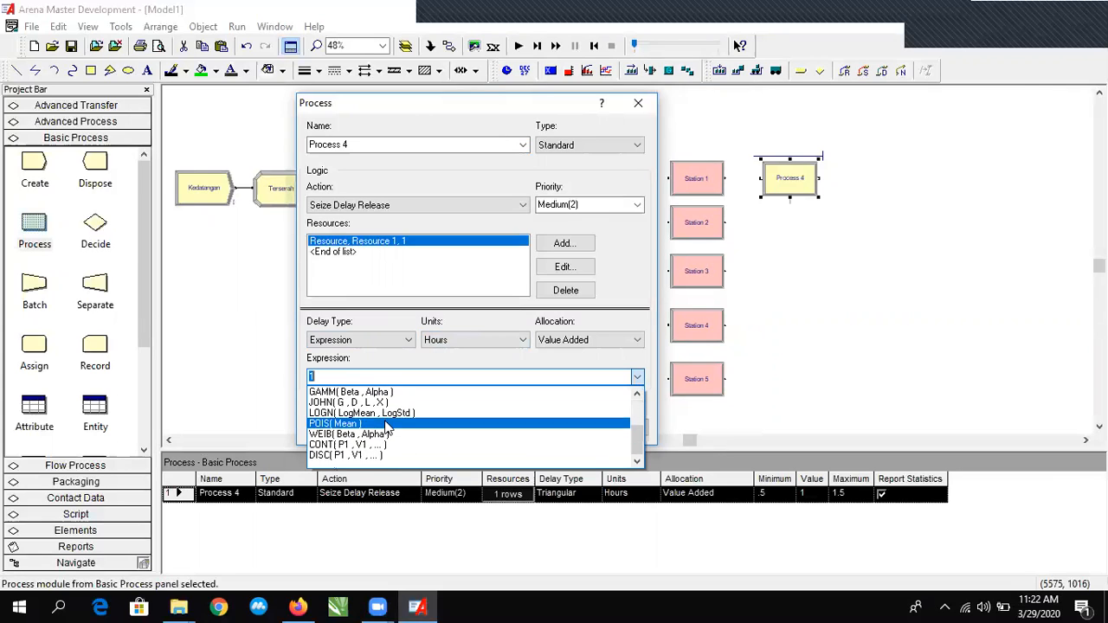
scroll(438, 443, "up", 2)
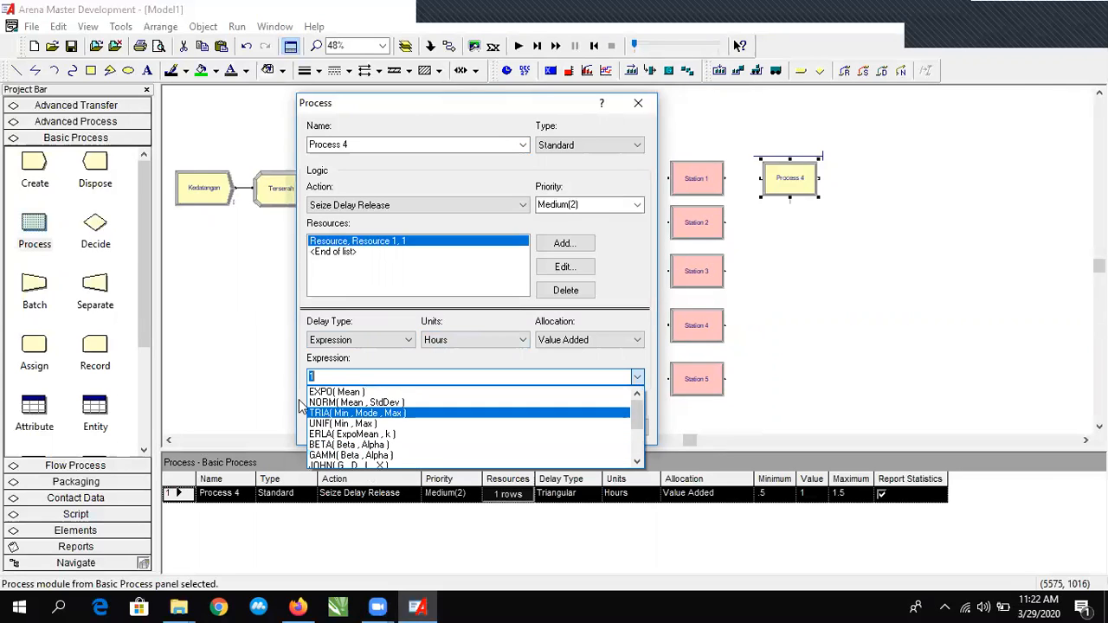
left_click(343, 404)
left_click(363, 379)
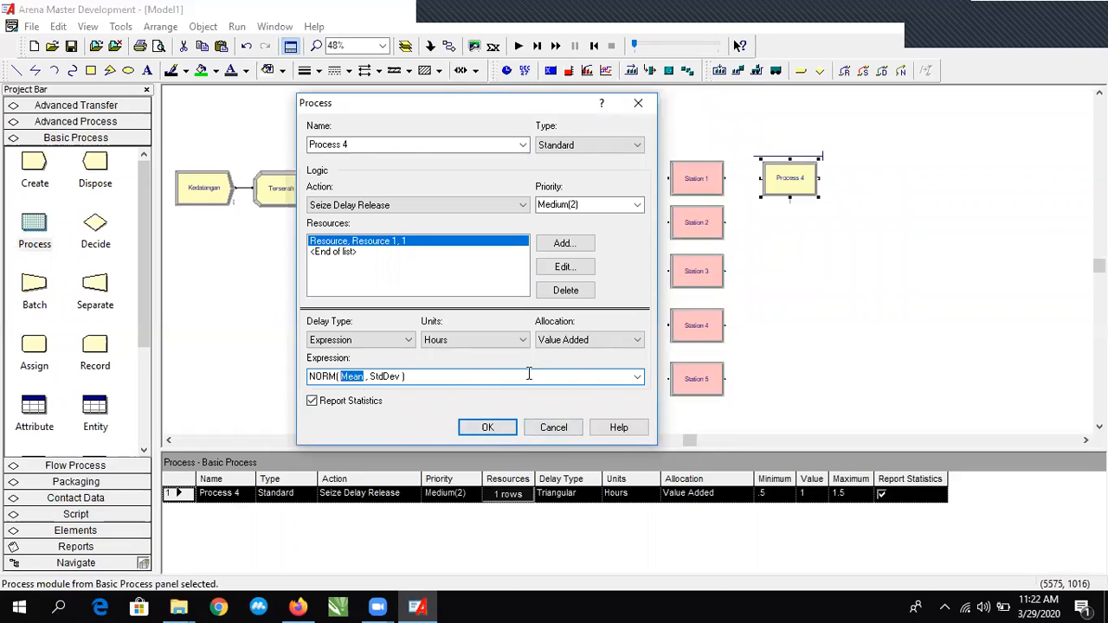
Examine the distributions offered for Process 4's delay expression, leaving the chosen one in place.
left_click(638, 379)
scroll(347, 446, "down", 2)
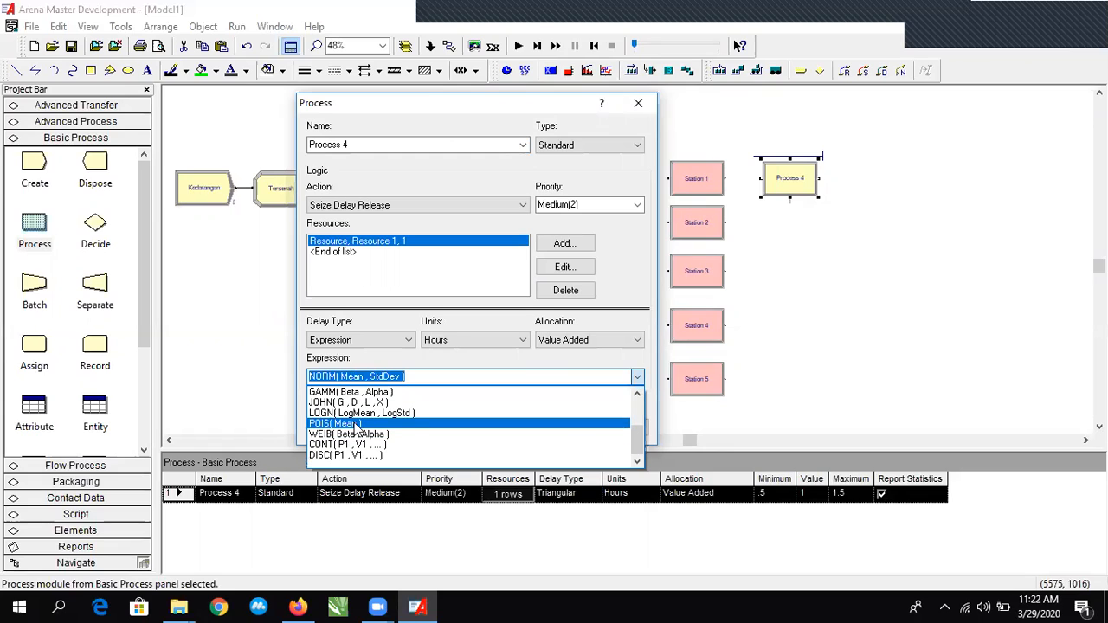
scroll(355, 425, "up", 2)
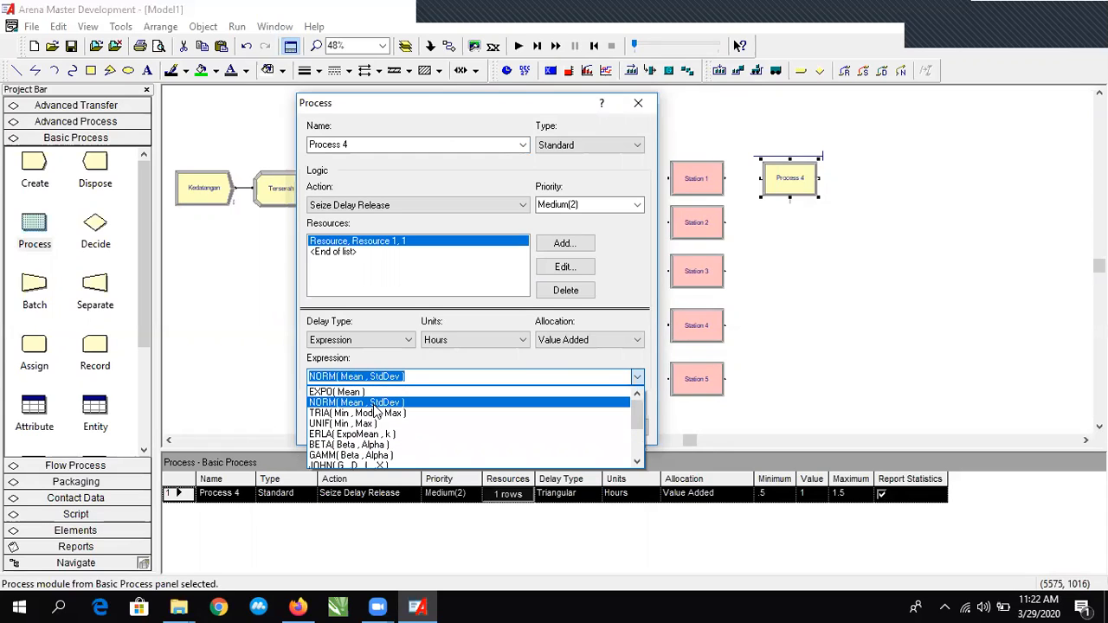
scroll(376, 413, "down", 2)
scroll(381, 428, "up", 2)
scroll(562, 407, "down", 2)
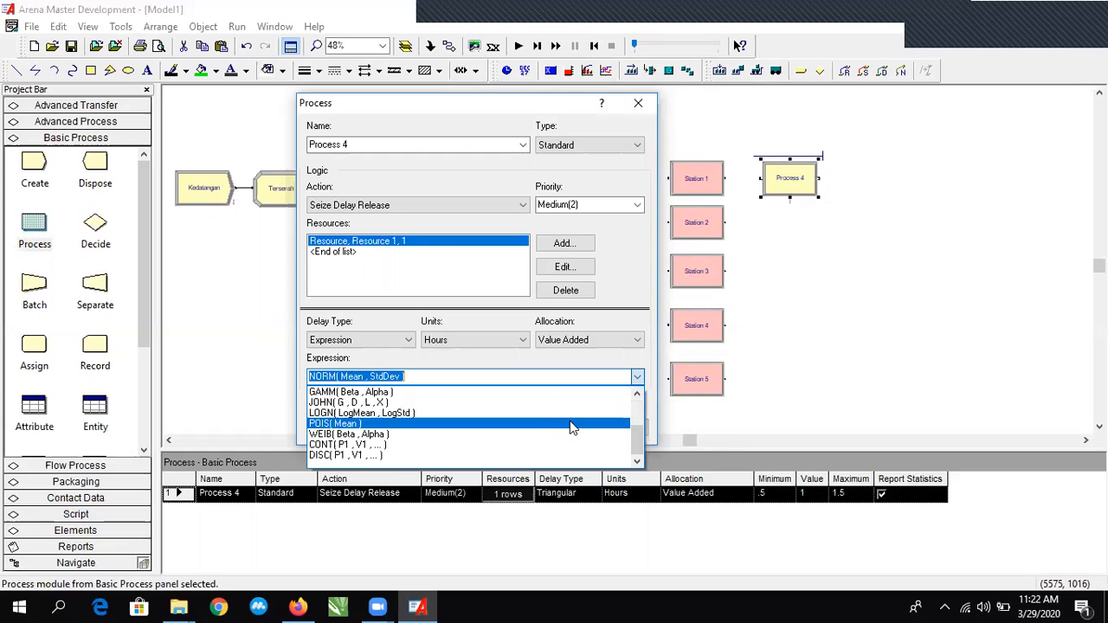
left_click(504, 357)
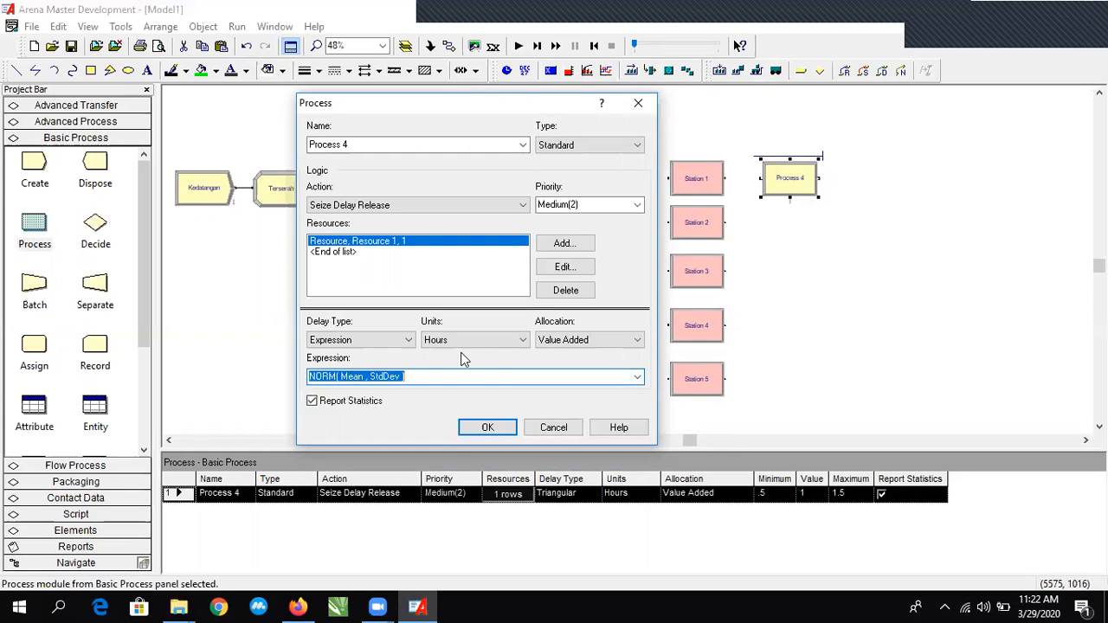
Give Process 4 a Constant delay with units of Seconds and a value of 7.
left_click(391, 339)
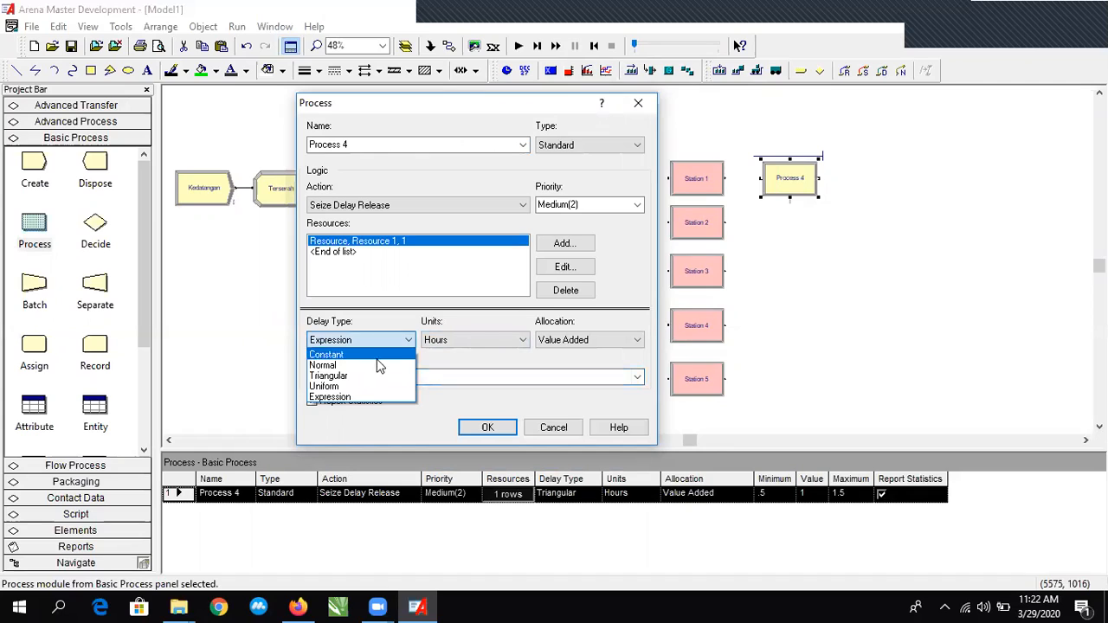
left_click(374, 358)
left_click(495, 341)
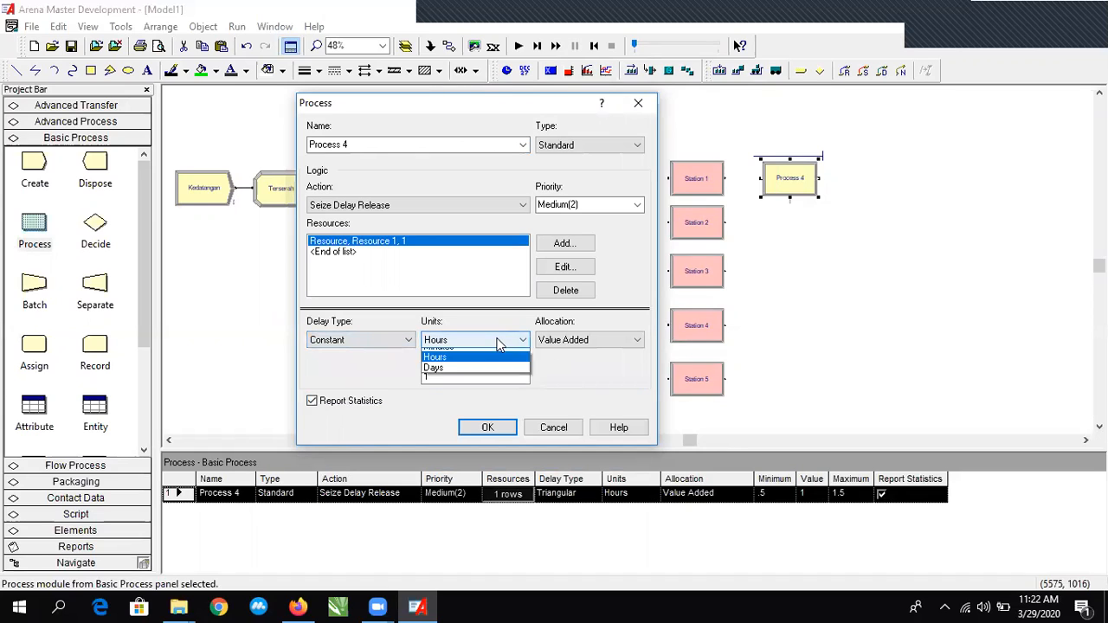
left_click(487, 367)
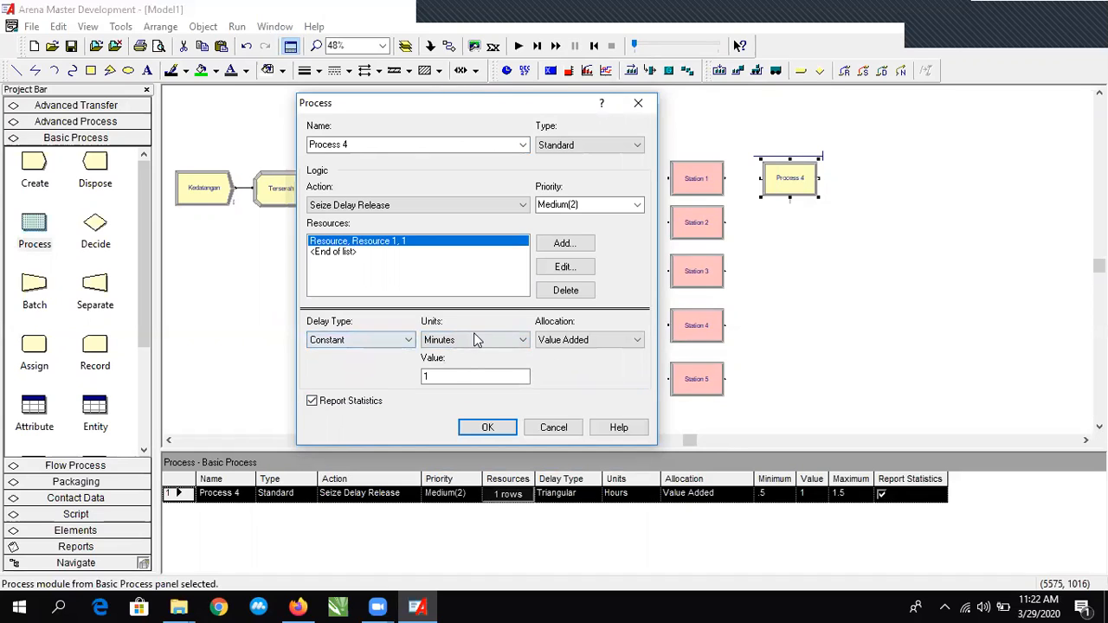
left_click(490, 339)
left_click(481, 351)
double_click(461, 376)
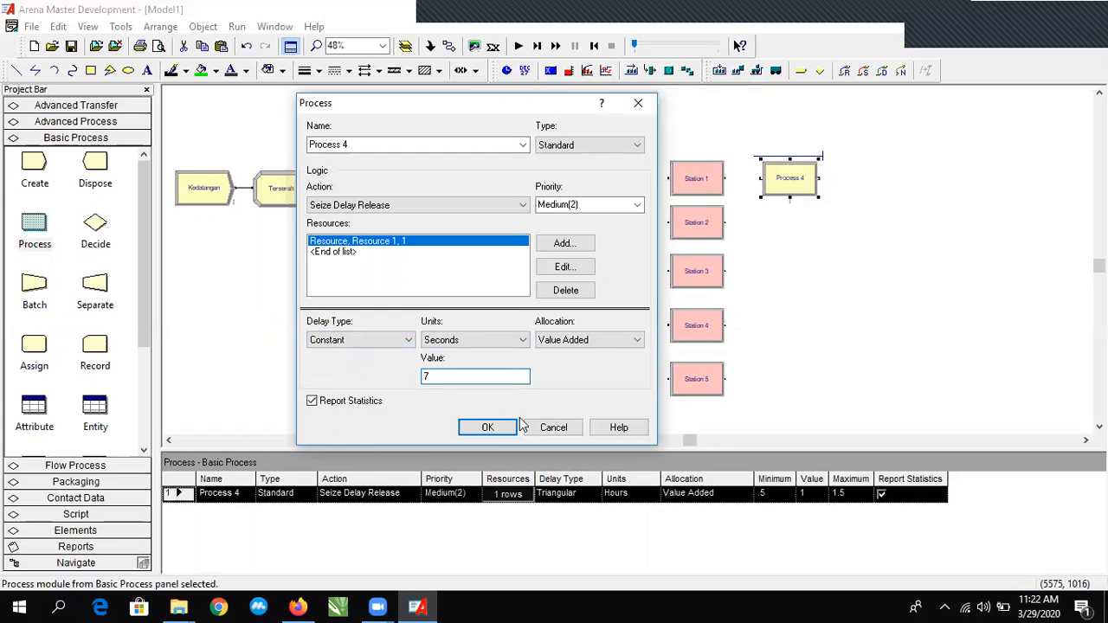
Review Process 4's allocation options and switch the allocation to Non-Value Added.
left_click(565, 342)
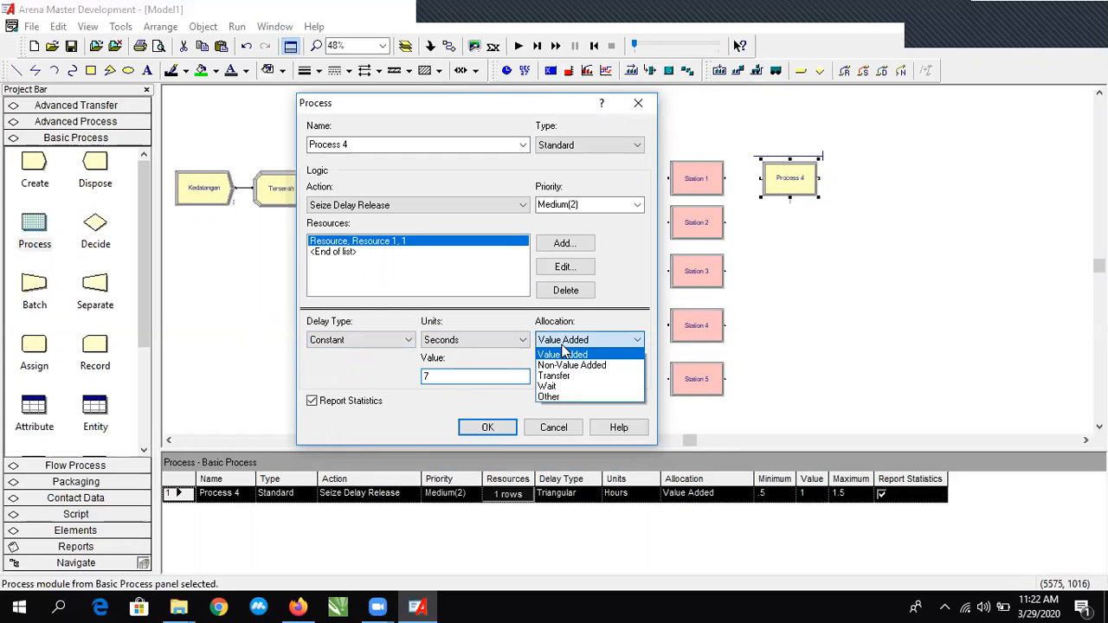
left_click(564, 354)
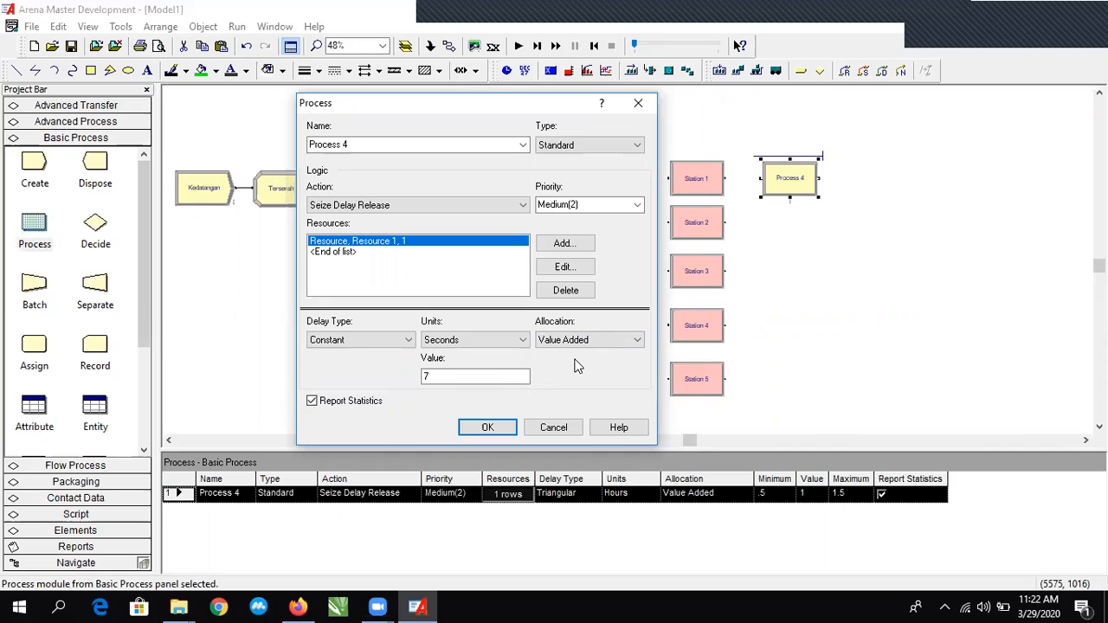
left_click(617, 341)
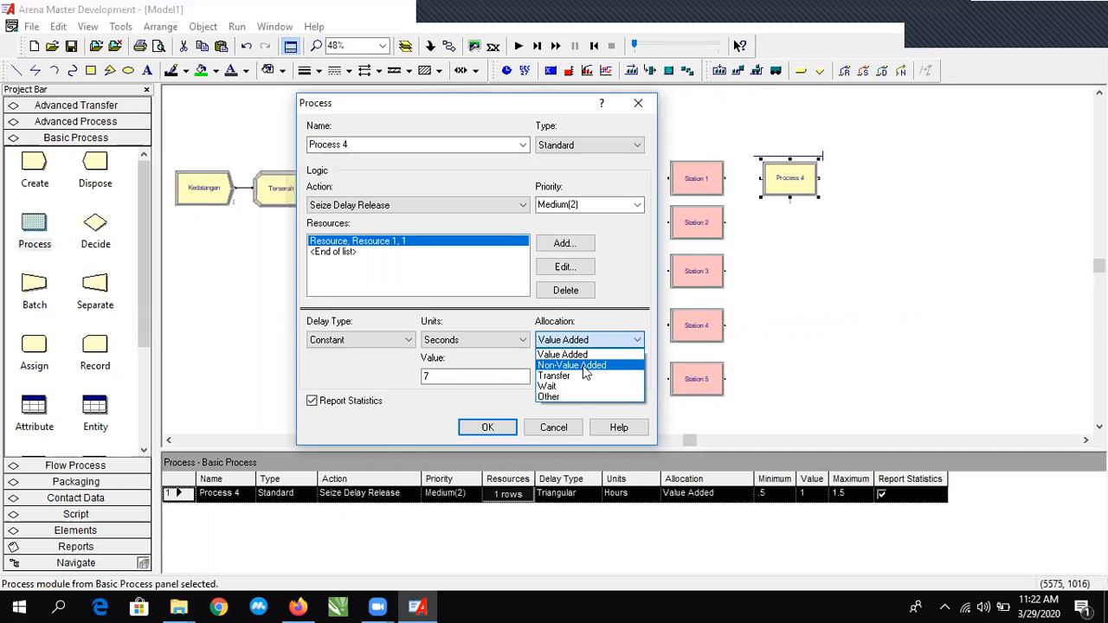
left_click(583, 365)
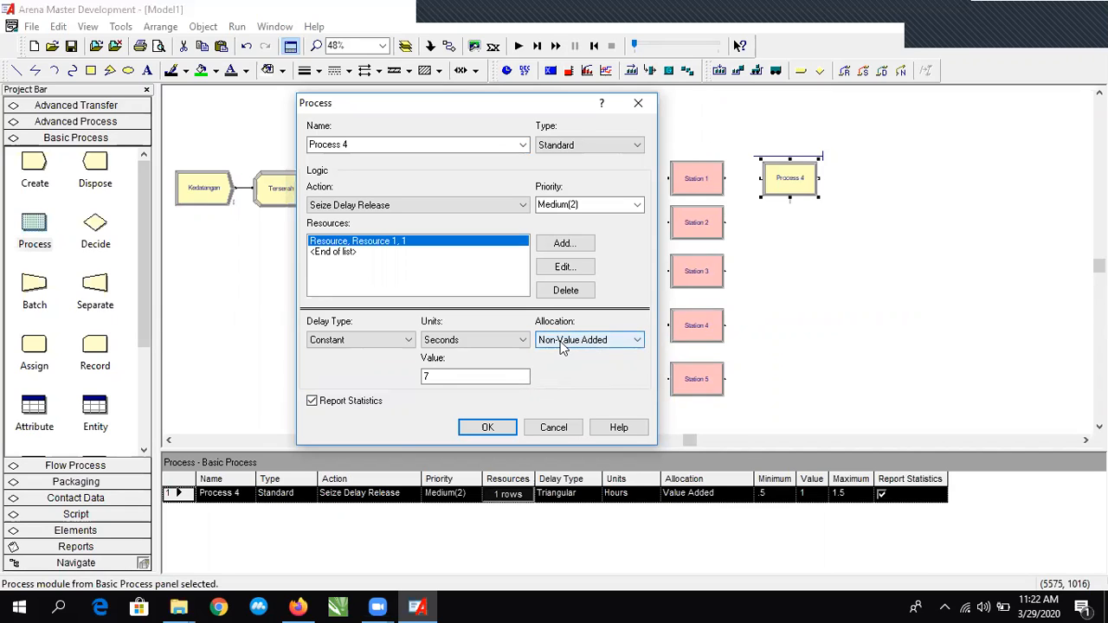
Set Process 4's allocation to Value Added and accept the module's settings.
left_click(568, 350)
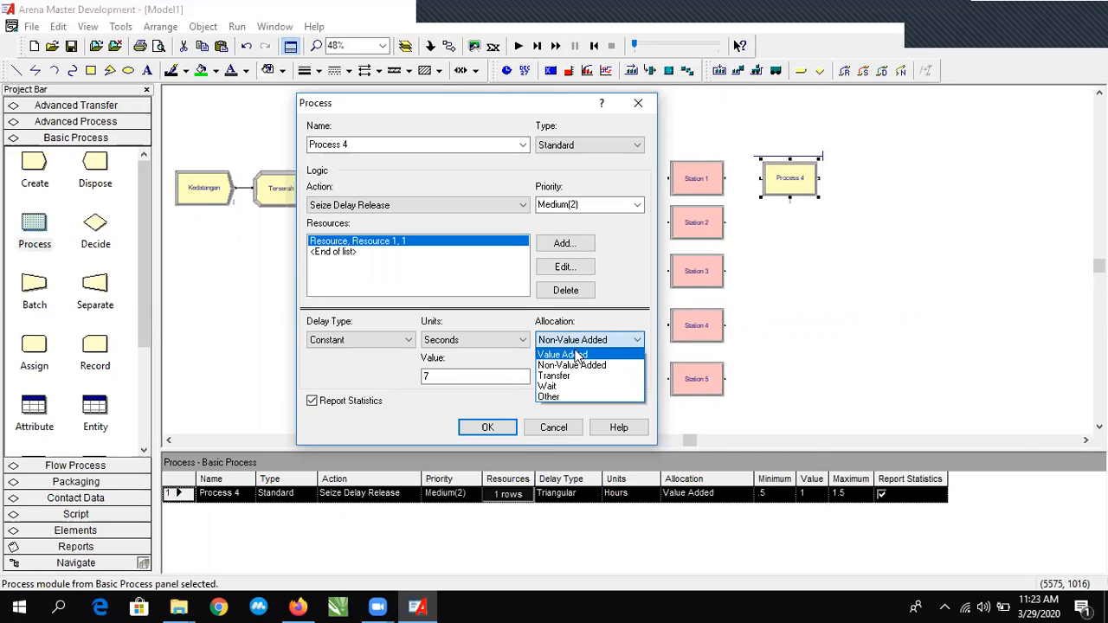
left_click(576, 355)
left_click(481, 427)
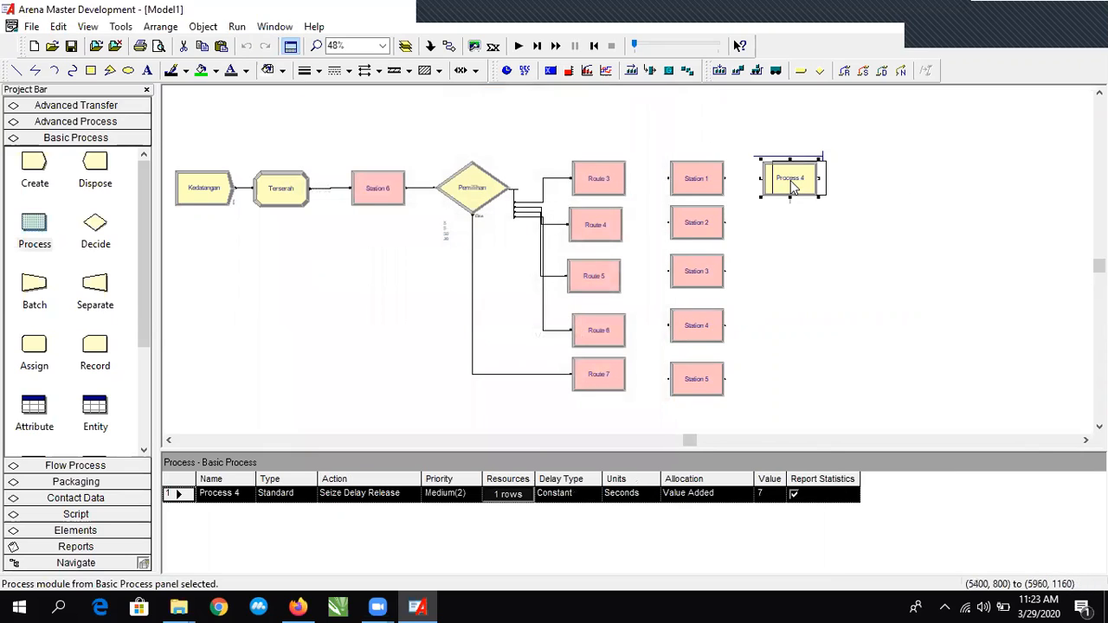
Move the Process 4 module down so it sits beside Station 3.
left_click_drag(792, 187, 802, 187)
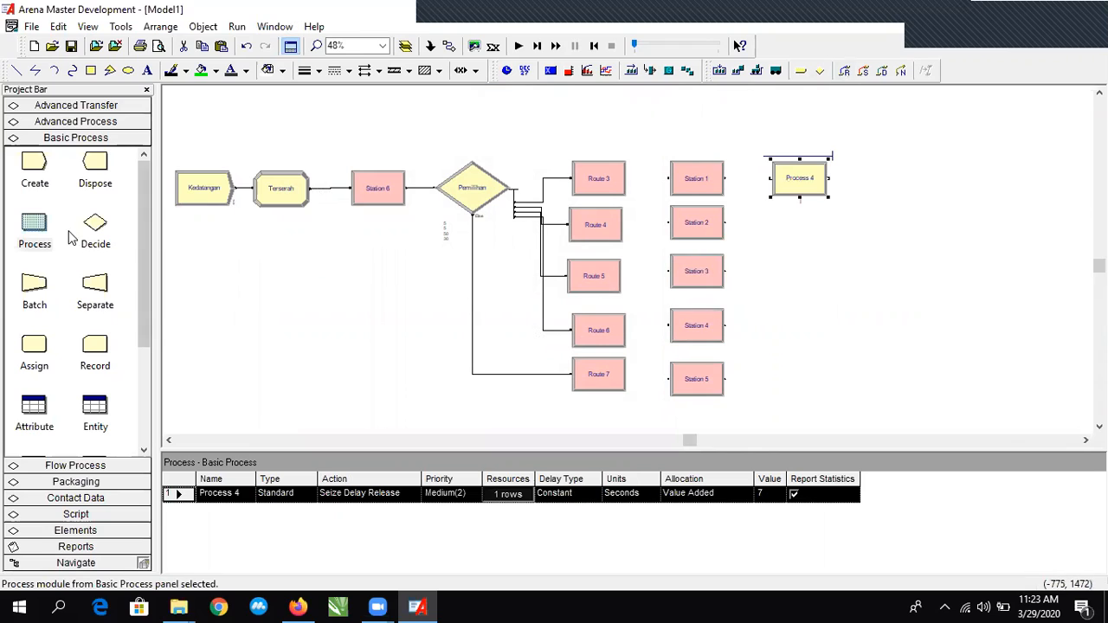
left_click_drag(810, 183, 812, 275)
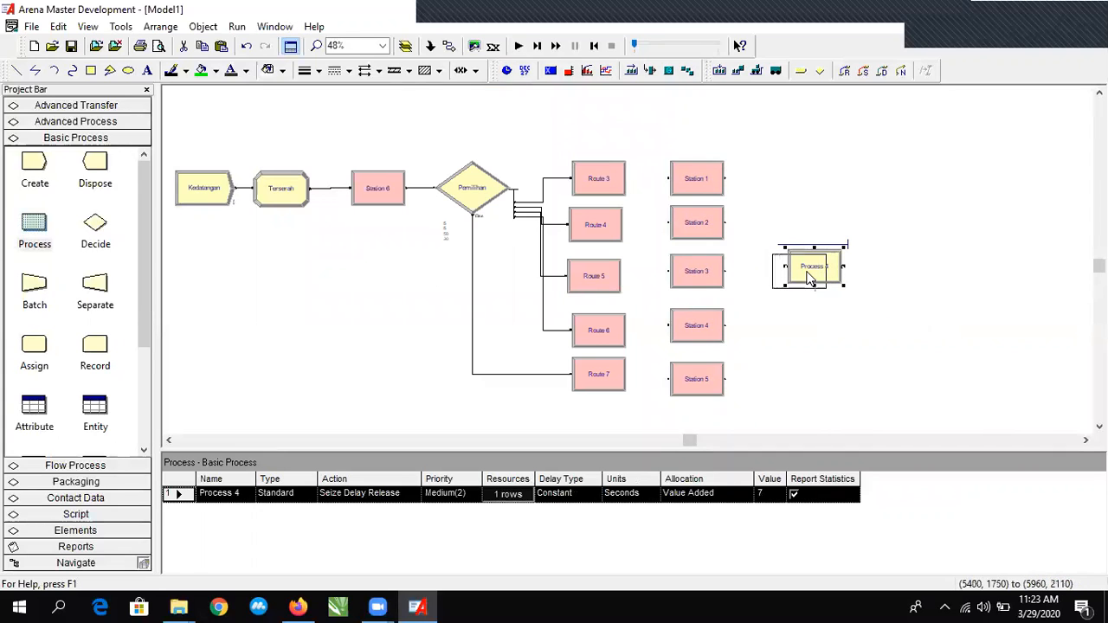
left_click(798, 182)
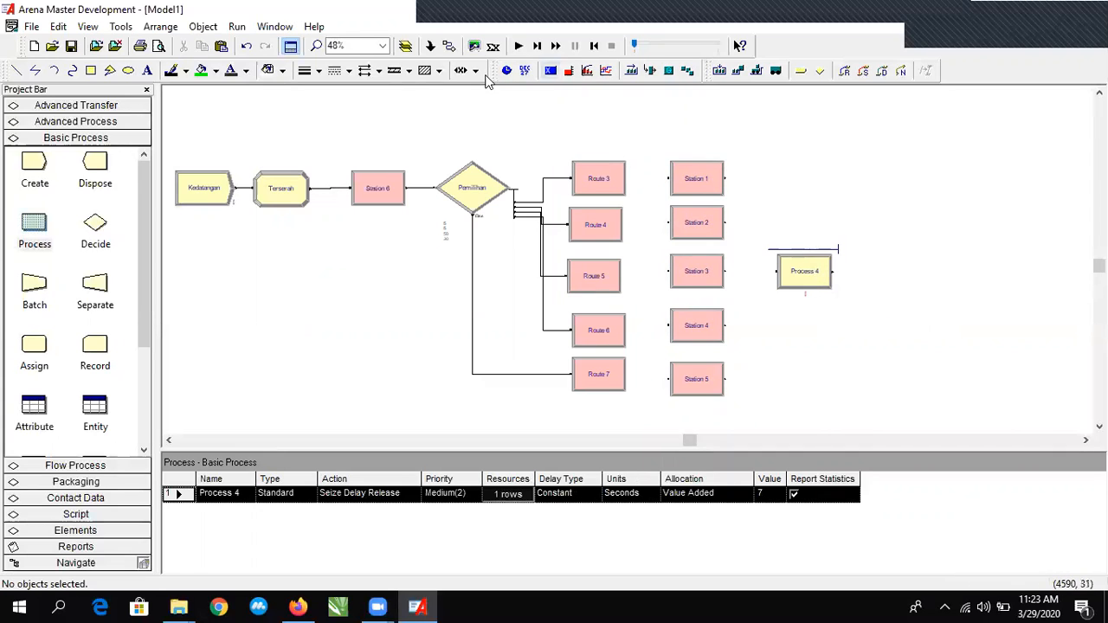
Connect the exits of Station 1, Station 2 and Station 3 to the entry of Process 4.
left_click(448, 45)
left_click(778, 271)
left_click(449, 45)
left_click(730, 222)
left_click(777, 271)
left_click(448, 45)
left_click(727, 271)
left_click(776, 271)
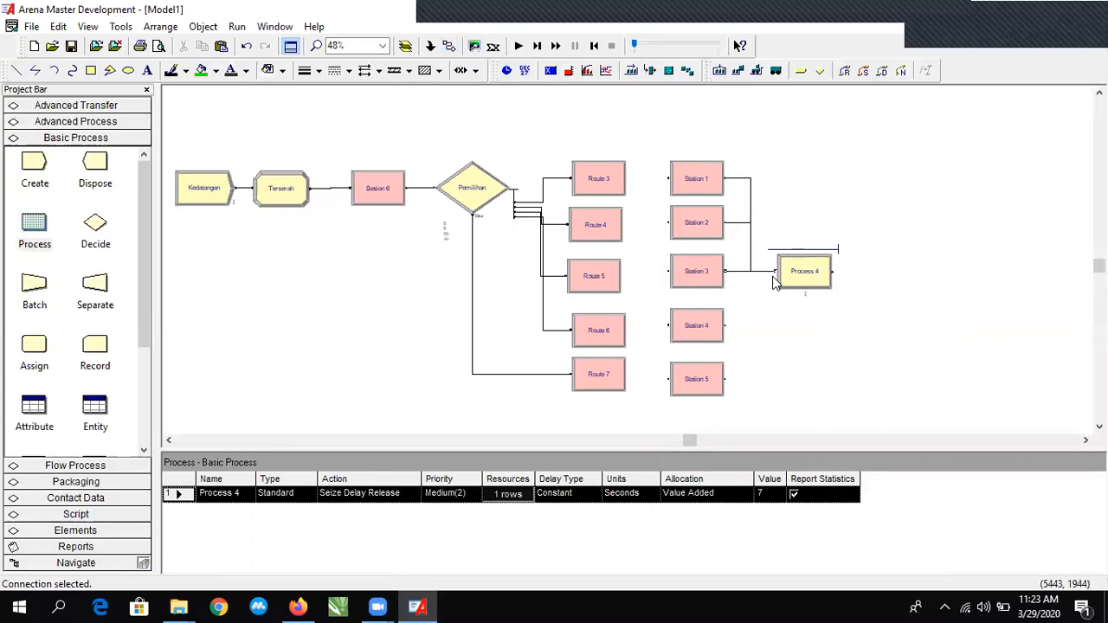
Connect Station 4 and Station 5 to Process 4, and shift Process 4 slightly farther from the stations.
left_click(449, 45)
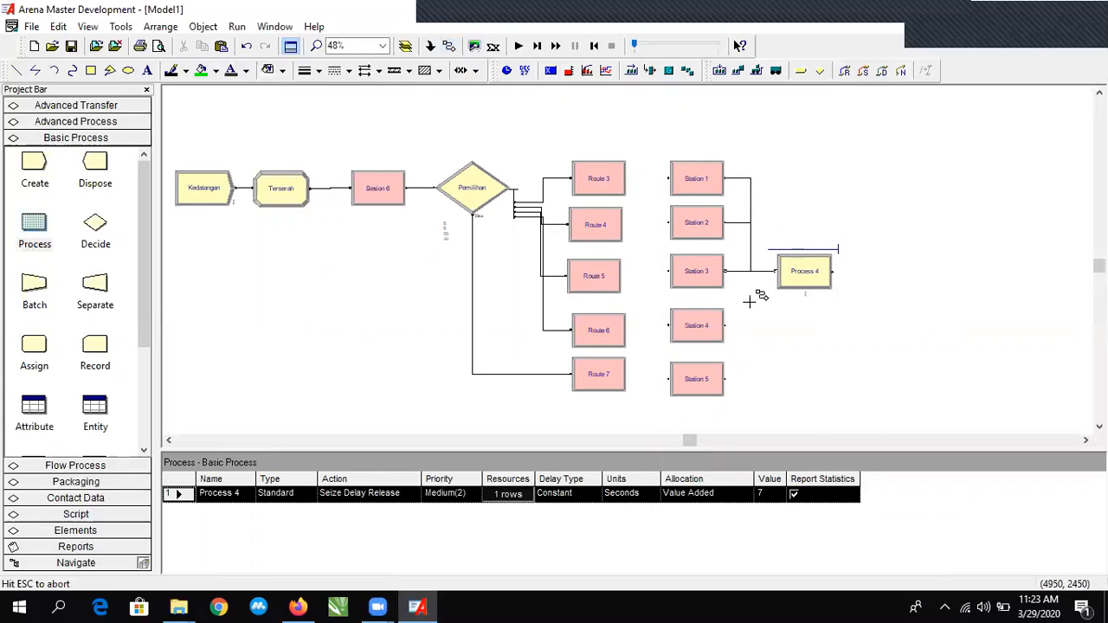
left_click(777, 271)
left_click(449, 45)
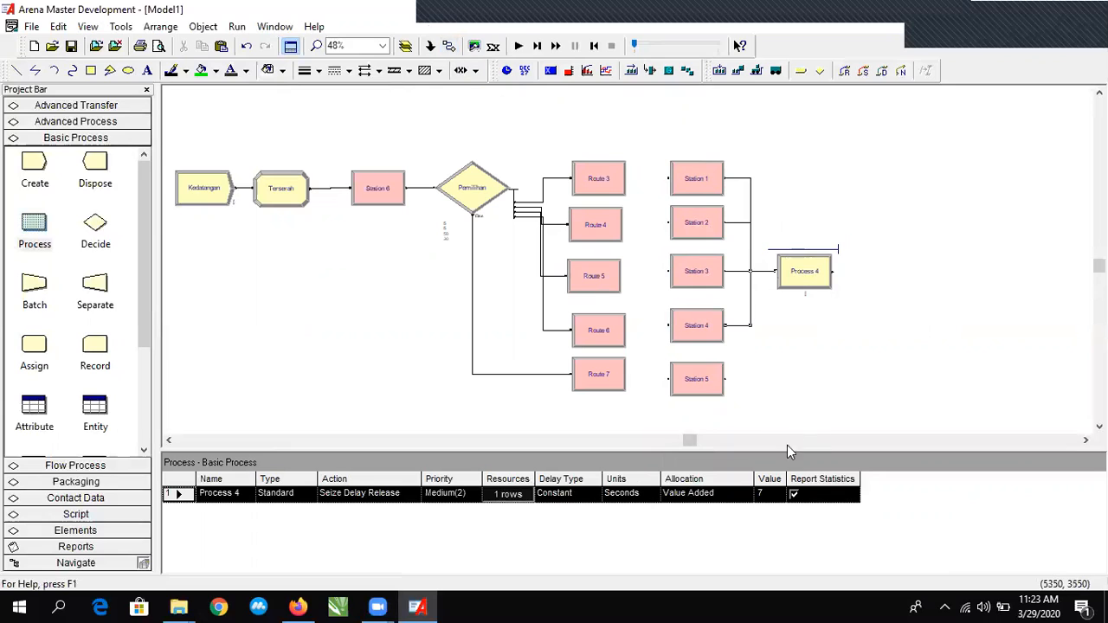
left_click(726, 379)
left_click(777, 272)
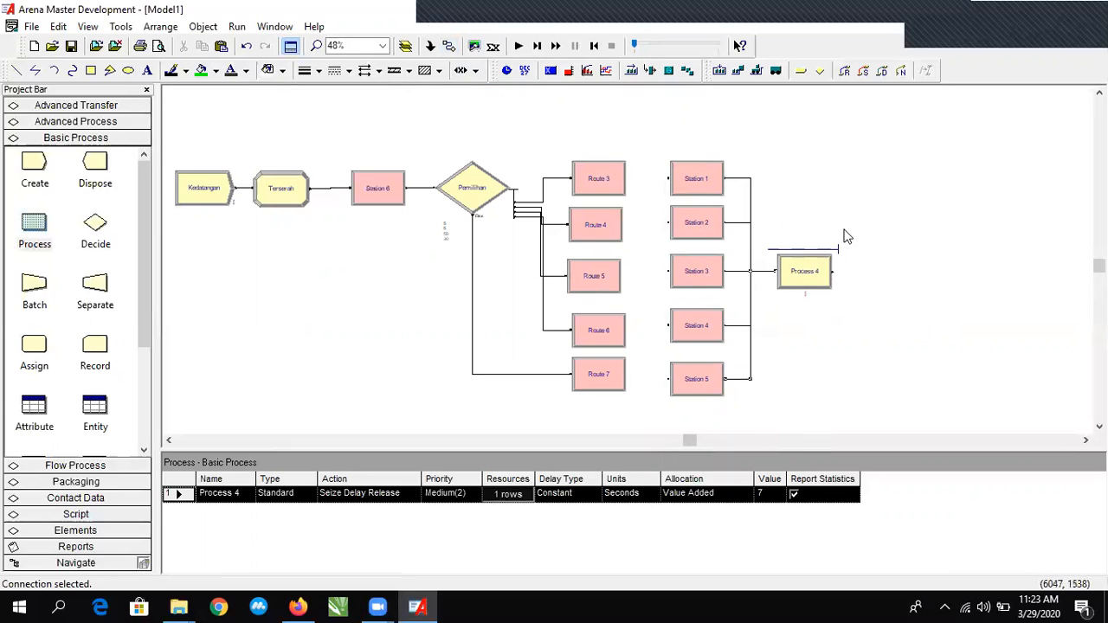
left_click_drag(812, 282, 827, 282)
left_click(806, 178)
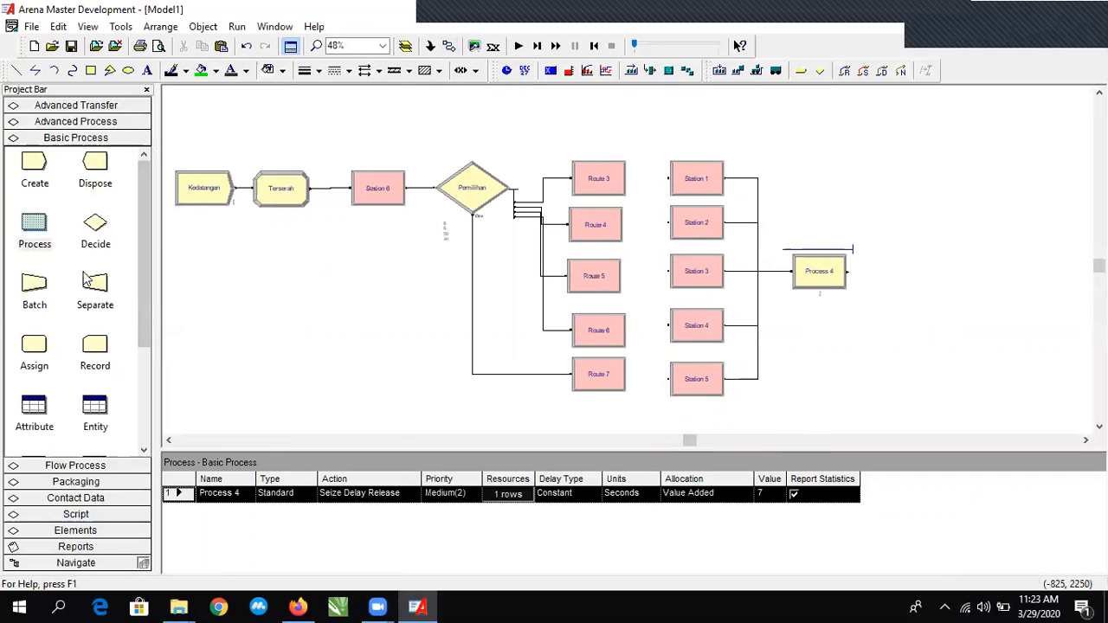
Add a Dispose module beyond Process 4 and connect Process 4's exit to it.
left_click_drag(100, 291, 34, 263)
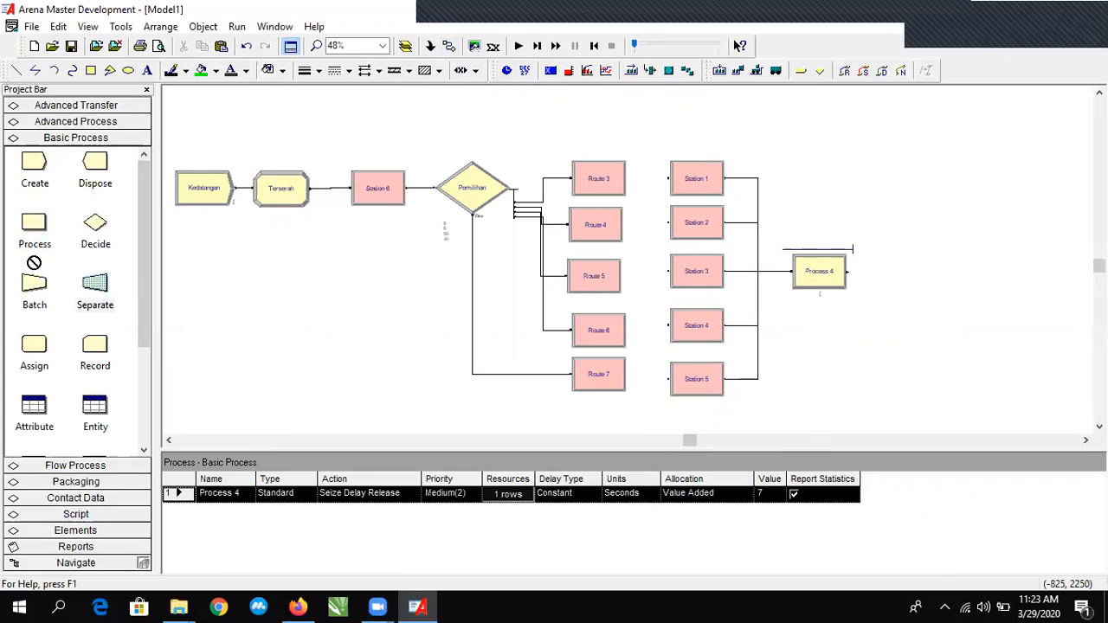
left_click_drag(95, 166, 948, 270)
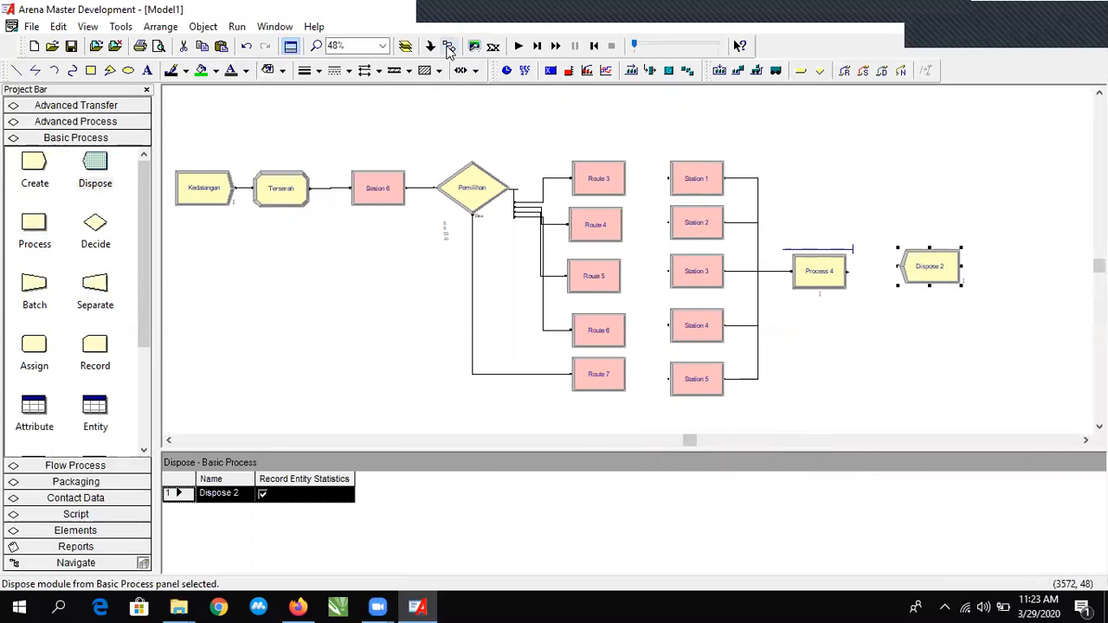
left_click(448, 46)
left_click(847, 271)
left_click(904, 265)
left_click(874, 232)
Run the simulation, fast-forward it to check the entity flow through the model, and end the run.
left_click(519, 46)
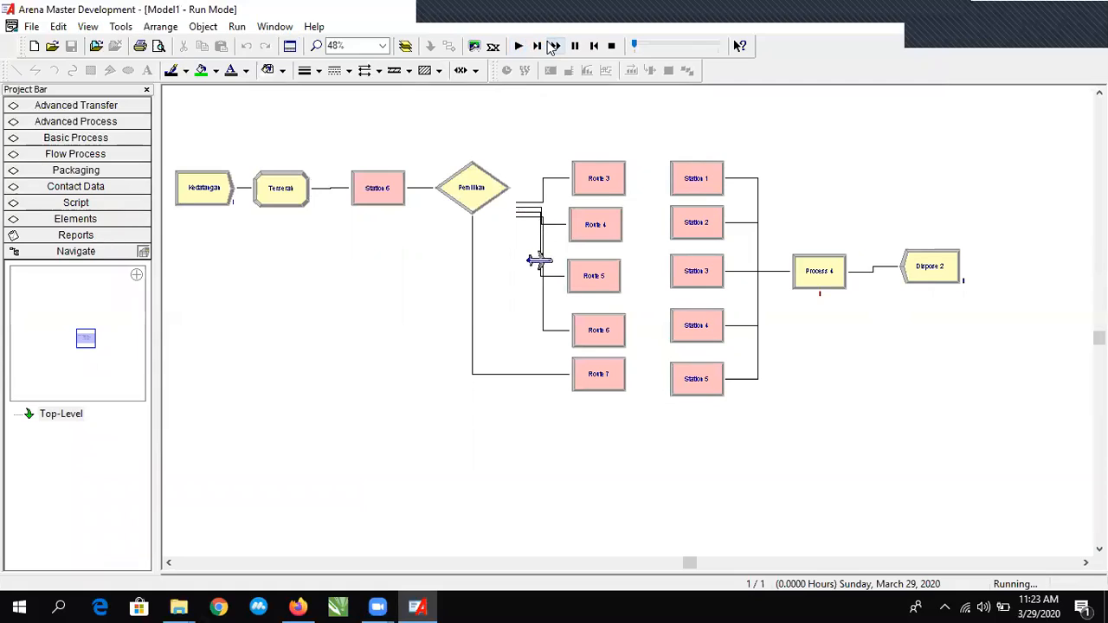
left_click(553, 45)
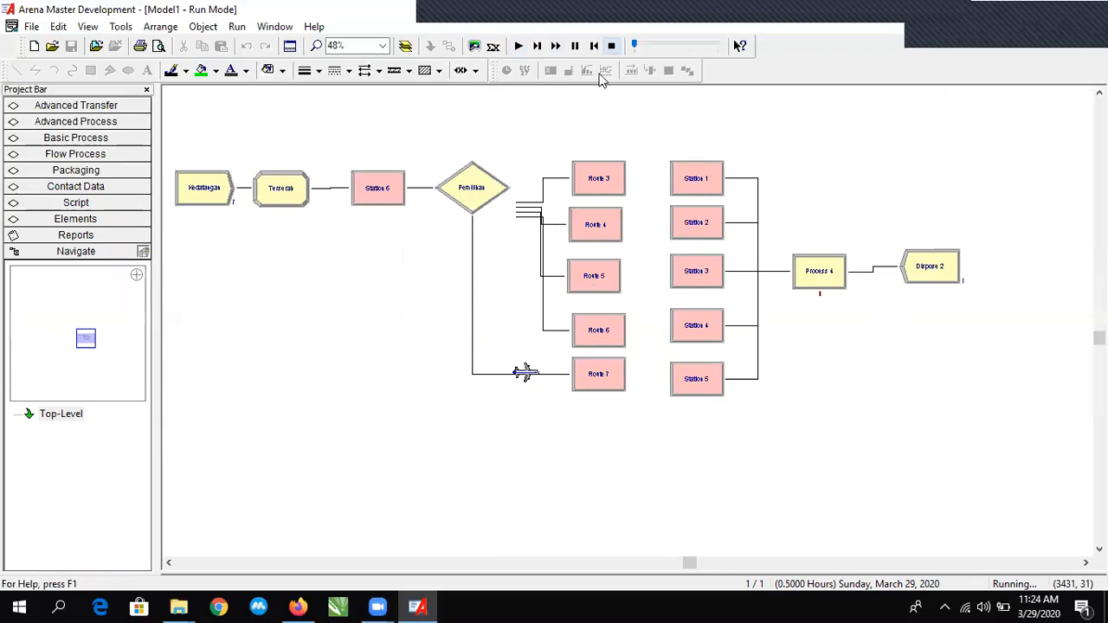
left_click(611, 46)
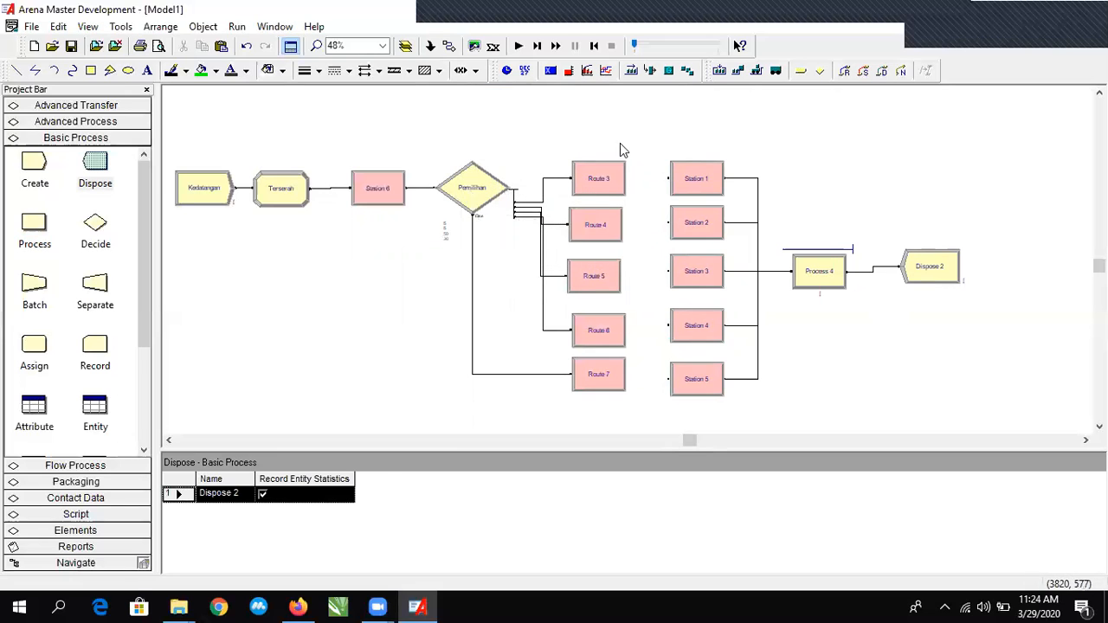
Review the Pemilihan Decide module's N-way by Chance percentages against the five routes, and accept the dialog.
double_click(472, 187)
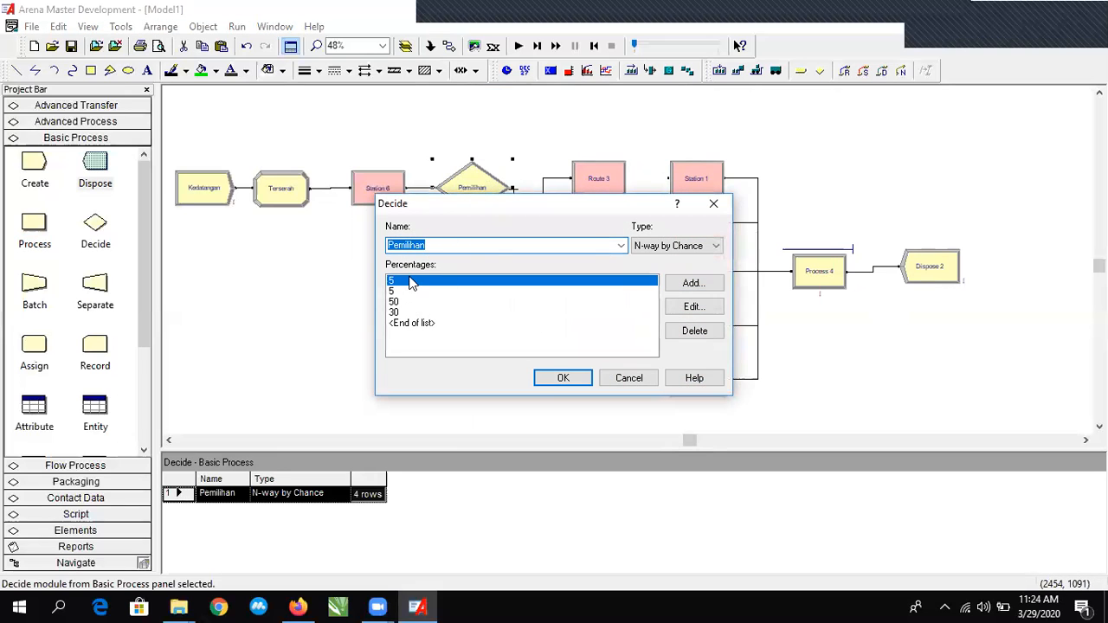
left_click_drag(522, 199, 376, 226)
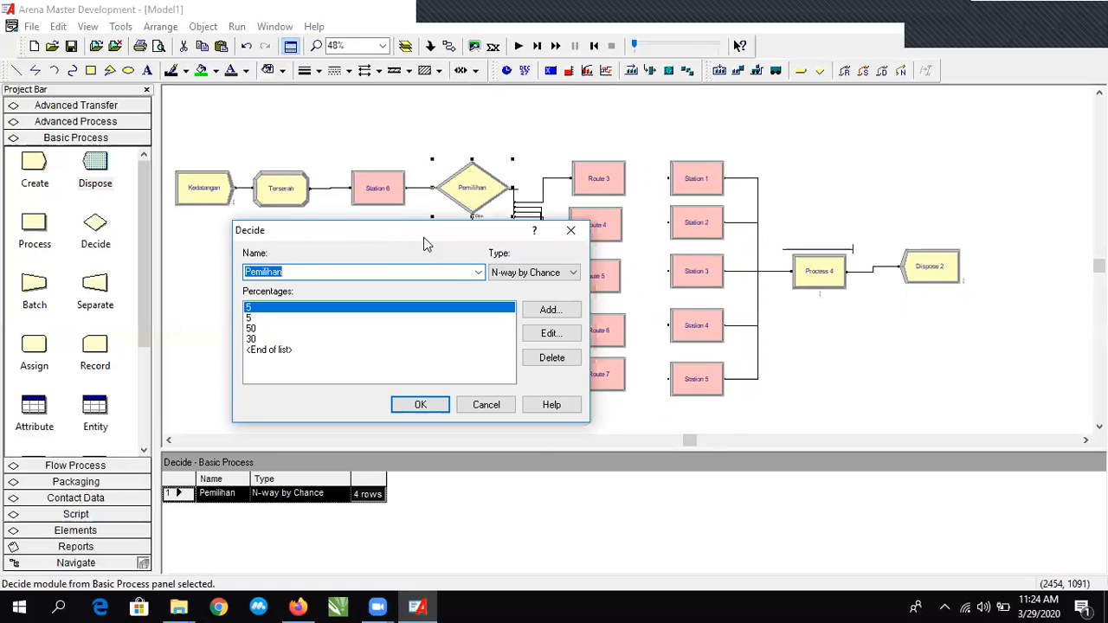
left_click_drag(424, 243, 364, 262)
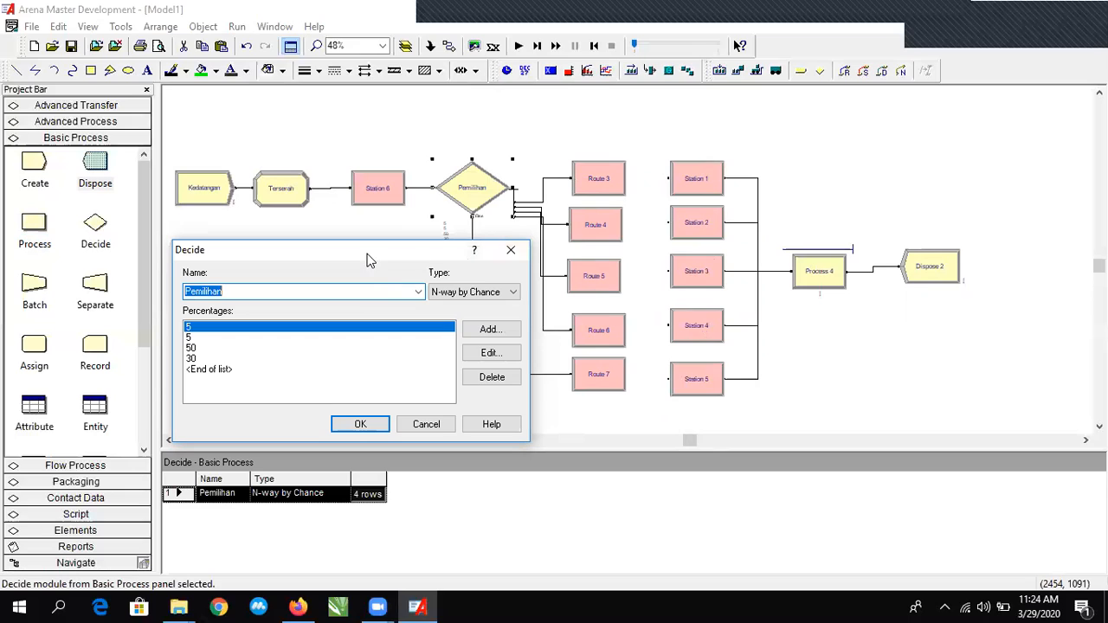
left_click_drag(367, 260, 311, 215)
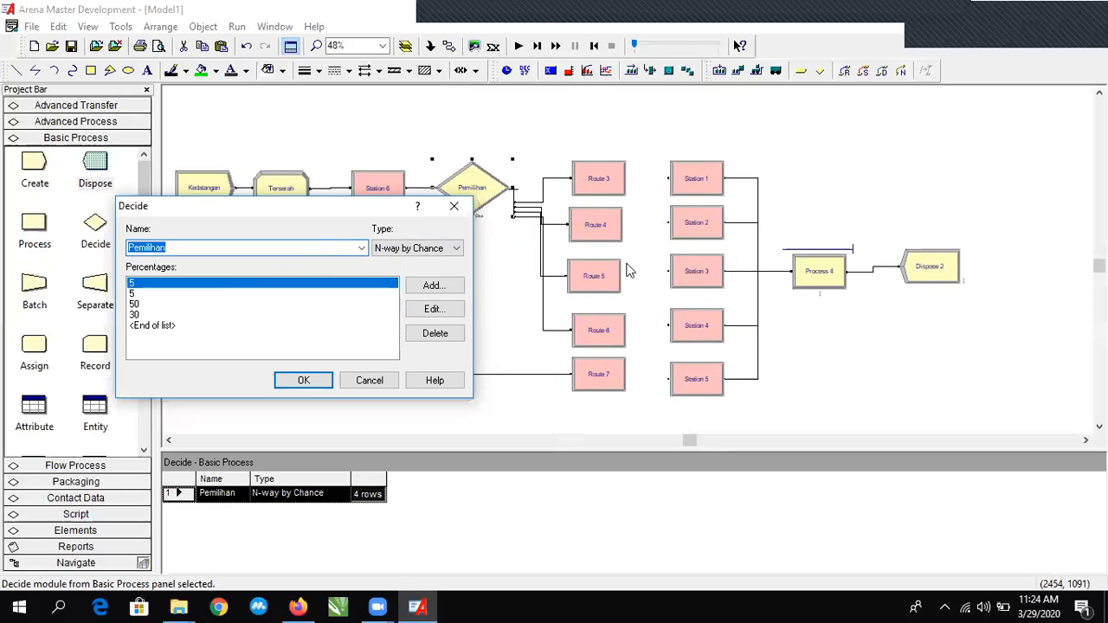
left_click(299, 379)
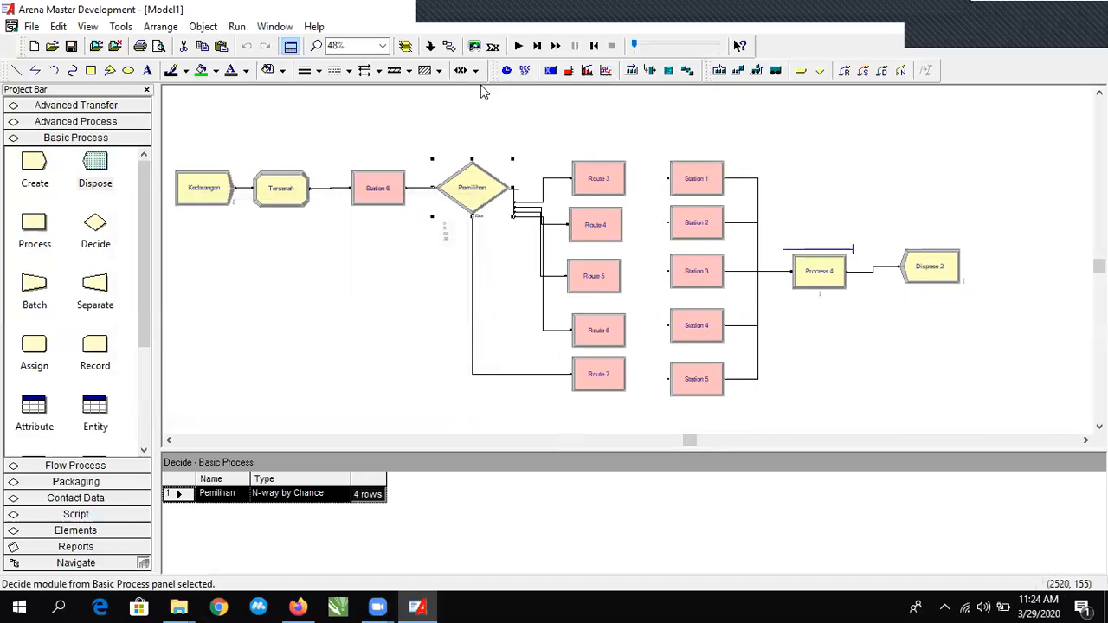
Run the simulation again to watch the entities pass through Pemilihan, and end the run.
left_click(520, 46)
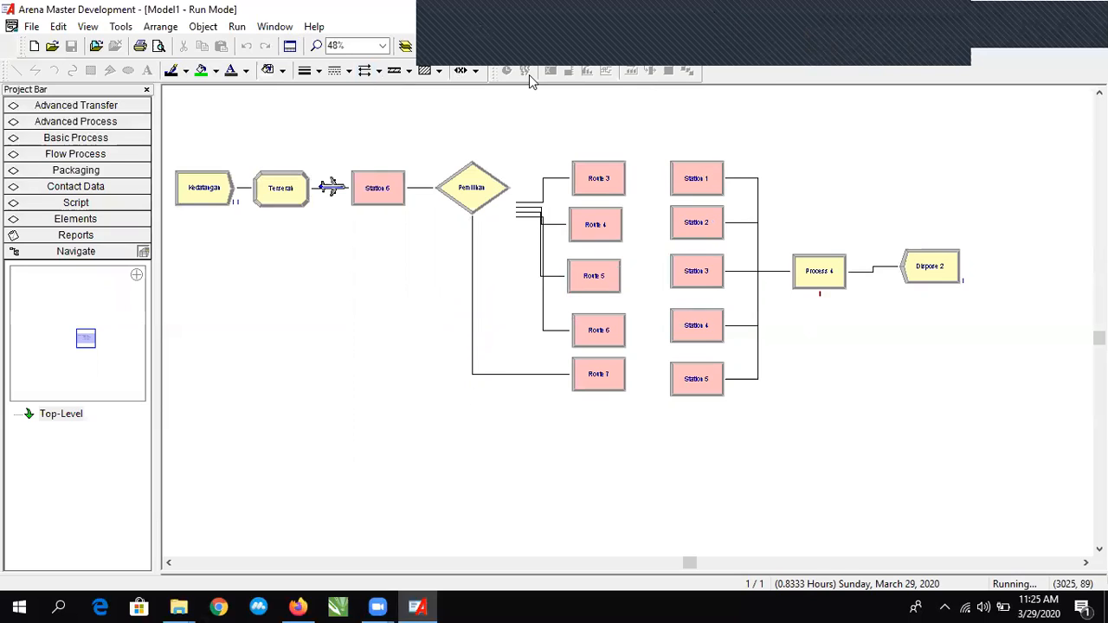
left_click(774, 50)
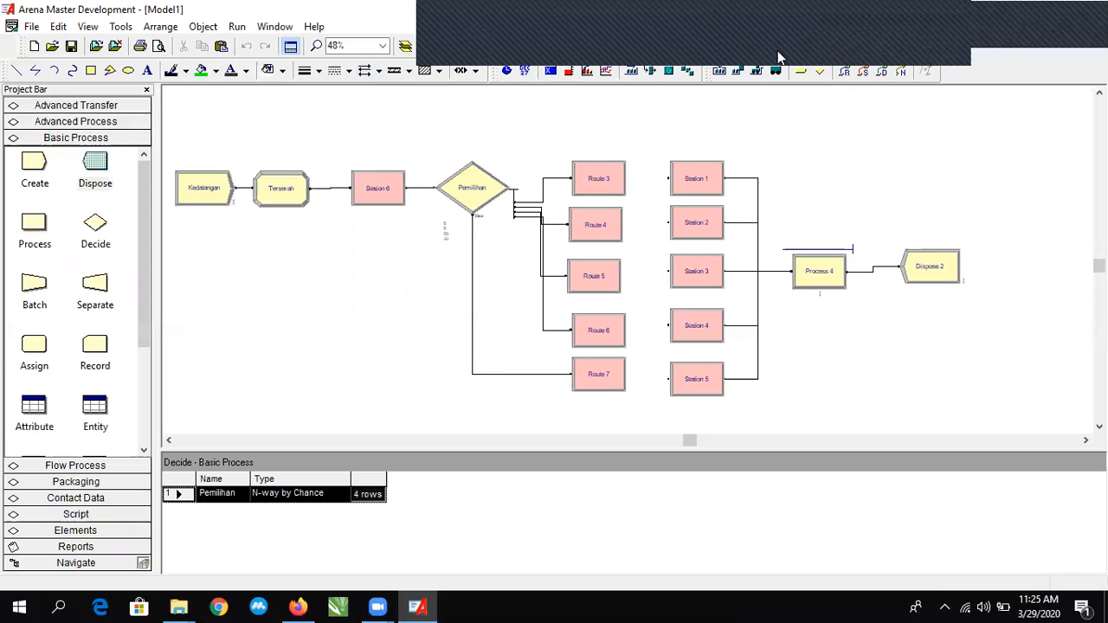